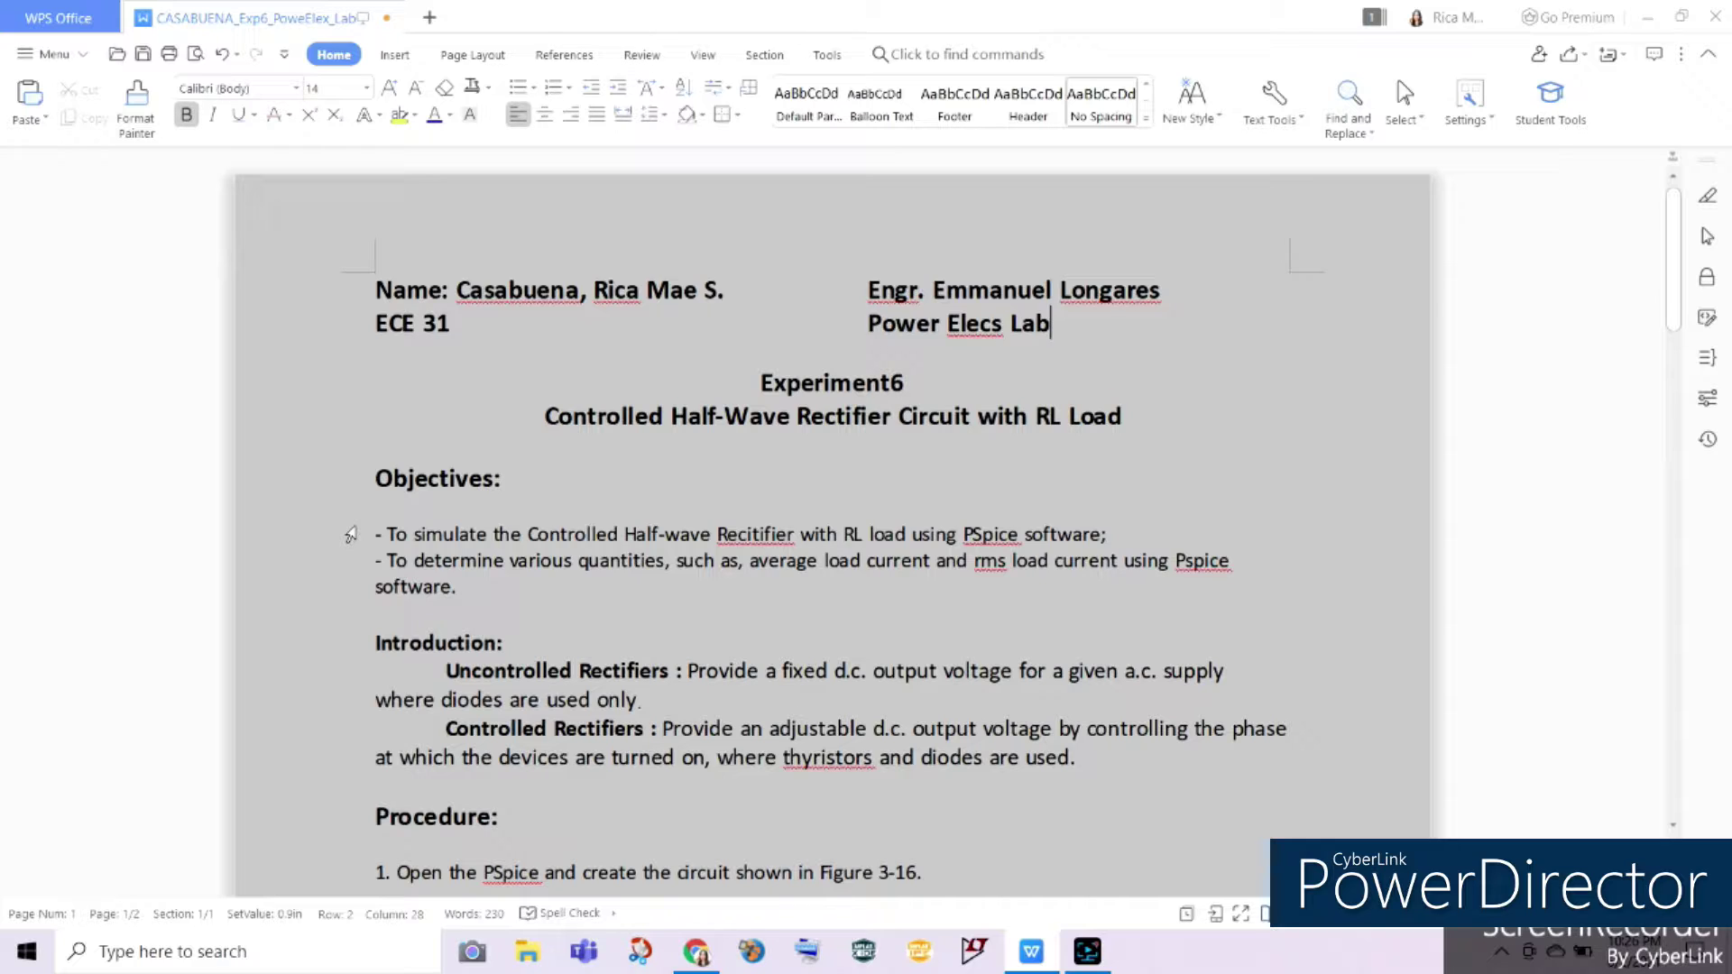
# Scroll the WPS report to Figure 3.16's SCR RL circuit and step 2's values (R=20Ω, L=40mH, 170V, 60 Hz)
pyautogui.click(1079, 685)
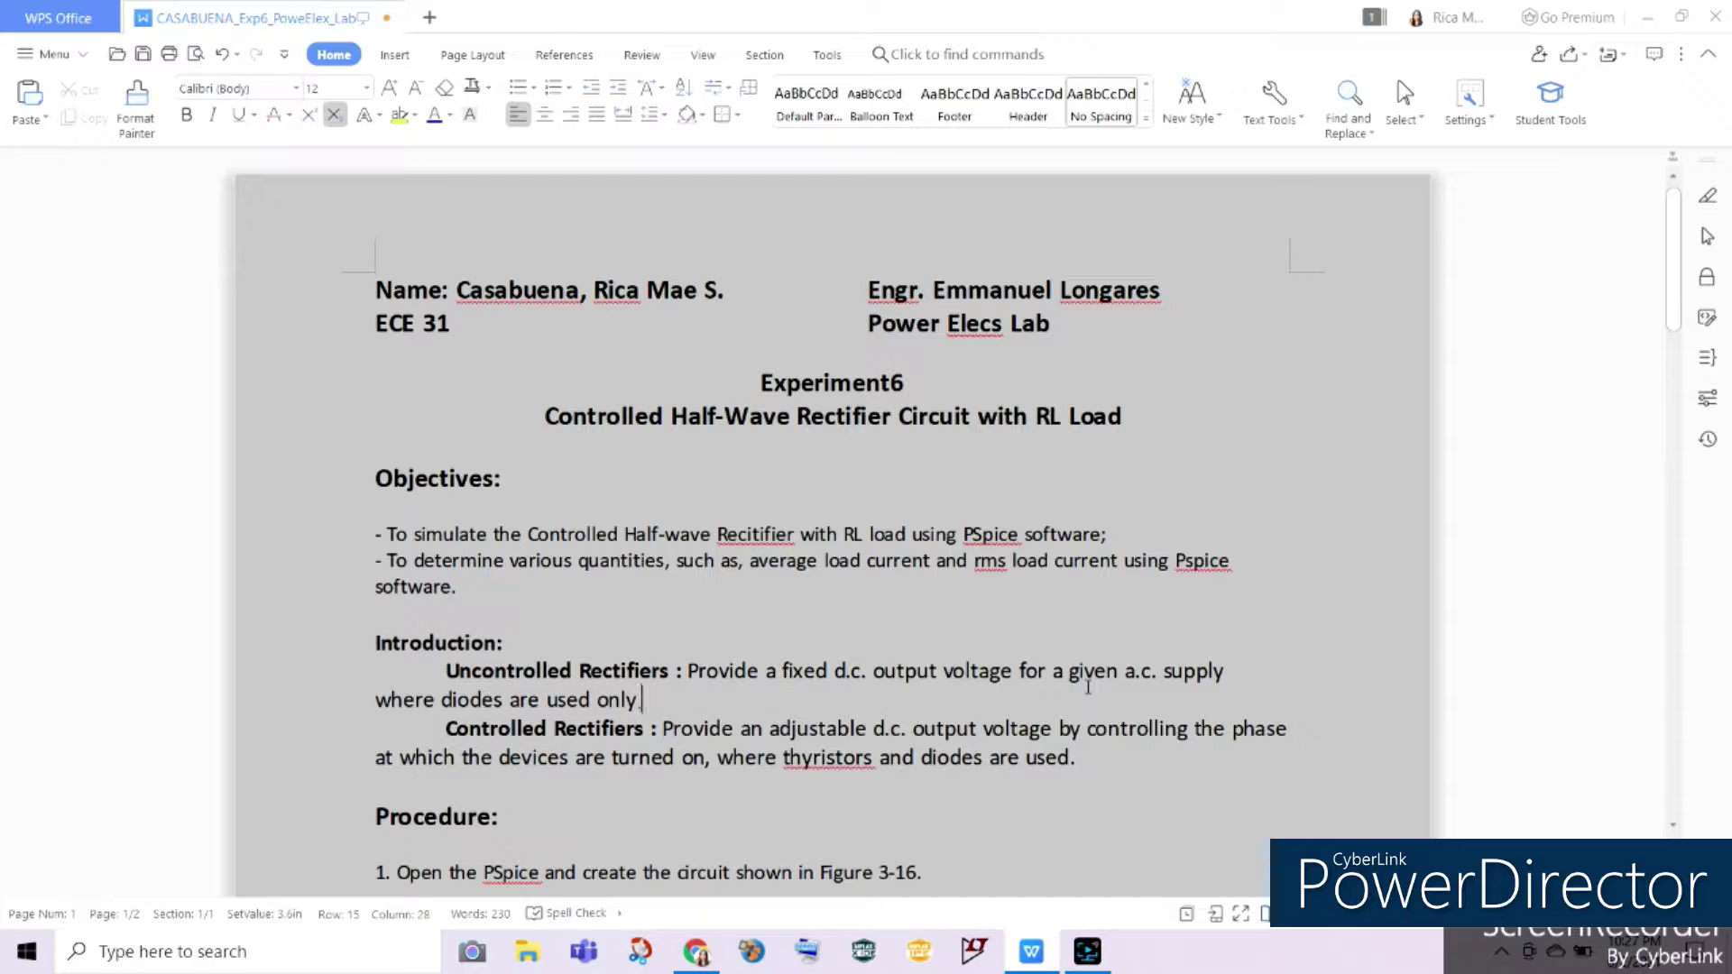
pyautogui.scroll(-3, 768, 768)
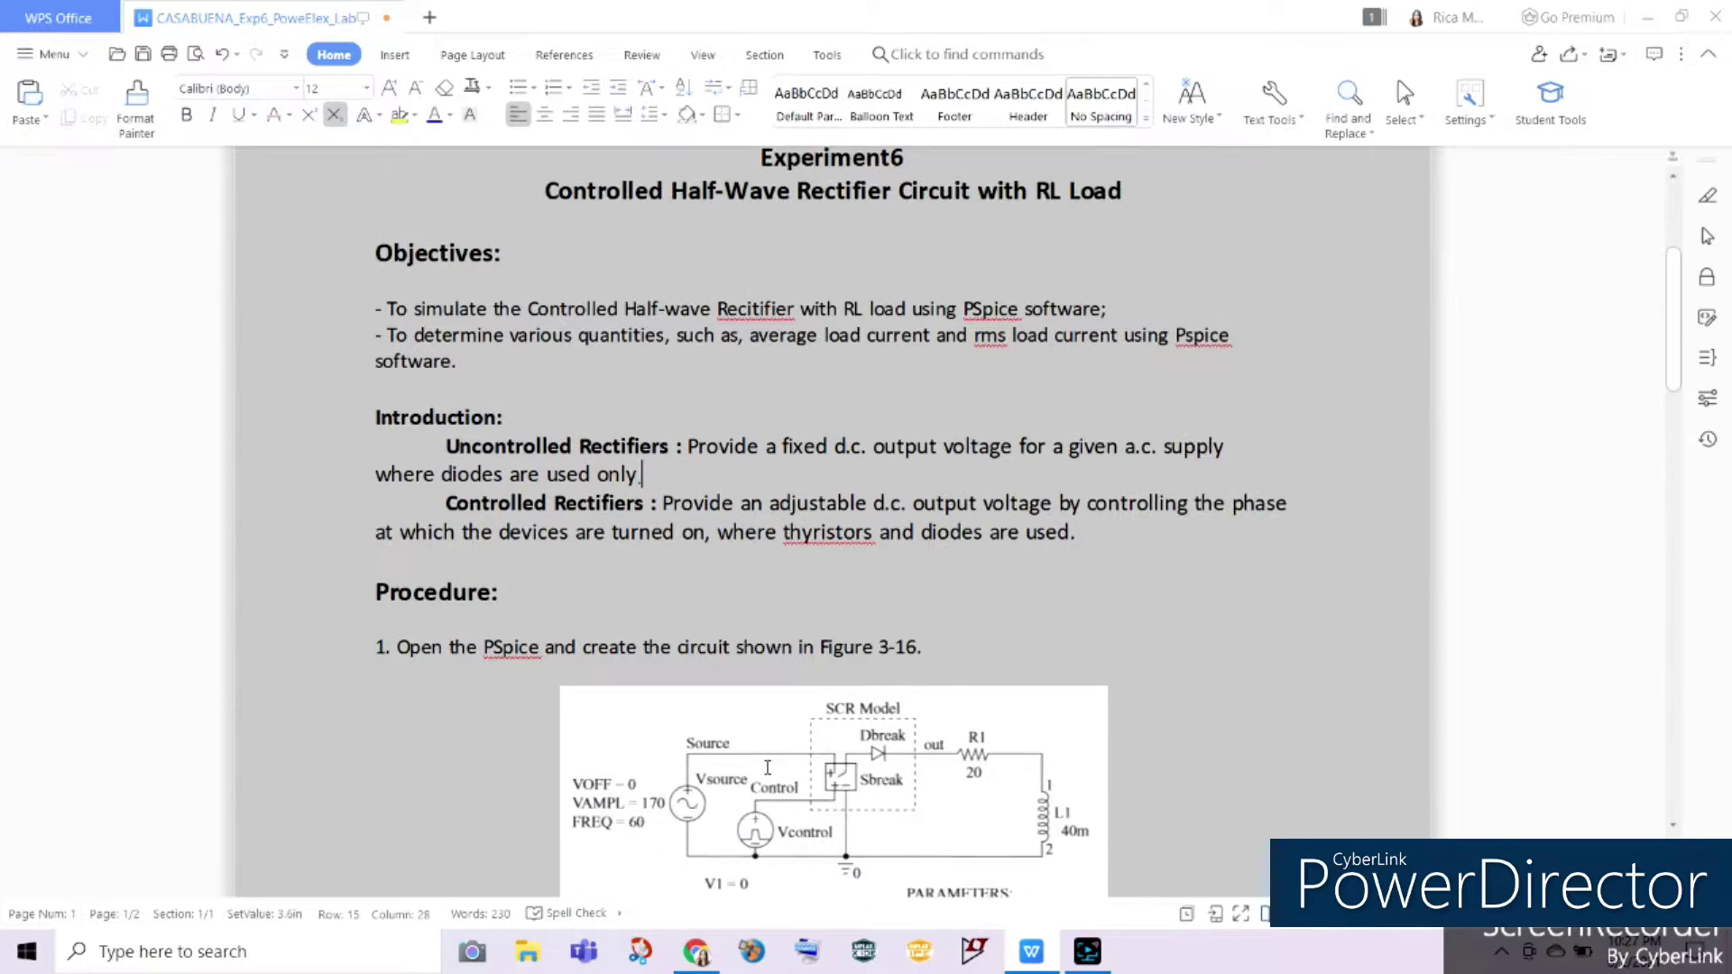
pyautogui.scroll(-3, 768, 768)
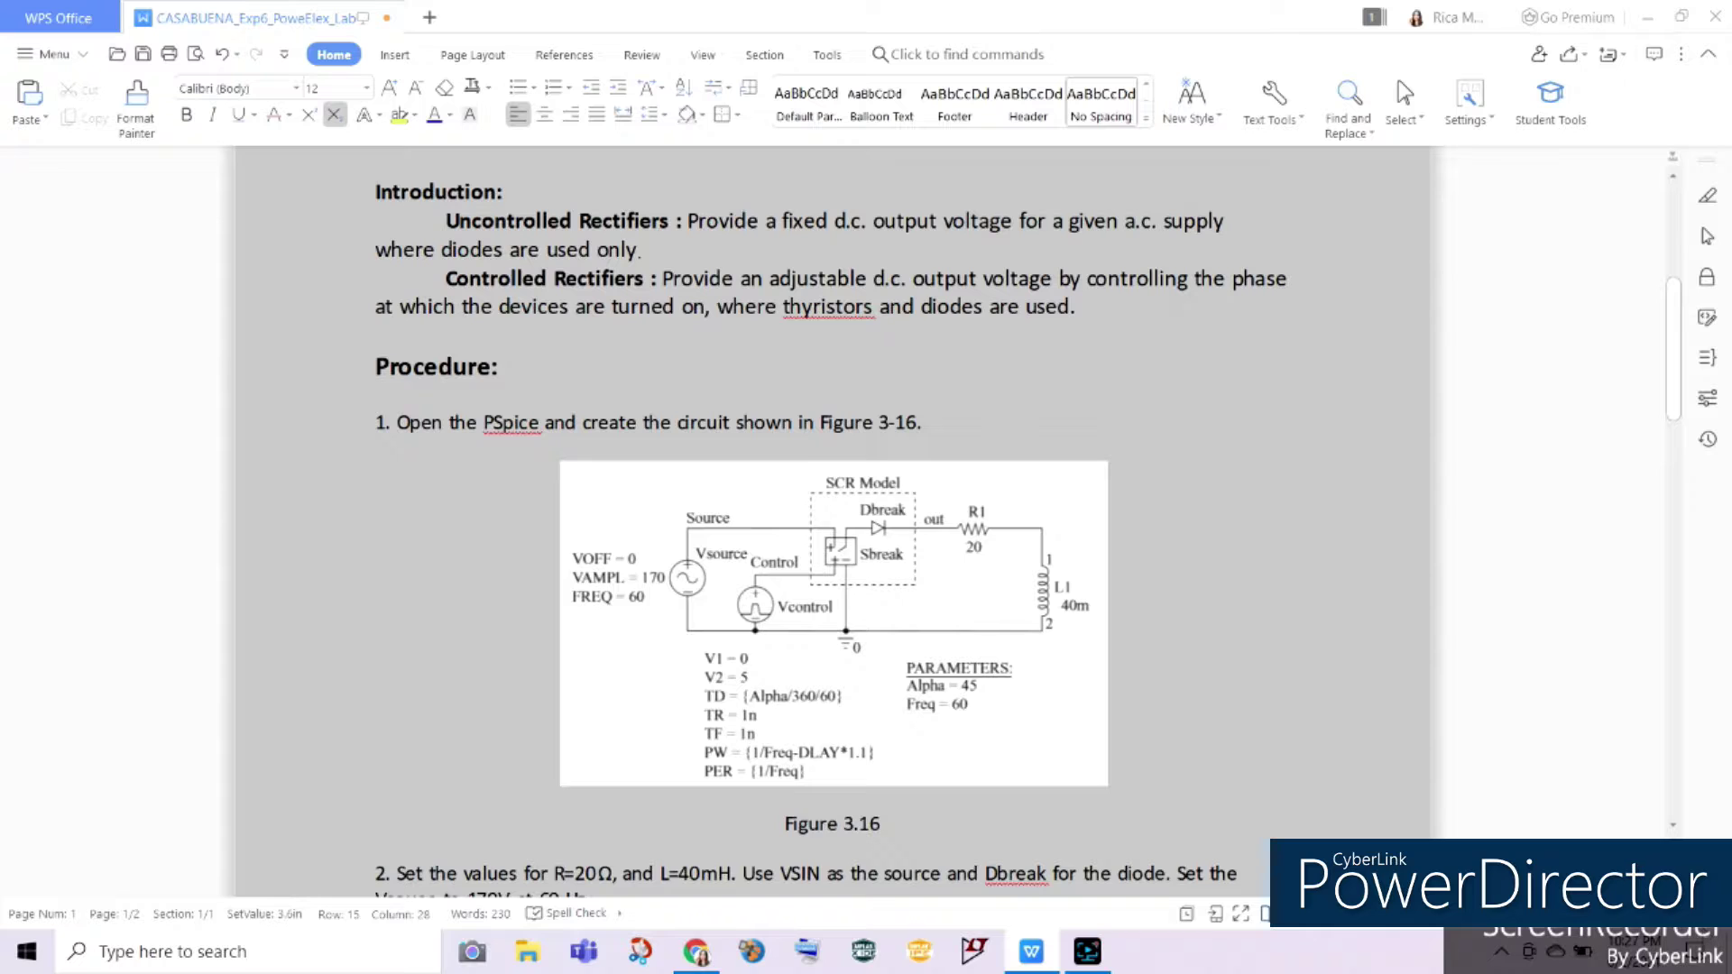
pyautogui.keyDown('ctrl'); pyautogui.scroll(3, 817, 683); pyautogui.keyUp('ctrl')
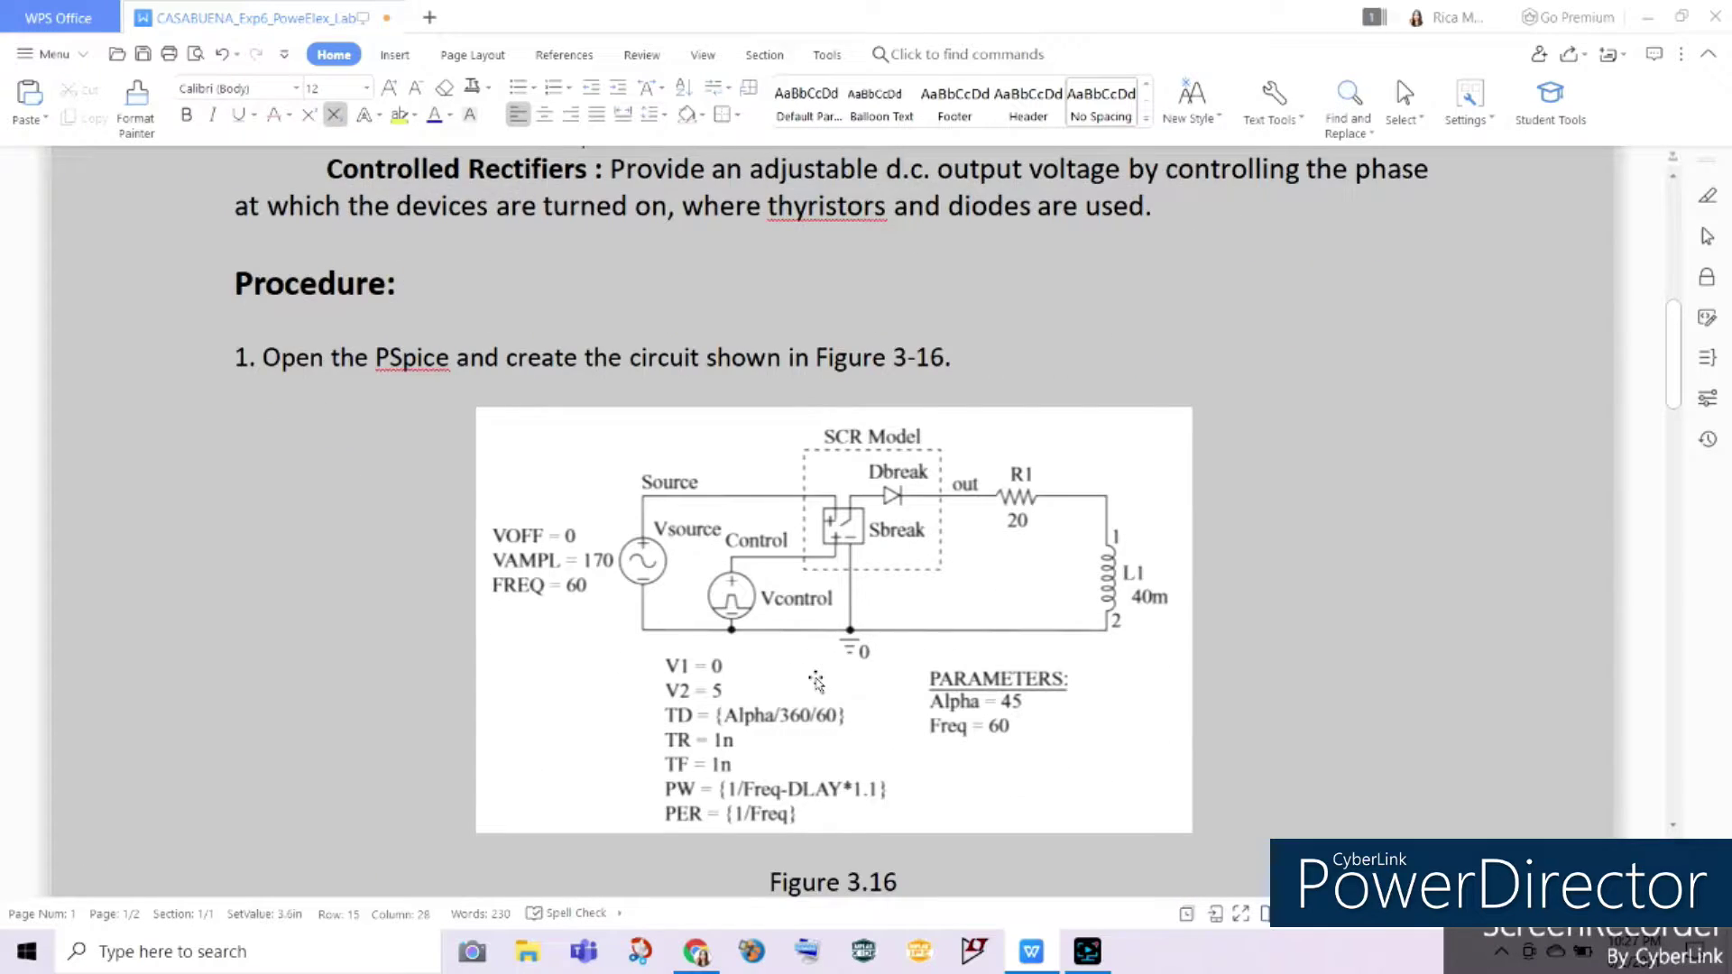
pyautogui.scroll(-1, 816, 683)
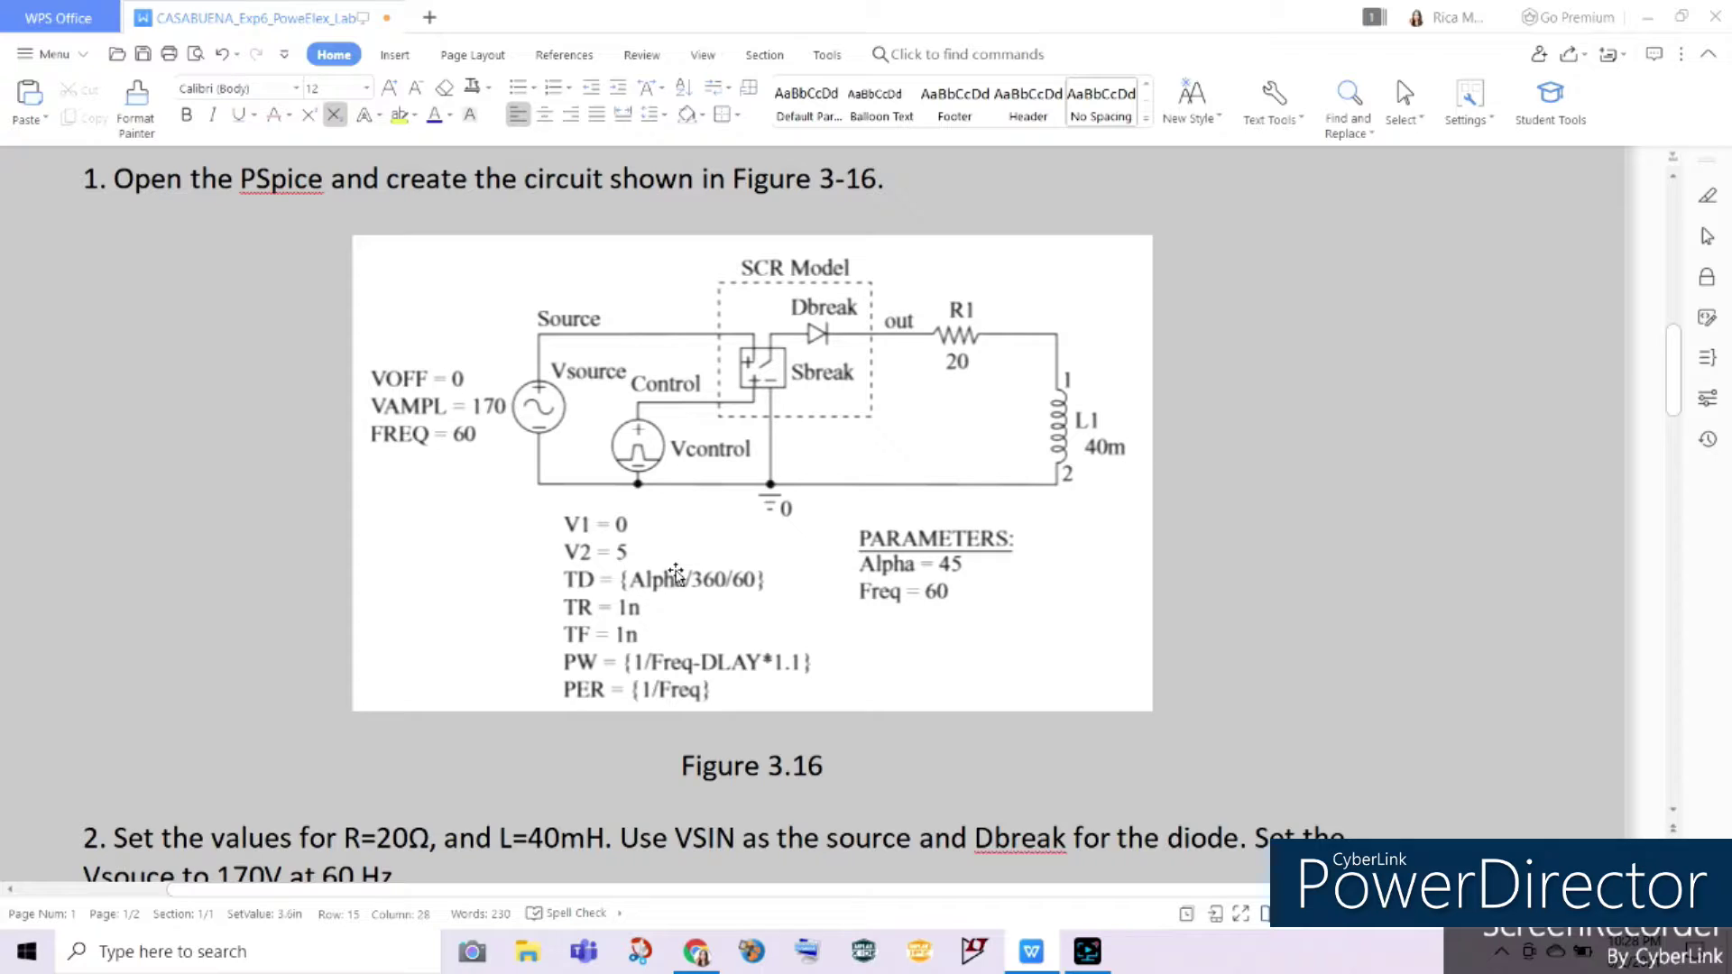
pyautogui.scroll(-1, 676, 573)
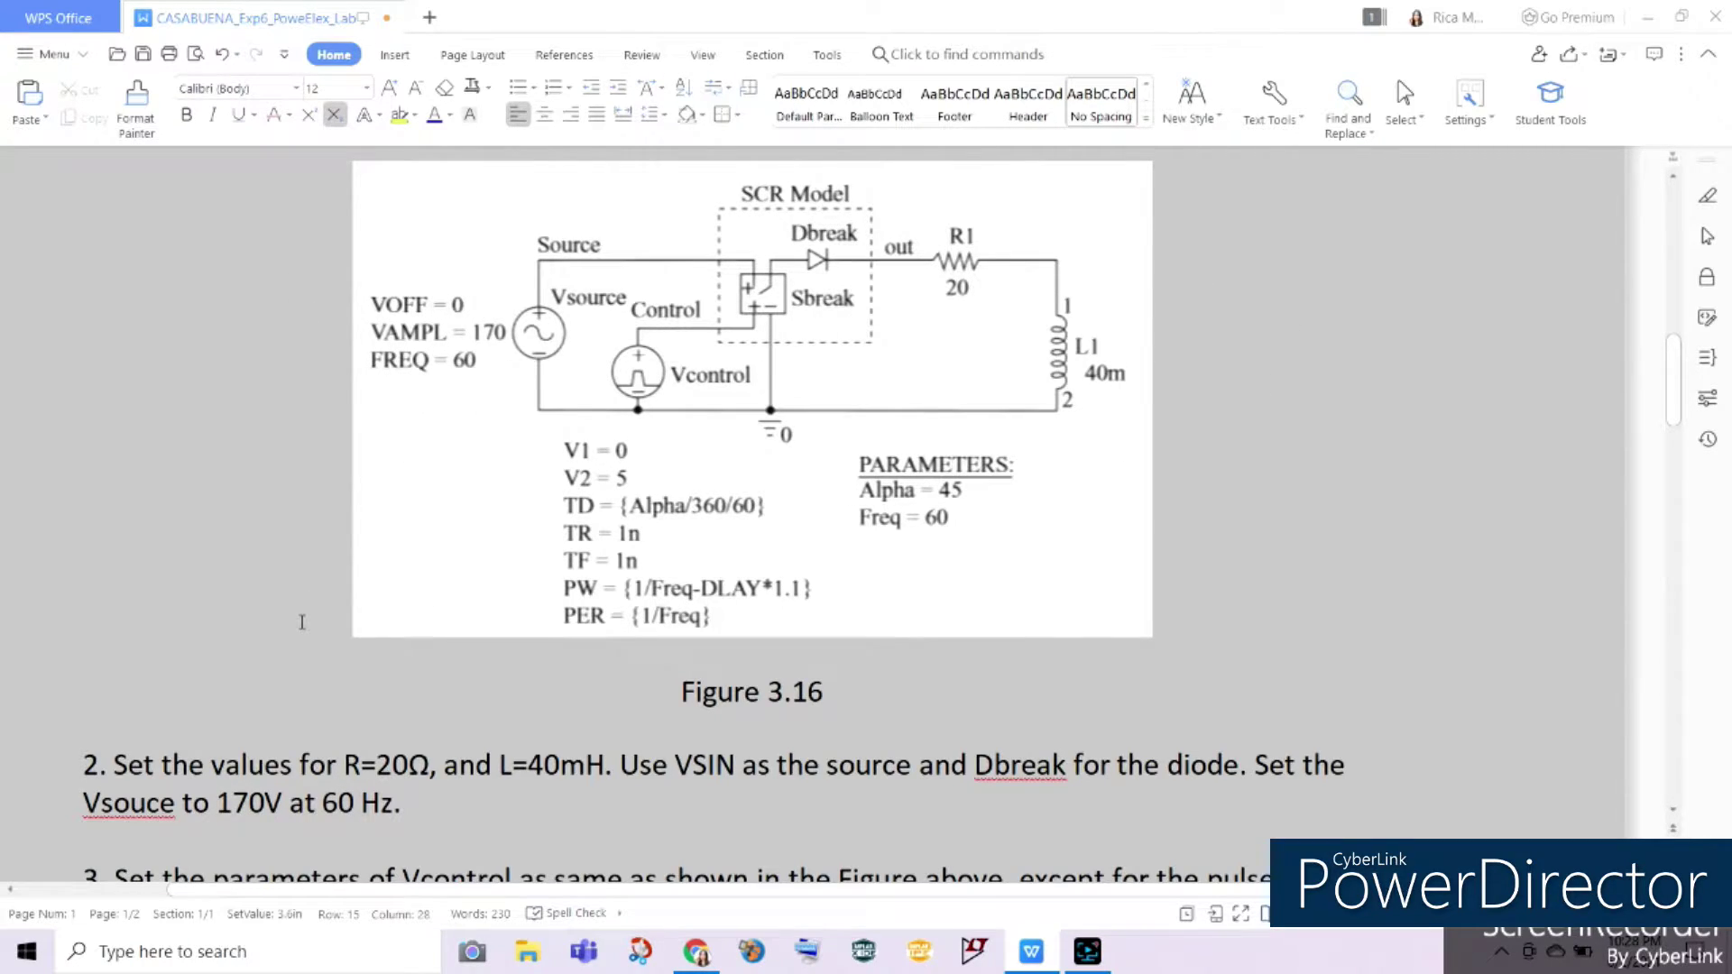
pyautogui.scroll(-1, 302, 622)
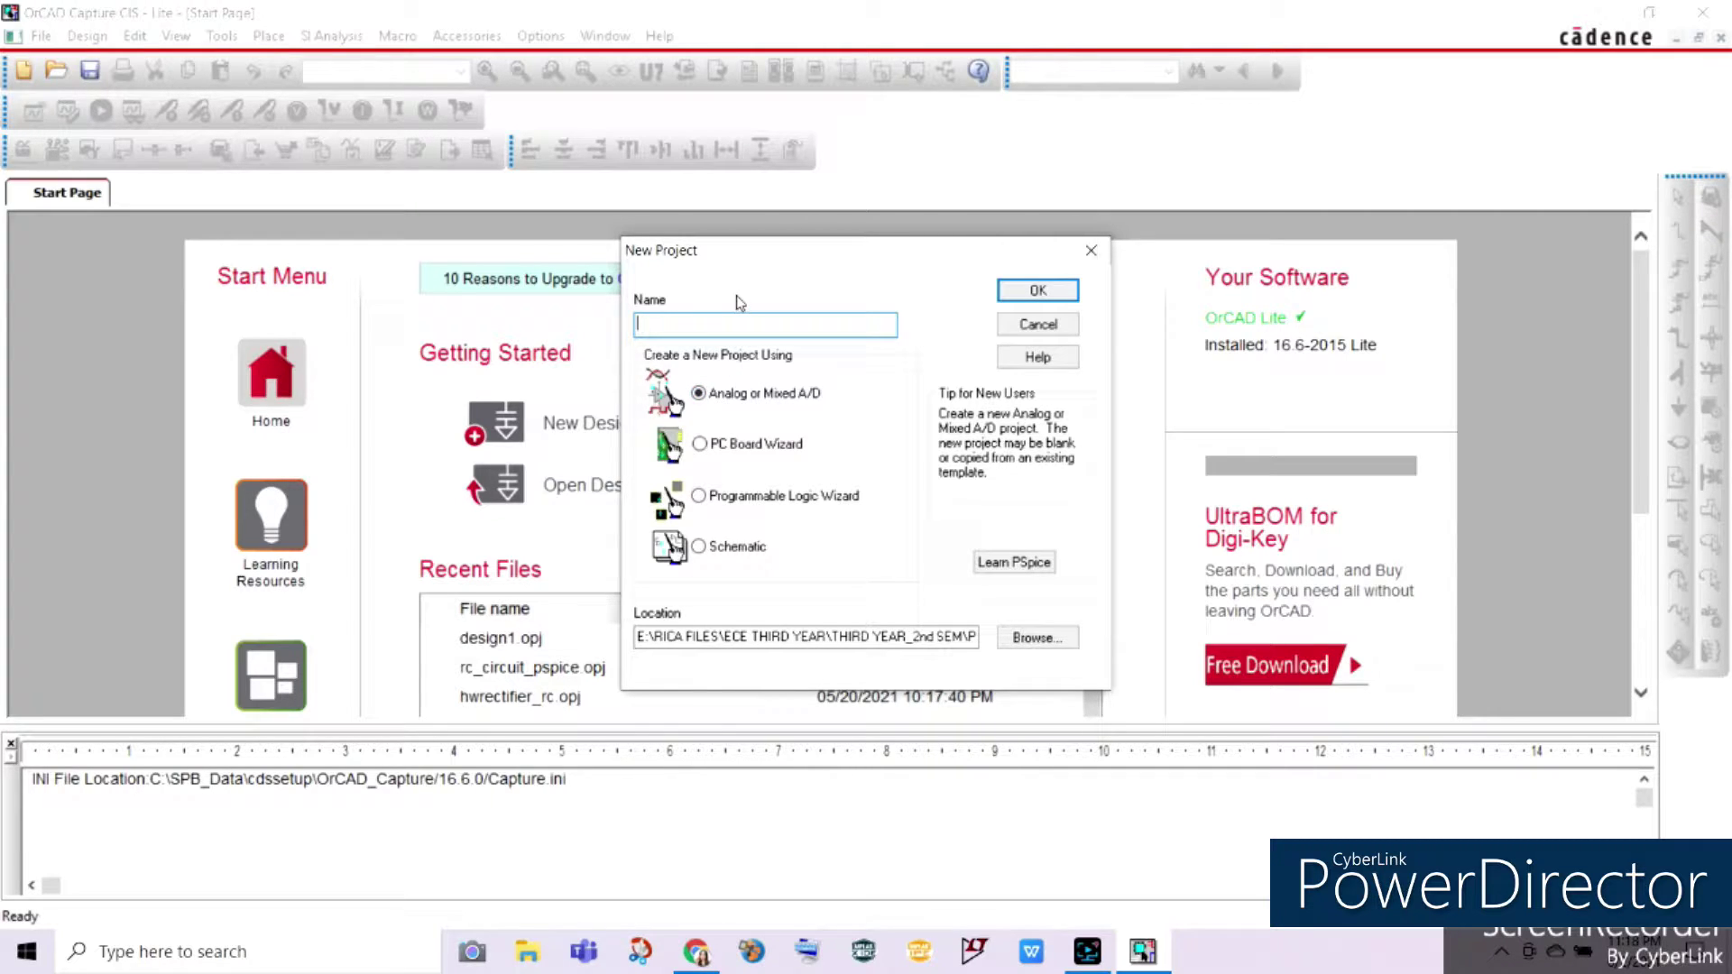
# Create an Analog/Mixed A/D PSpice project named with the student's surname plus '_Exp' in the lab folder
pyautogui.write('Casabuena_Exp6')
pyautogui.click(1012, 640)
pyautogui.click(952, 358)
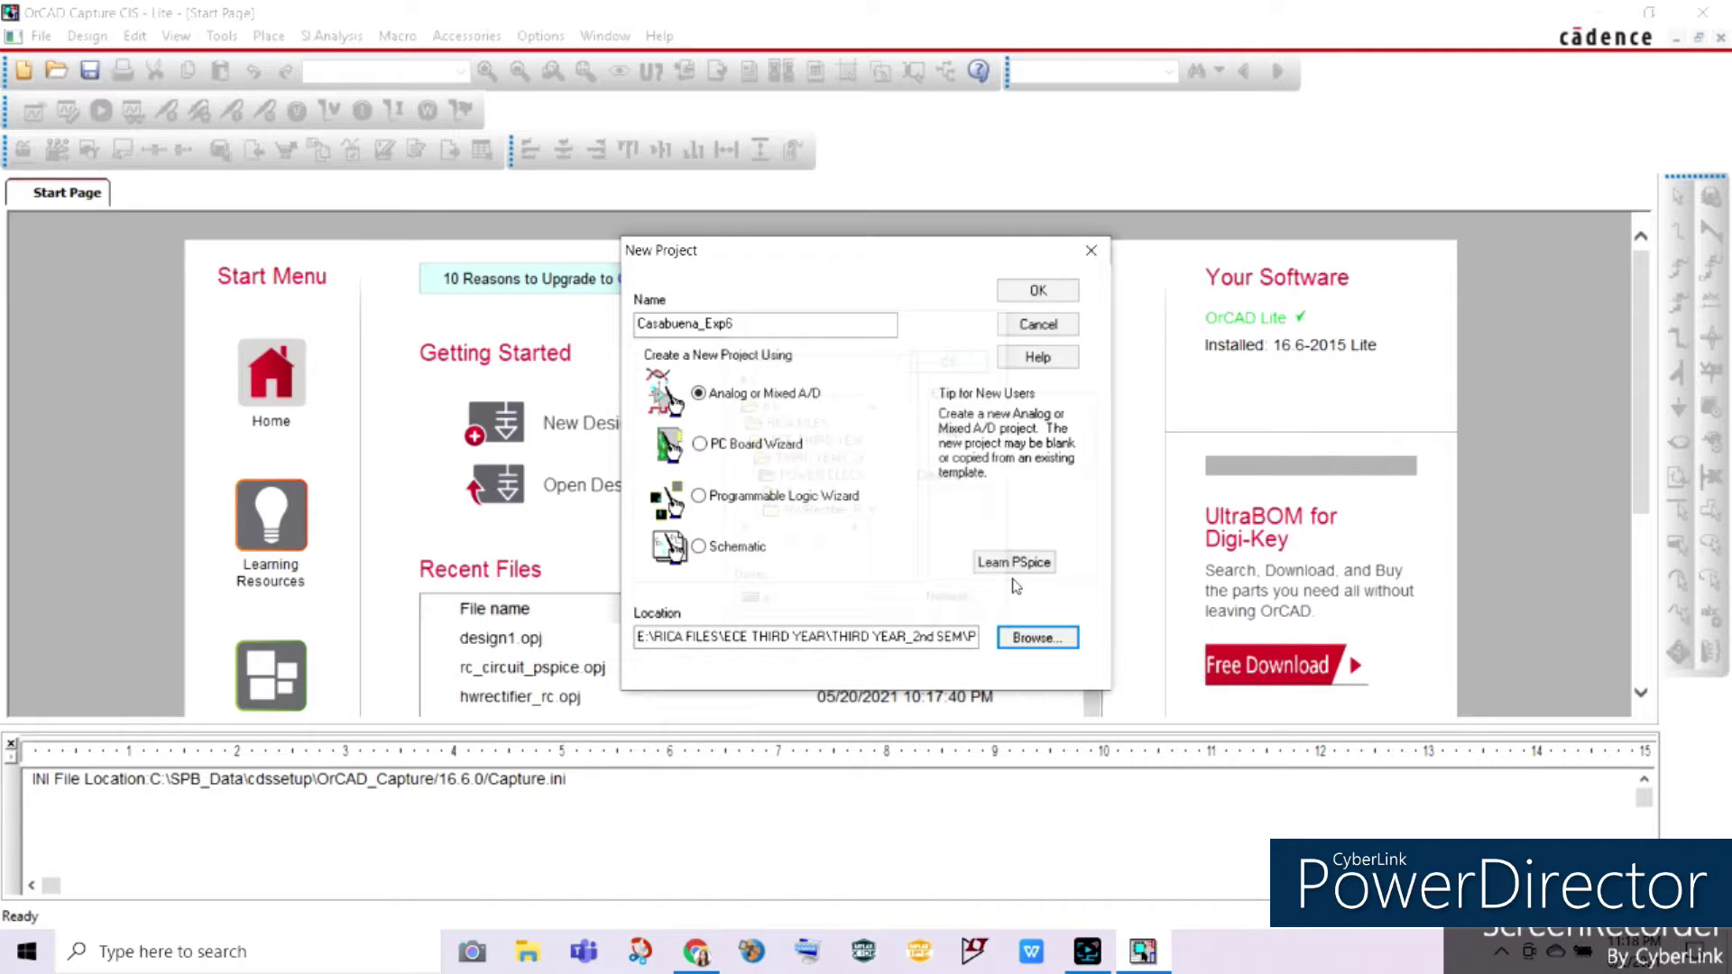
pyautogui.click(1037, 291)
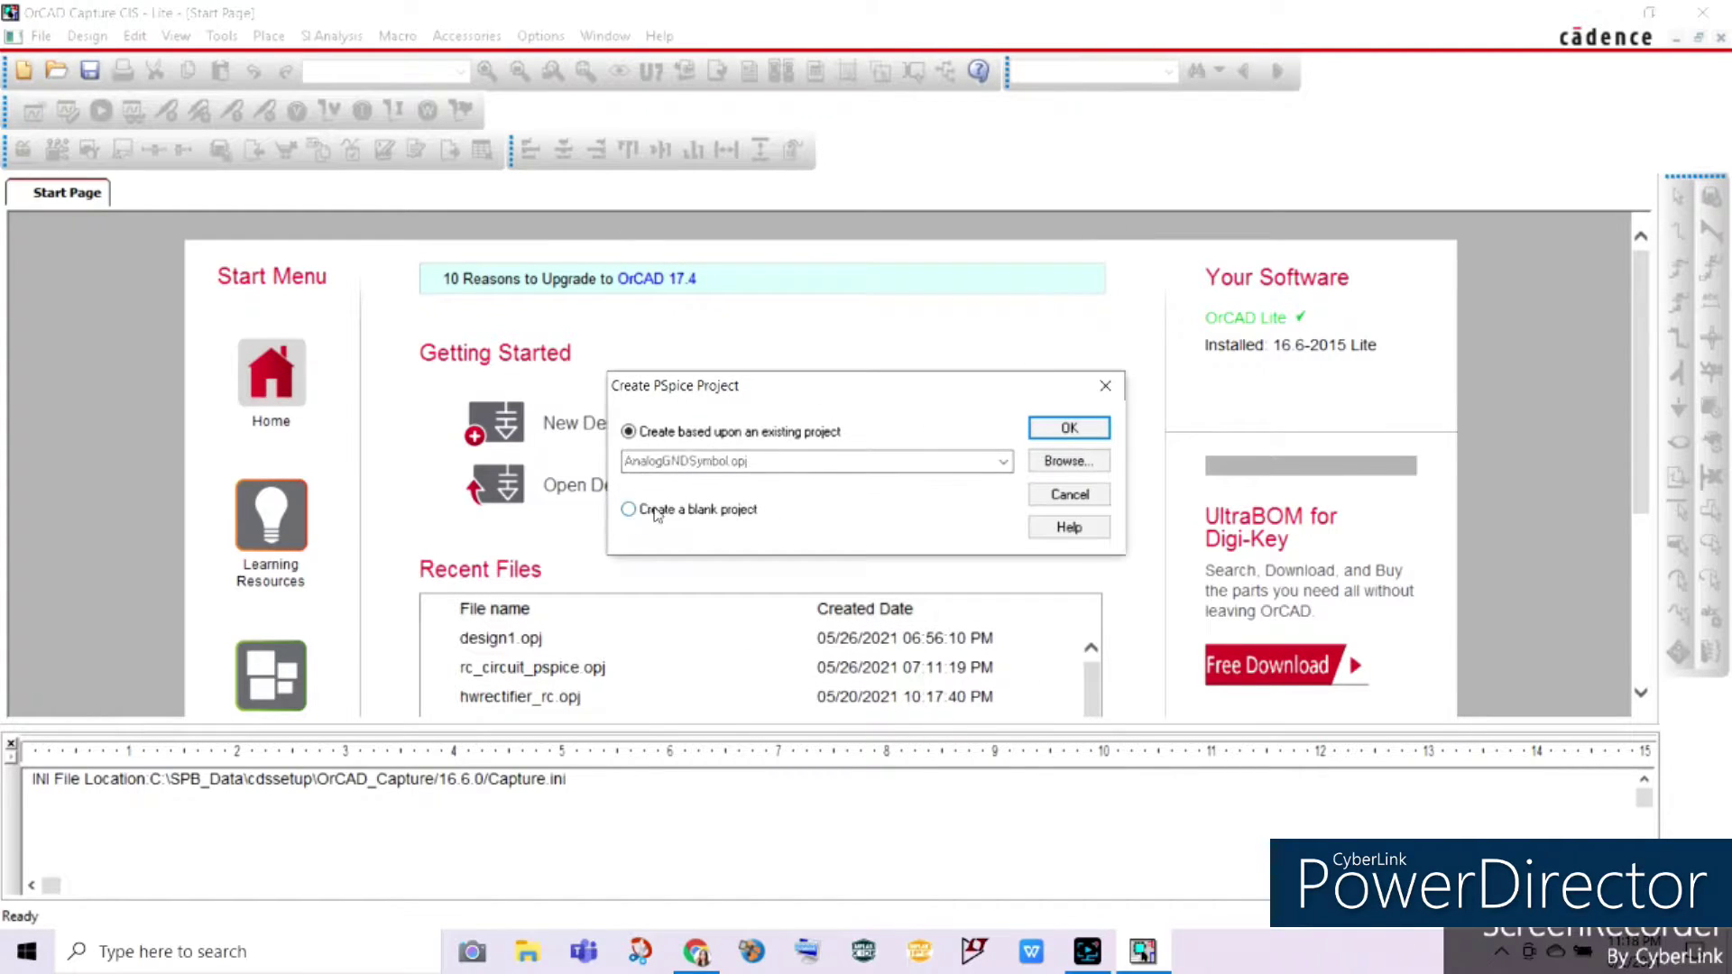
pyautogui.click(1067, 432)
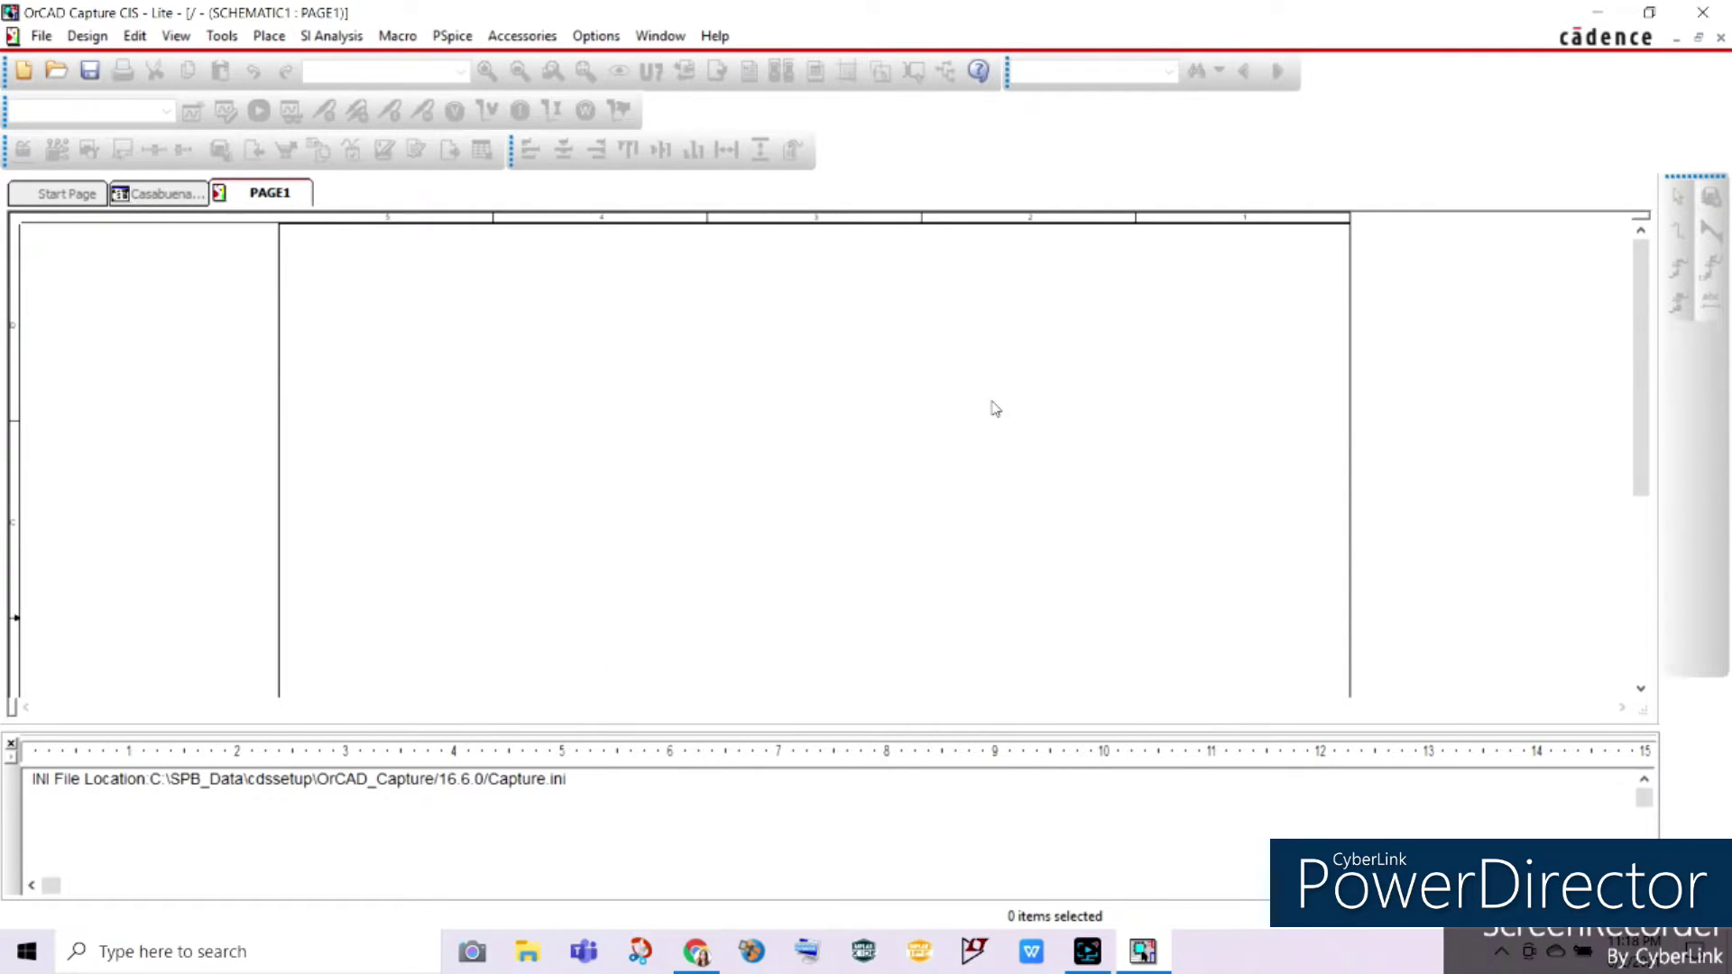
# Search the PSpice parts for VSIN and place the sine source on the left of the page
pyautogui.click(258, 41)
pyautogui.moveTo(343, 127)
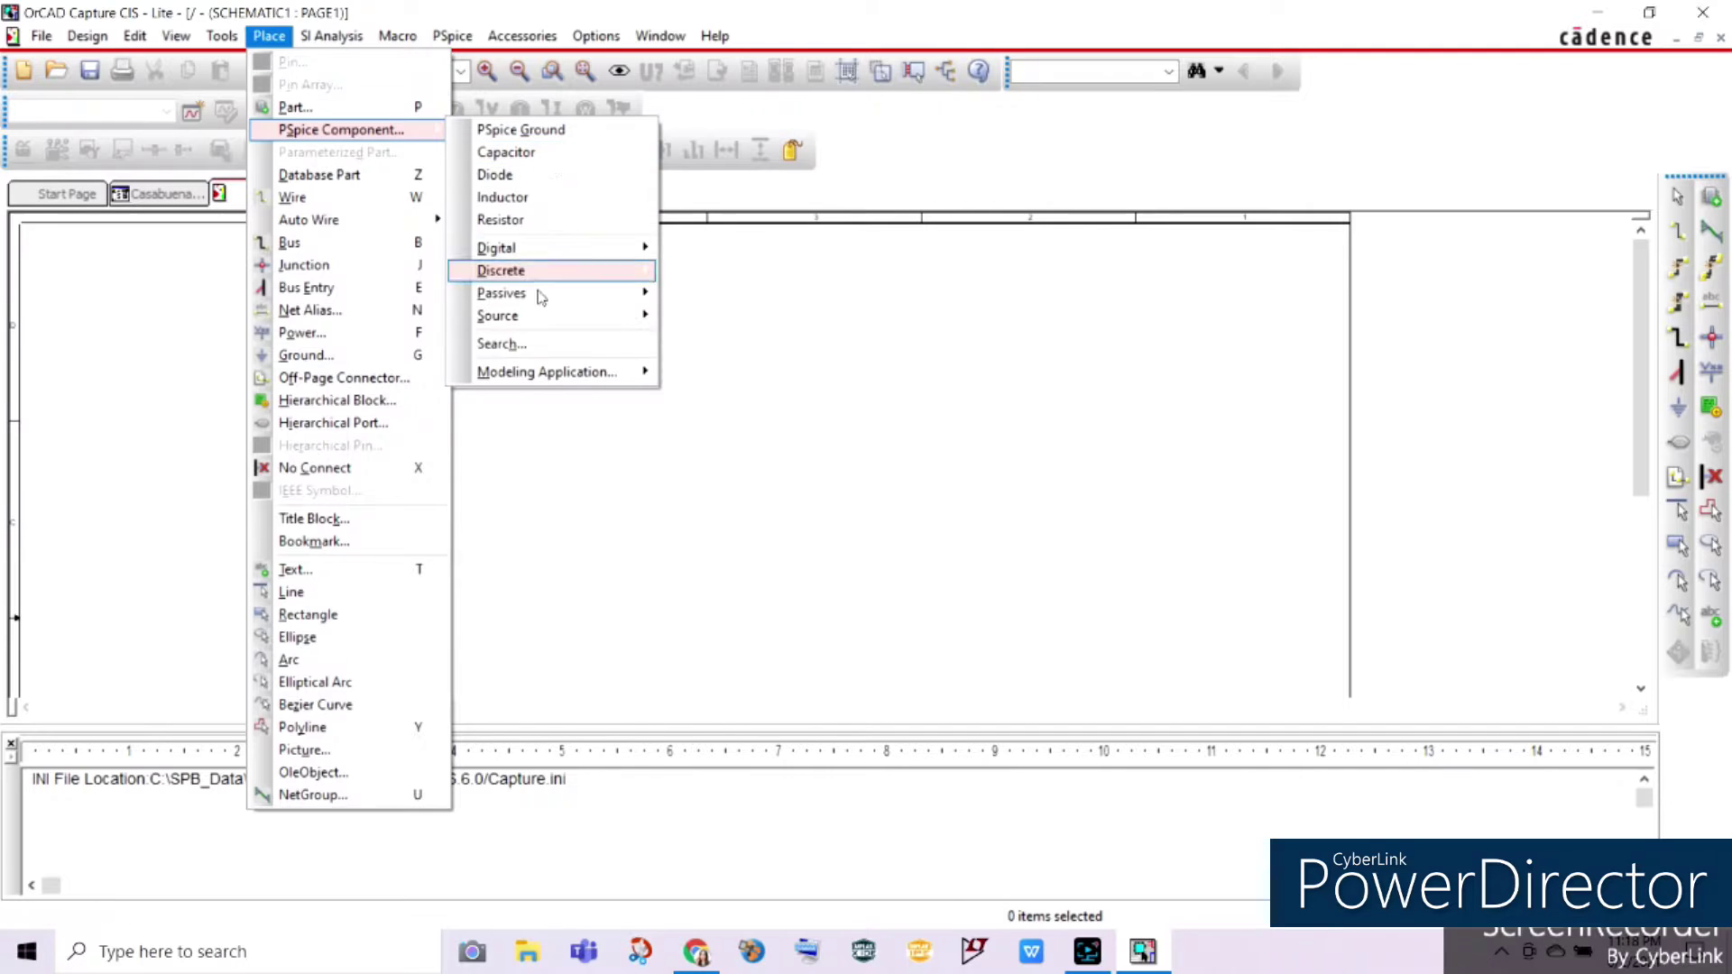
pyautogui.click(542, 327)
pyautogui.click(1306, 470)
pyautogui.write('Vsin')
pyautogui.press('Return')
pyautogui.doubleClick(1380, 554)
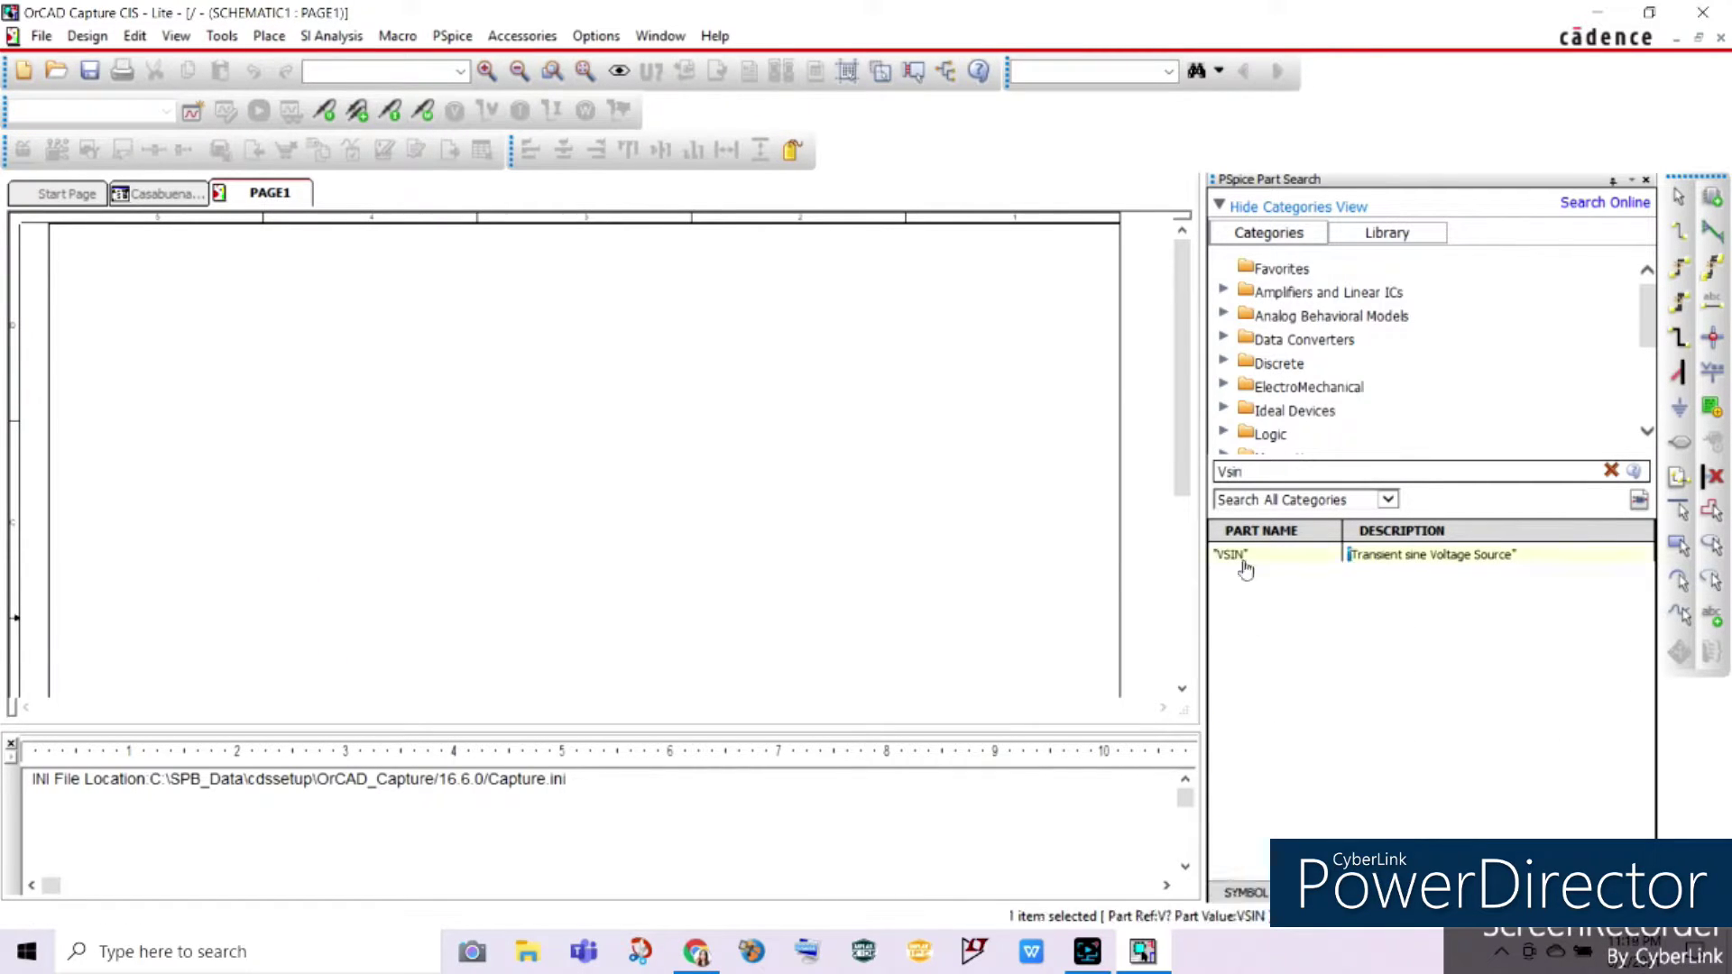
pyautogui.click(275, 426)
# Place a VPULSE pulse source below the sine source
pyautogui.click(1306, 475)
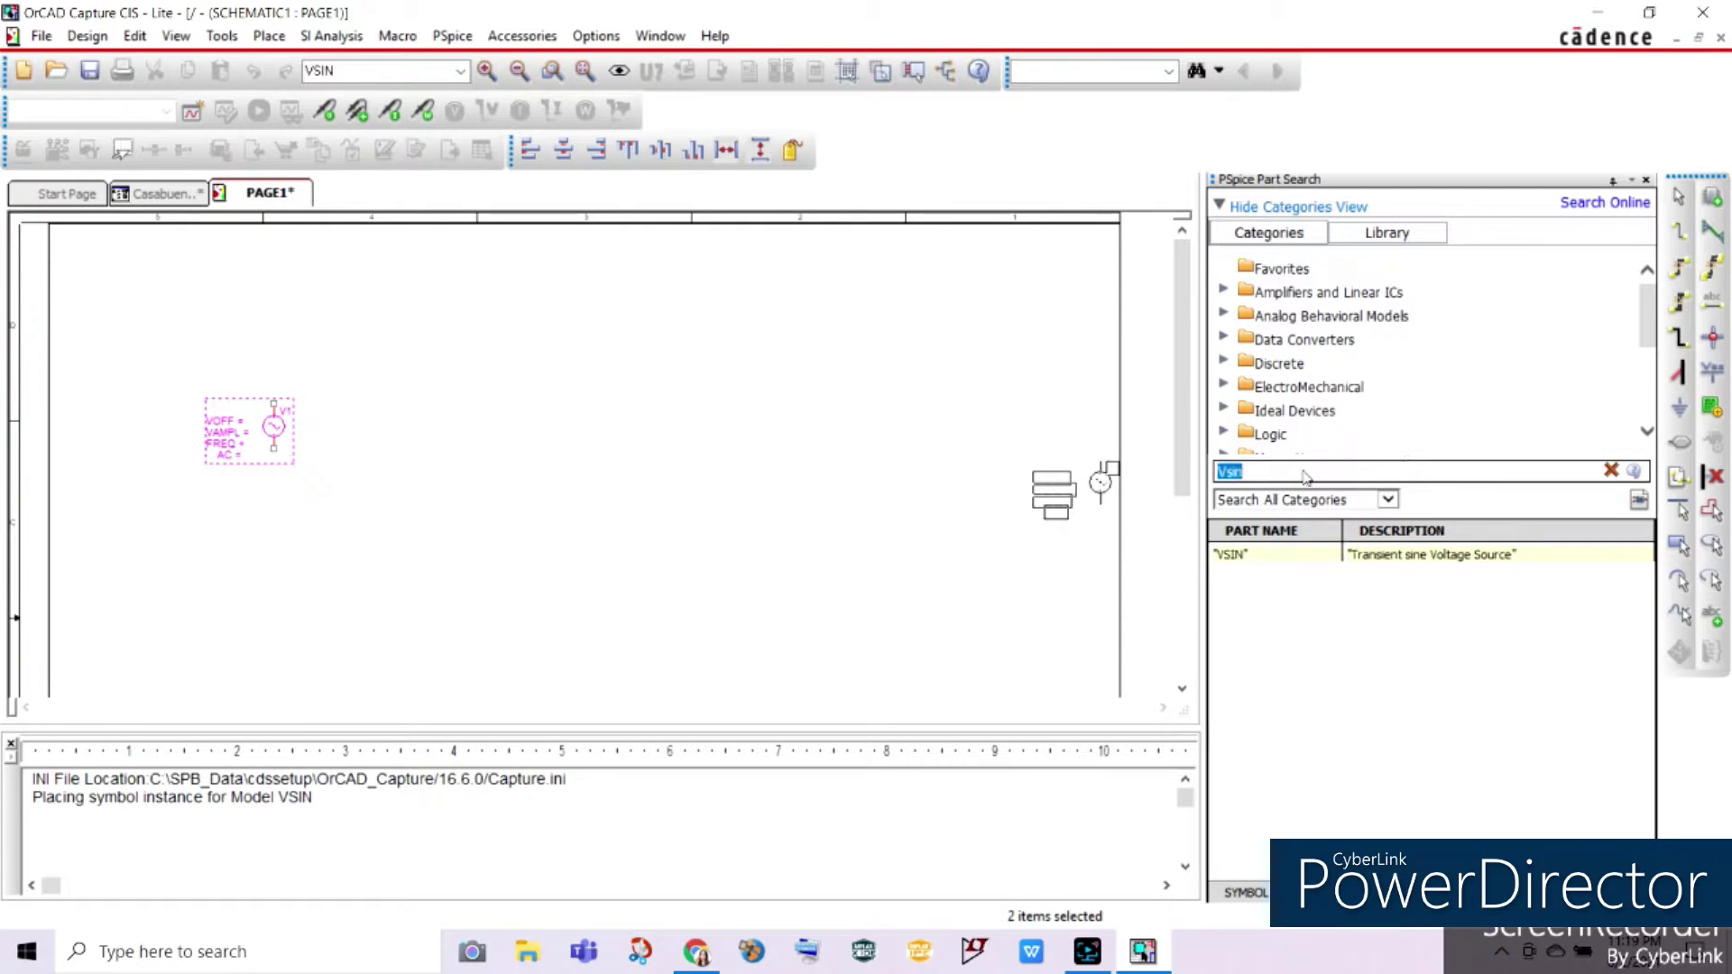
pyautogui.write('vpulse')
pyautogui.press('Return')
pyautogui.doubleClick(1372, 560)
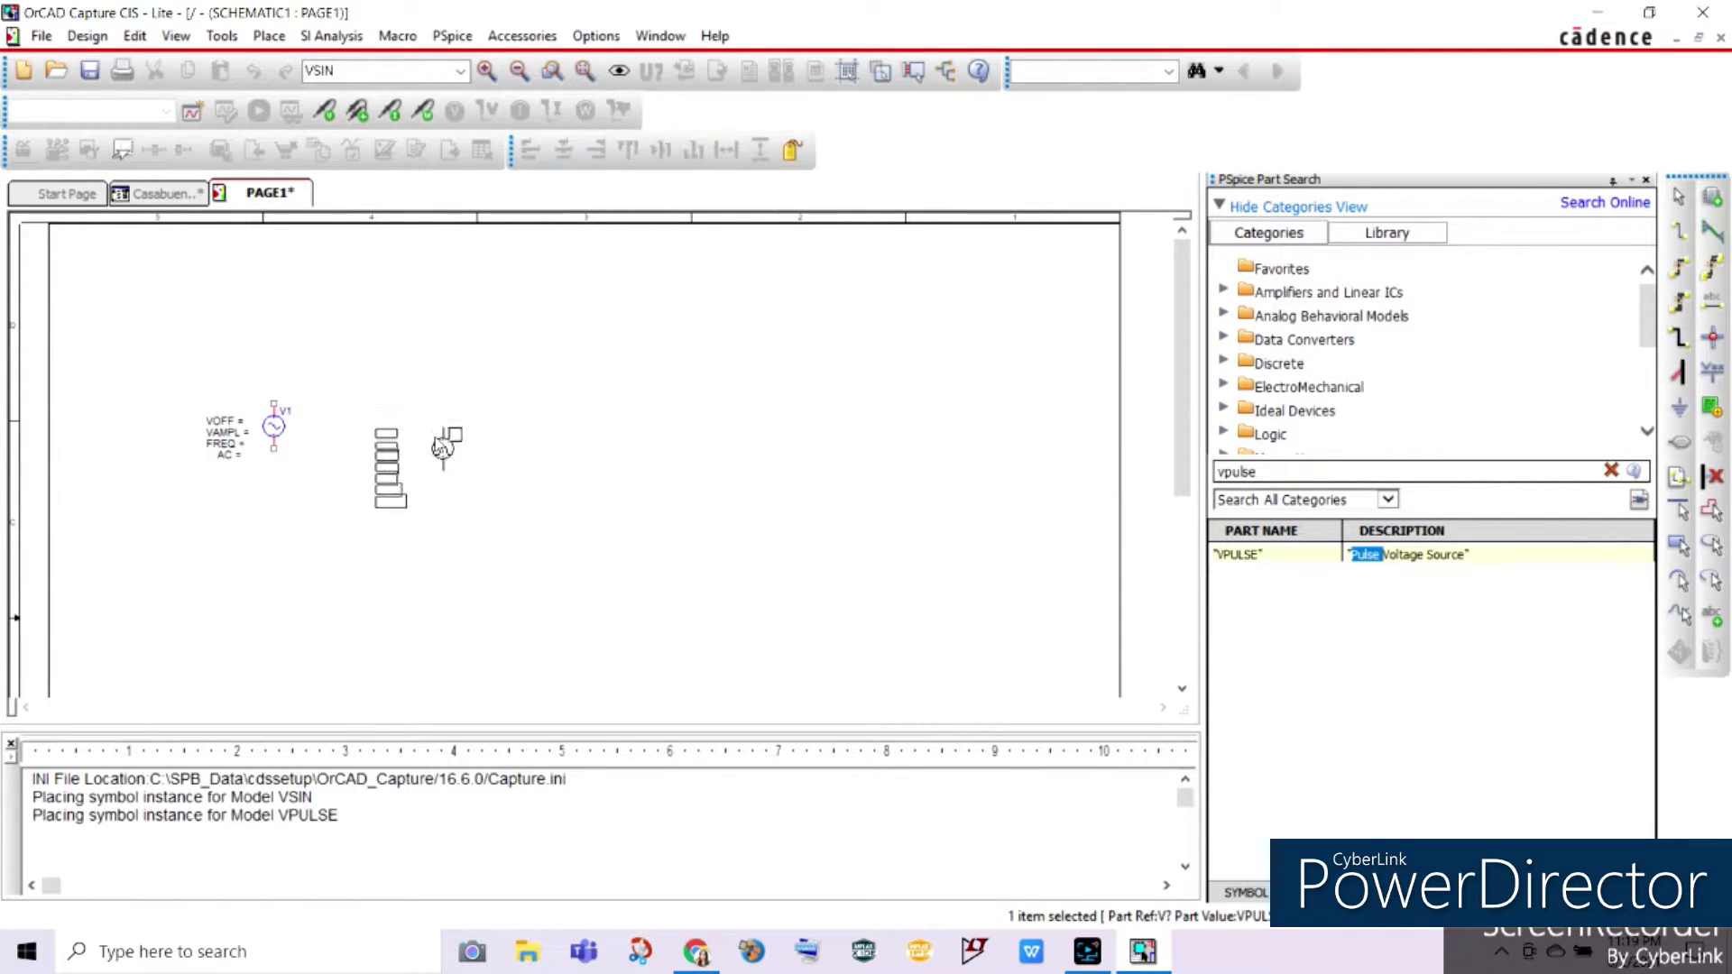
pyautogui.click(469, 494)
pyautogui.press('Escape')
# Place an Sbreak switch near the top centre and a Dbreak diode right of centre
pyautogui.click(1319, 476)
pyautogui.write('sbreak')
pyautogui.press('Return')
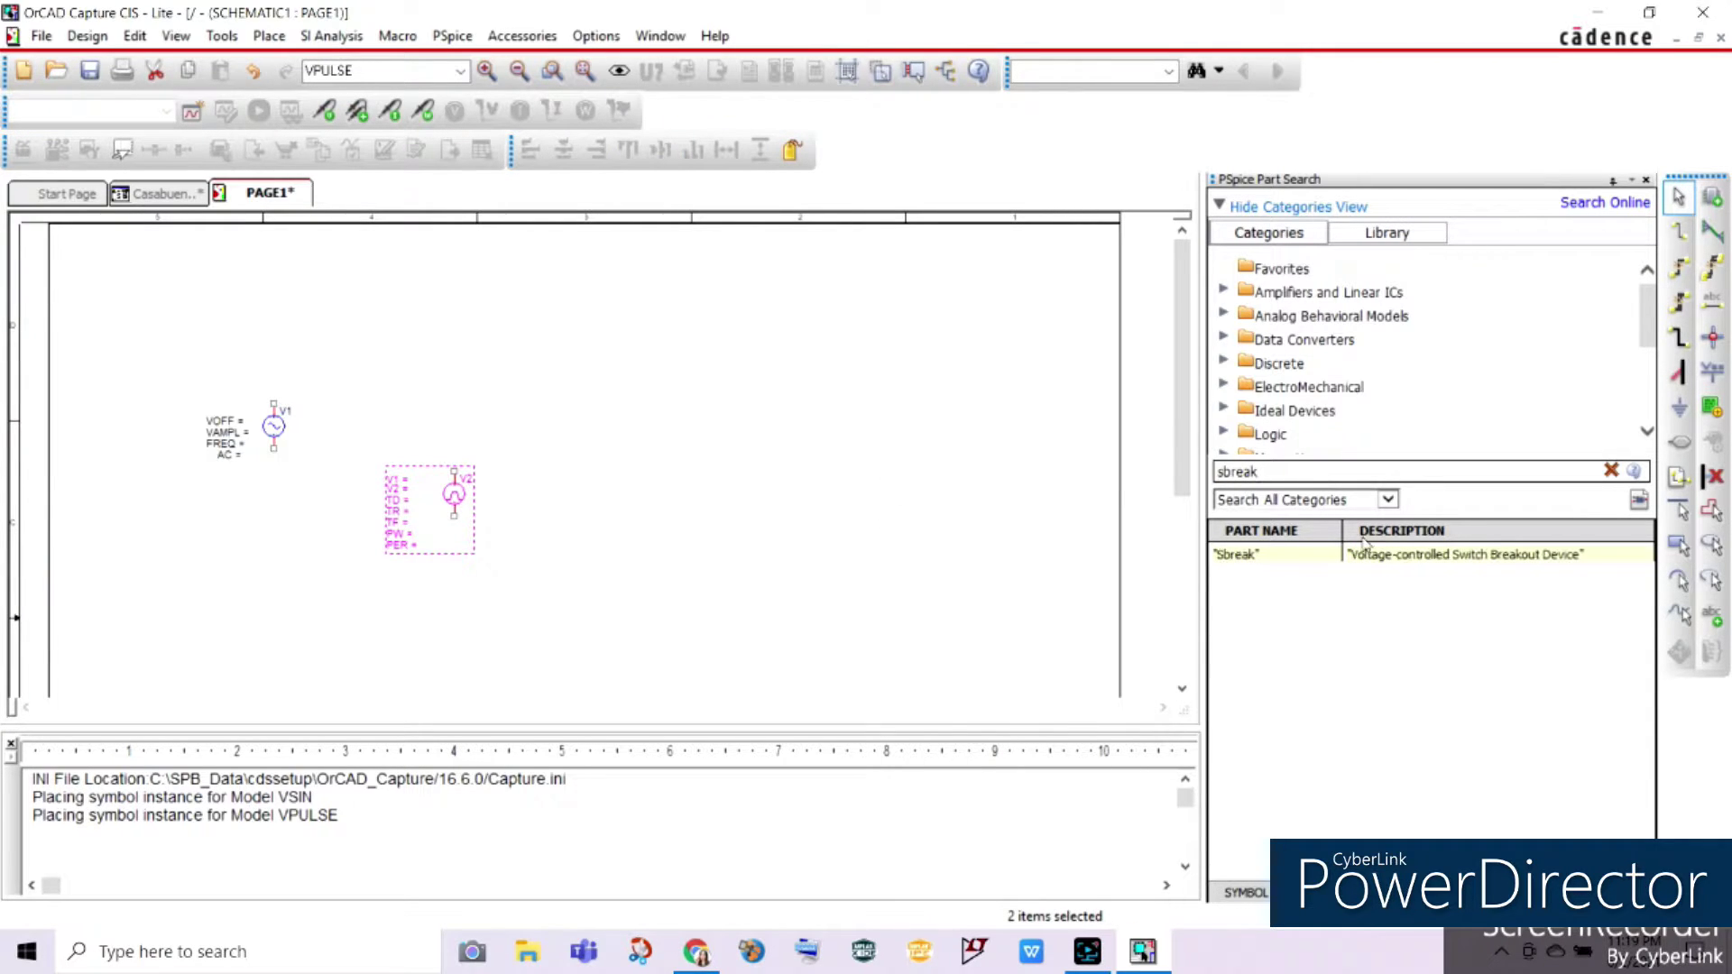
pyautogui.doubleClick(1371, 554)
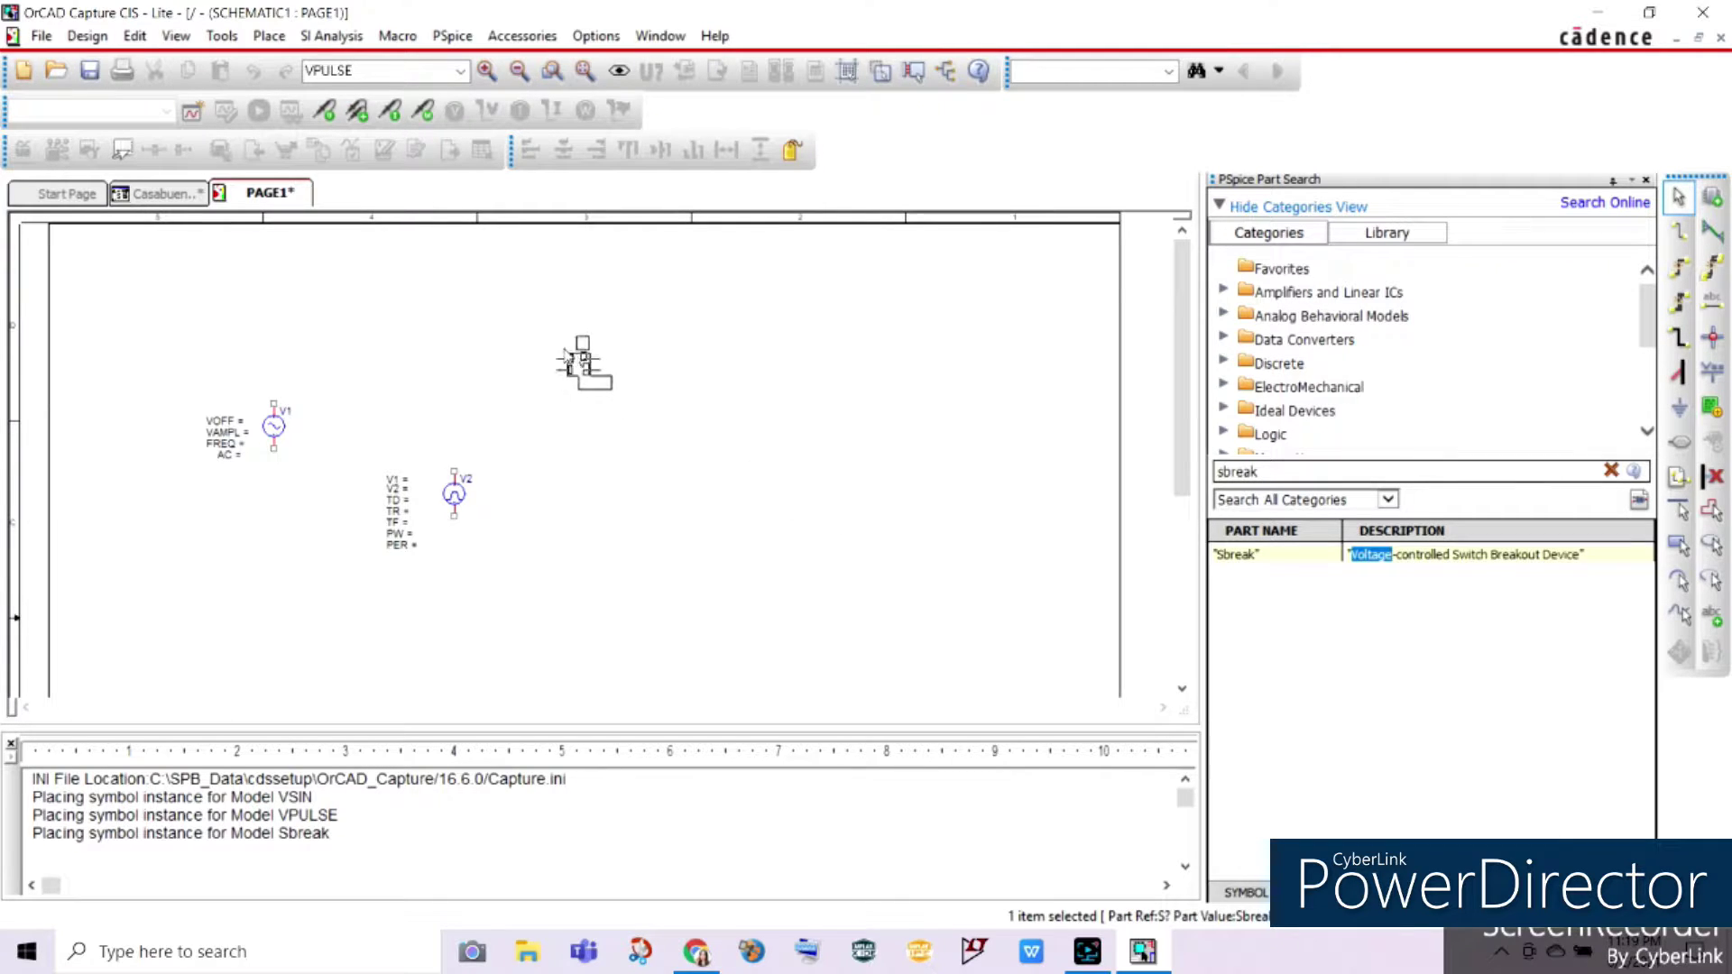
pyautogui.click(568, 357)
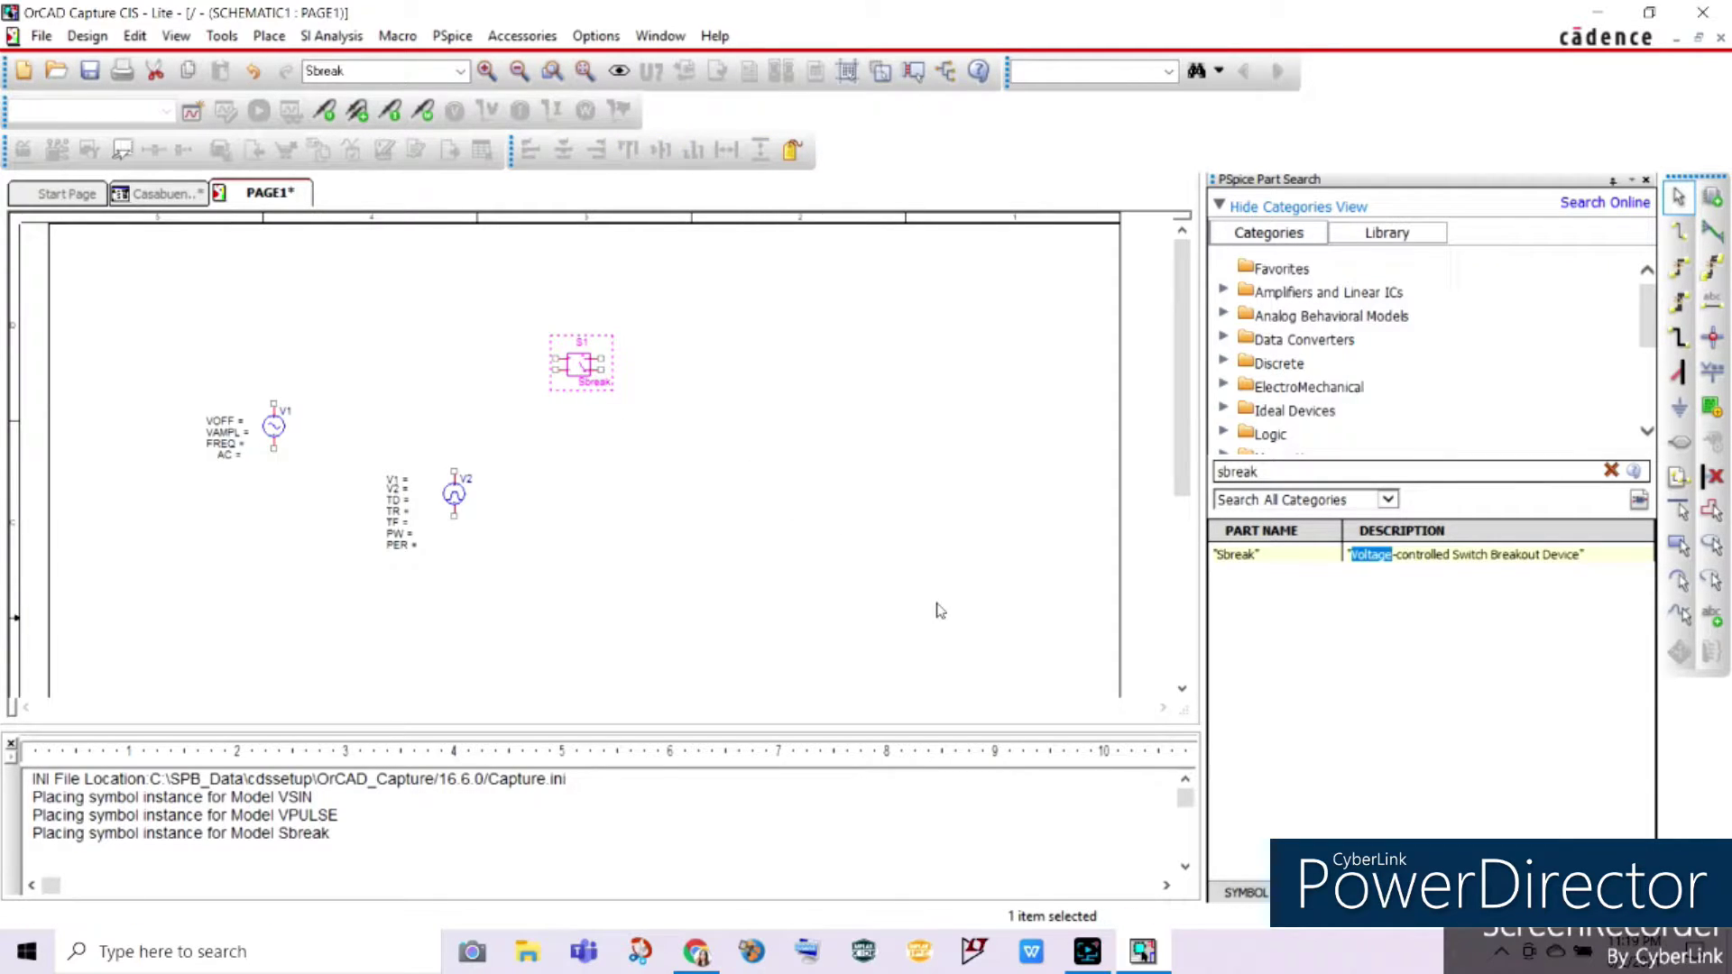
pyautogui.doubleClick(1279, 473)
pyautogui.write('dbr')
pyautogui.press('Return')
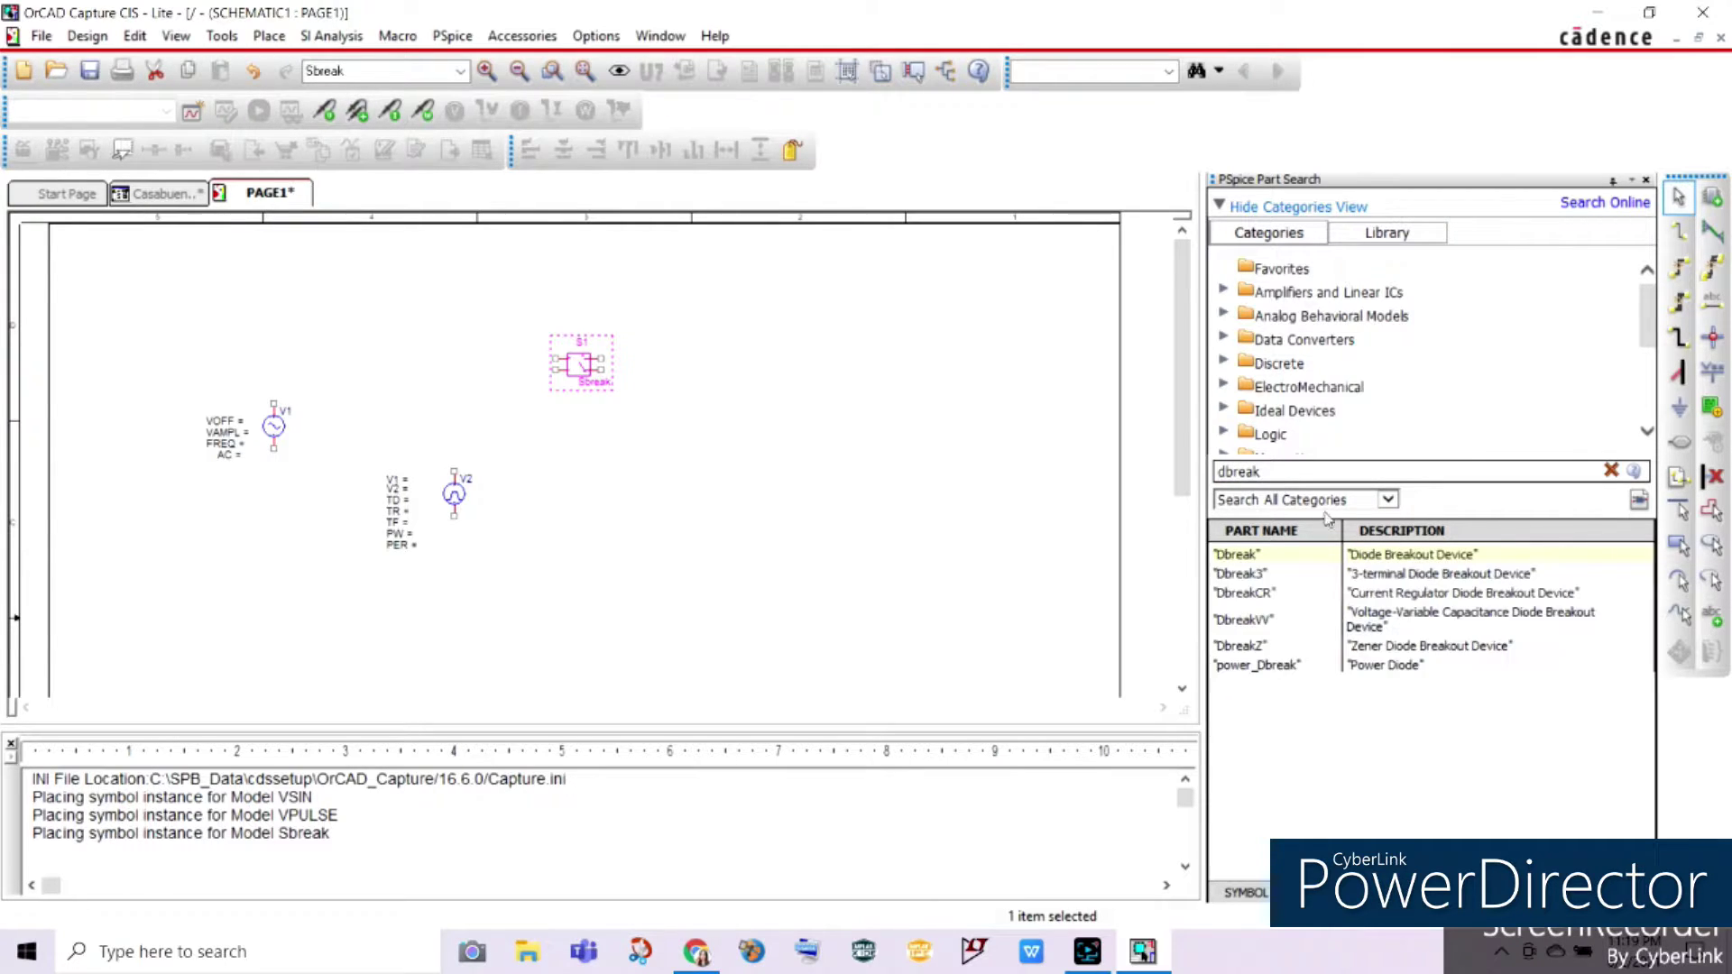
pyautogui.moveTo(1369, 559); pyautogui.dragTo(703, 448)
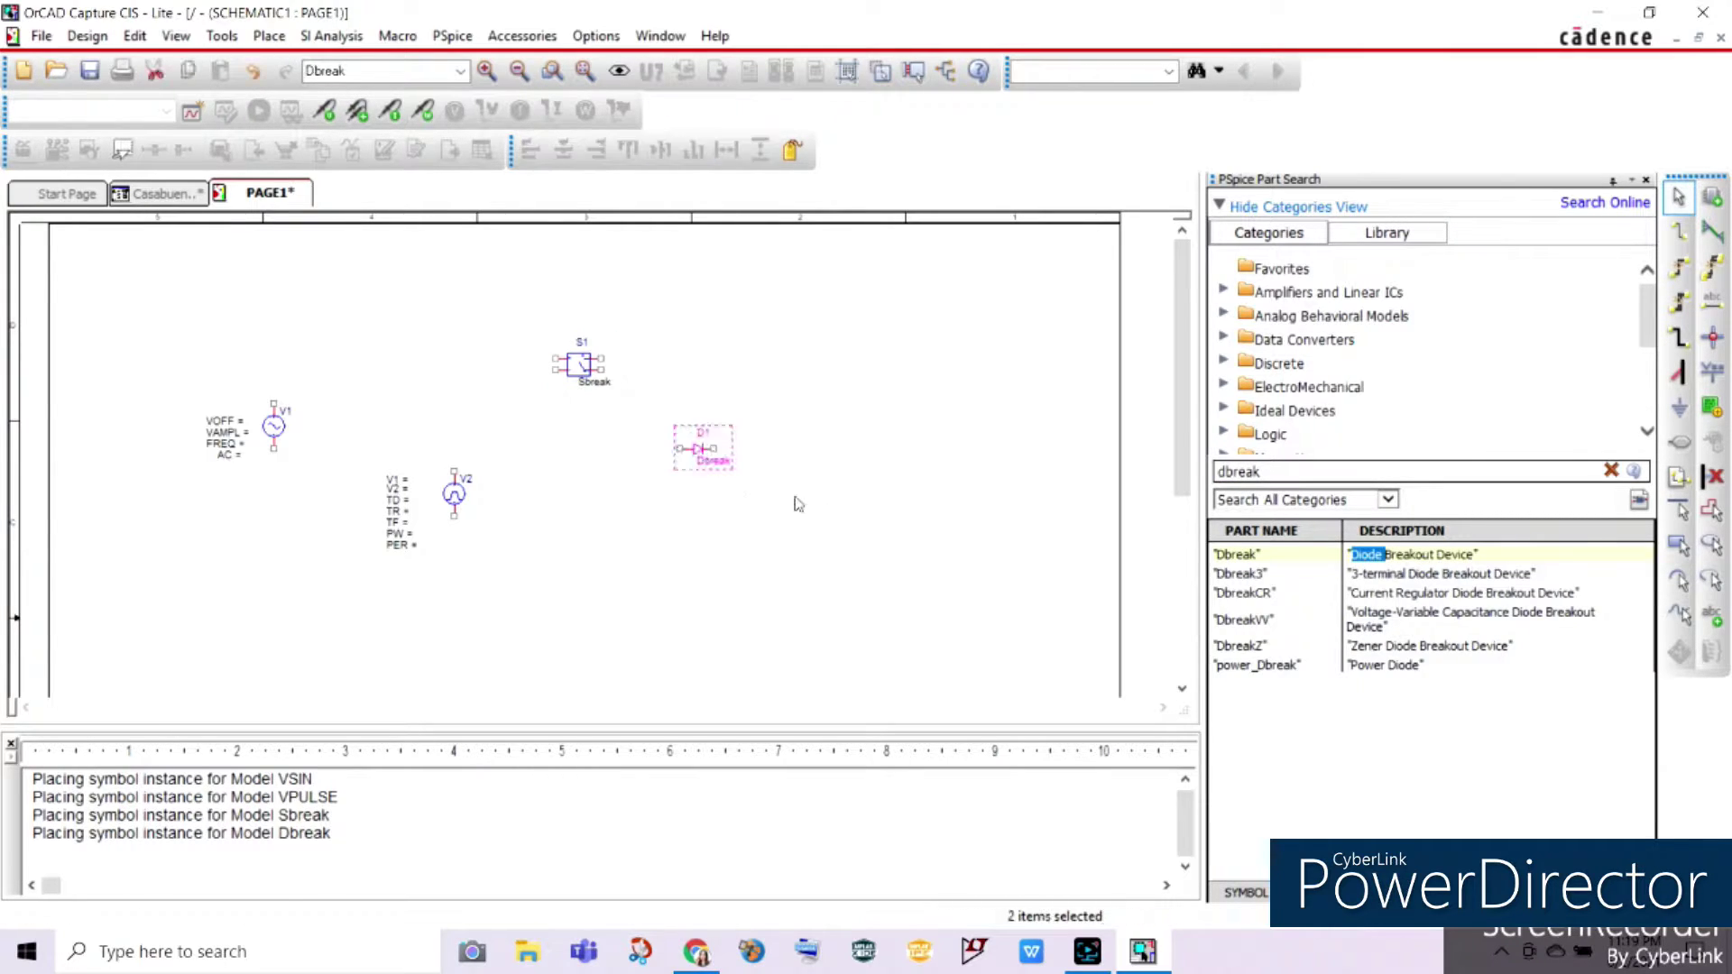
# Place resistor R1 at the upper right and inductor L1 right of the diode
pyautogui.click(269, 36)
pyautogui.moveTo(361, 129)
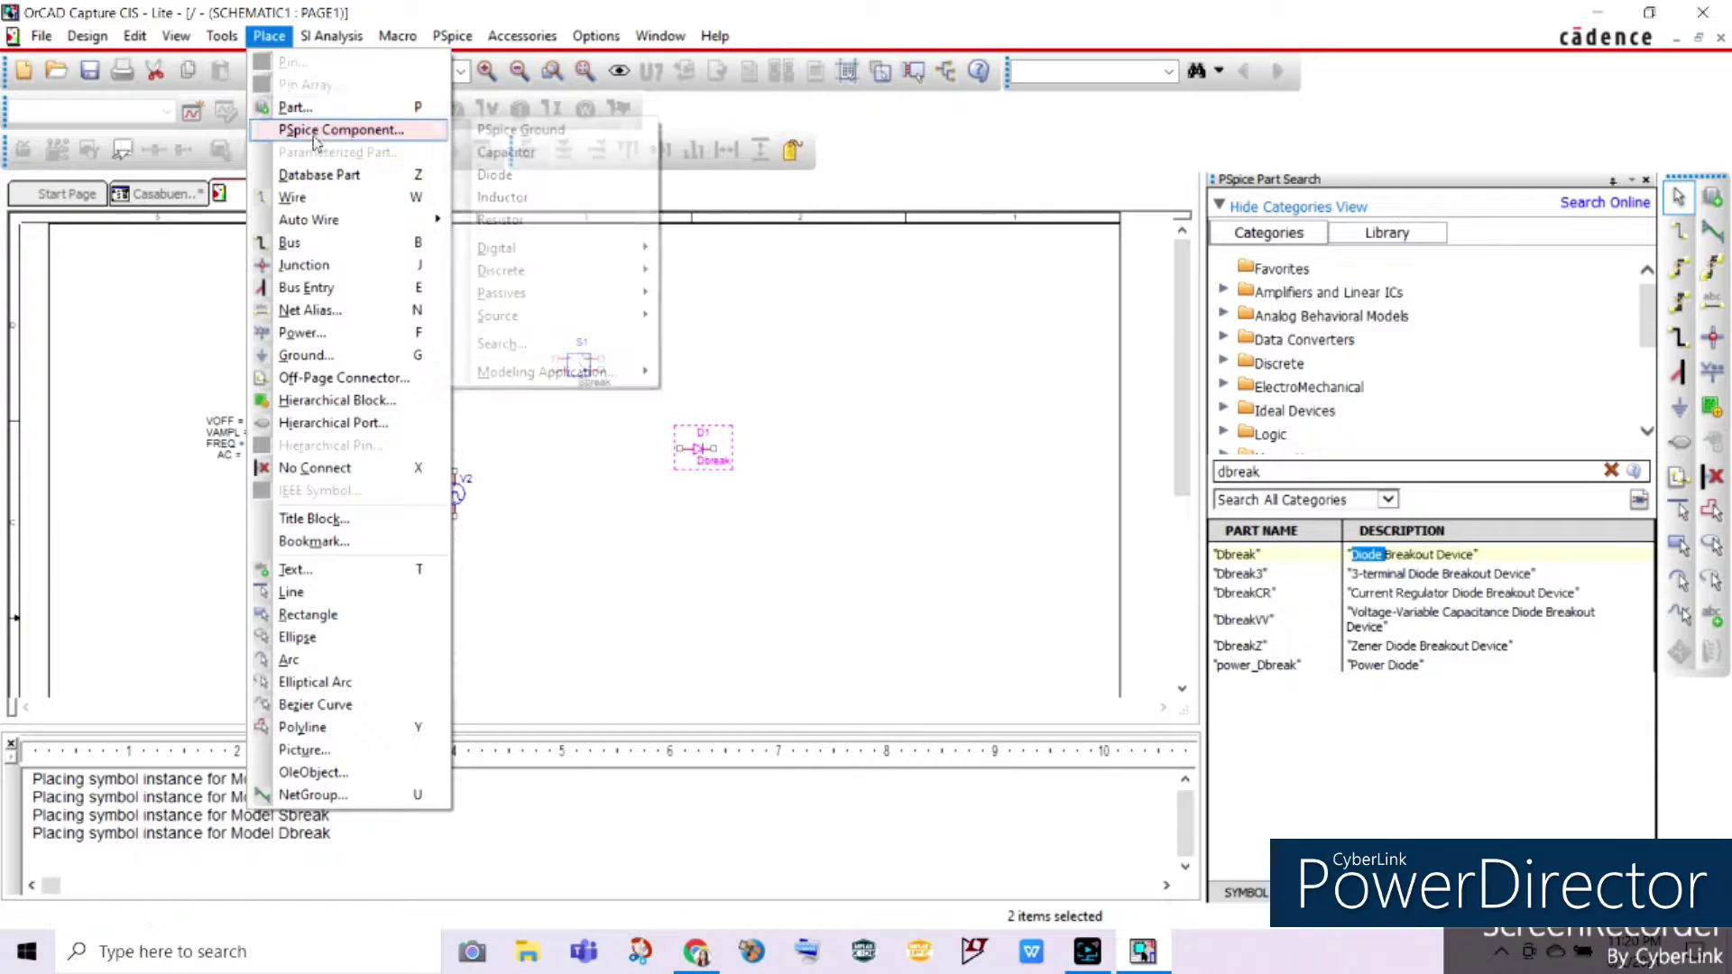
pyautogui.click(502, 219)
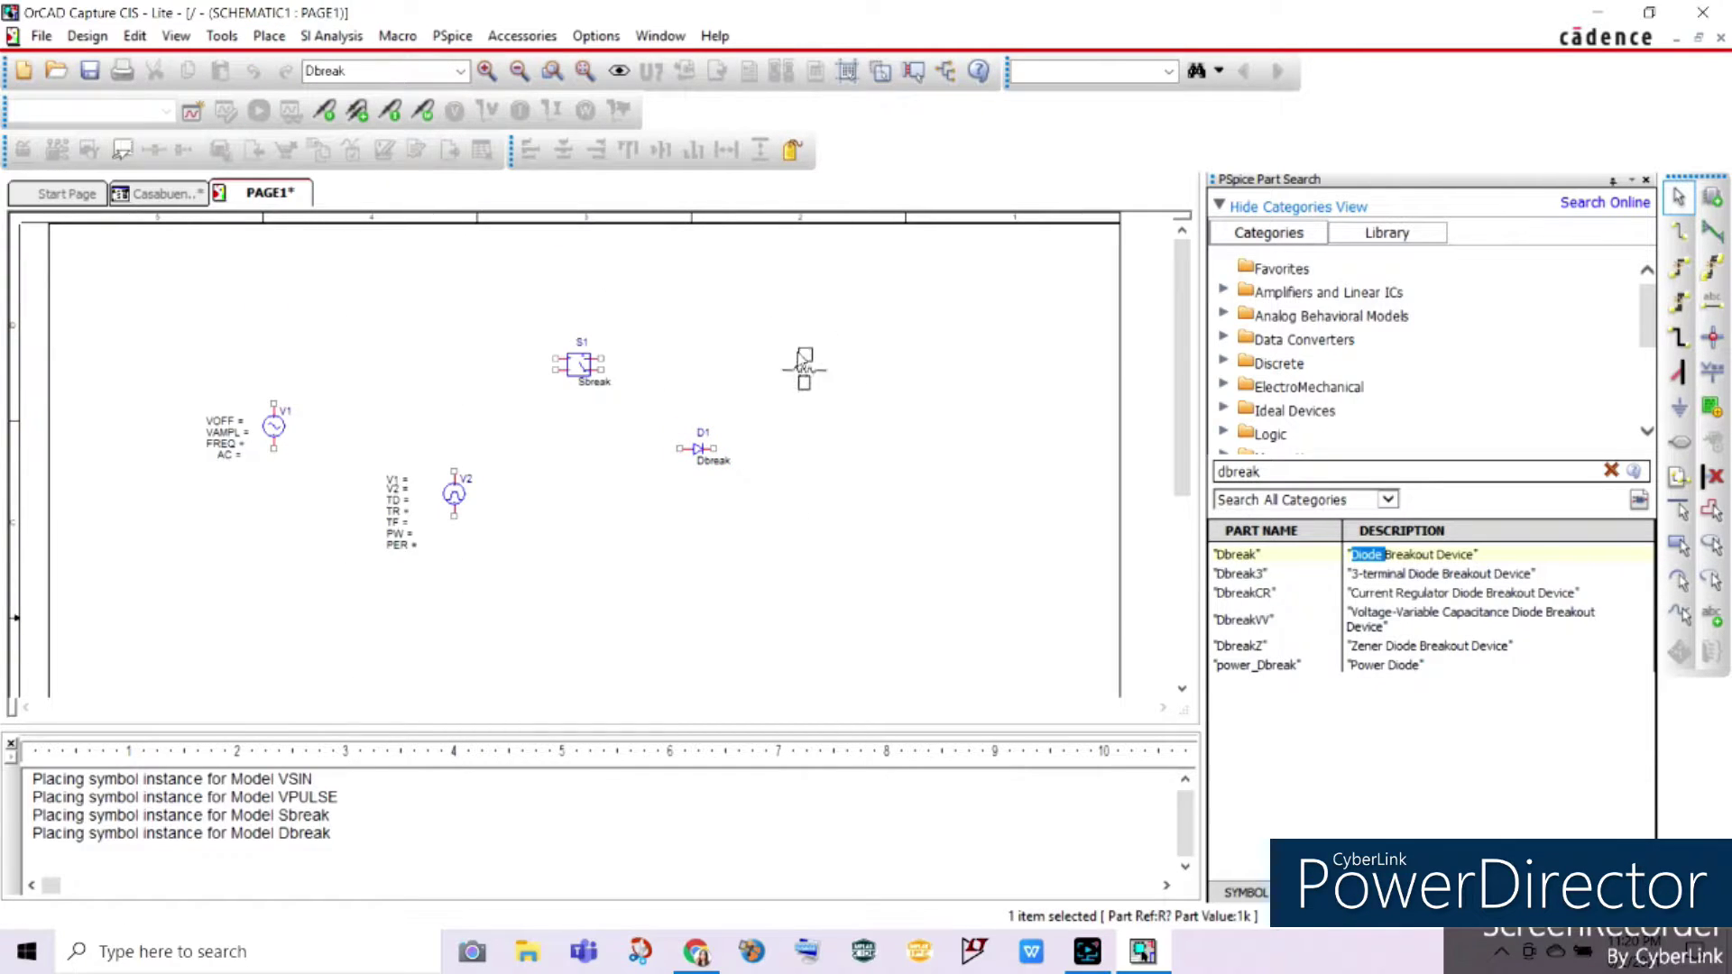
pyautogui.click(848, 390)
pyautogui.click(269, 35)
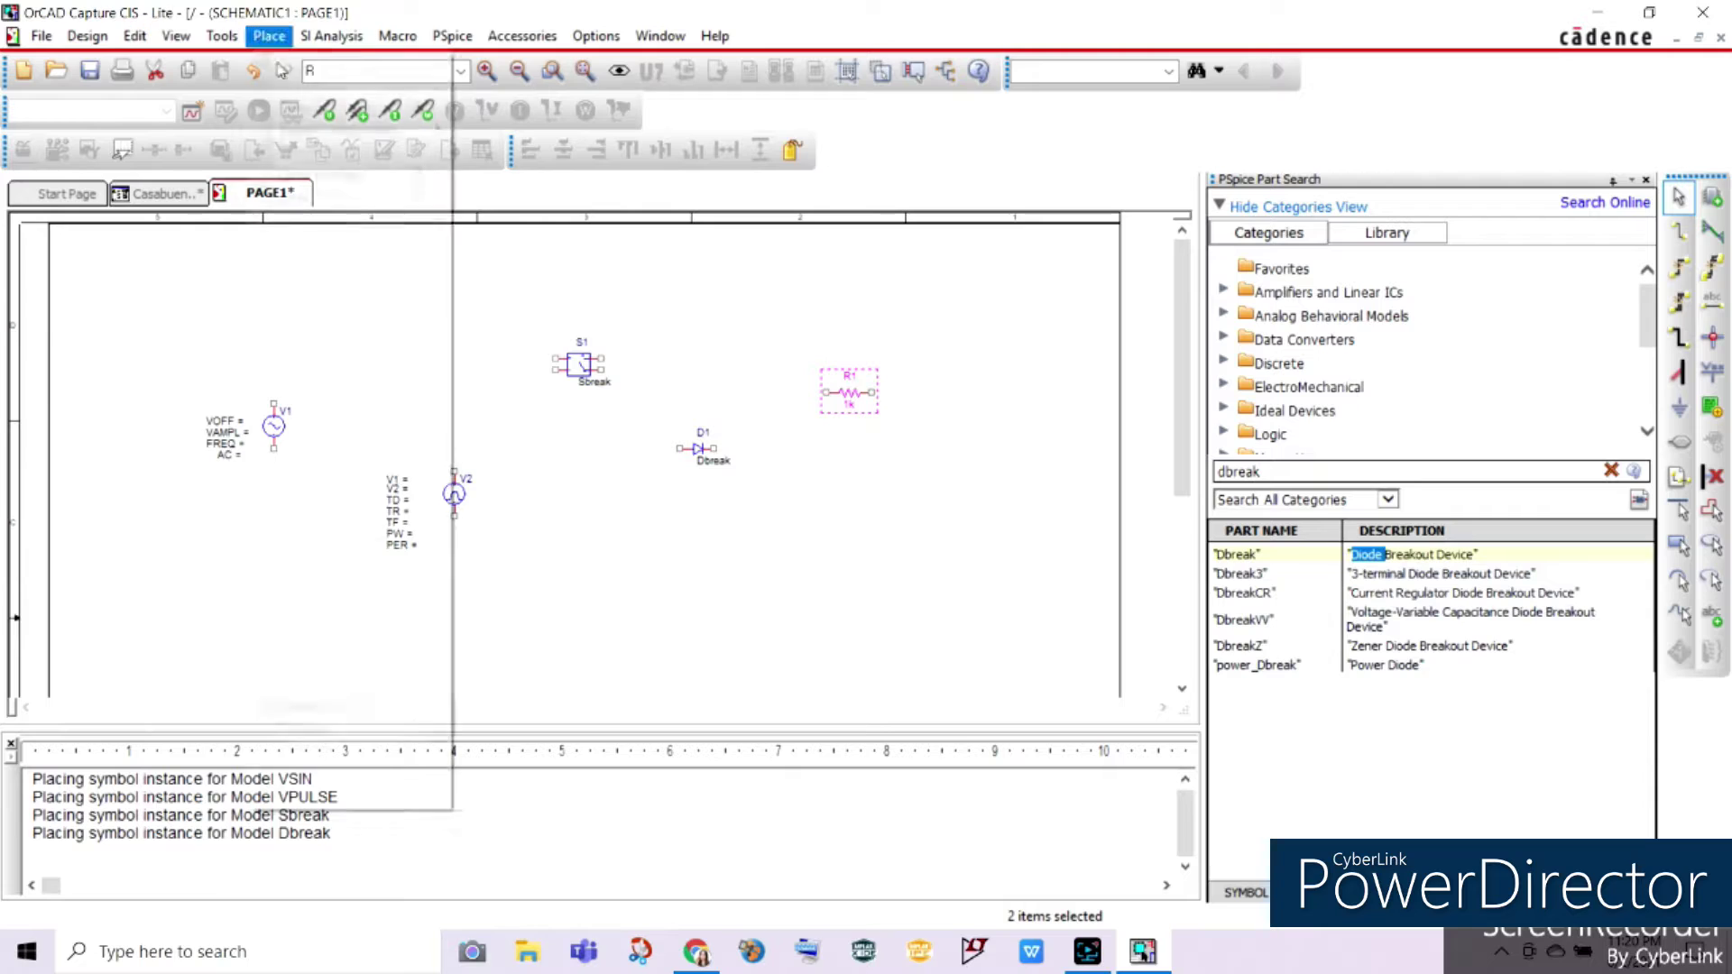
pyautogui.moveTo(361, 129)
pyautogui.click(502, 197)
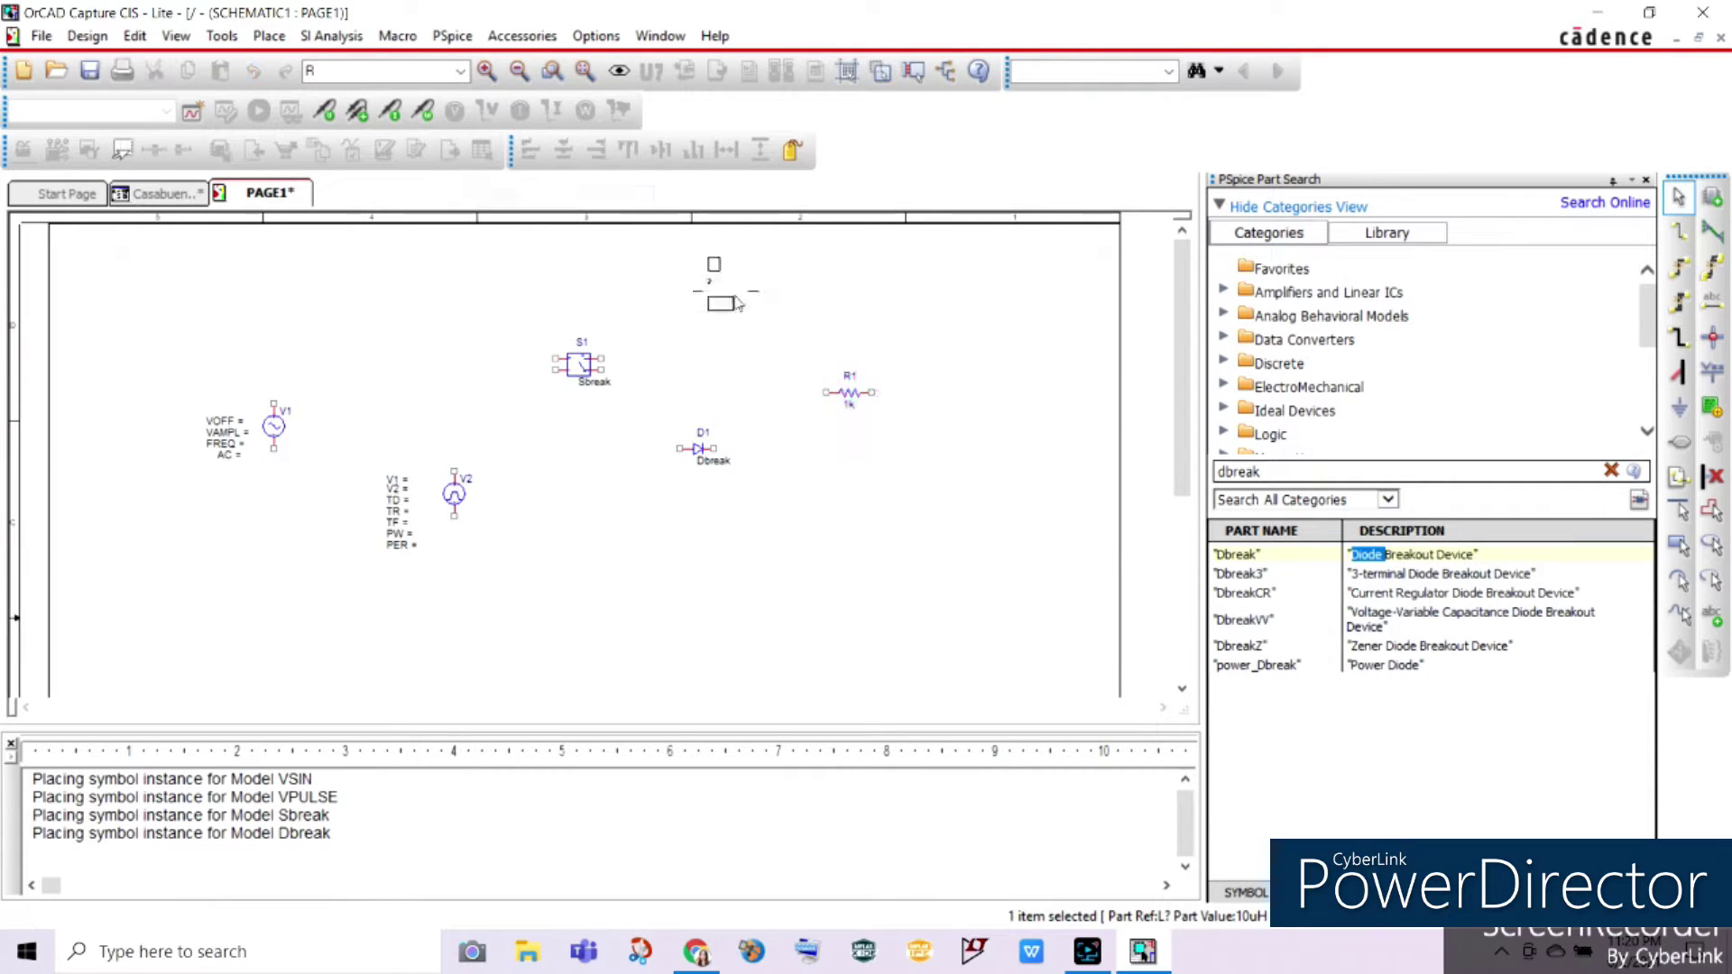
pyautogui.click(924, 439)
pyautogui.press('Escape')
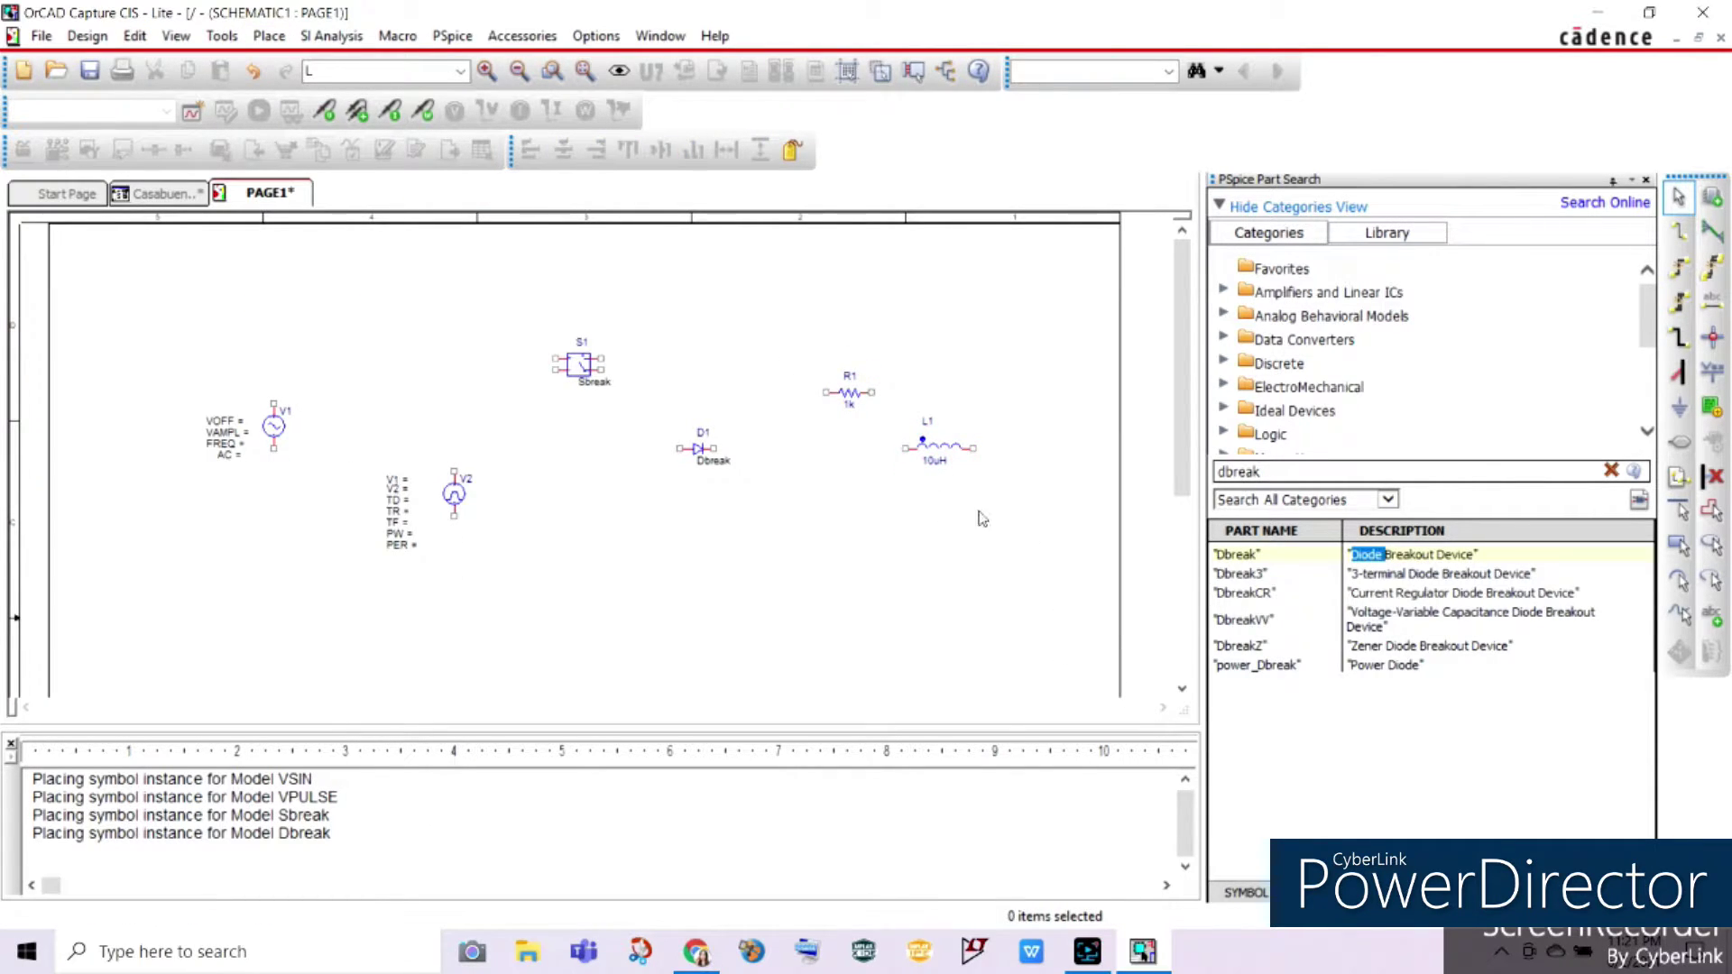
pyautogui.click(945, 451)
# Rotate inductor L1 so it stands vertically and nudge it slightly down and right
pyautogui.rightClick(943, 451)
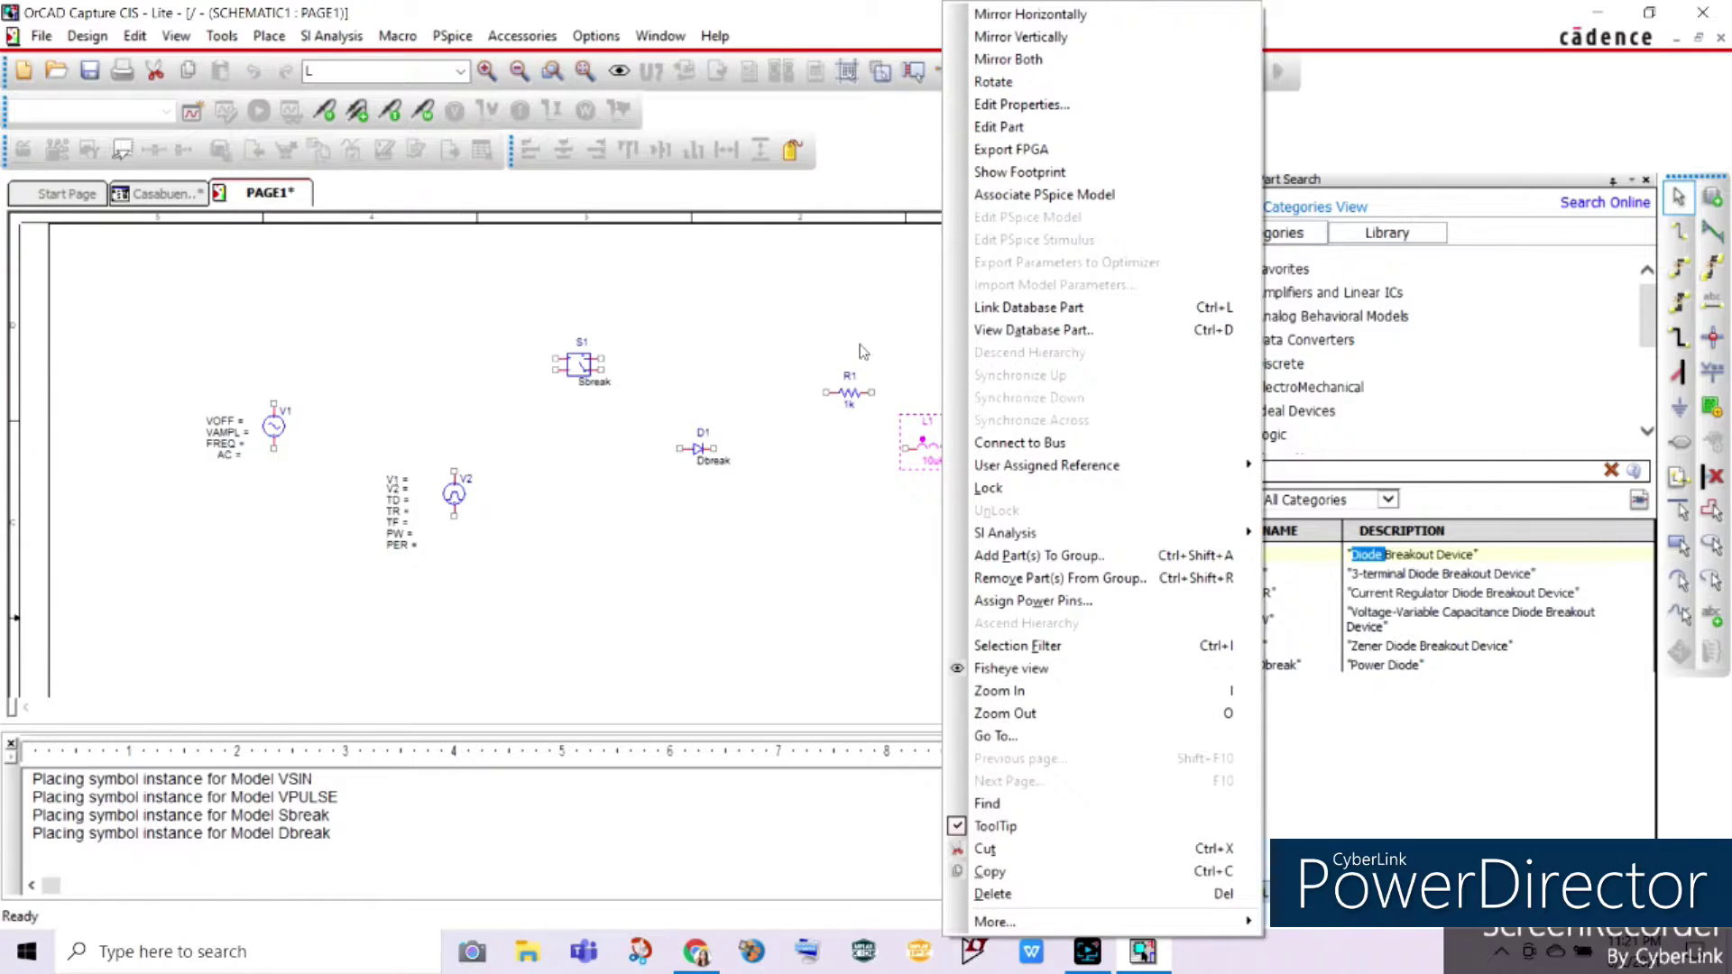
pyautogui.click(988, 83)
pyautogui.rightClick(940, 455)
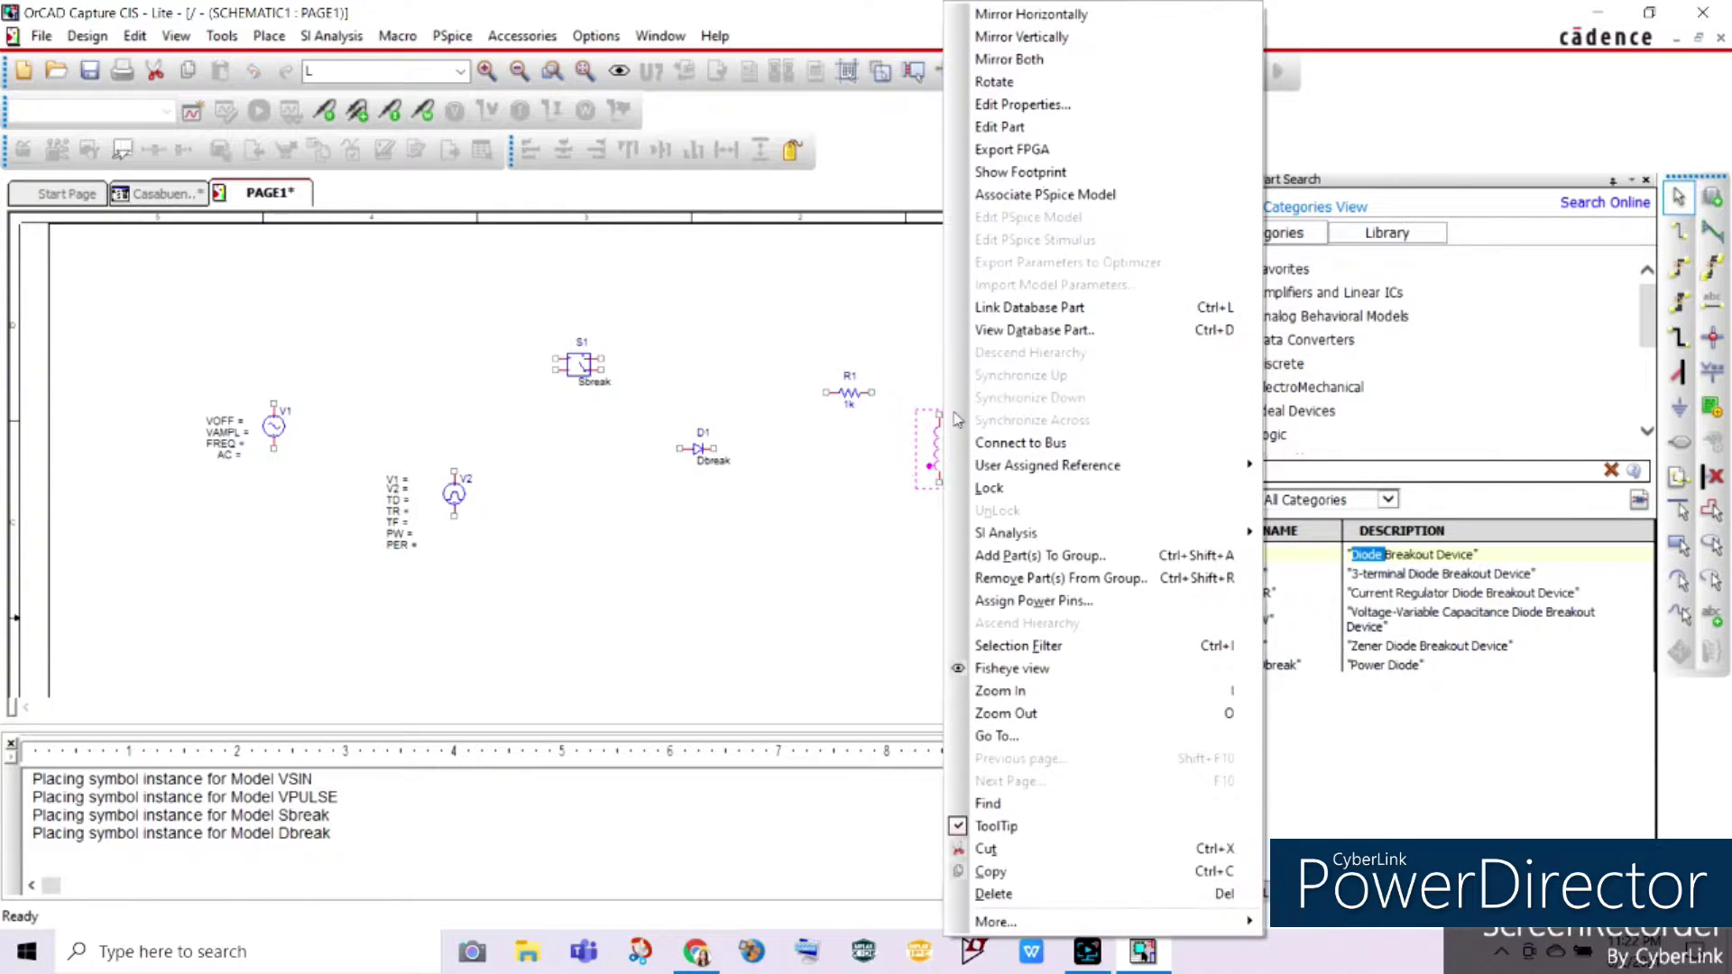
pyautogui.click(1025, 82)
pyautogui.rightClick(940, 456)
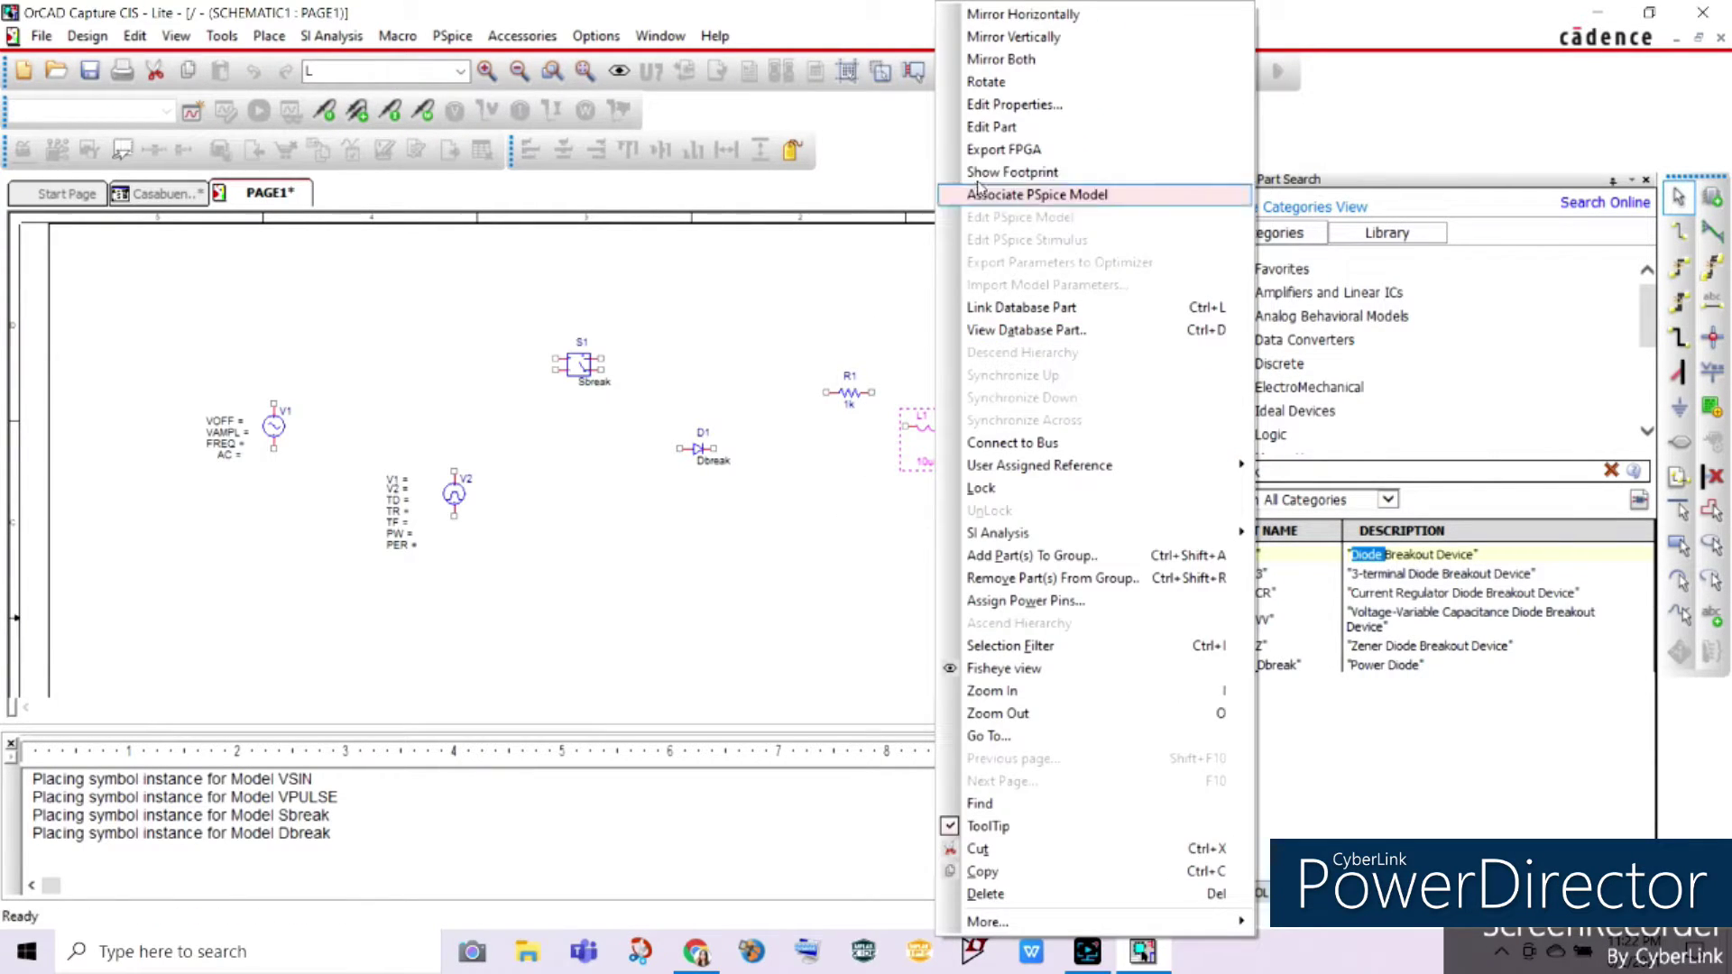
pyautogui.click(993, 82)
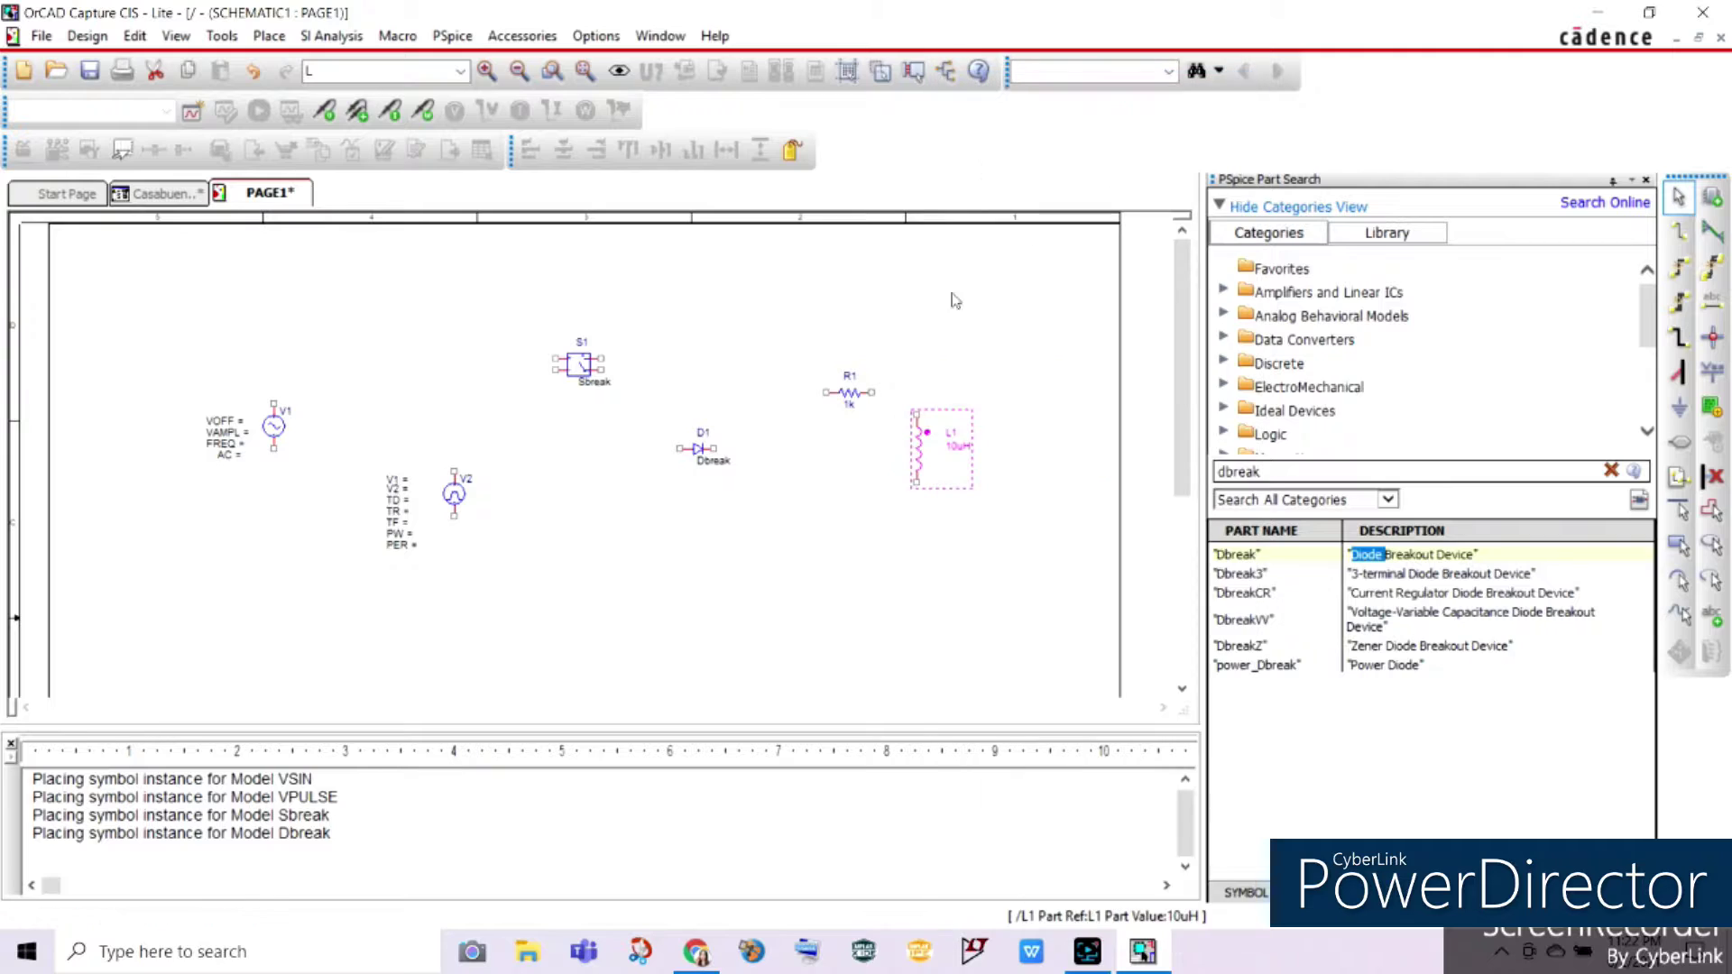
pyautogui.click(663, 552)
pyautogui.click(921, 461)
pyautogui.moveTo(920, 460); pyautogui.dragTo(932, 483)
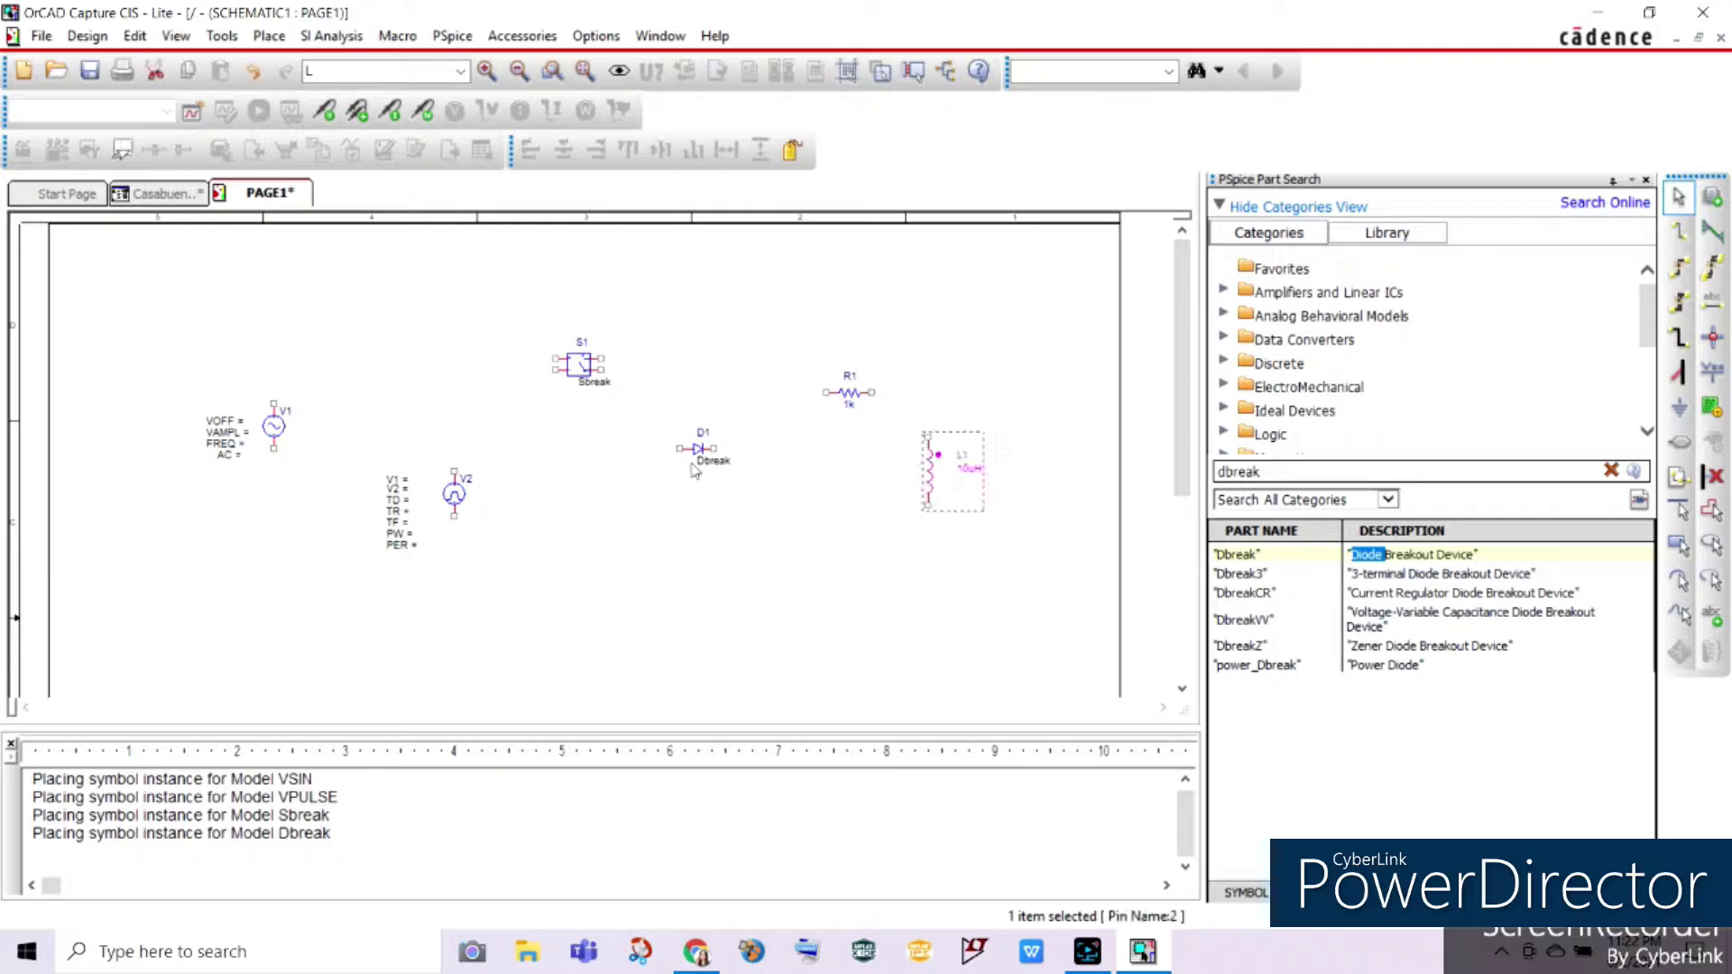
pyautogui.click(691, 487)
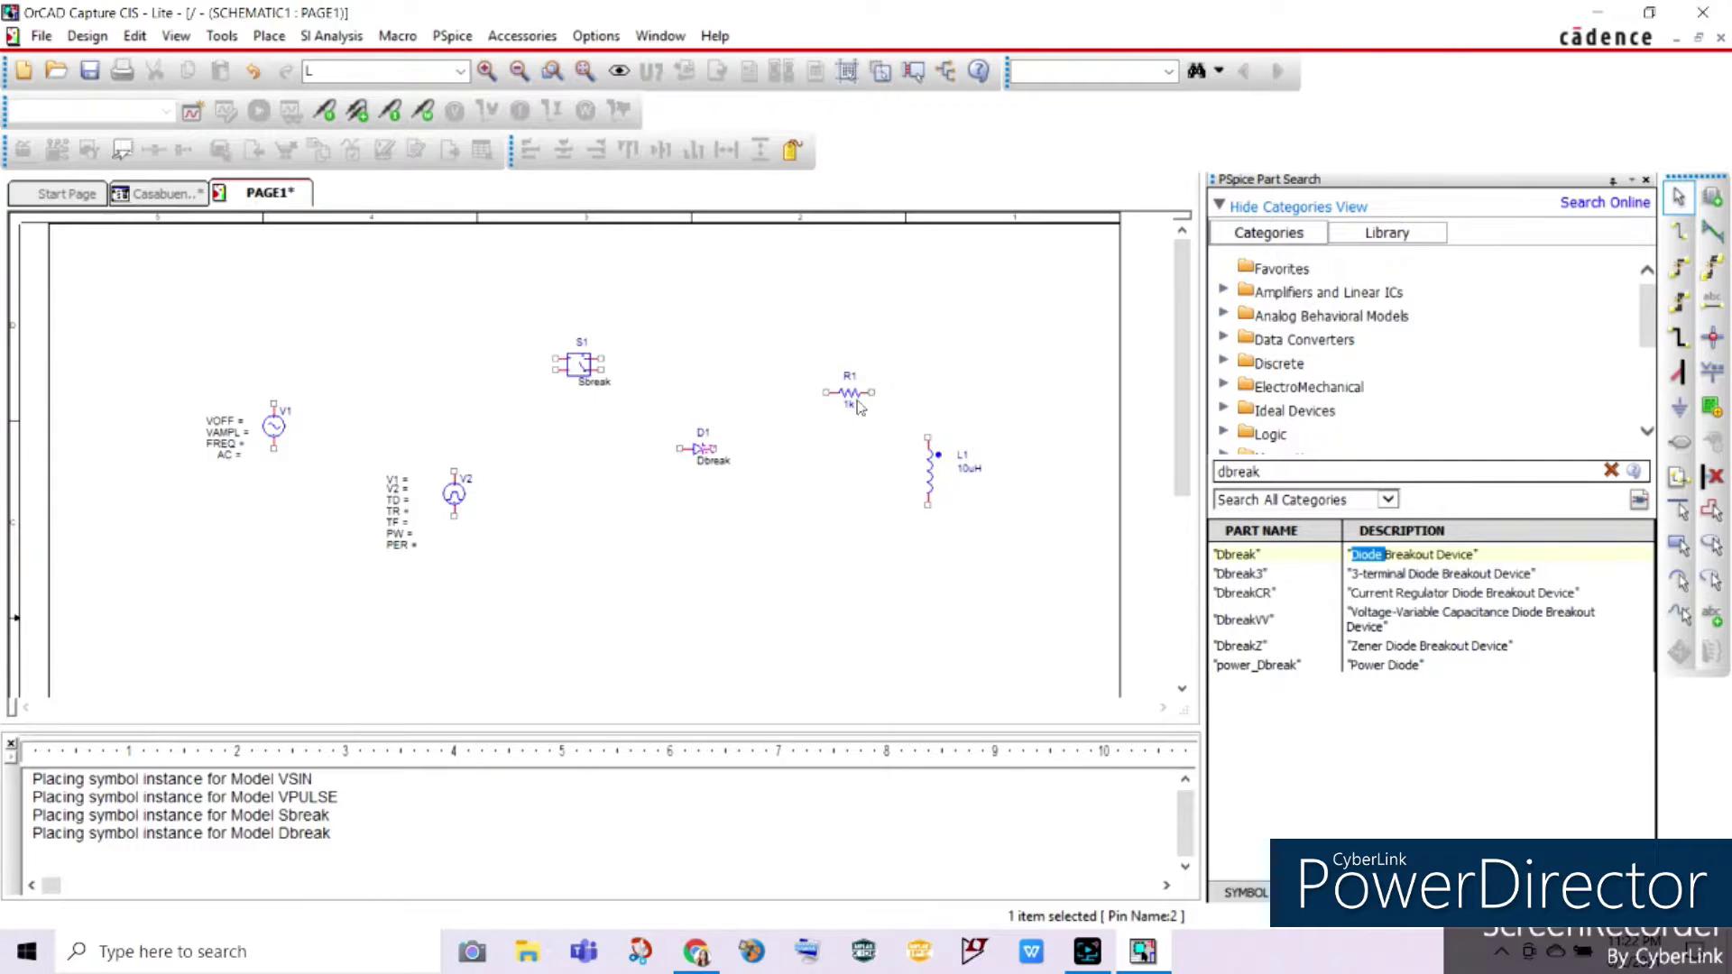
# Move diode D1 up to R1's level
pyautogui.click(708, 445)
pyautogui.moveTo(698, 457); pyautogui.dragTo(684, 390)
pyautogui.click(713, 404)
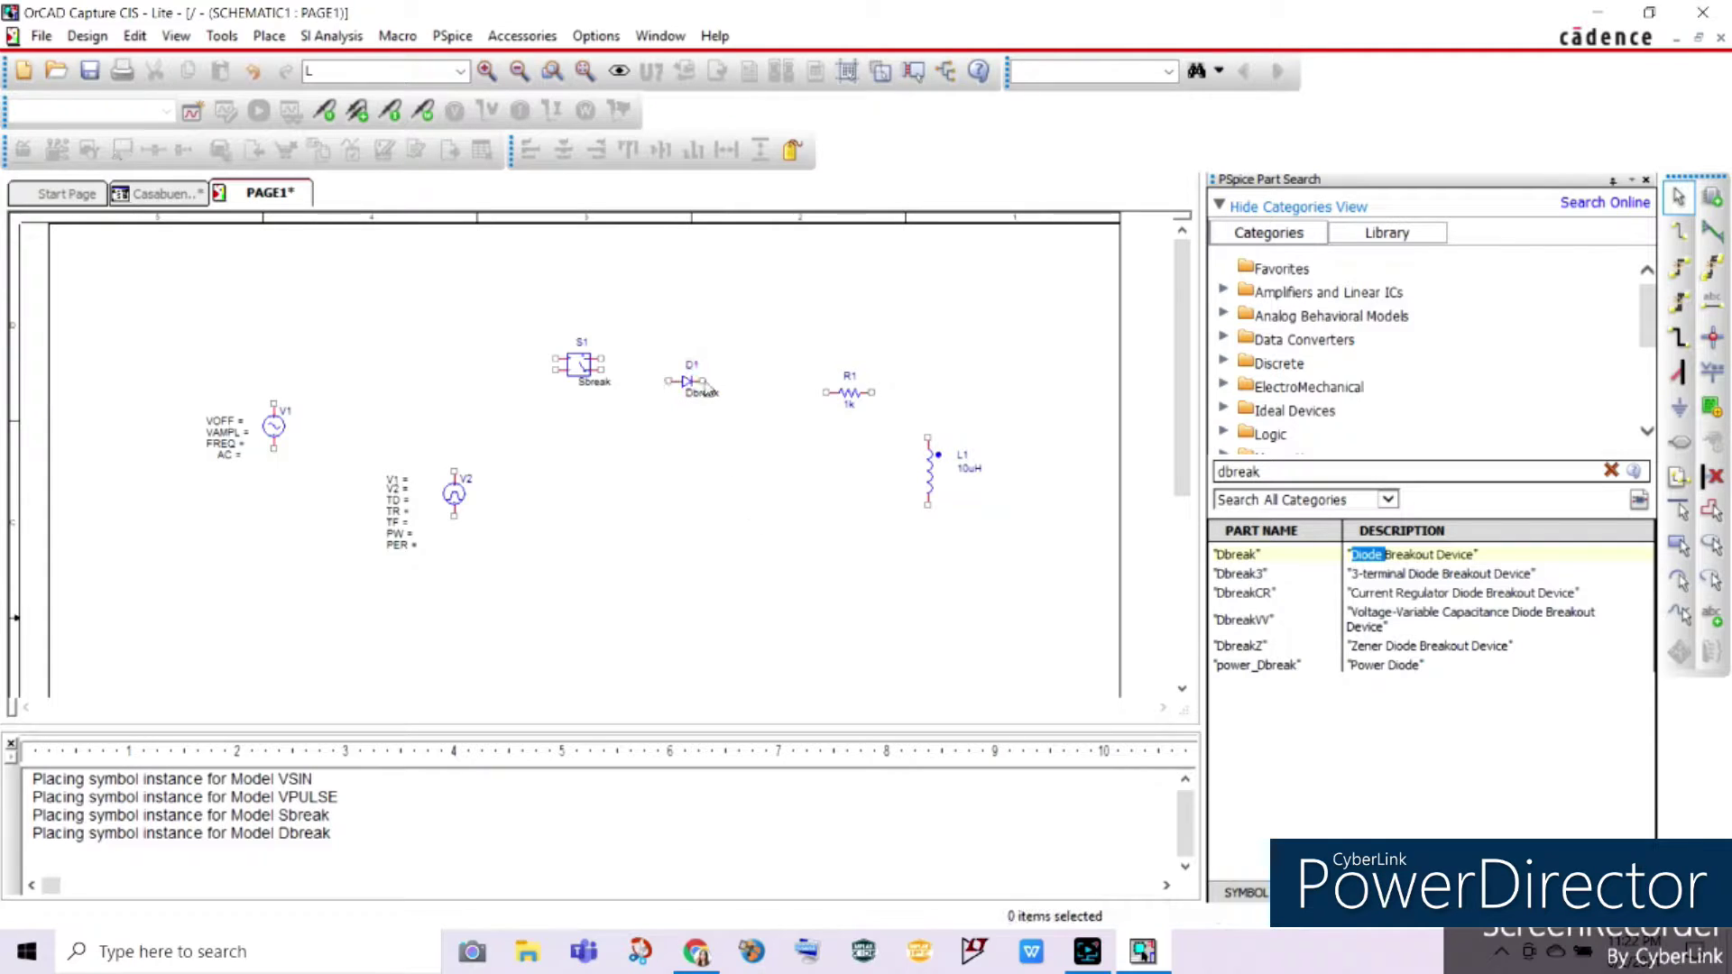
pyautogui.click(688, 395)
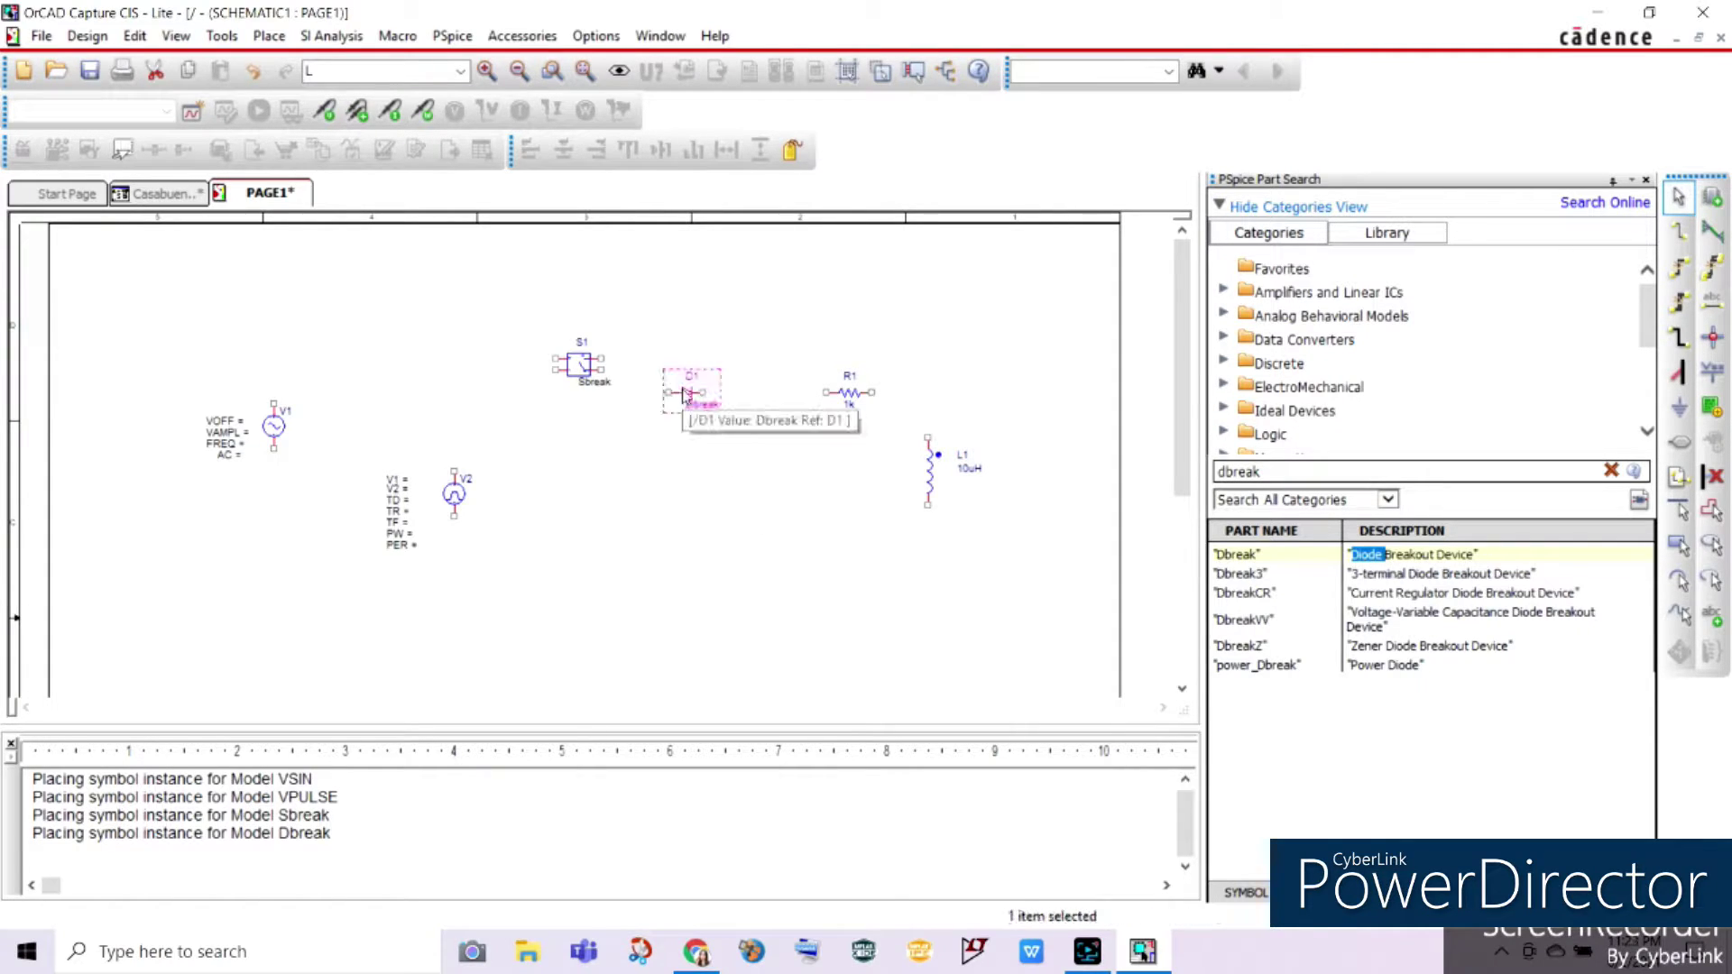
pyautogui.click(777, 510)
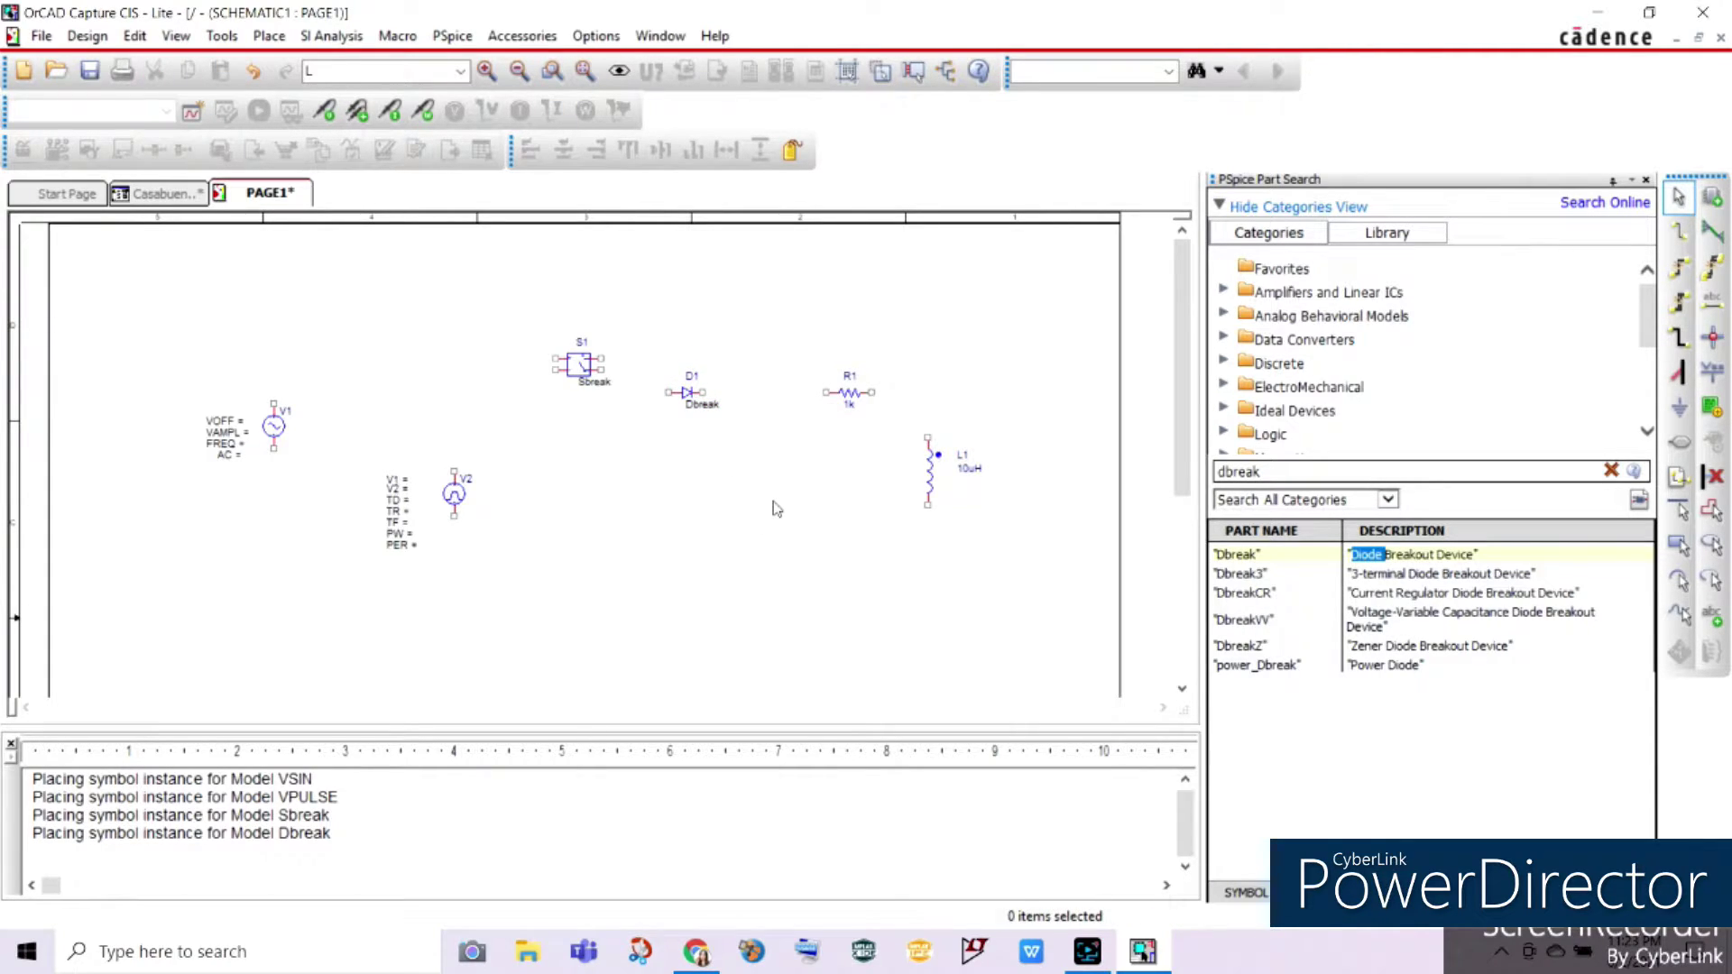
# Move switch S1 down-left, rotate it 90 degrees, and lower it slightly
pyautogui.moveTo(588, 385); pyautogui.dragTo(576, 429)
pyautogui.click(664, 490)
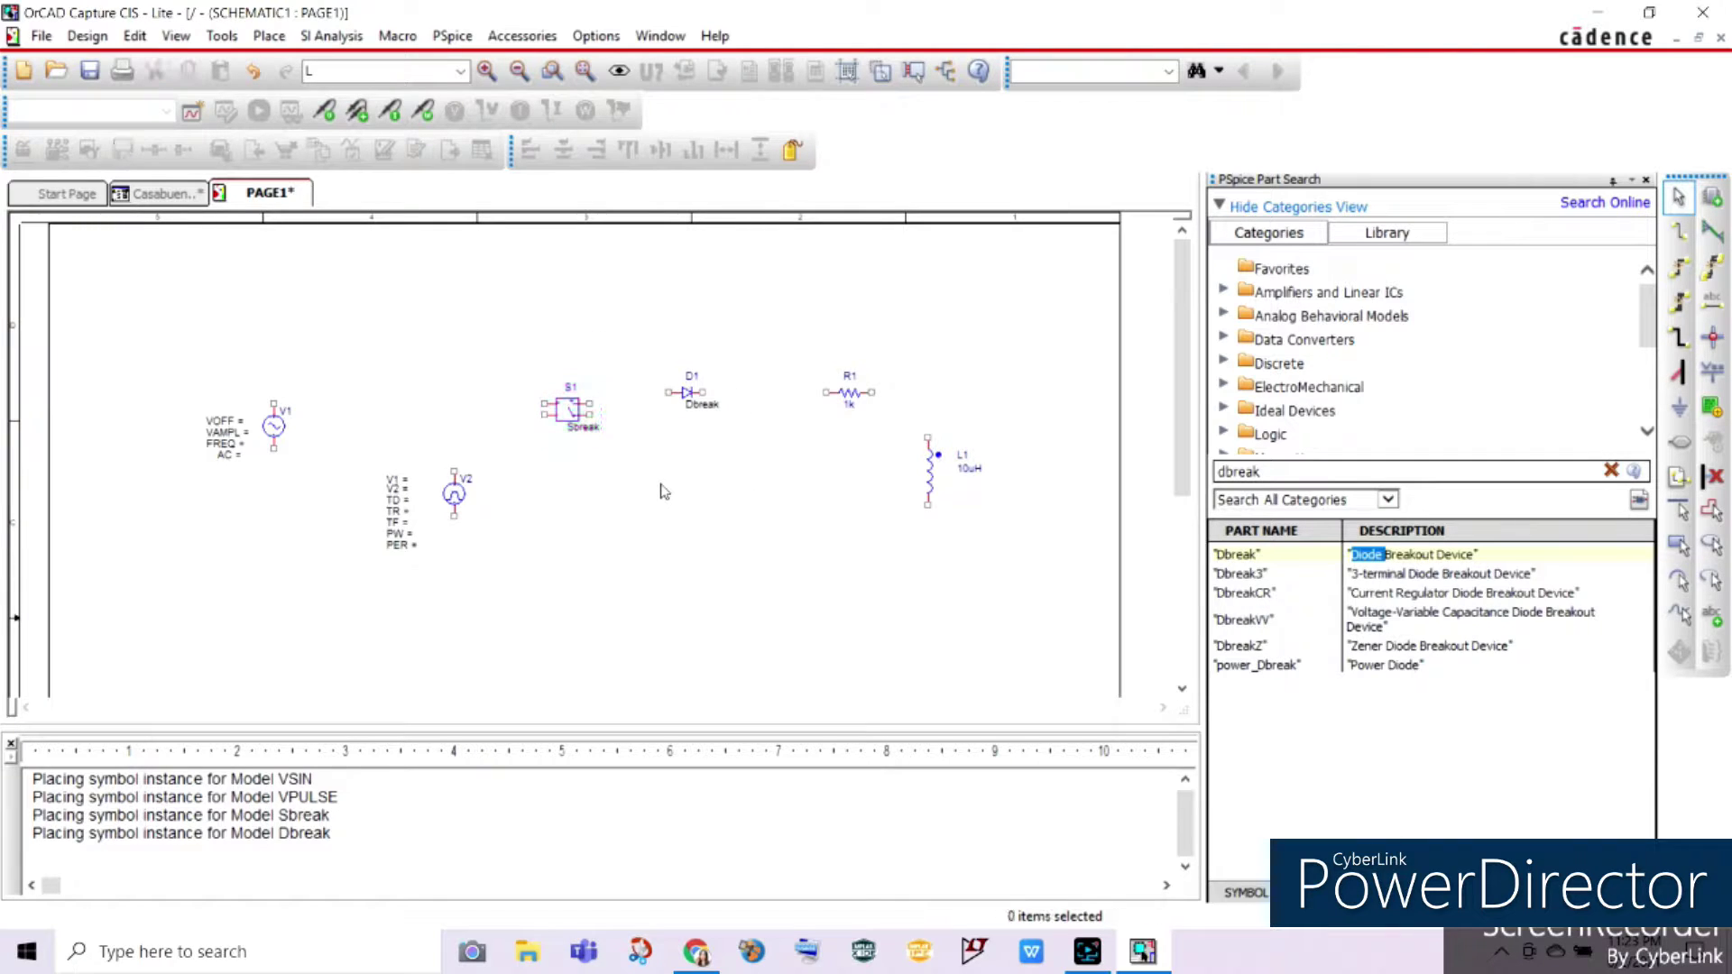
pyautogui.click(566, 415)
pyautogui.rightClick(567, 413)
pyautogui.click(603, 85)
pyautogui.click(656, 566)
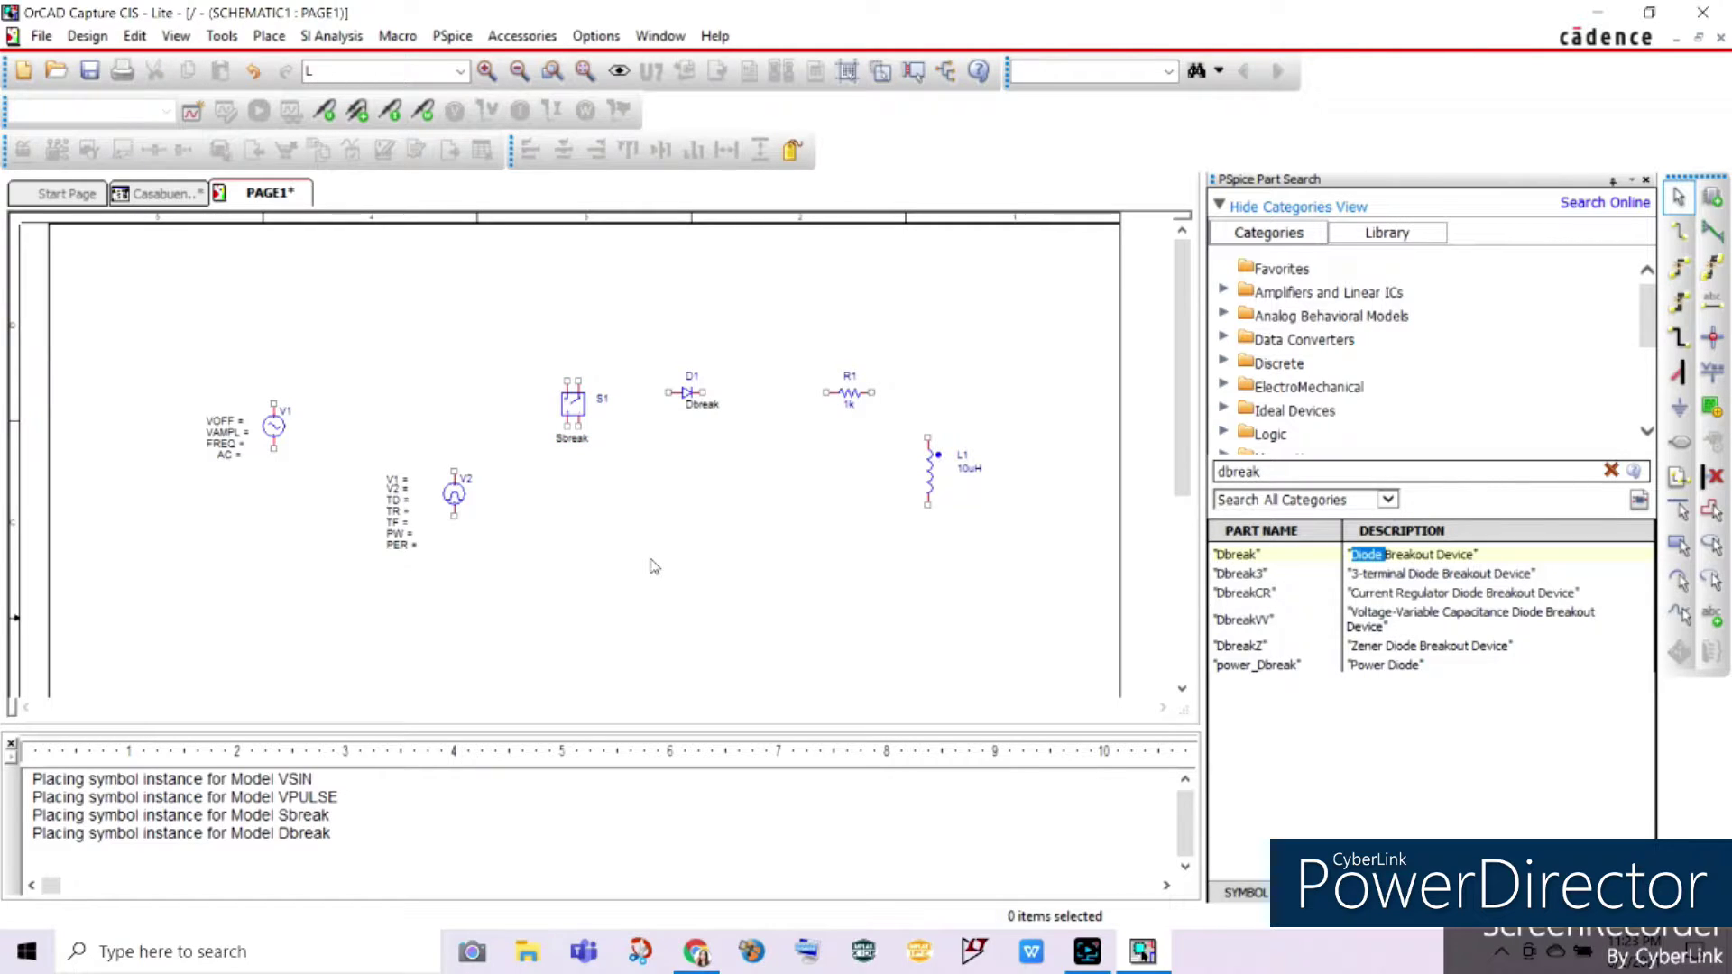
pyautogui.moveTo(563, 446); pyautogui.dragTo(563, 468)
pyautogui.click(780, 613)
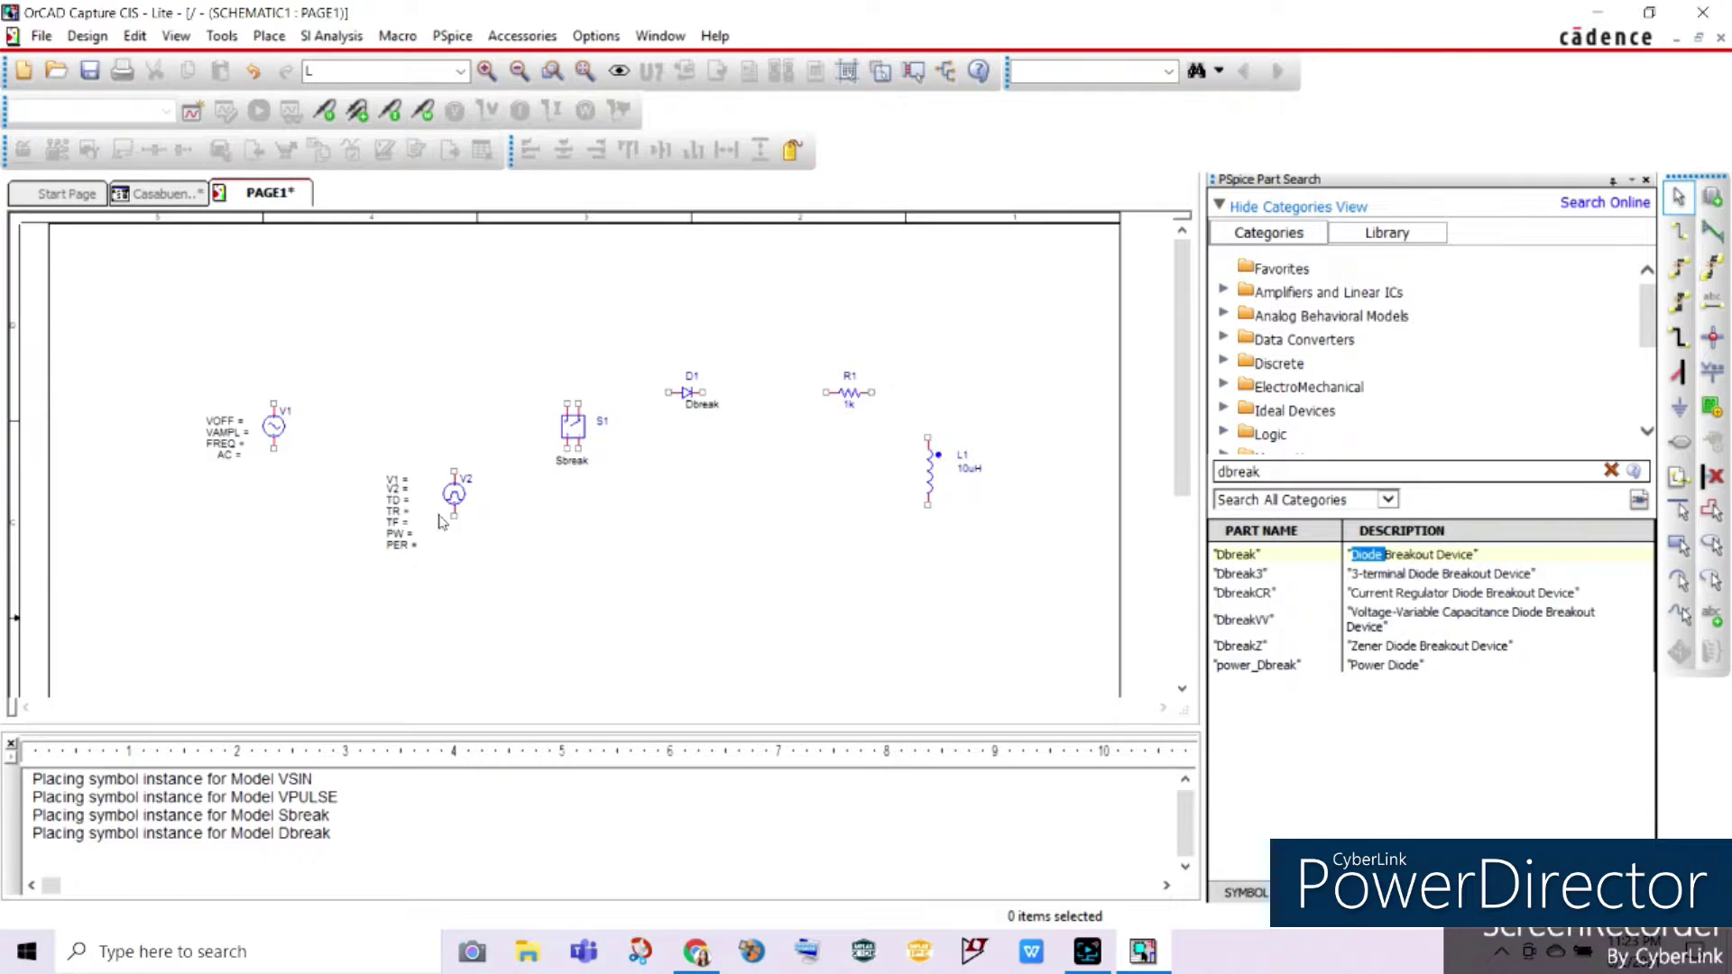
# Lower pulse source V2 and reposition its seven parameter labels below it
pyautogui.moveTo(453, 495); pyautogui.dragTo(455, 520)
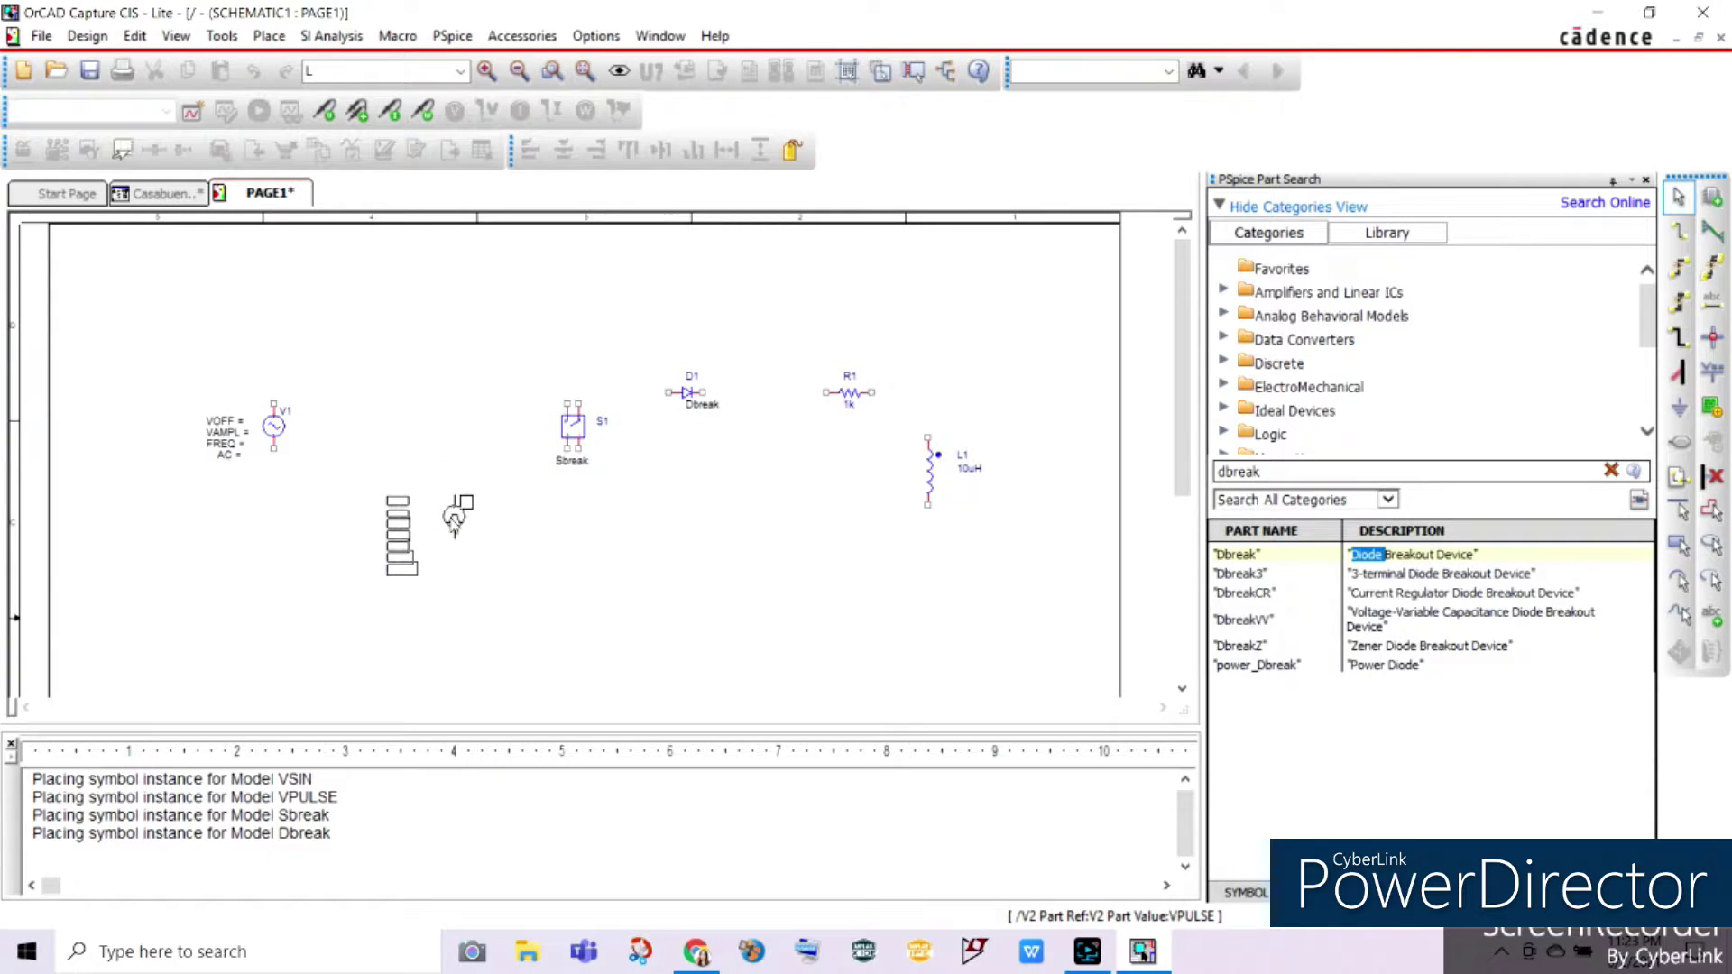
pyautogui.moveTo(455, 520); pyautogui.dragTo(455, 522)
pyautogui.click(394, 554)
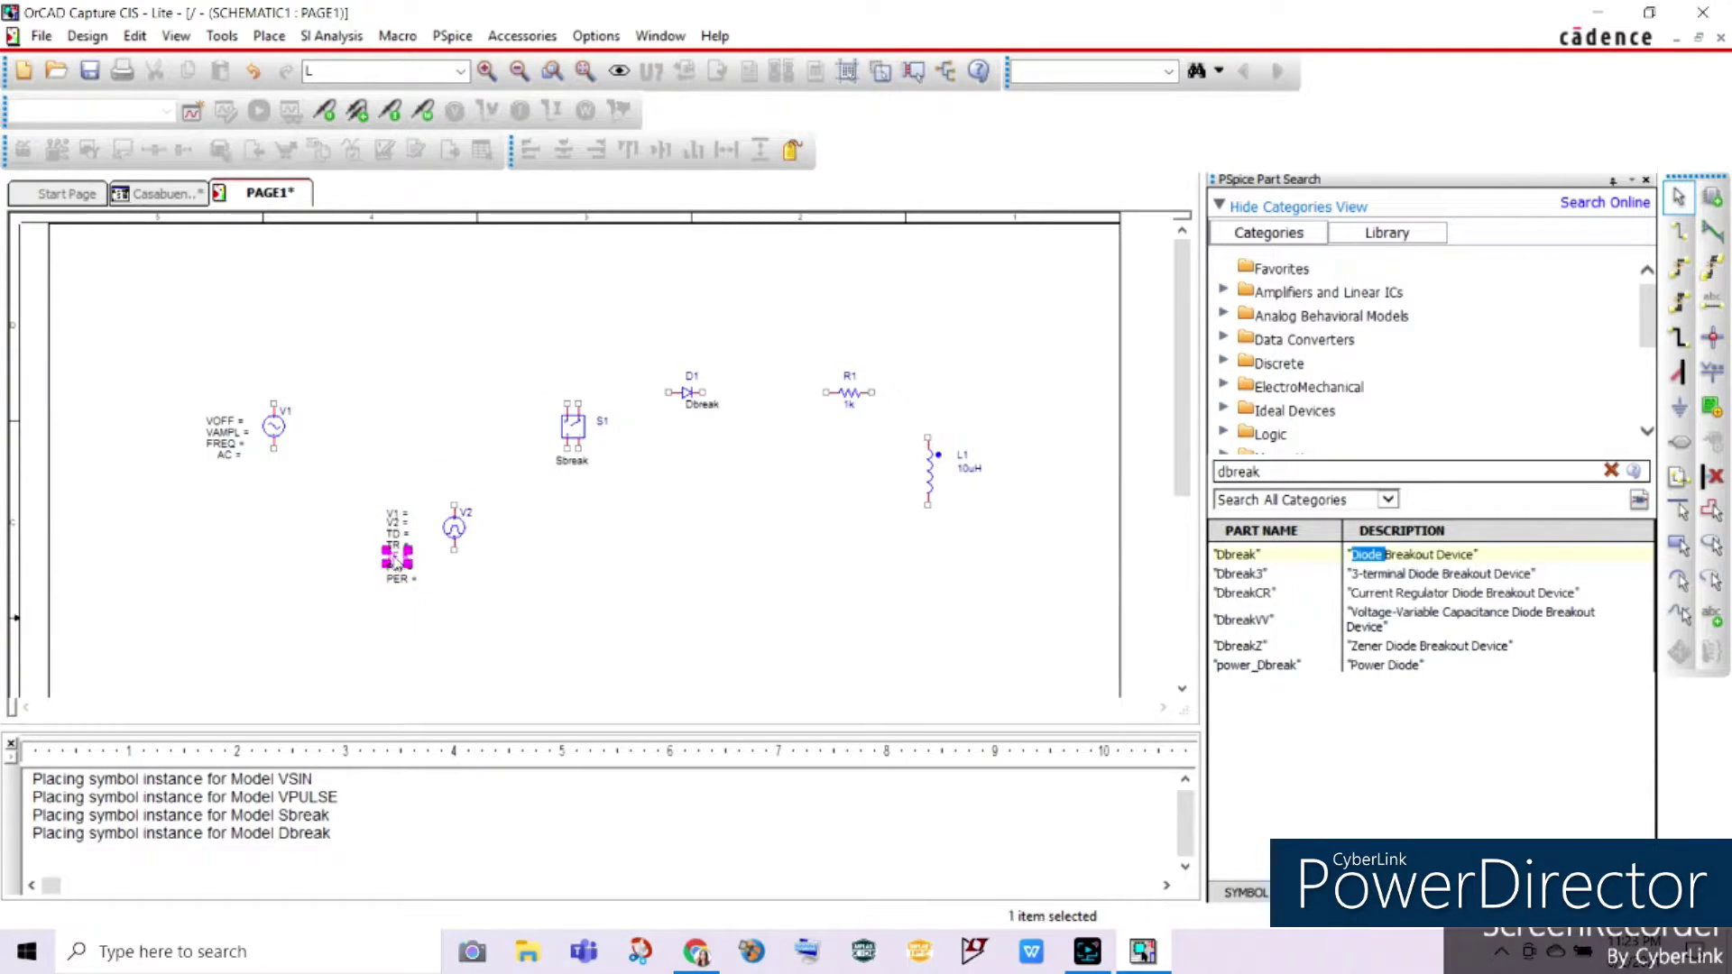
pyautogui.doubleClick(394, 553)
pyautogui.click(864, 634)
pyautogui.moveTo(365, 495); pyautogui.dragTo(442, 611)
pyautogui.moveTo(388, 540); pyautogui.dragTo(376, 619)
pyautogui.click(655, 637)
pyautogui.click(386, 614)
pyautogui.click(437, 658)
pyautogui.moveTo(420, 673)
pyautogui.mouseDown()
pyautogui.moveTo(329, 606)
pyautogui.moveTo(422, 677)
pyautogui.mouseUp()
pyautogui.click(434, 632)
pyautogui.moveTo(388, 620); pyautogui.dragTo(388, 607)
pyautogui.click(215, 499)
# Shift V1 and its labels right and down, then start a wire at V1's top pin
pyautogui.moveTo(274, 431); pyautogui.dragTo(353, 442)
pyautogui.click(657, 563)
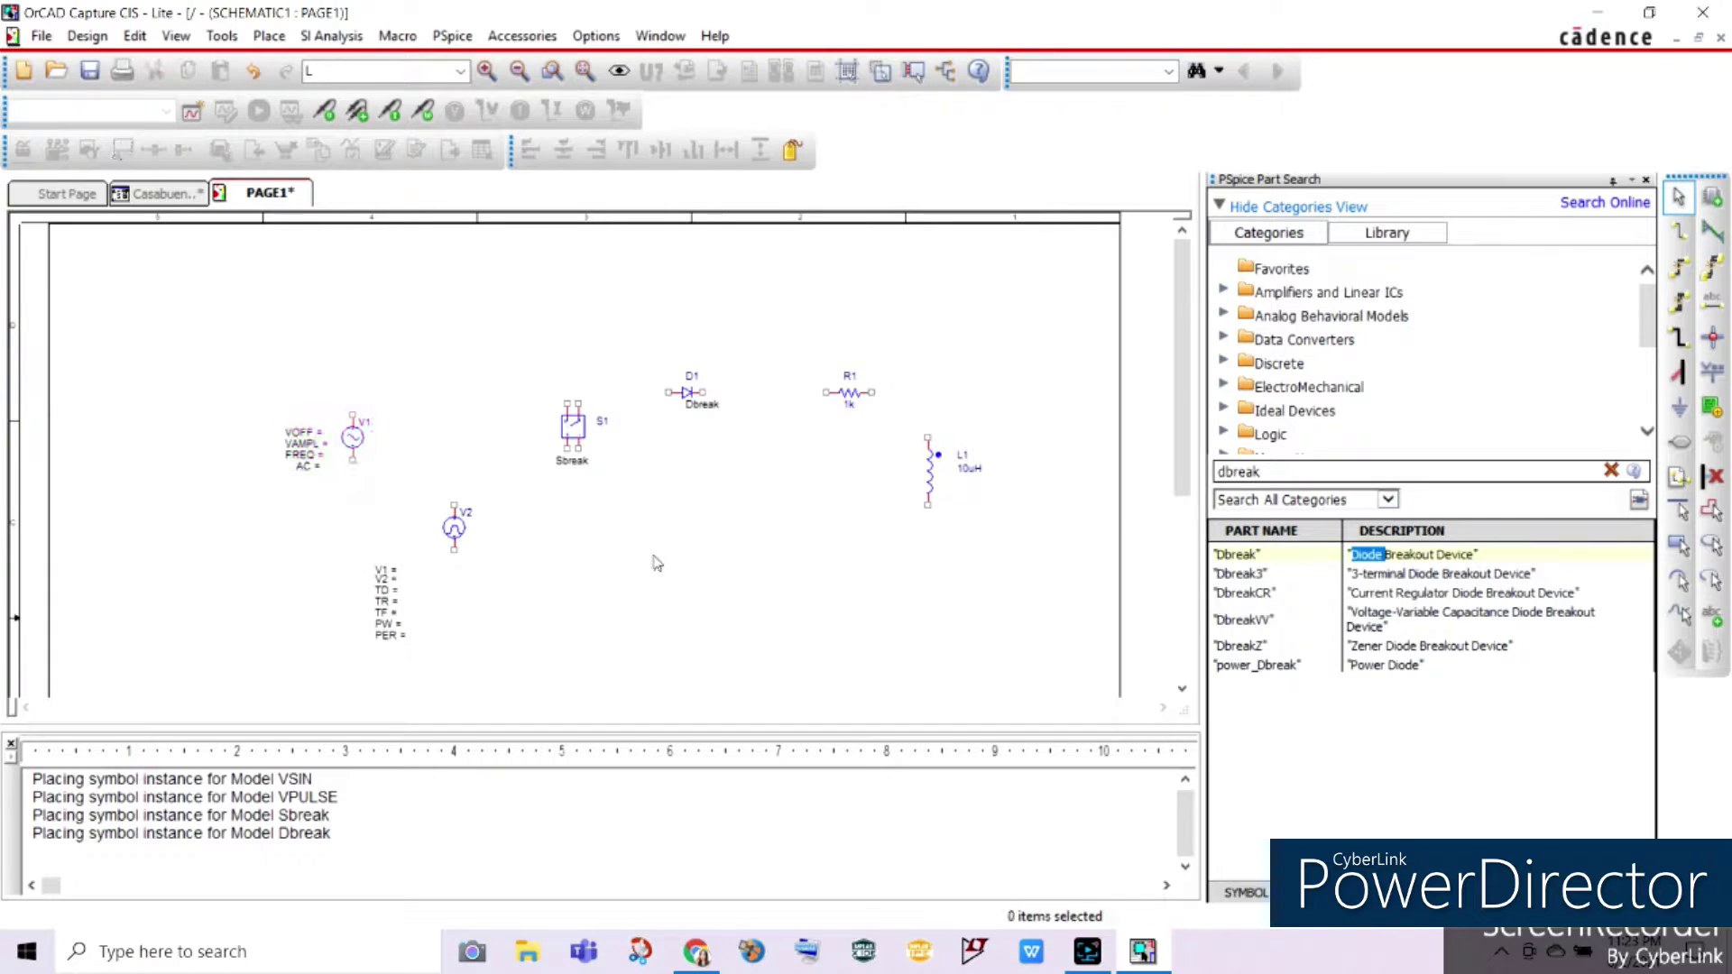
pyautogui.doubleClick(354, 427)
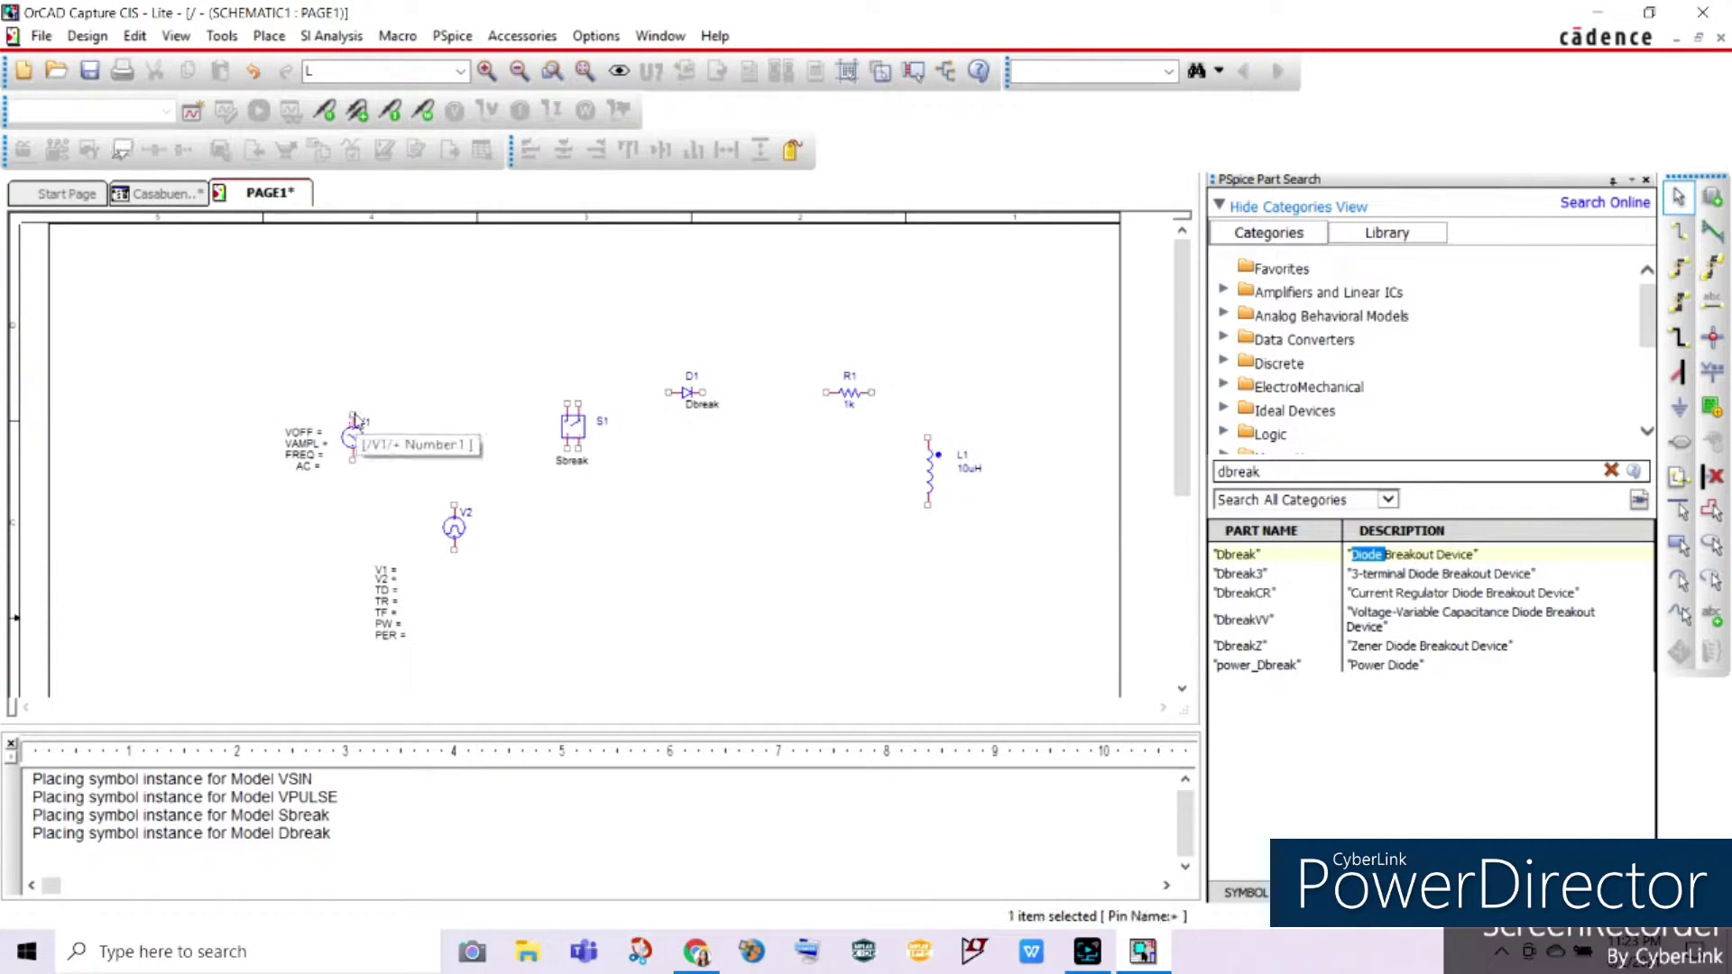
pyautogui.click(269, 192)
pyautogui.click(1679, 231)
pyautogui.click(353, 413)
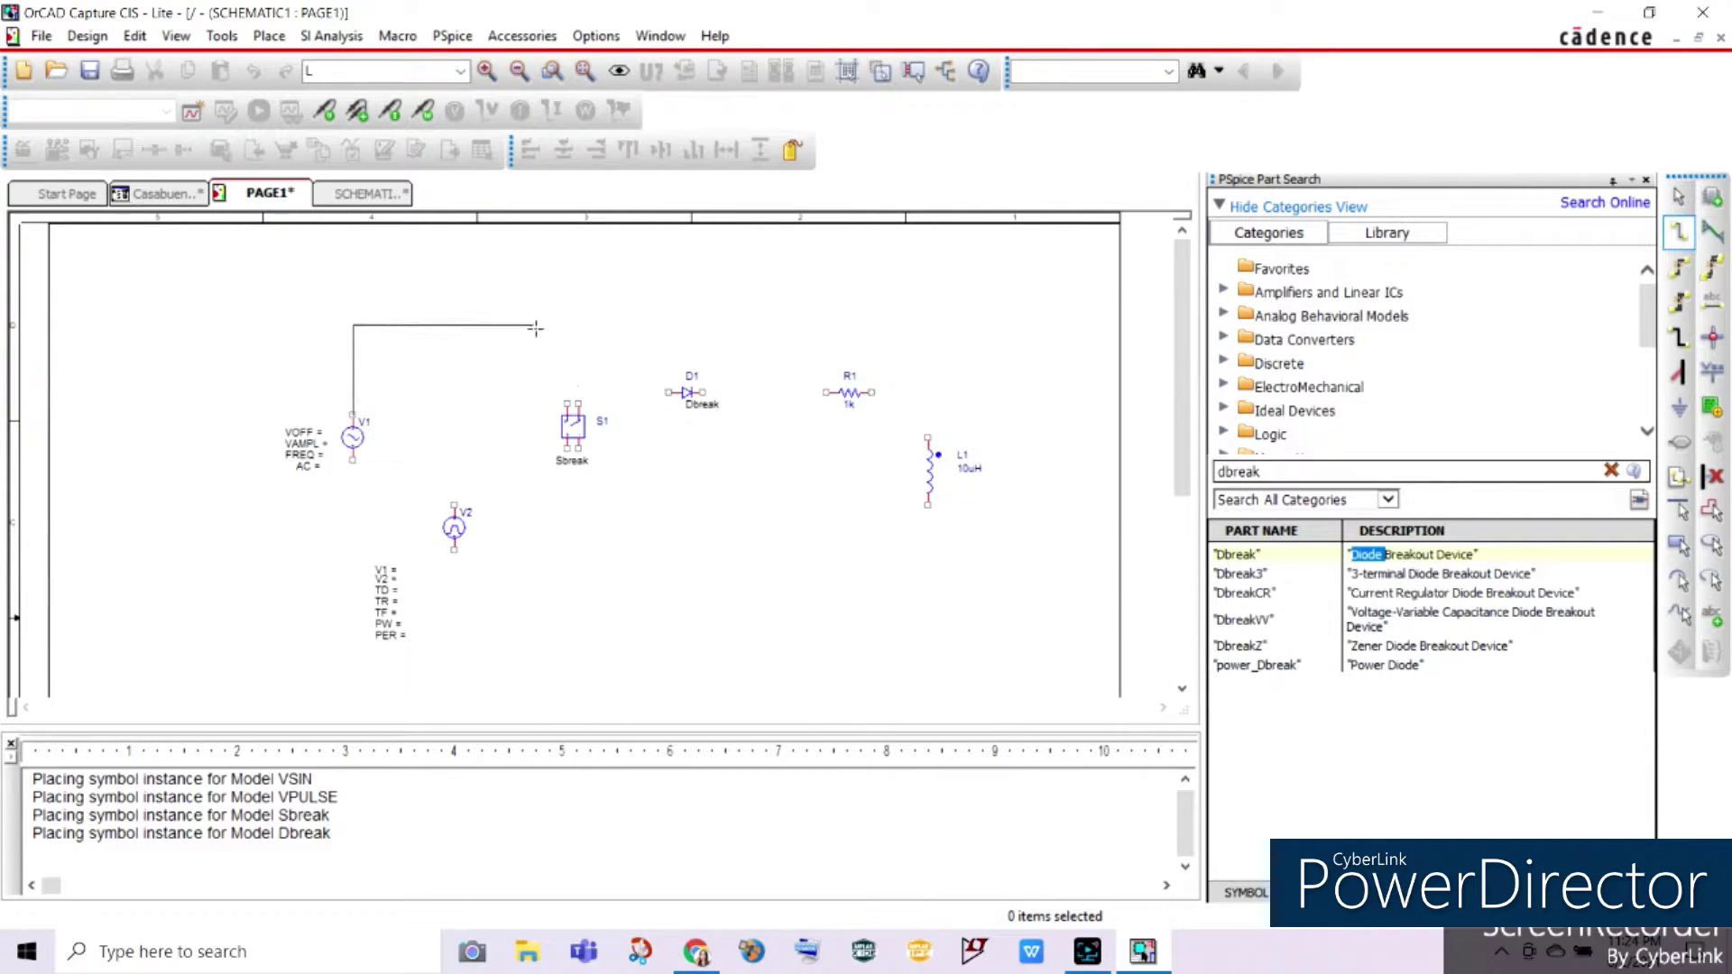
# Connect V1's top pin to S1, then raise D1 and R1 slightly
pyautogui.click(567, 403)
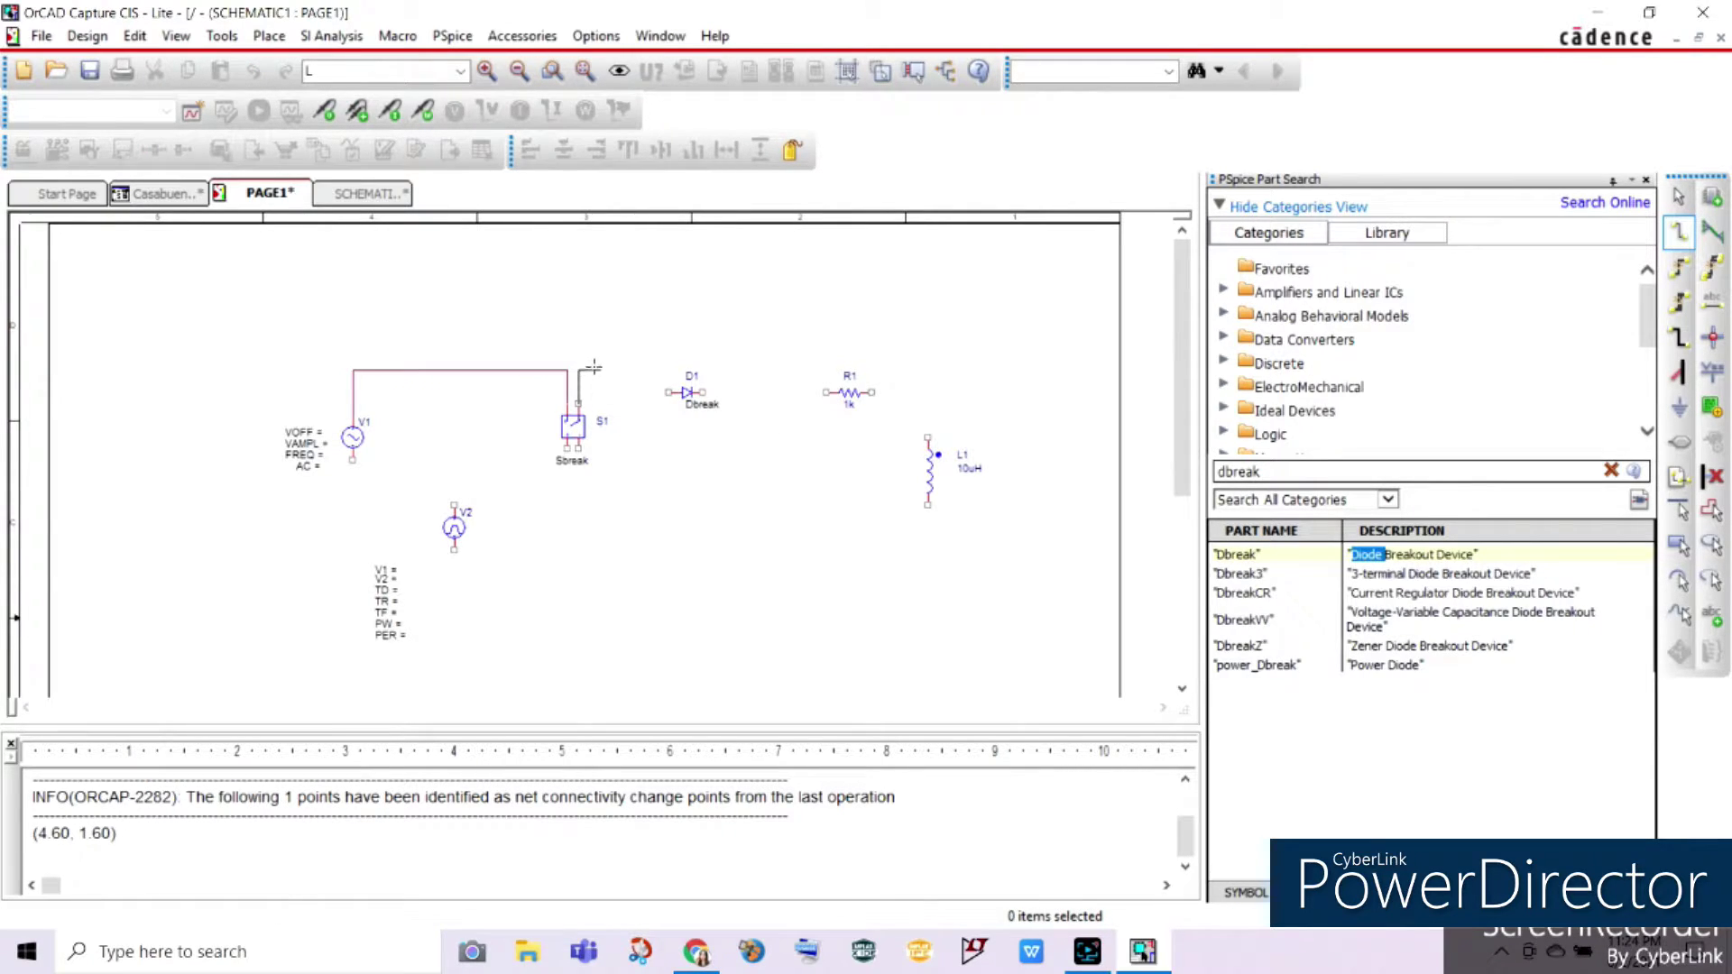
pyautogui.press('Escape')
pyautogui.moveTo(691, 393); pyautogui.dragTo(691, 370)
pyautogui.moveTo(848, 392); pyautogui.dragTo(848, 370)
pyautogui.click(747, 477)
# Wire S1's top pin to D1's anode and D1's cathode to R1
pyautogui.click(1679, 231)
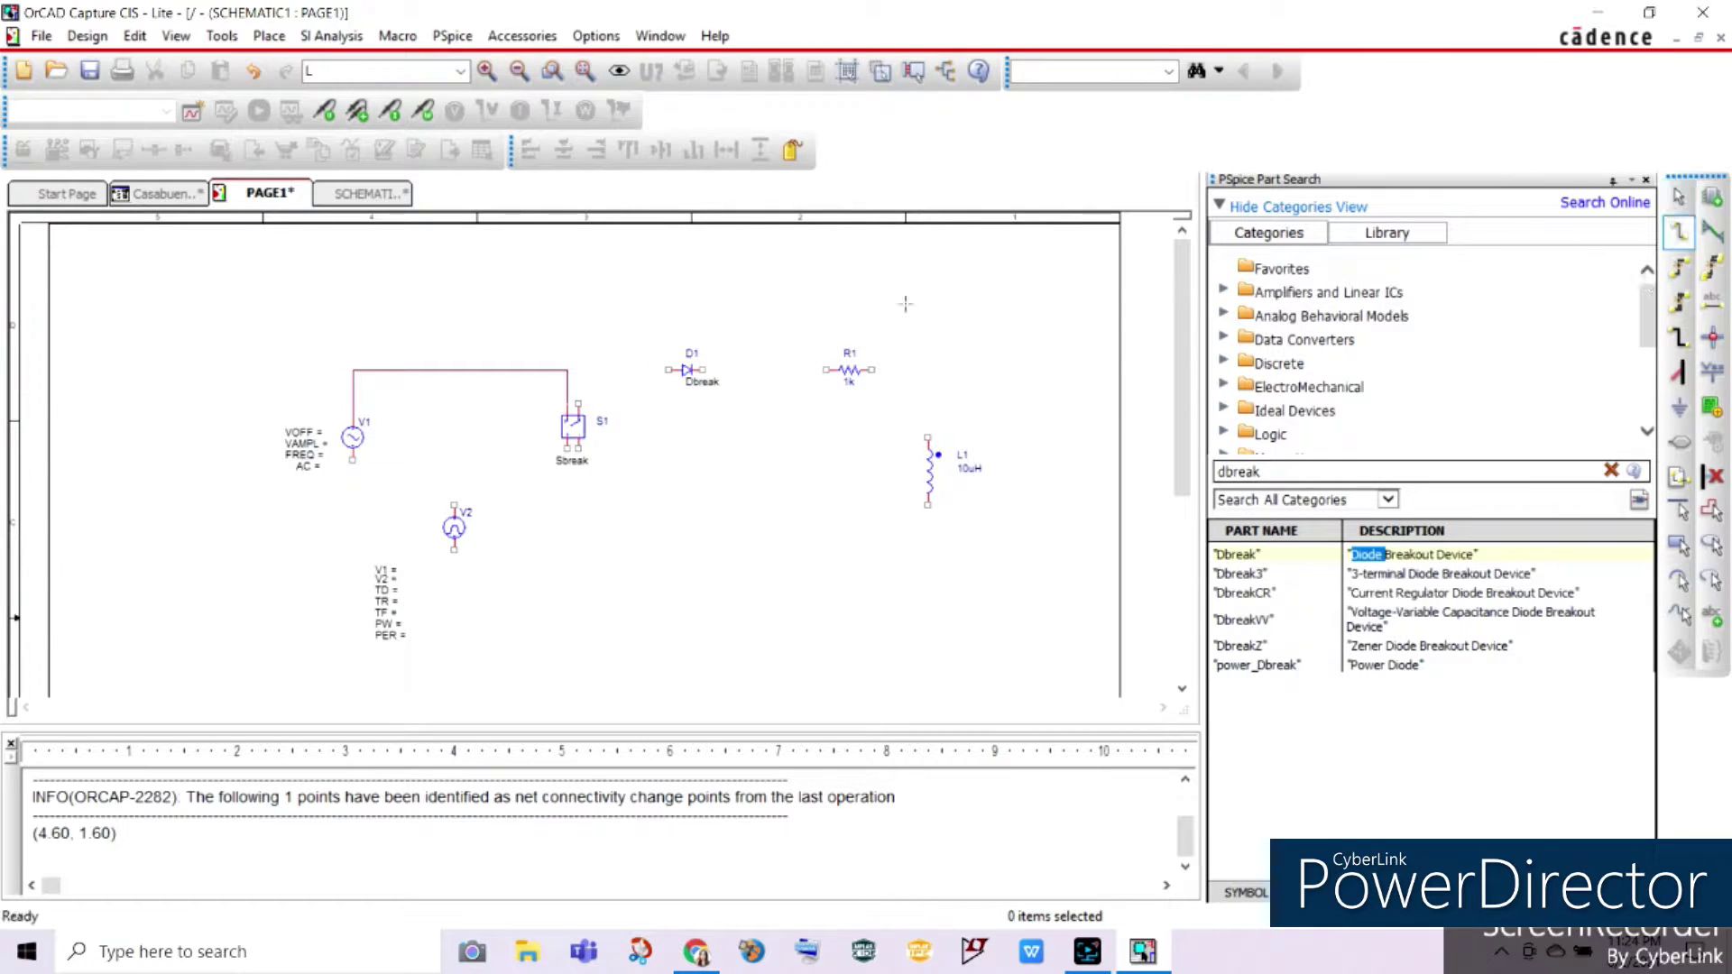
pyautogui.click(578, 404)
pyautogui.click(683, 370)
pyautogui.click(704, 370)
pyautogui.click(825, 370)
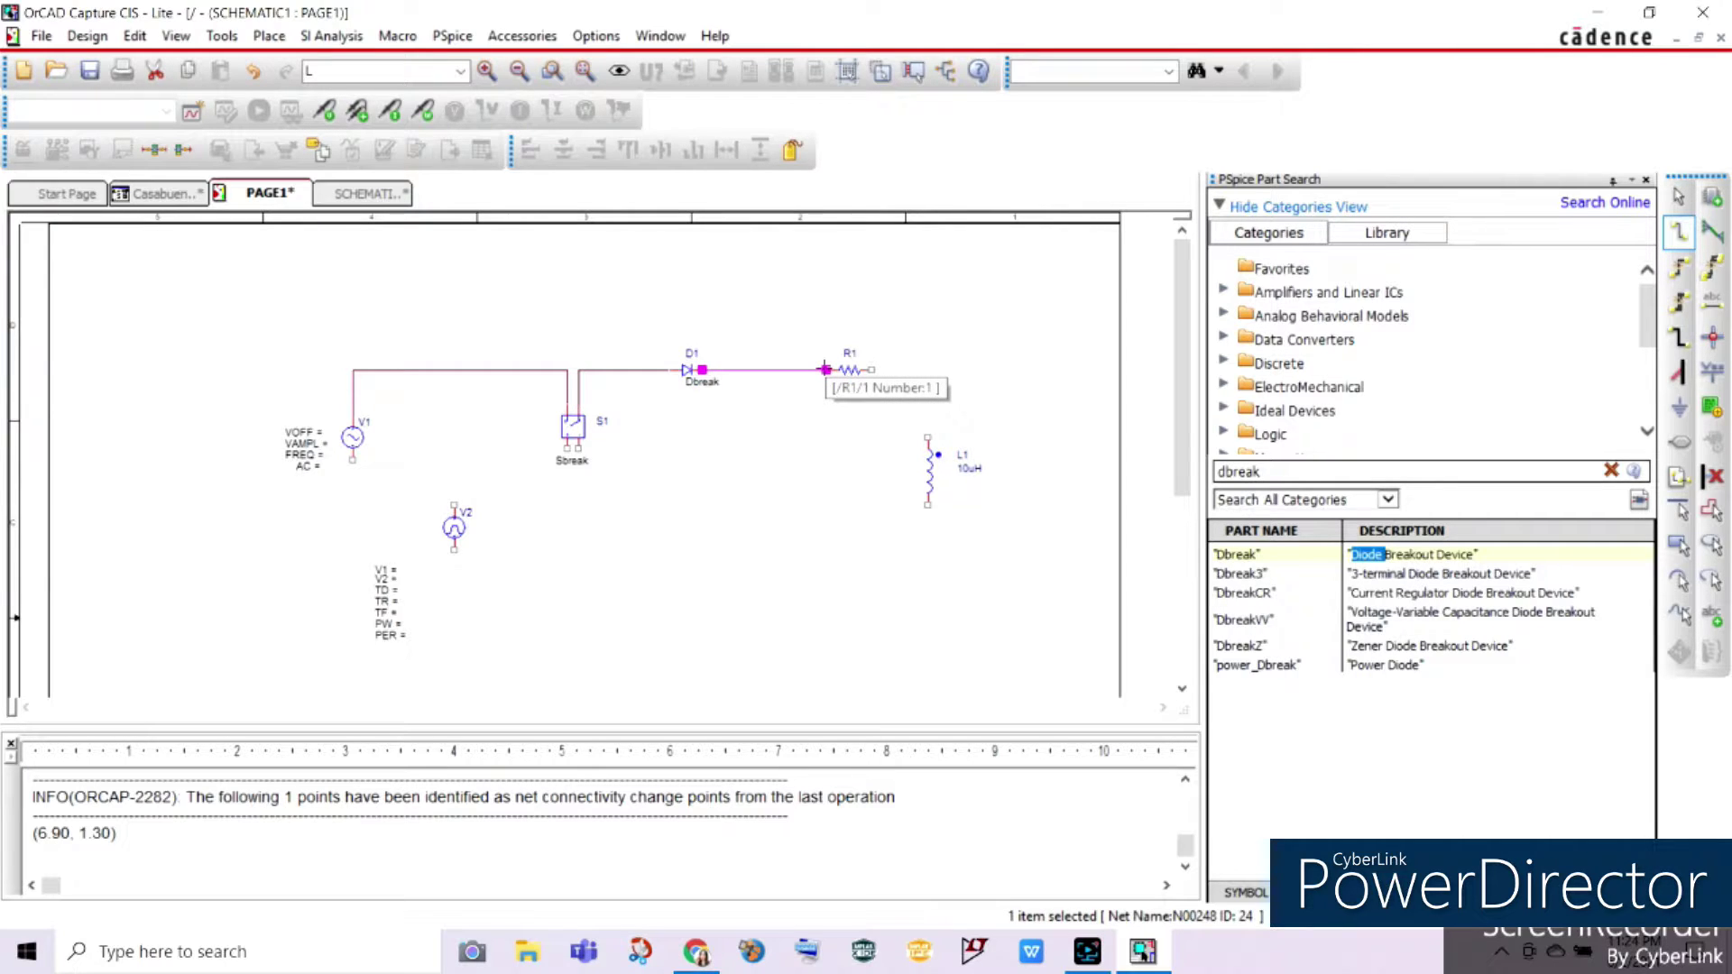
pyautogui.press('Escape')
# Move L1 up-left and wire R1's right pin to L1's top pin
pyautogui.moveTo(927, 469); pyautogui.dragTo(916, 446)
pyautogui.click(1678, 232)
pyautogui.click(871, 370)
pyautogui.click(917, 415)
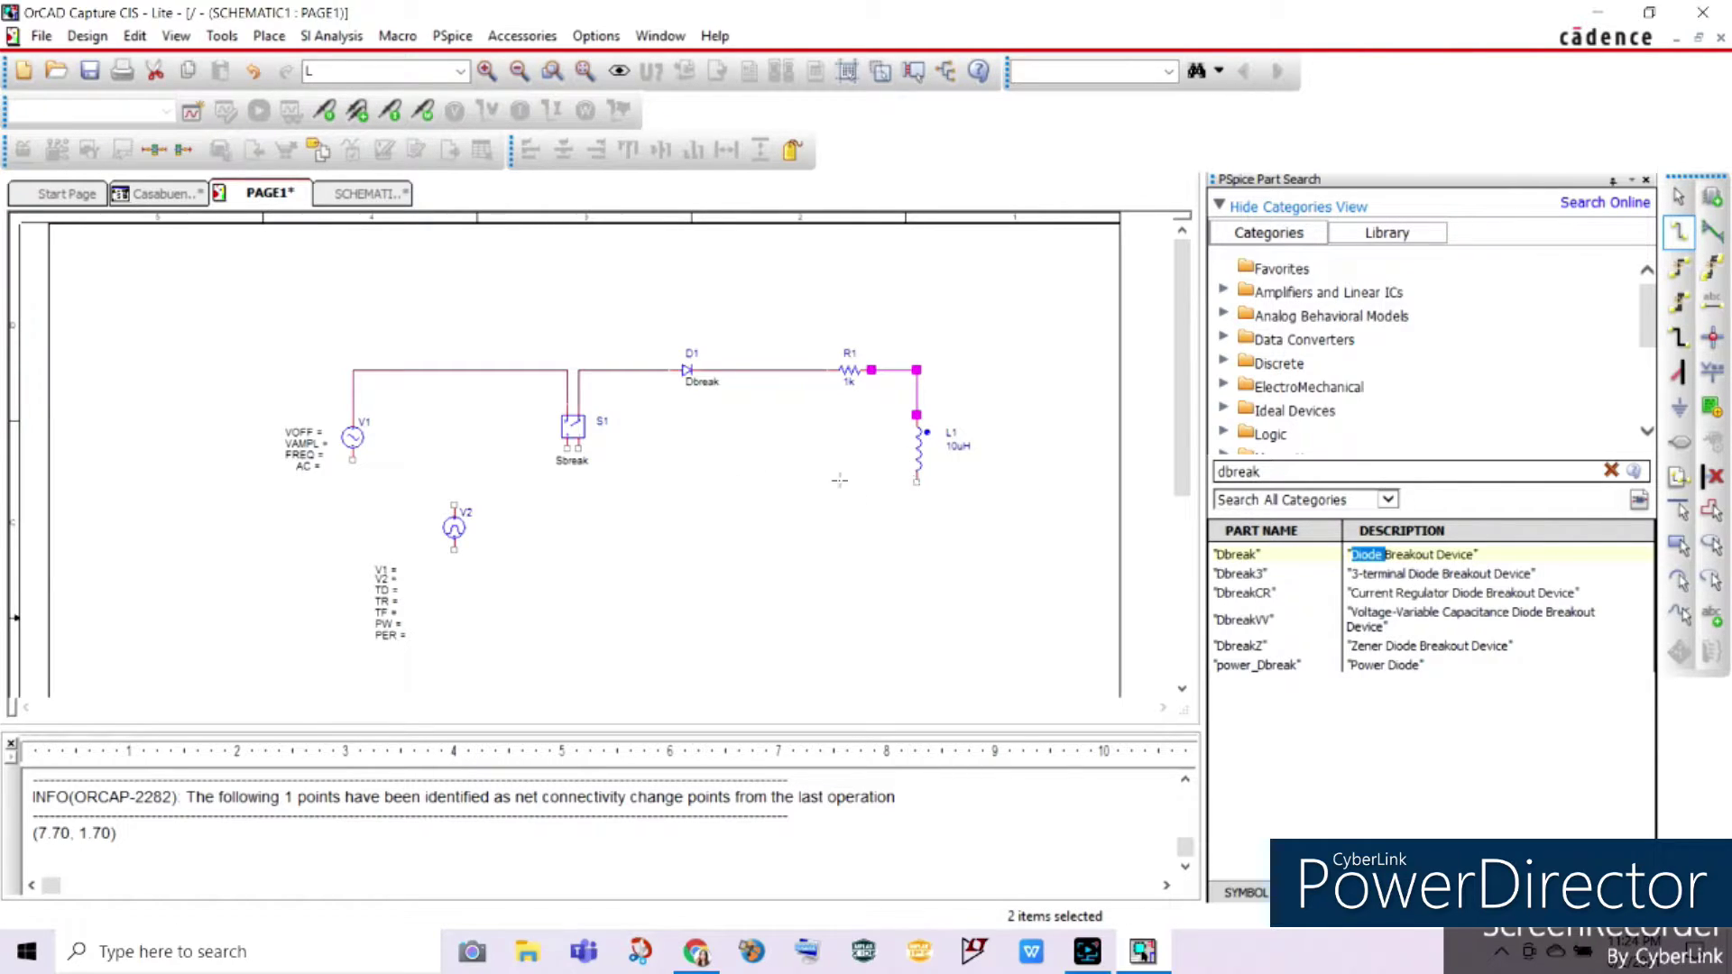
pyautogui.press('Escape')
# Shift the Sbreak label right, then wire L1's bottom back to S1 and S1 to V2's top
pyautogui.moveTo(572, 462); pyautogui.dragTo(617, 444)
pyautogui.click(767, 491)
pyautogui.click(1679, 232)
pyautogui.click(915, 482)
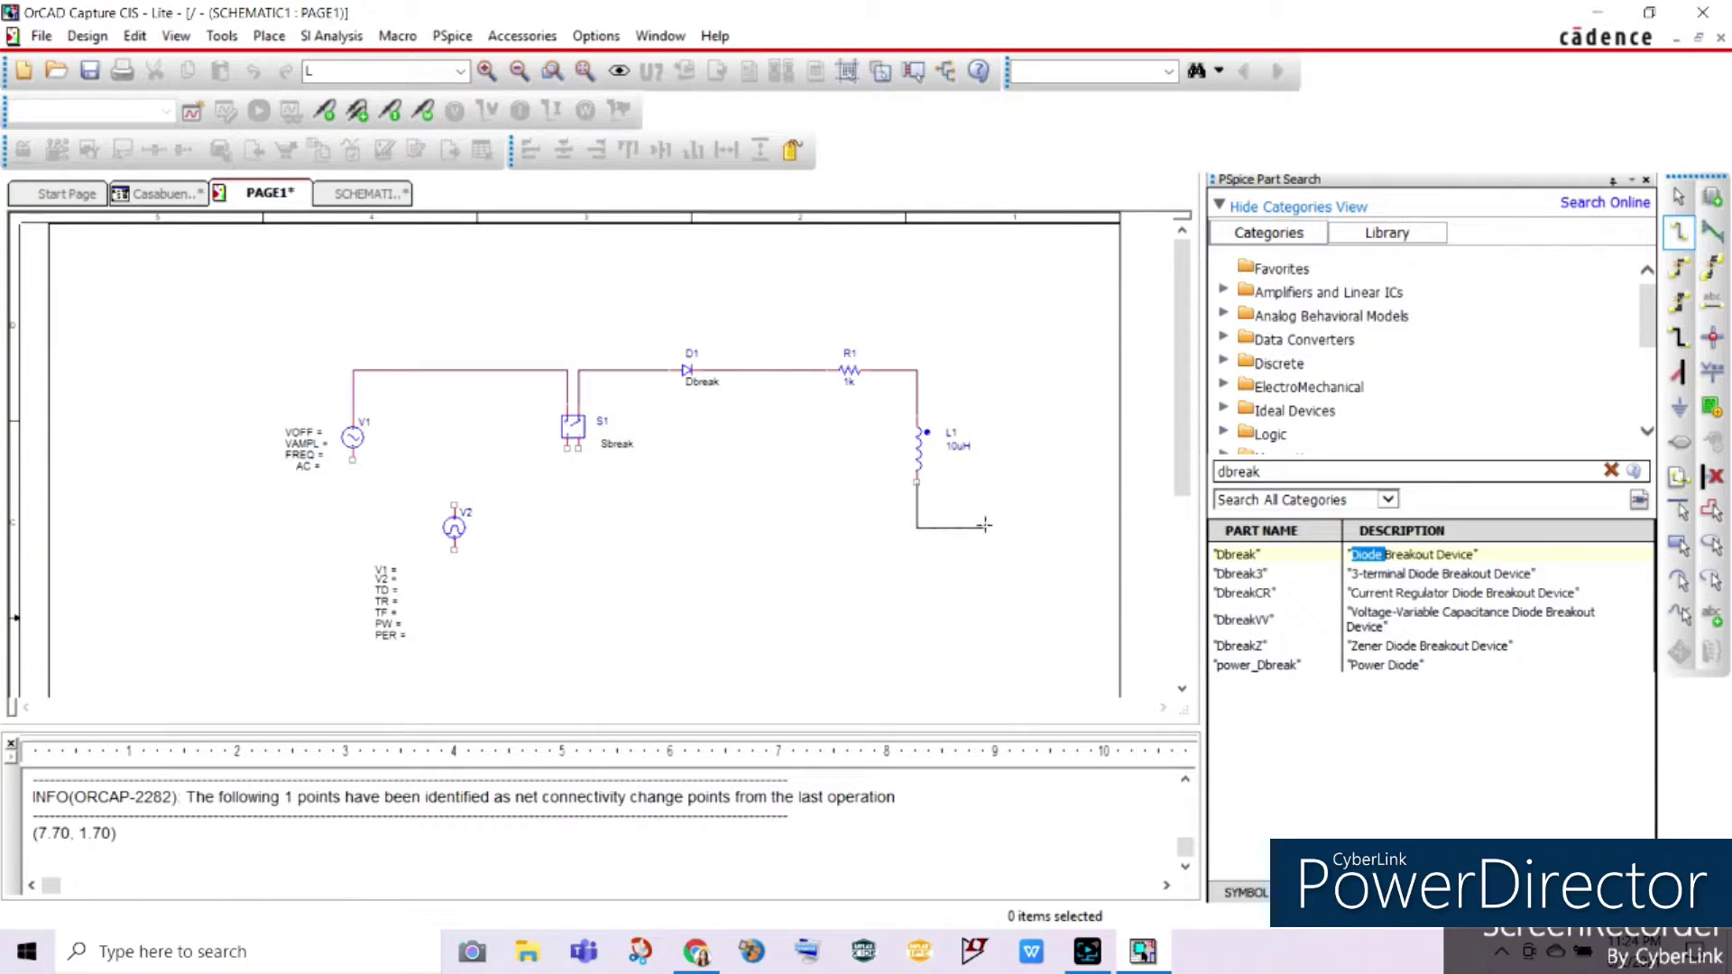
pyautogui.click(838, 540)
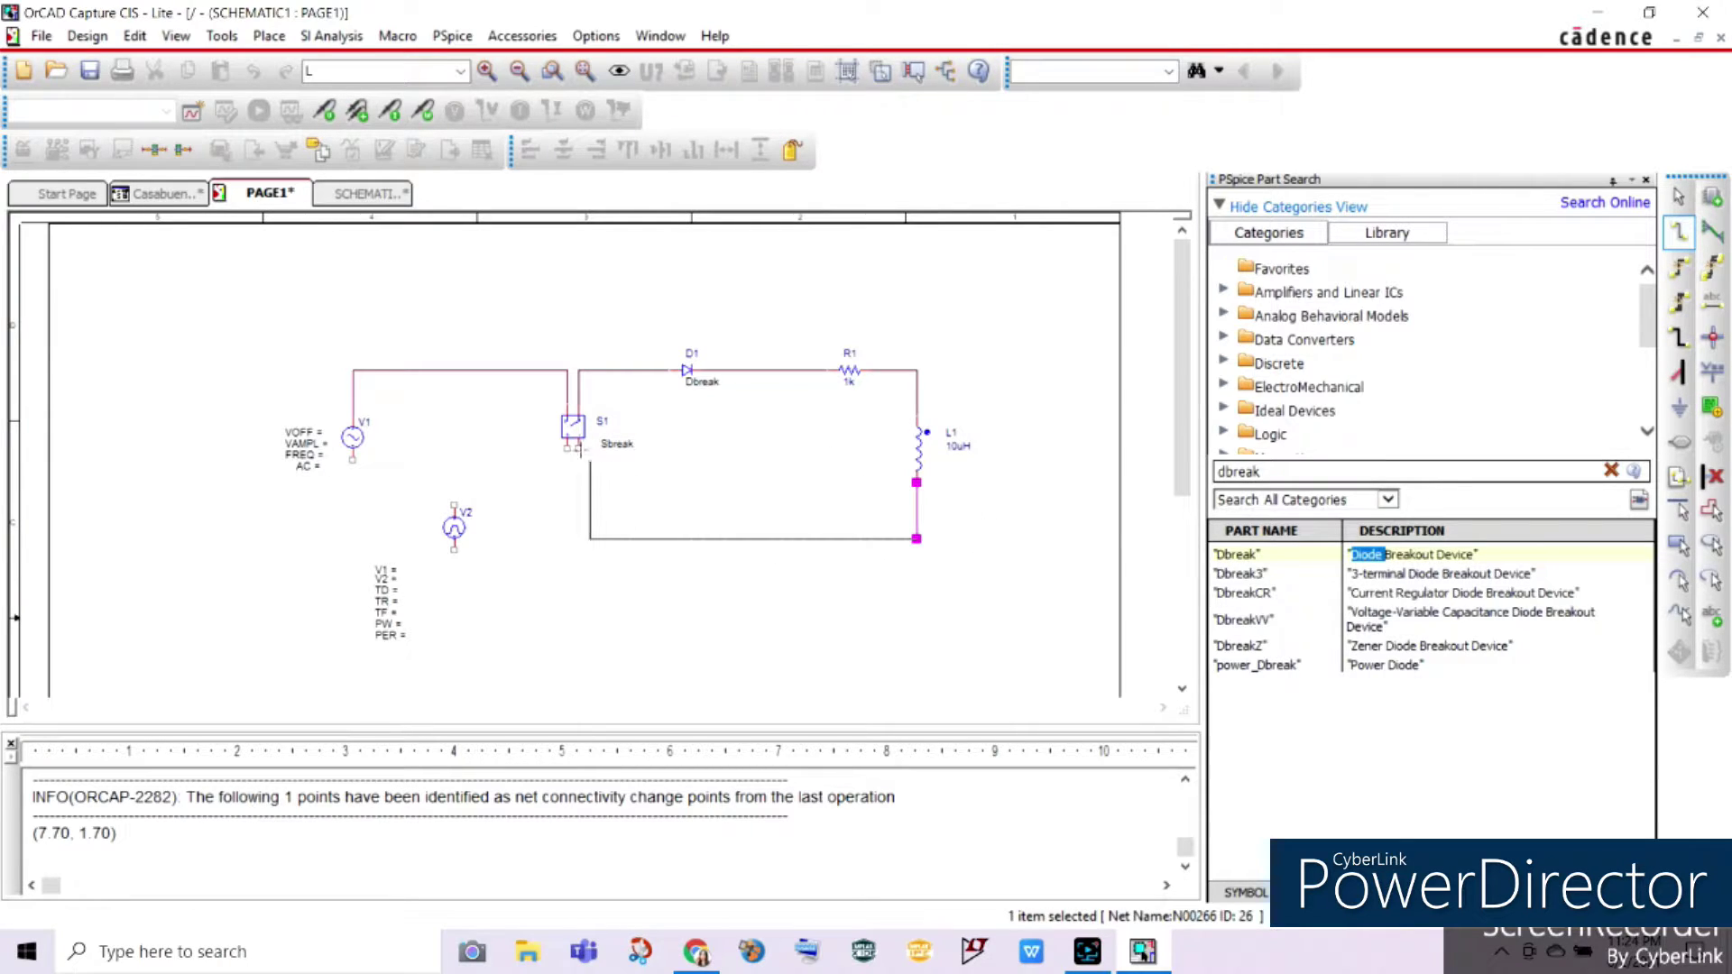
pyautogui.click(577, 448)
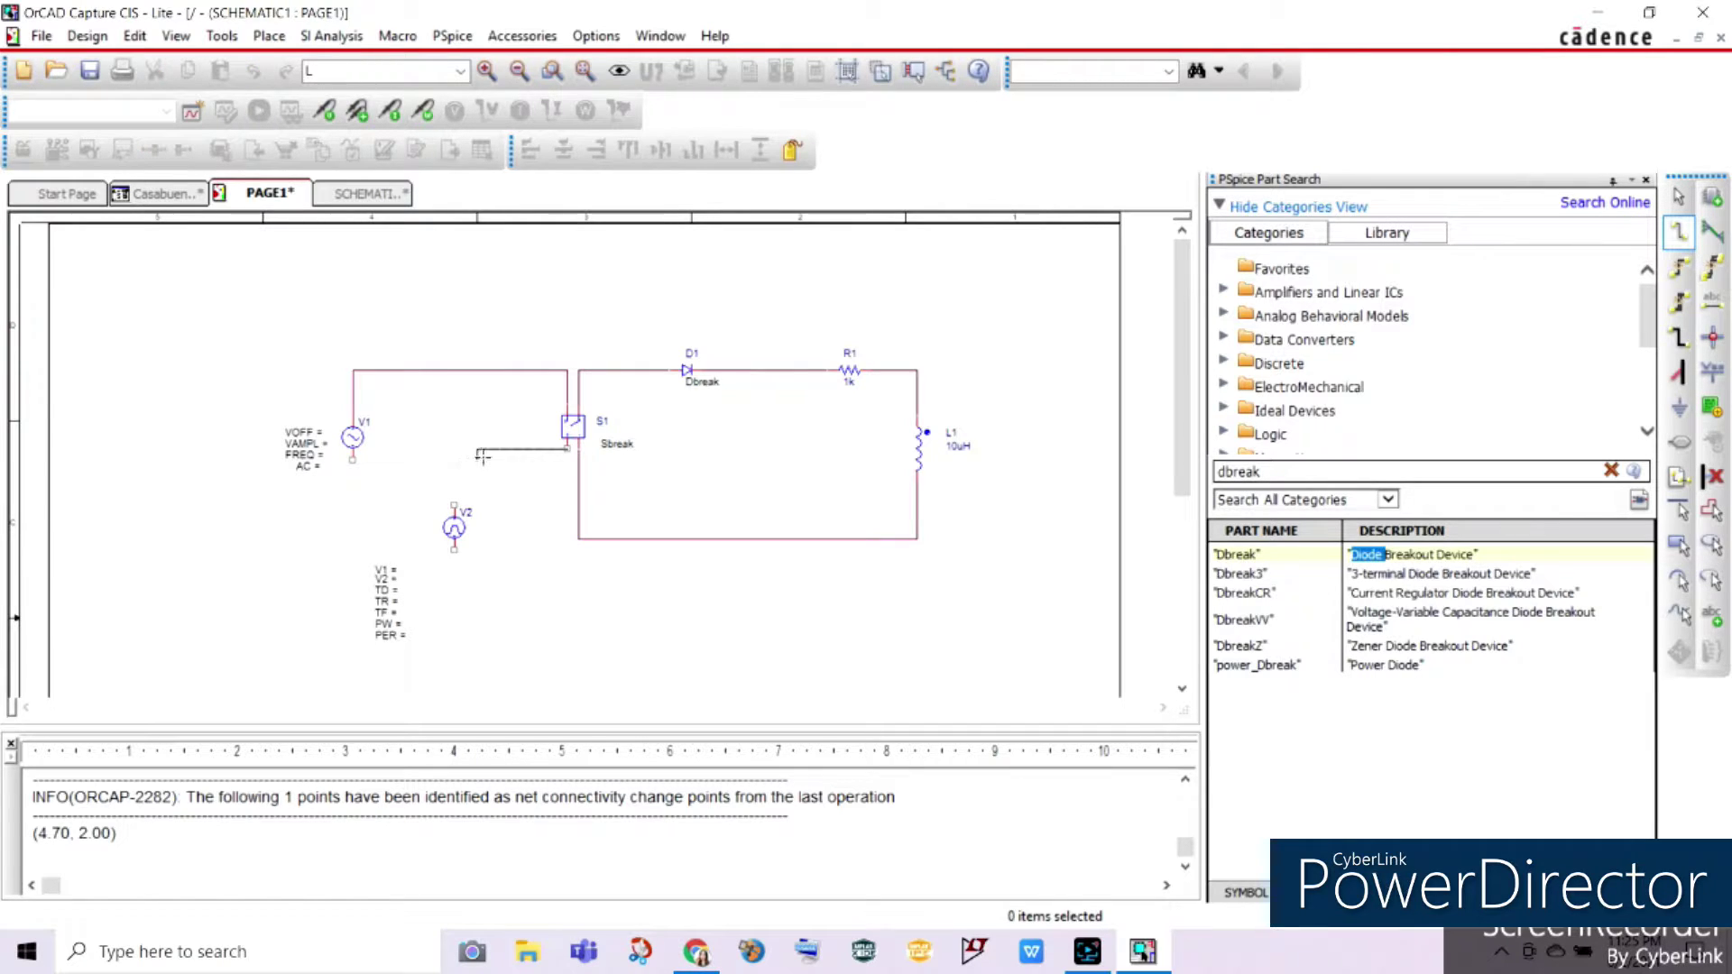
pyautogui.click(563, 471)
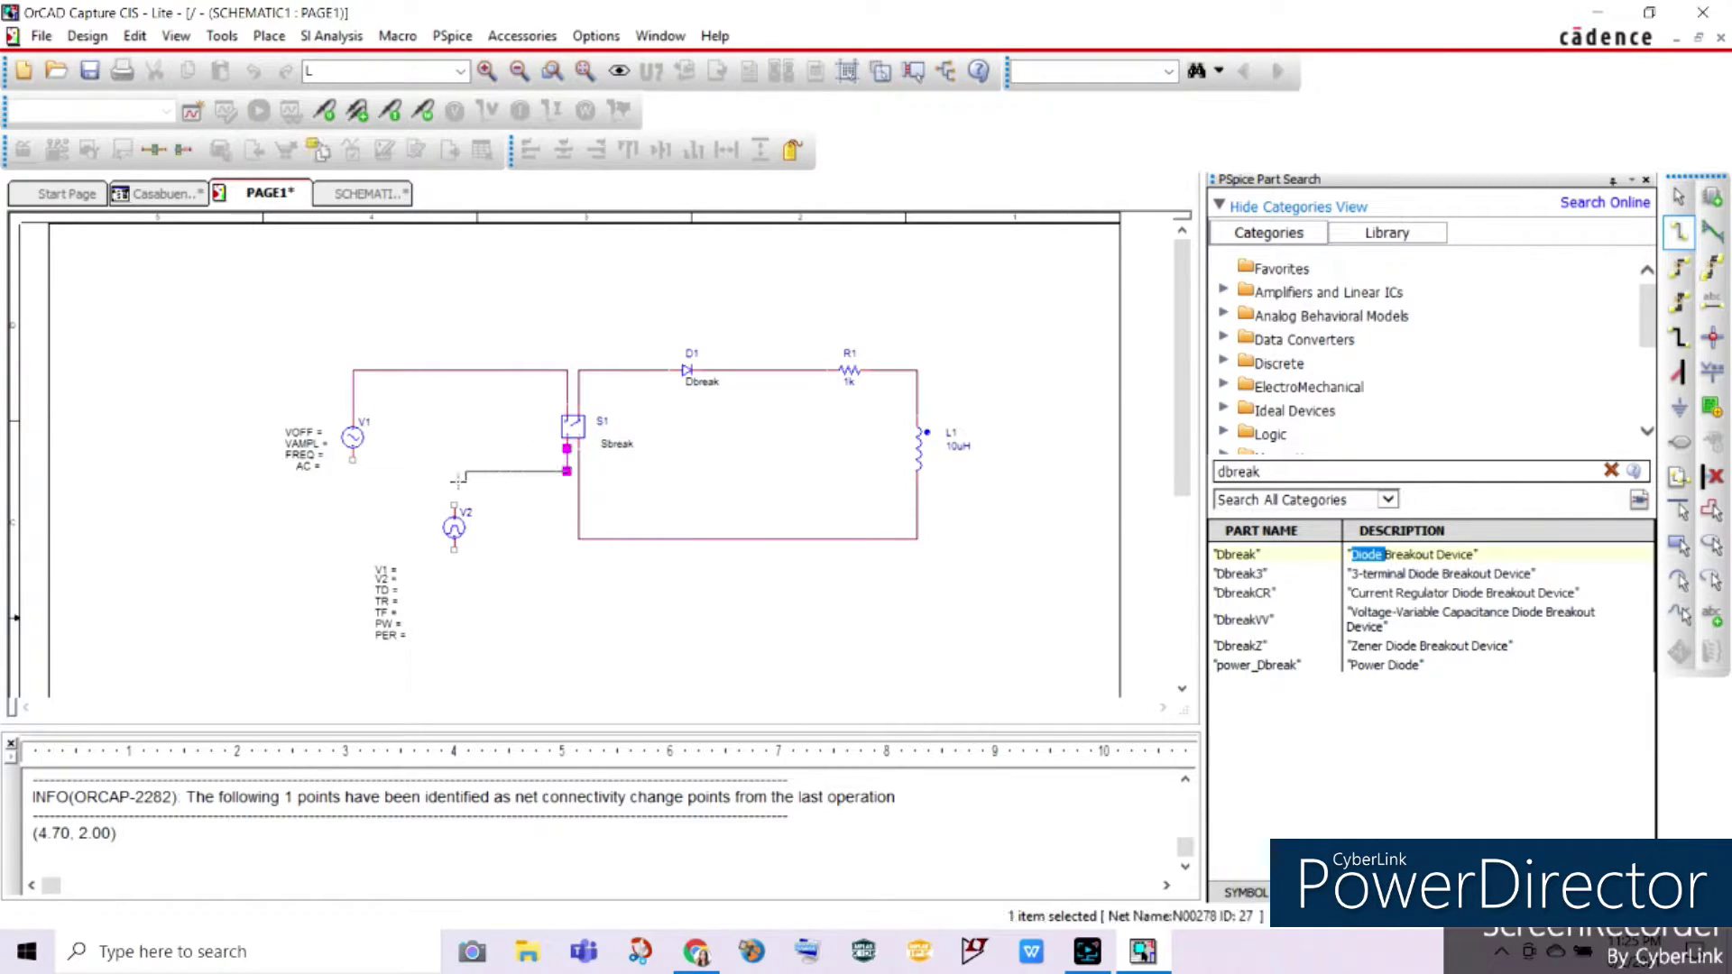
pyautogui.click(454, 503)
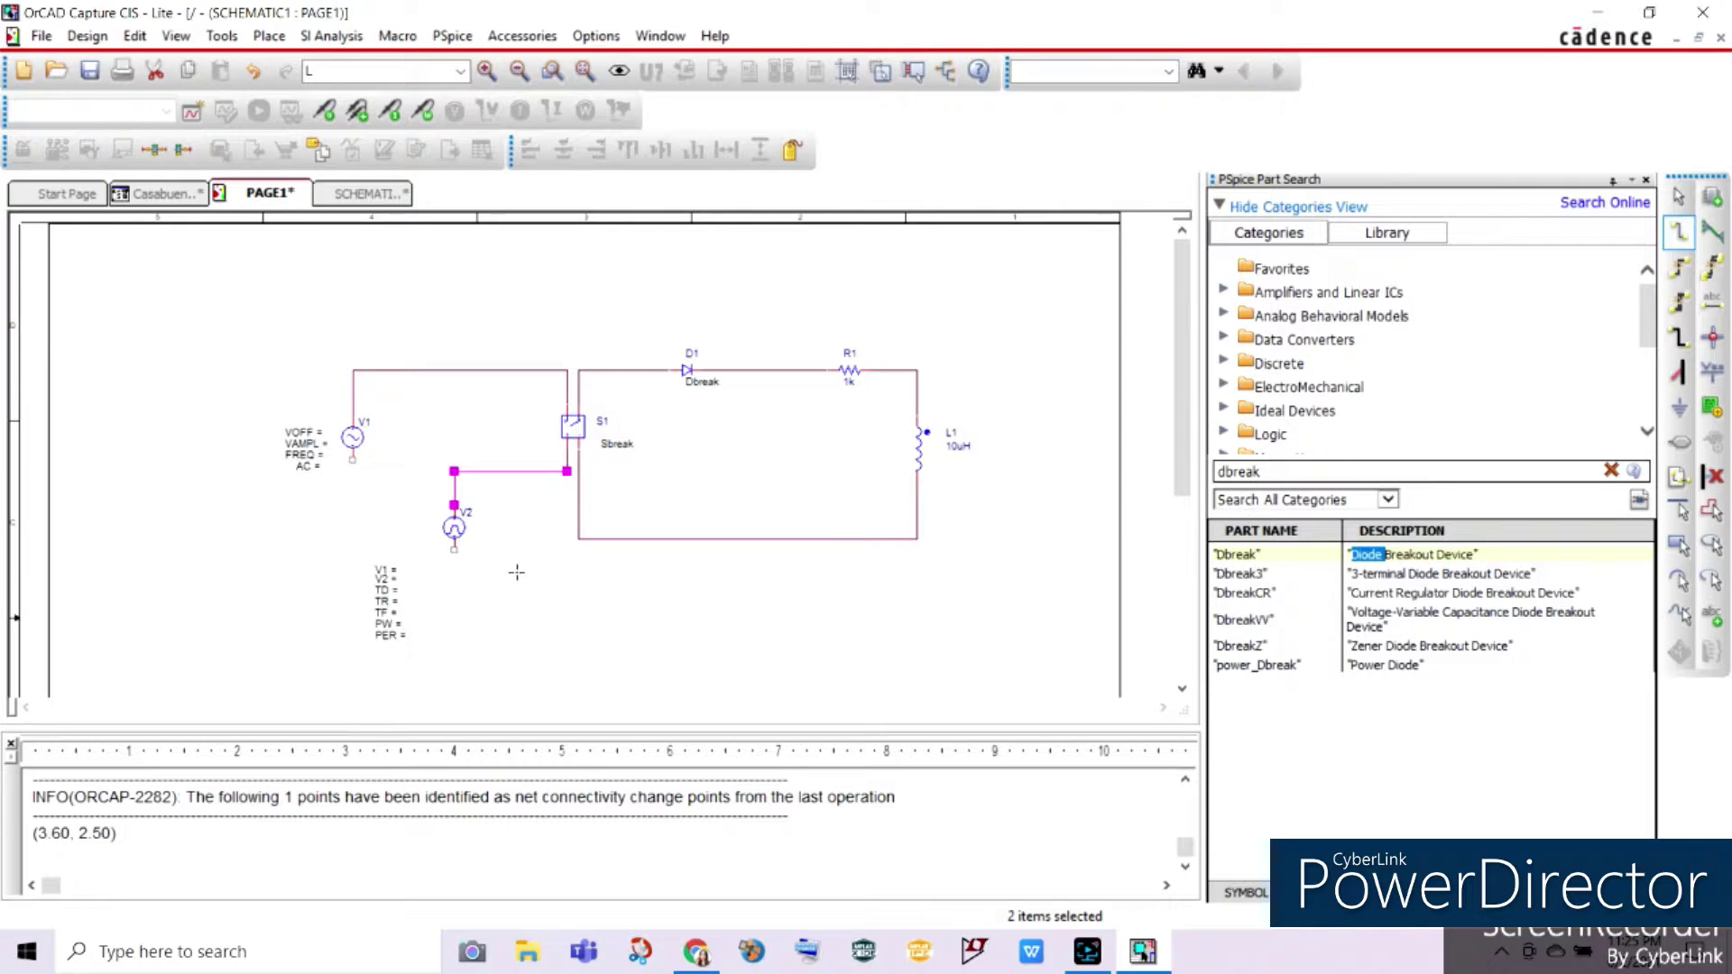
pyautogui.press('Escape')
# Raise V2, lower the loop's bottom wire, and join V2's bottom pin to it
pyautogui.moveTo(455, 537); pyautogui.dragTo(456, 514)
pyautogui.click(673, 574)
pyautogui.moveTo(760, 542); pyautogui.dragTo(761, 564)
pyautogui.press('w')
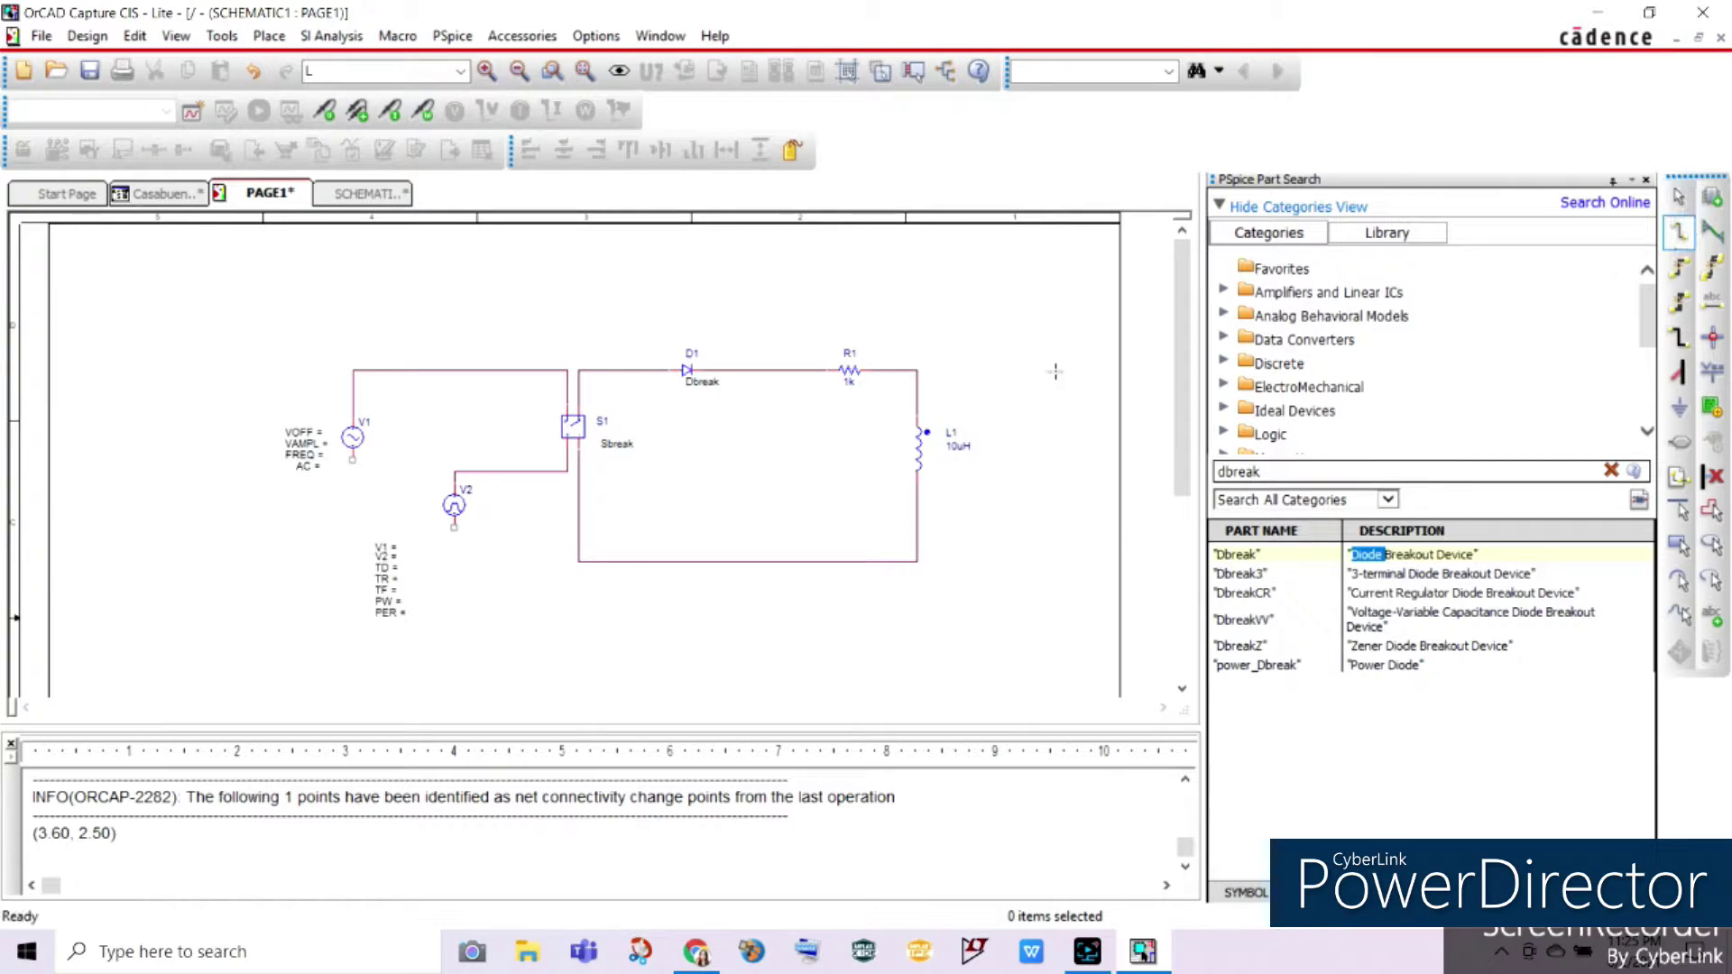
pyautogui.click(454, 527)
pyautogui.click(578, 561)
pyautogui.press('Escape')
# Move V2's labels under V2 and wire V1's bottom pin to V2's node
pyautogui.moveTo(363, 526); pyautogui.dragTo(433, 642)
pyautogui.moveTo(380, 565); pyautogui.dragTo(456, 610)
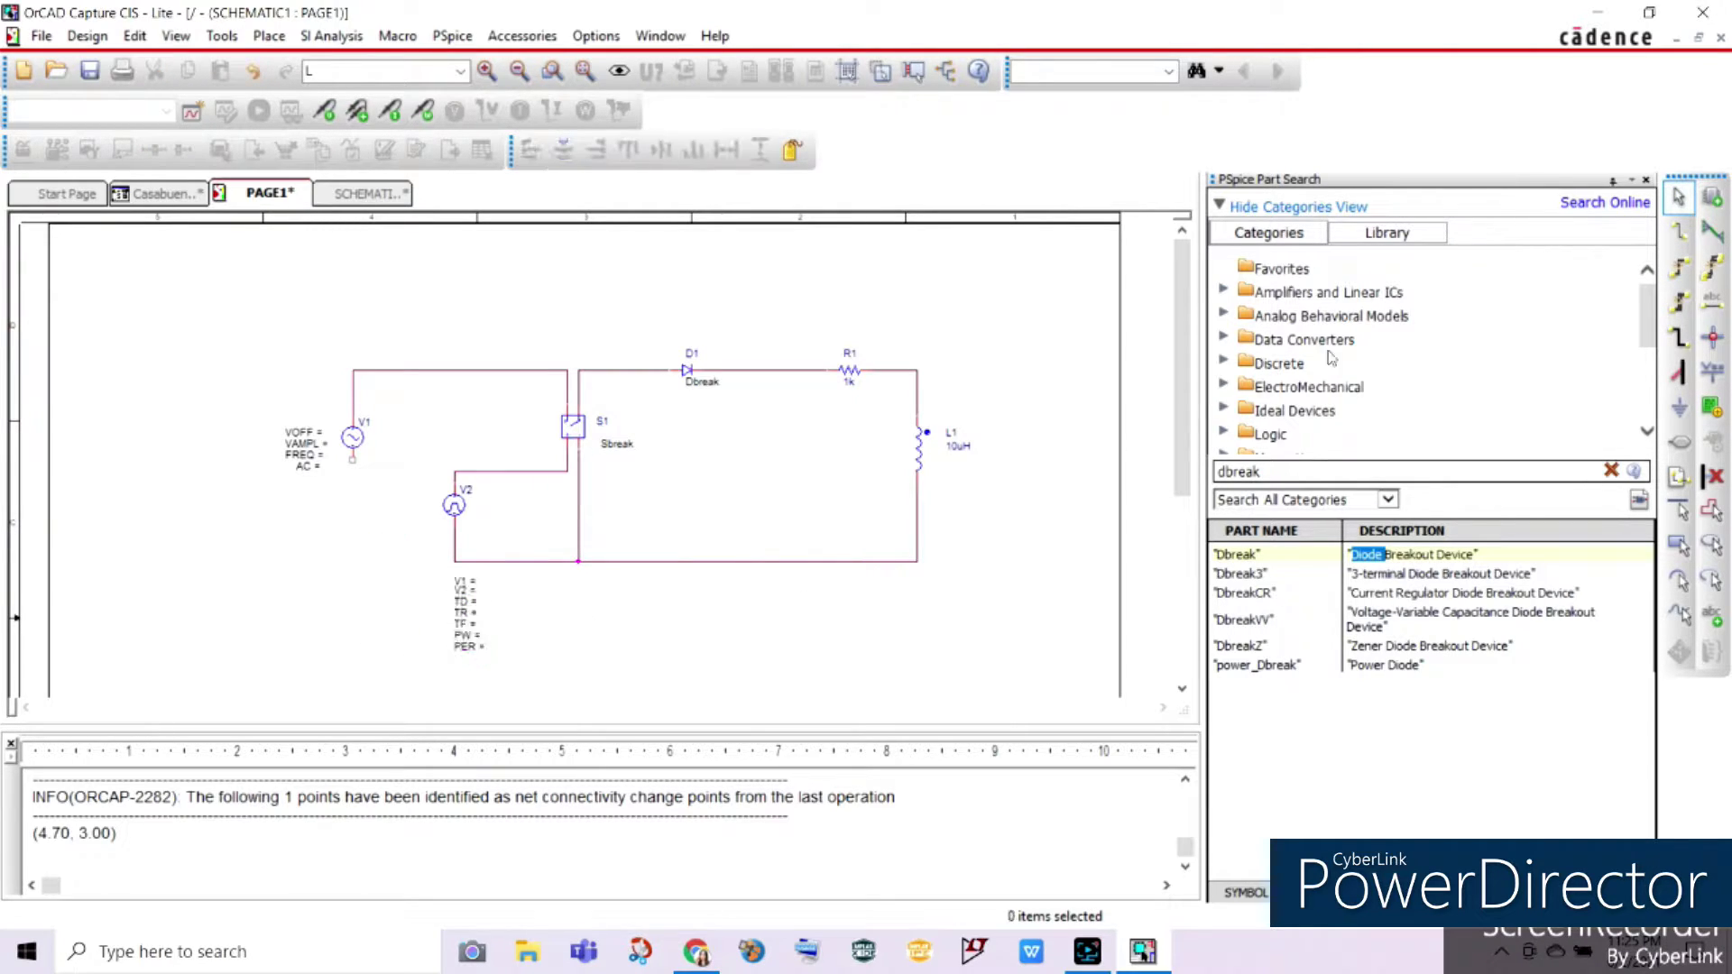
pyautogui.click(1677, 231)
pyautogui.click(353, 460)
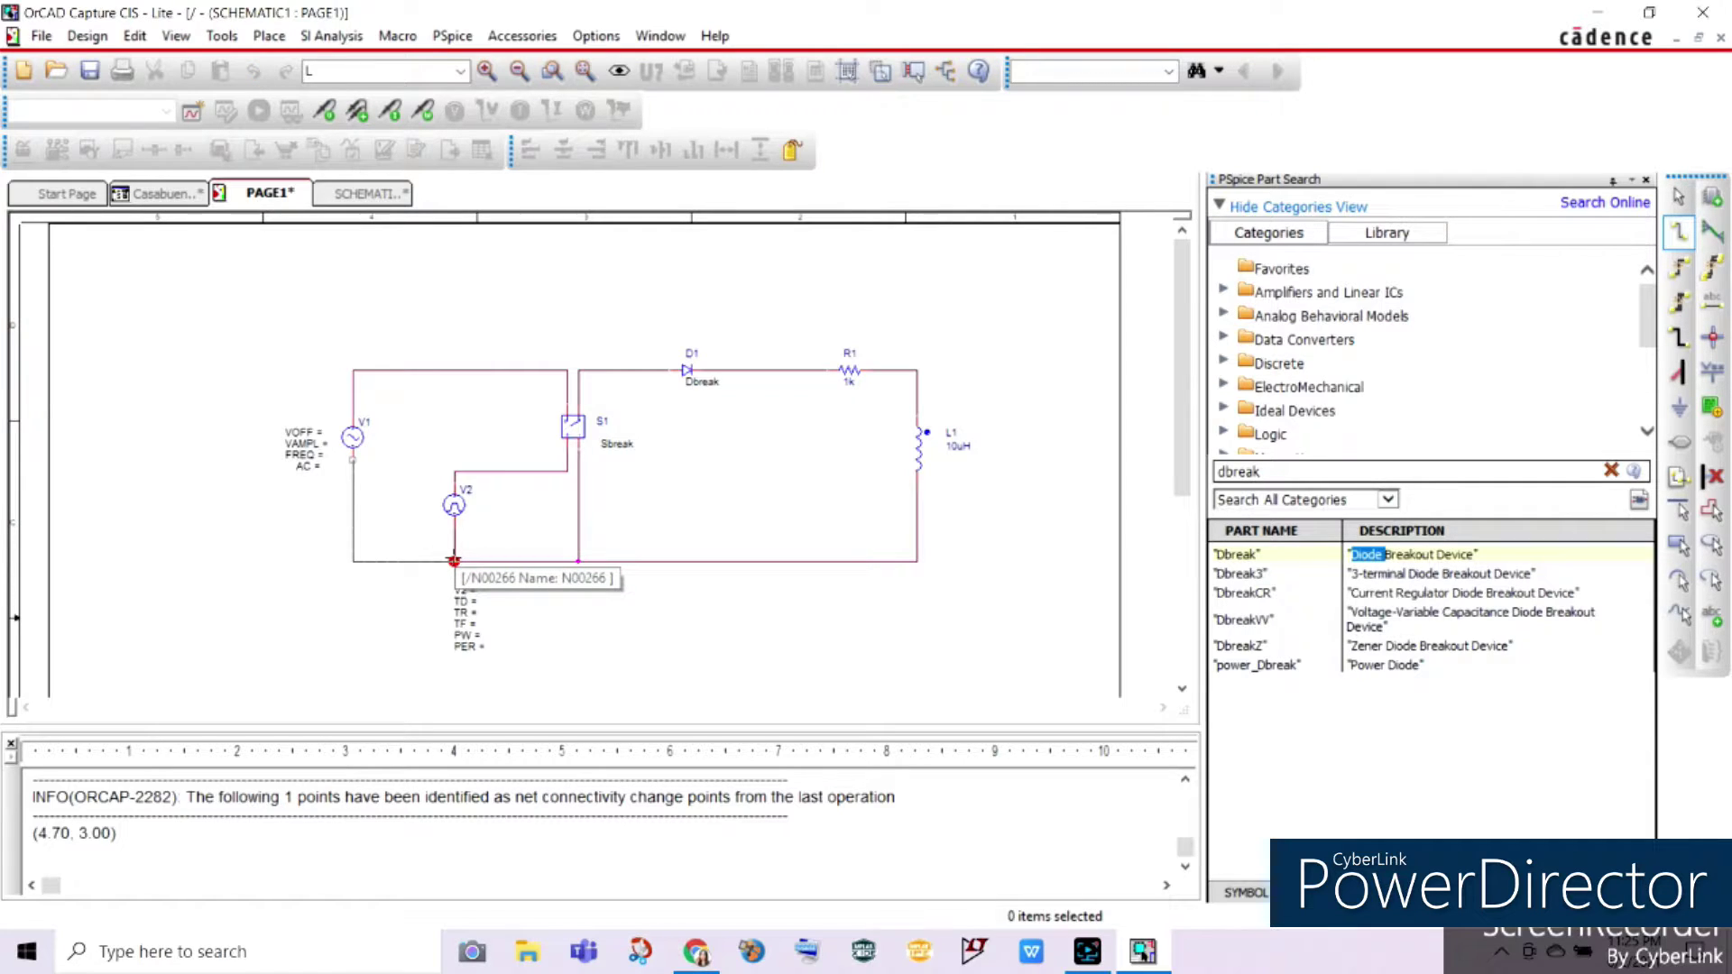
pyautogui.click(454, 562)
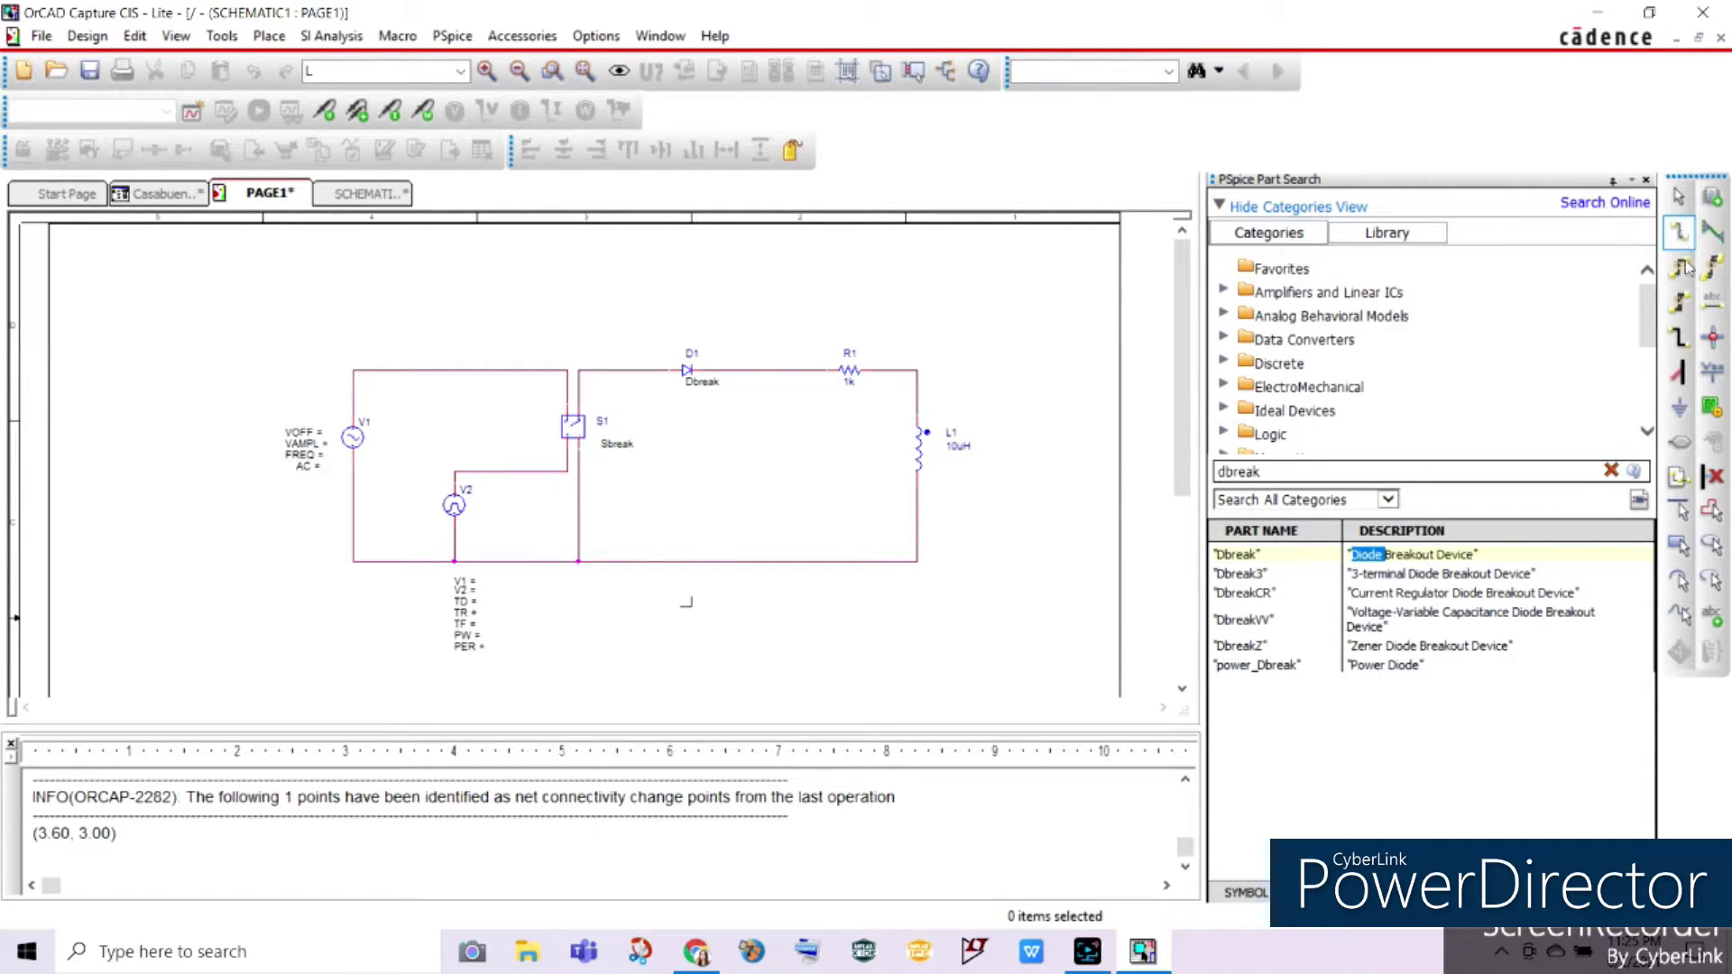
# Add ground symbol 0 below the circuit and wire it to the bottom junction
pyautogui.click(1680, 407)
pyautogui.click(1090, 332)
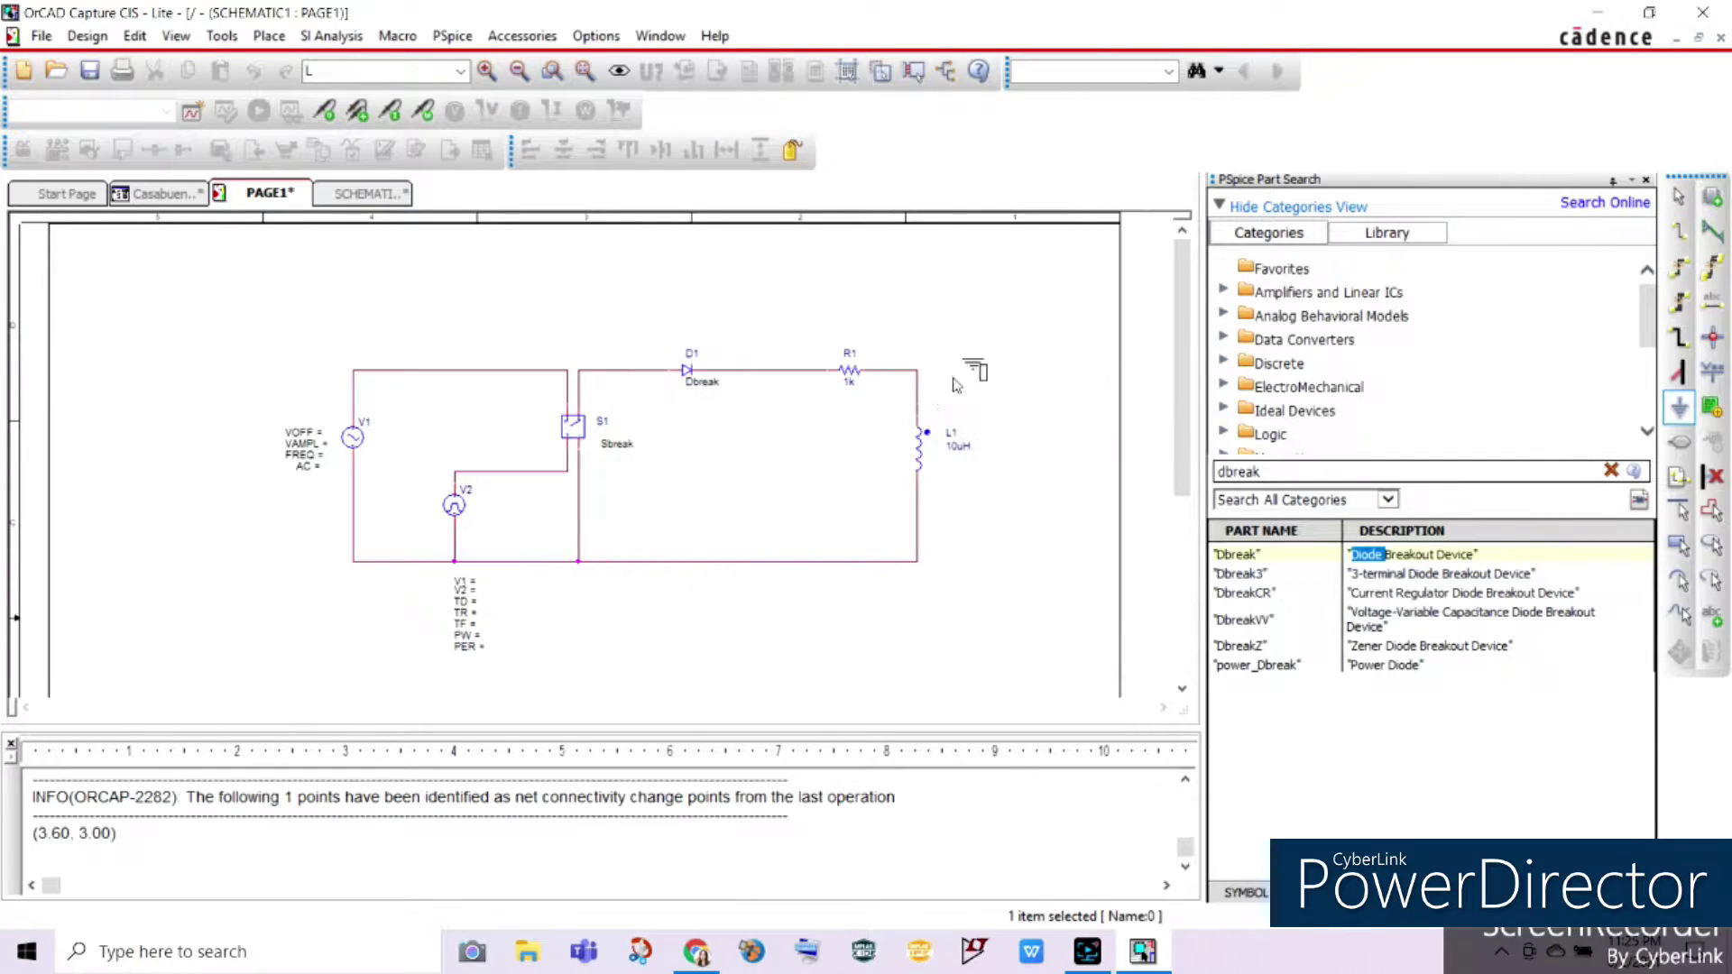
pyautogui.click(579, 605)
pyautogui.press('Escape')
pyautogui.click(763, 667)
pyautogui.click(1680, 237)
pyautogui.click(578, 597)
pyautogui.click(578, 561)
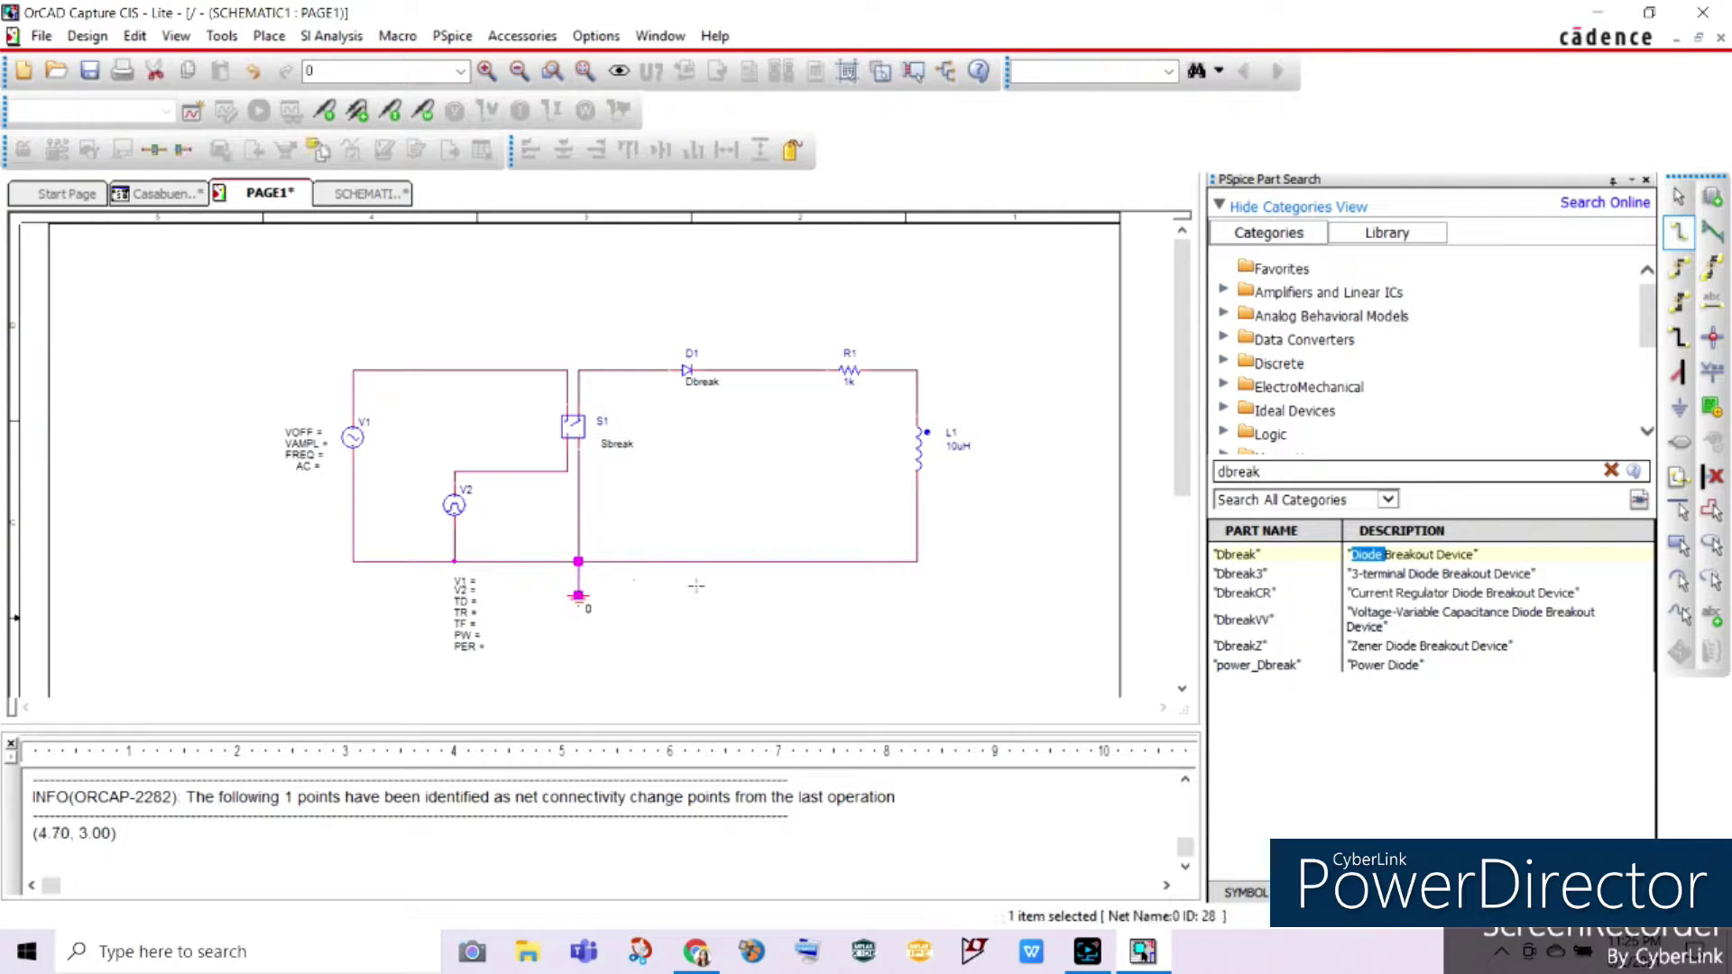
pyautogui.press('Escape')
# Set V1's VOFF value to 0
pyautogui.doubleClick(302, 432)
pyautogui.write('0')
pyautogui.click(799, 634)
pyautogui.click(868, 702)
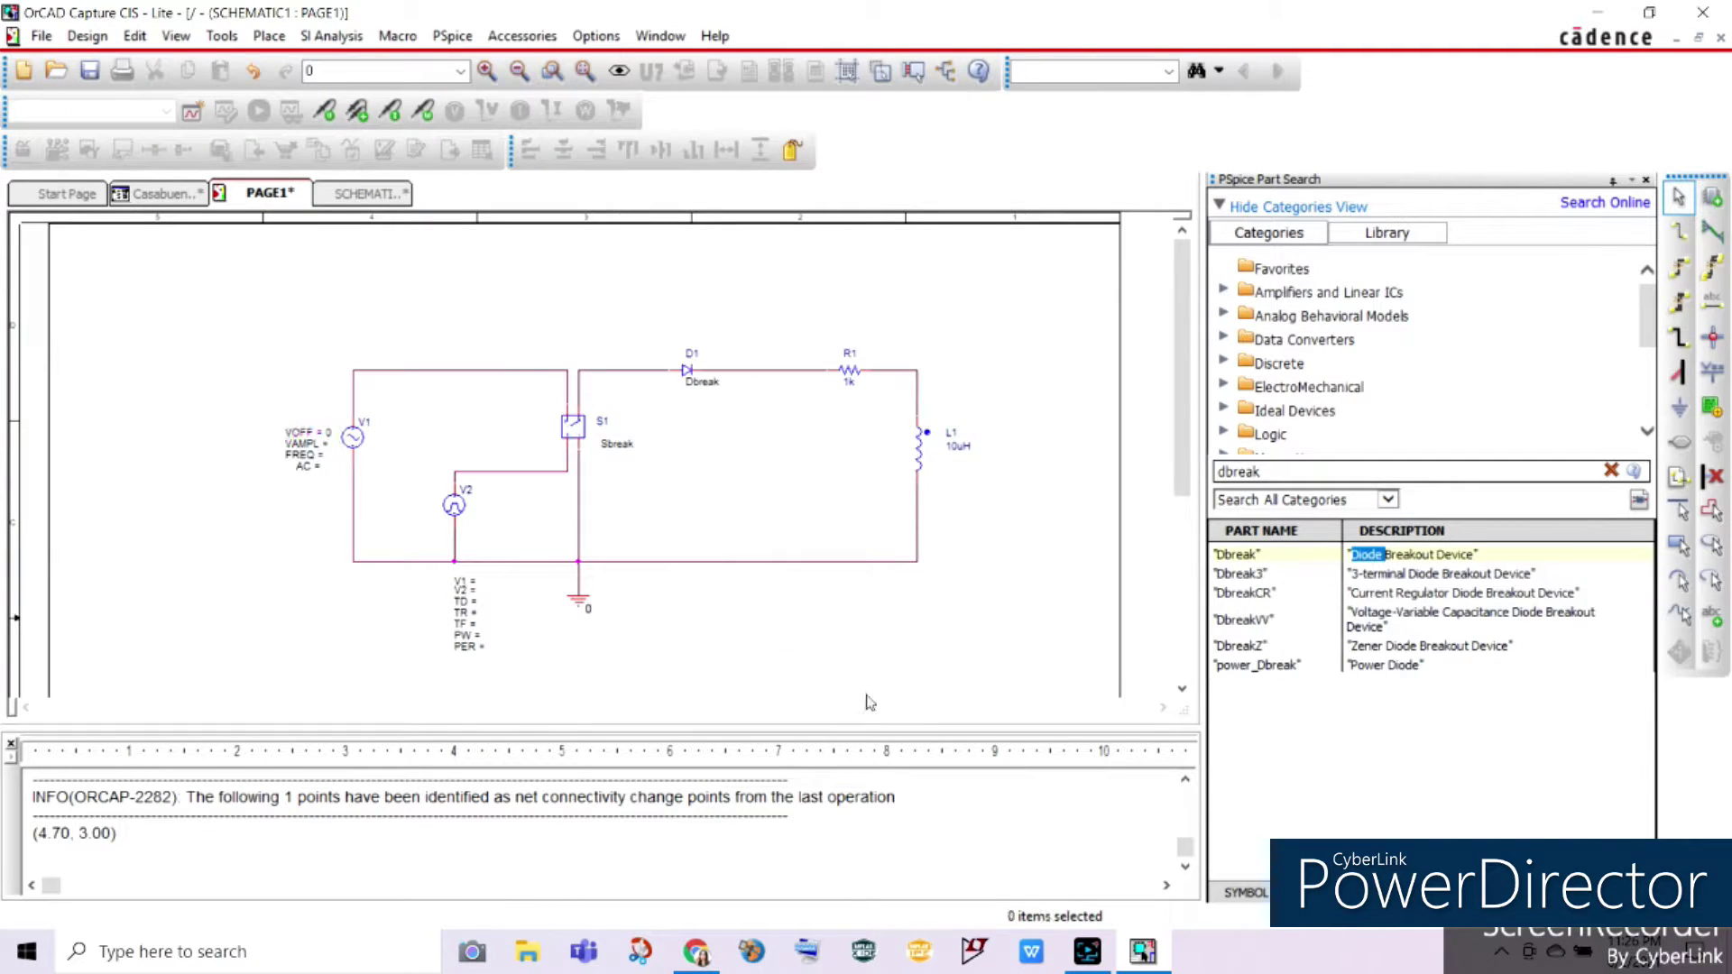
# Set sine source V1 to VAMPL 170, FREQ 60 and AC 0
pyautogui.doubleClick(313, 448)
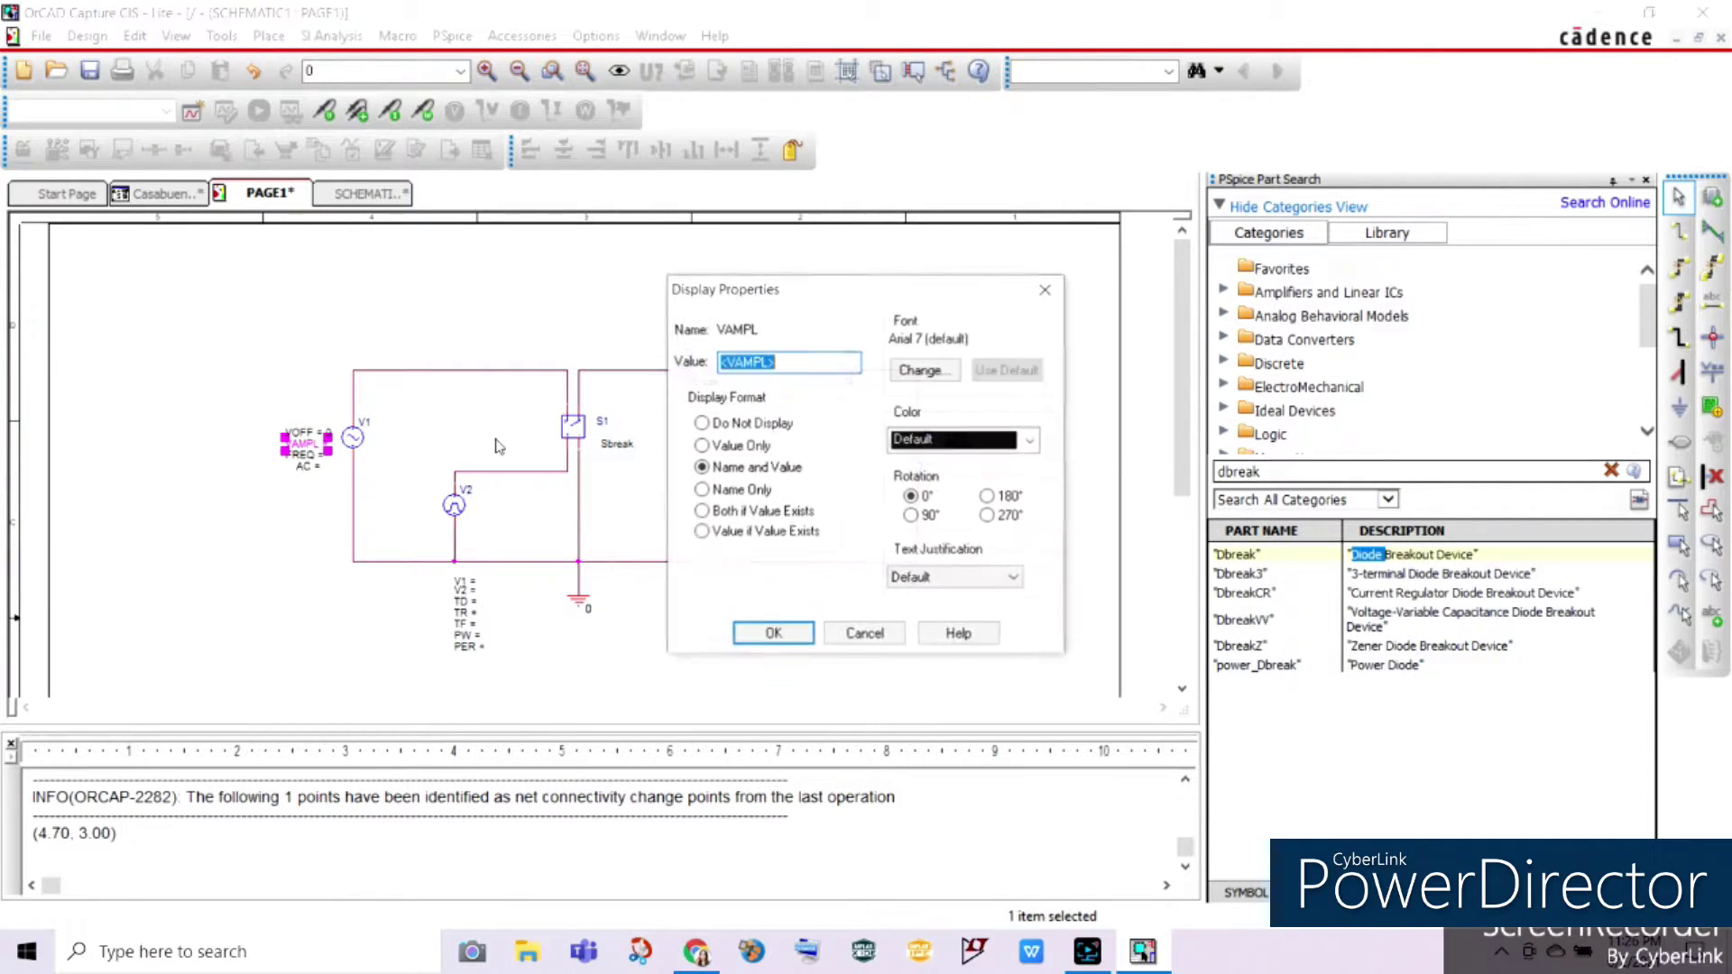
pyautogui.write('17')
pyautogui.press('Return')
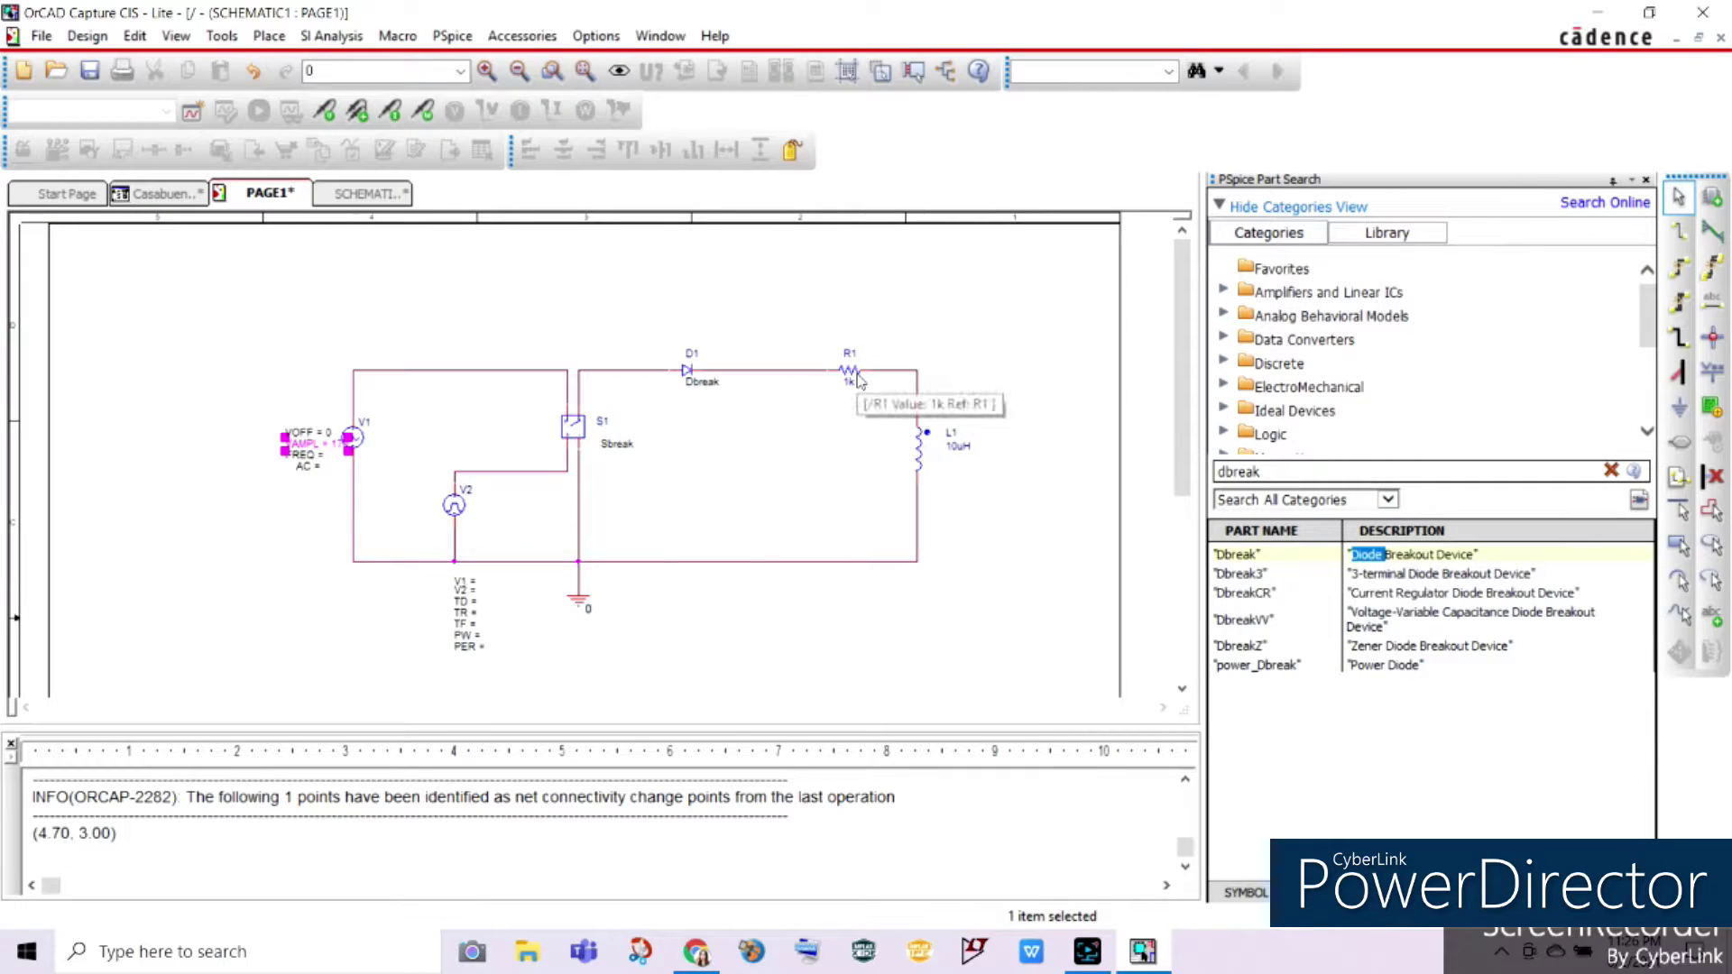
pyautogui.click(299, 443)
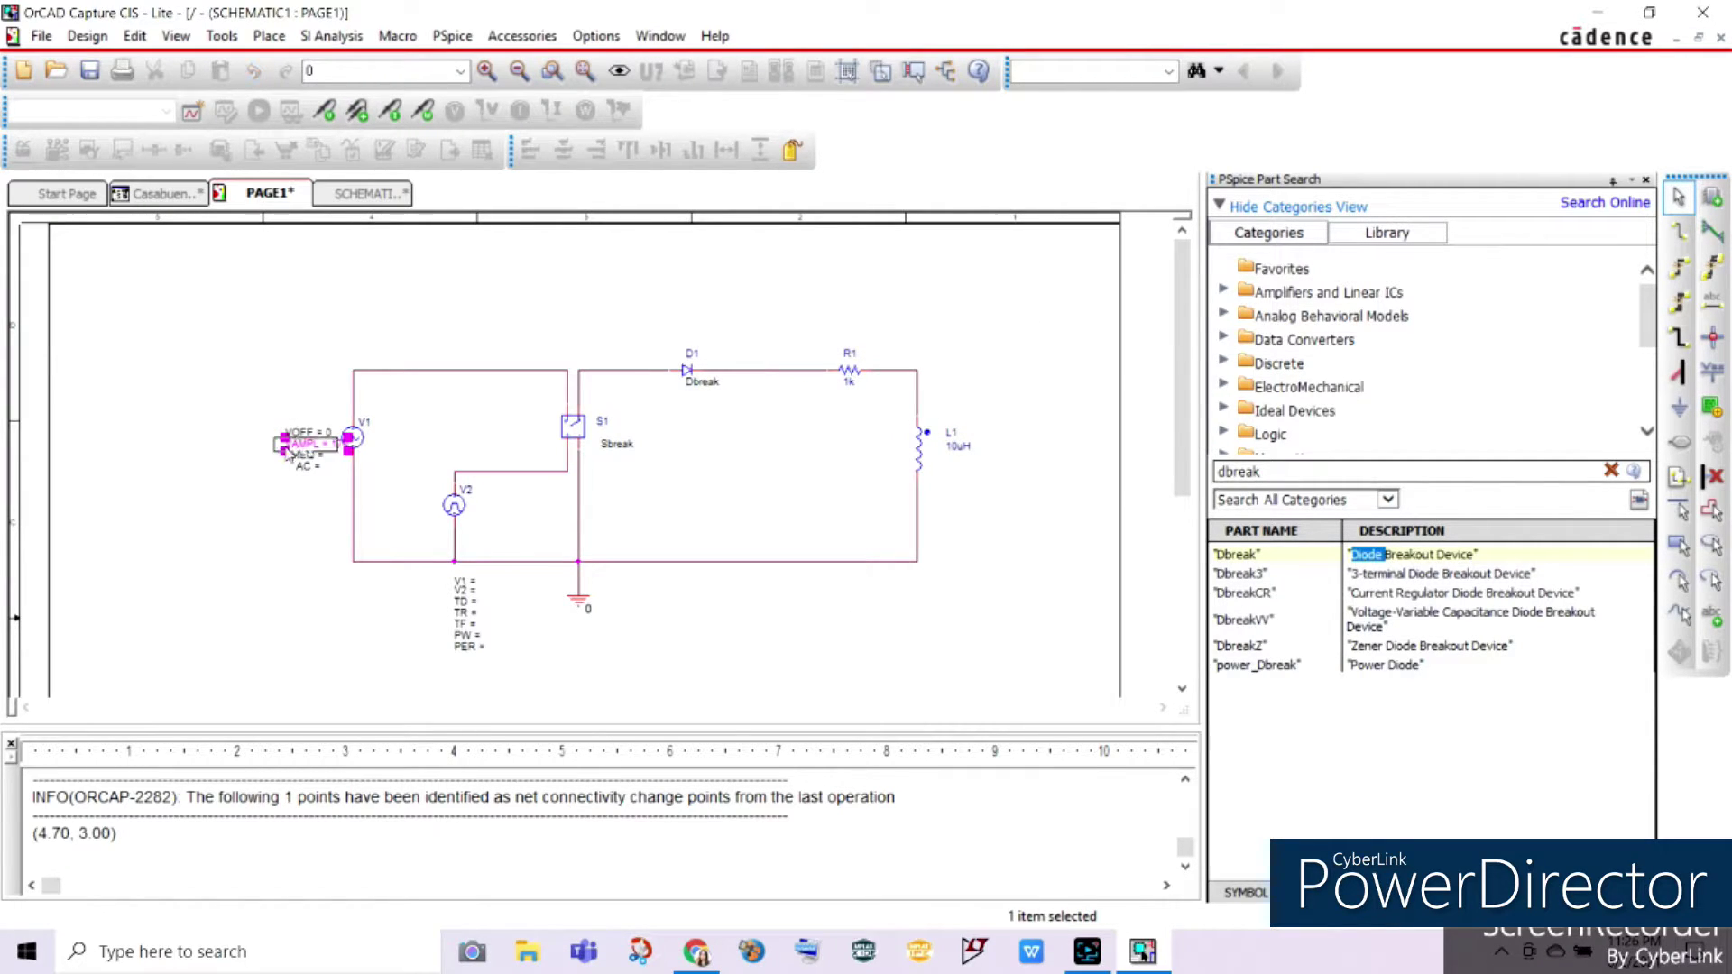
pyautogui.click(322, 515)
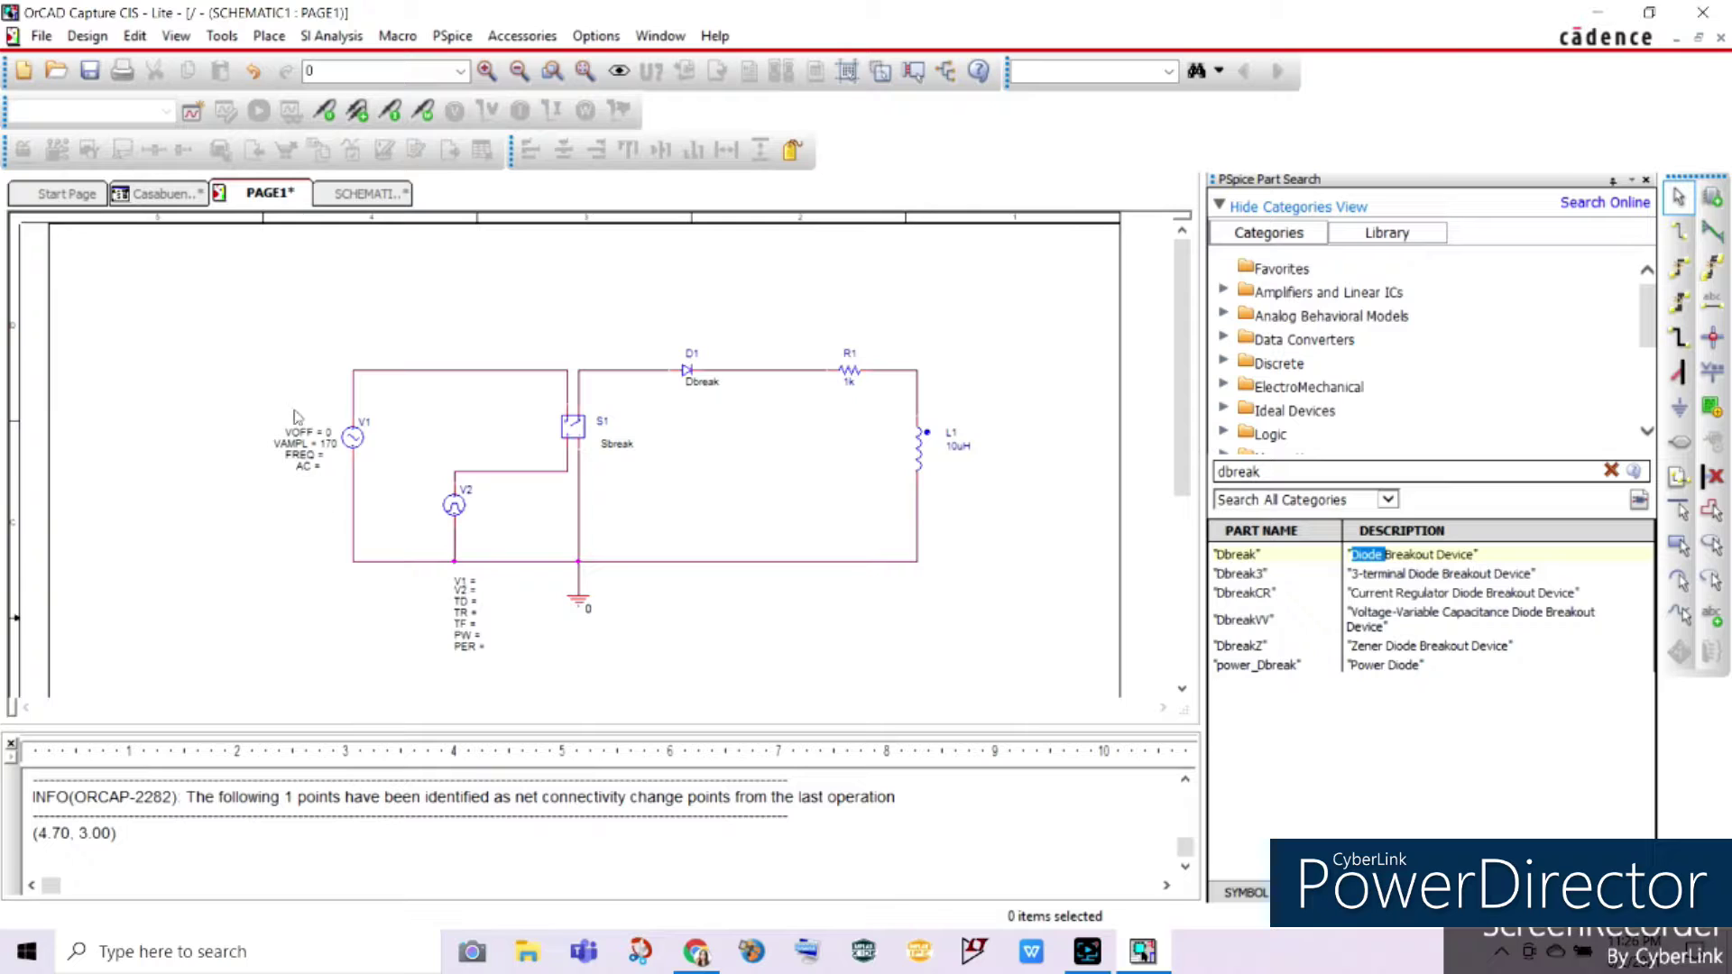
pyautogui.doubleClick(304, 456)
pyautogui.write('60')
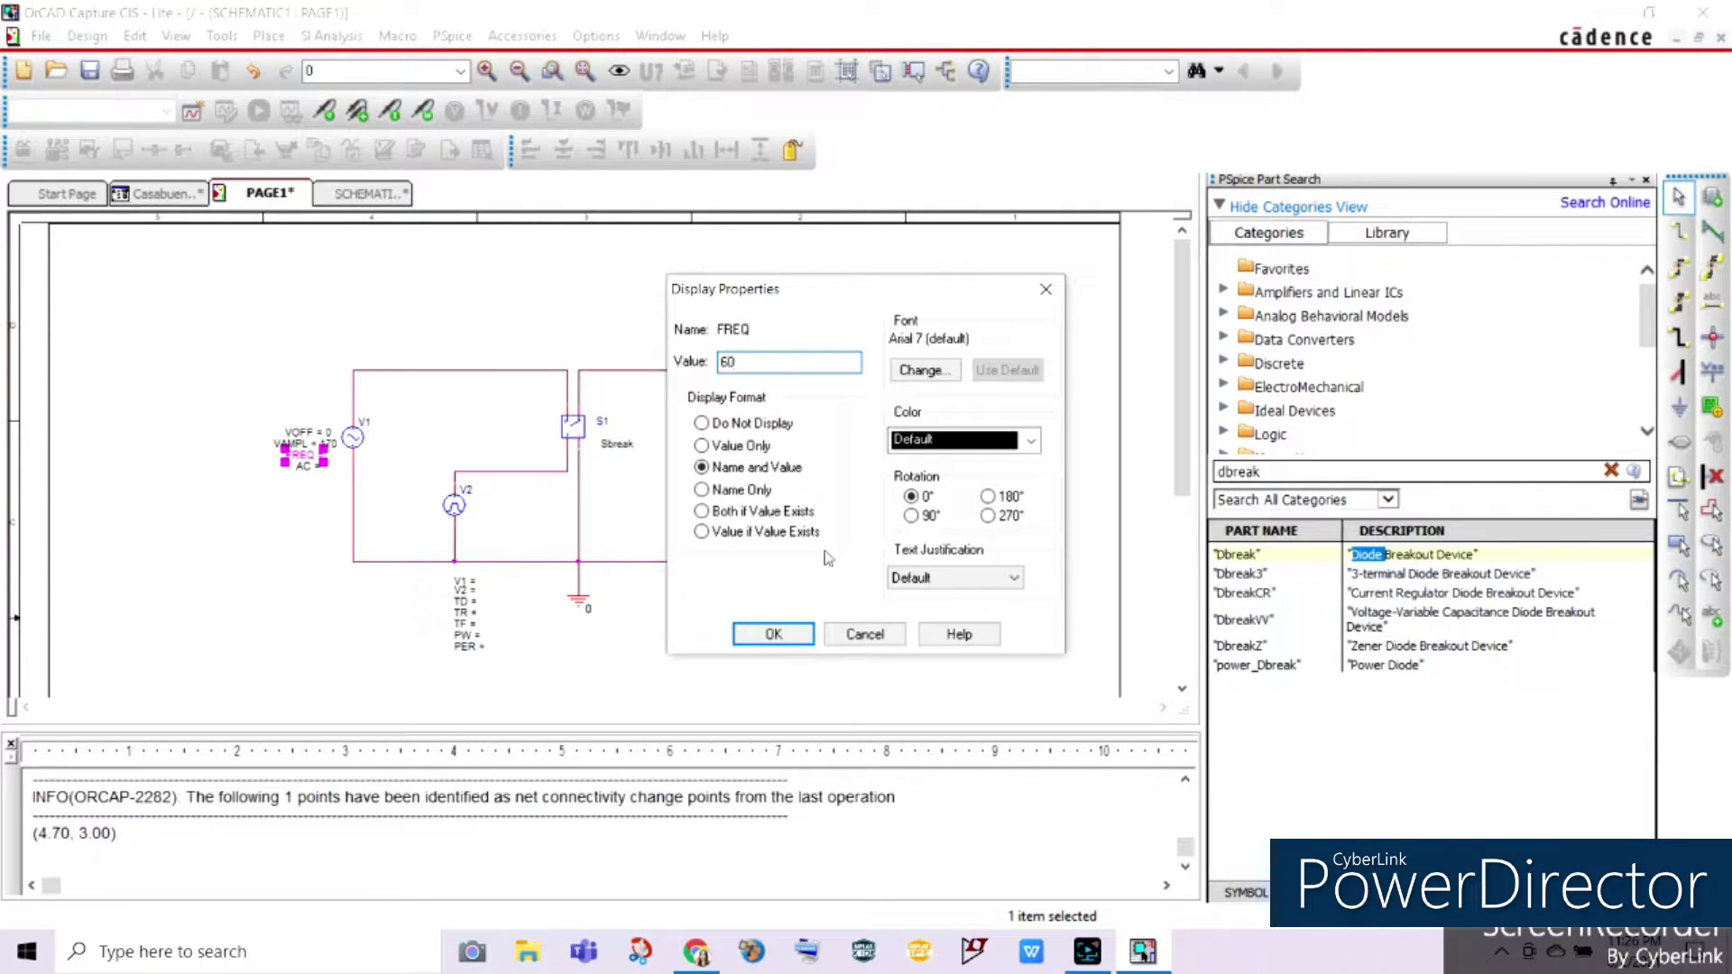
pyautogui.click(773, 635)
pyautogui.click(296, 594)
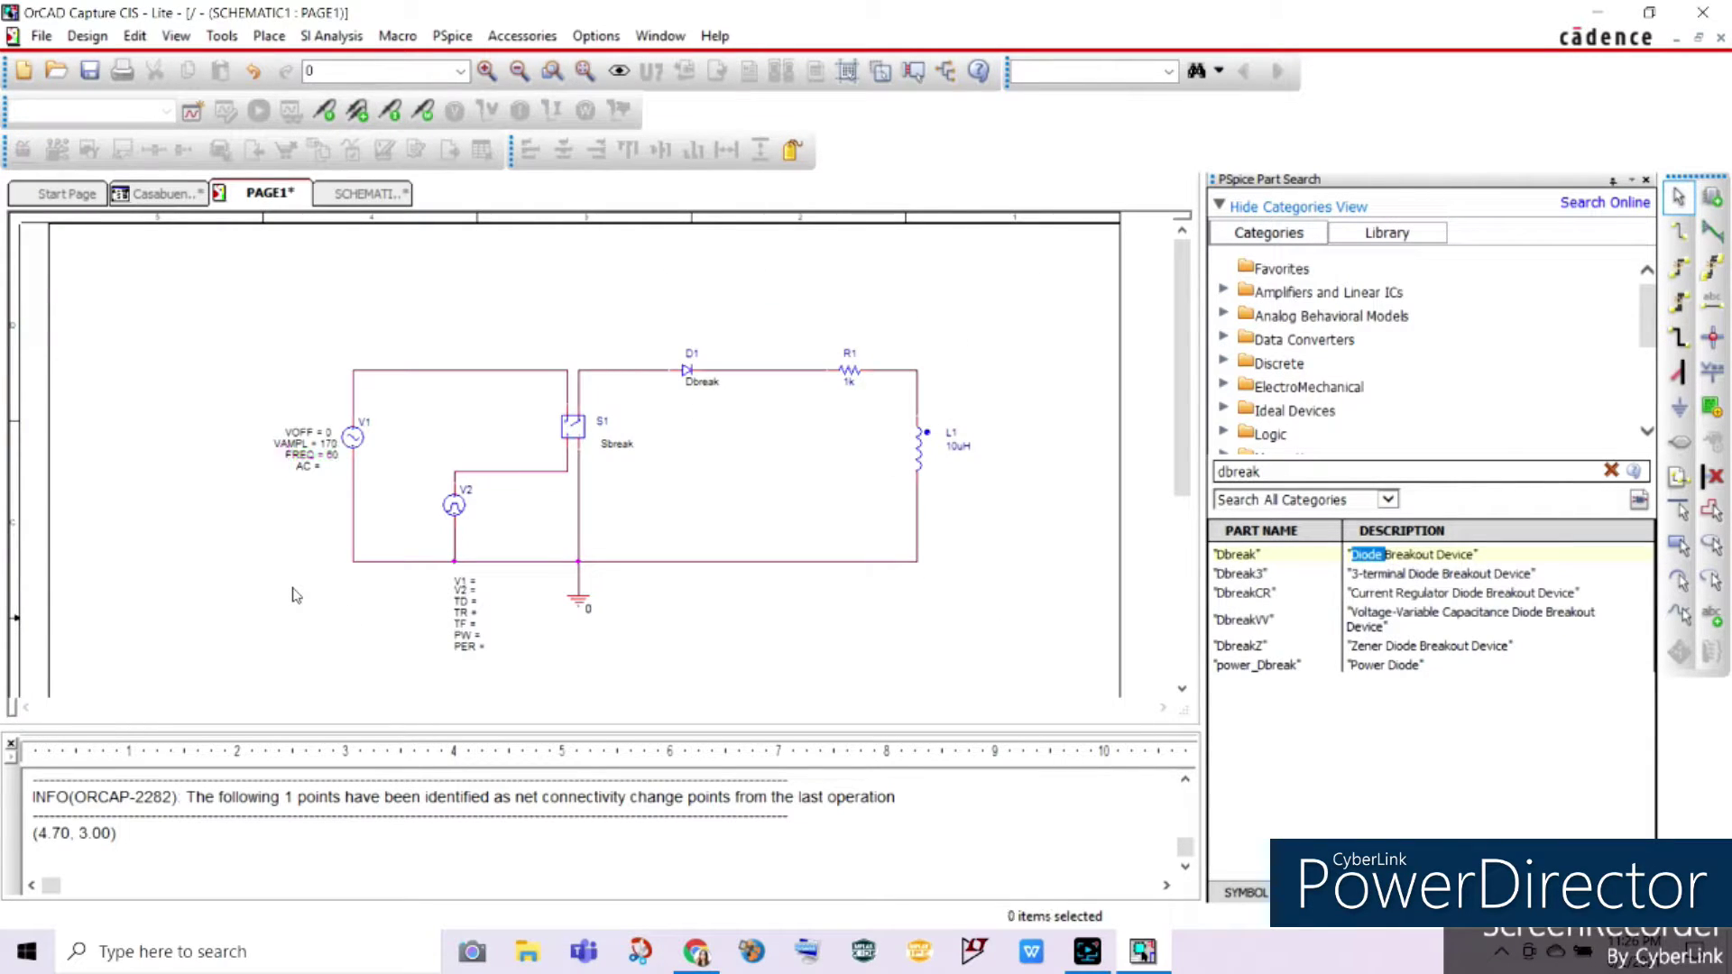
pyautogui.doubleClick(306, 470)
pyautogui.write('0')
pyautogui.click(773, 634)
# Set pulse source V2's levels to V1=0 and V2=5
pyautogui.doubleClick(461, 578)
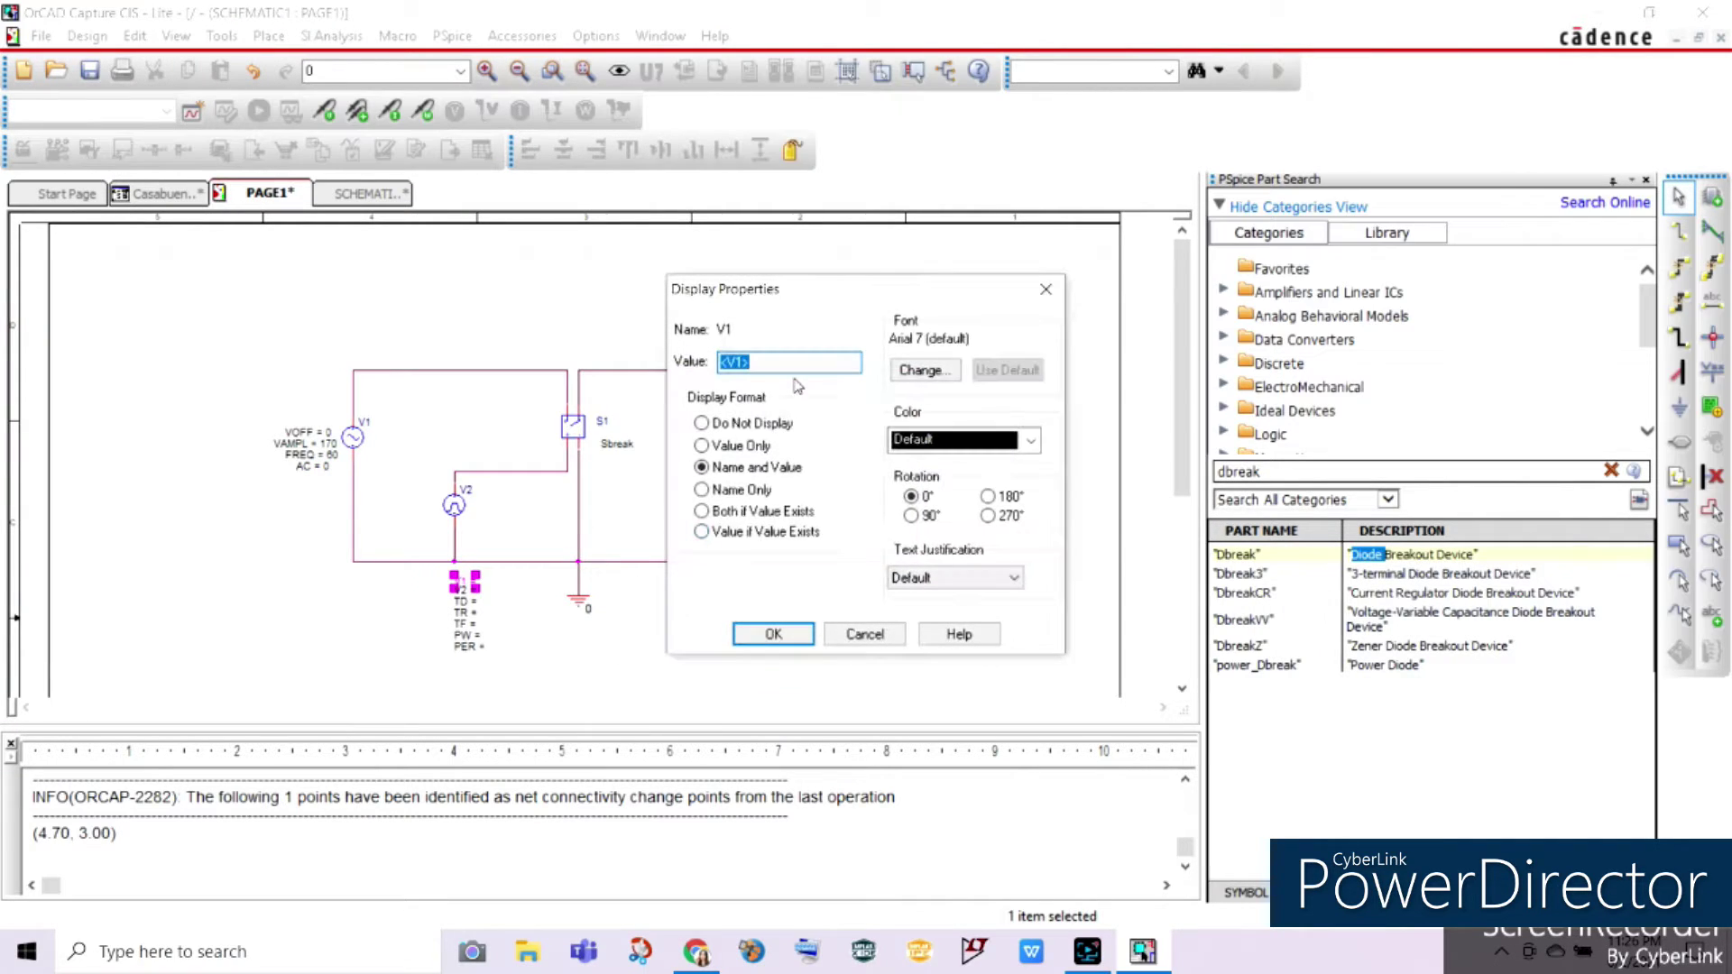
pyautogui.click(773, 634)
pyautogui.doubleClick(462, 588)
pyautogui.write('5')
pyautogui.press('Return')
pyautogui.click(550, 661)
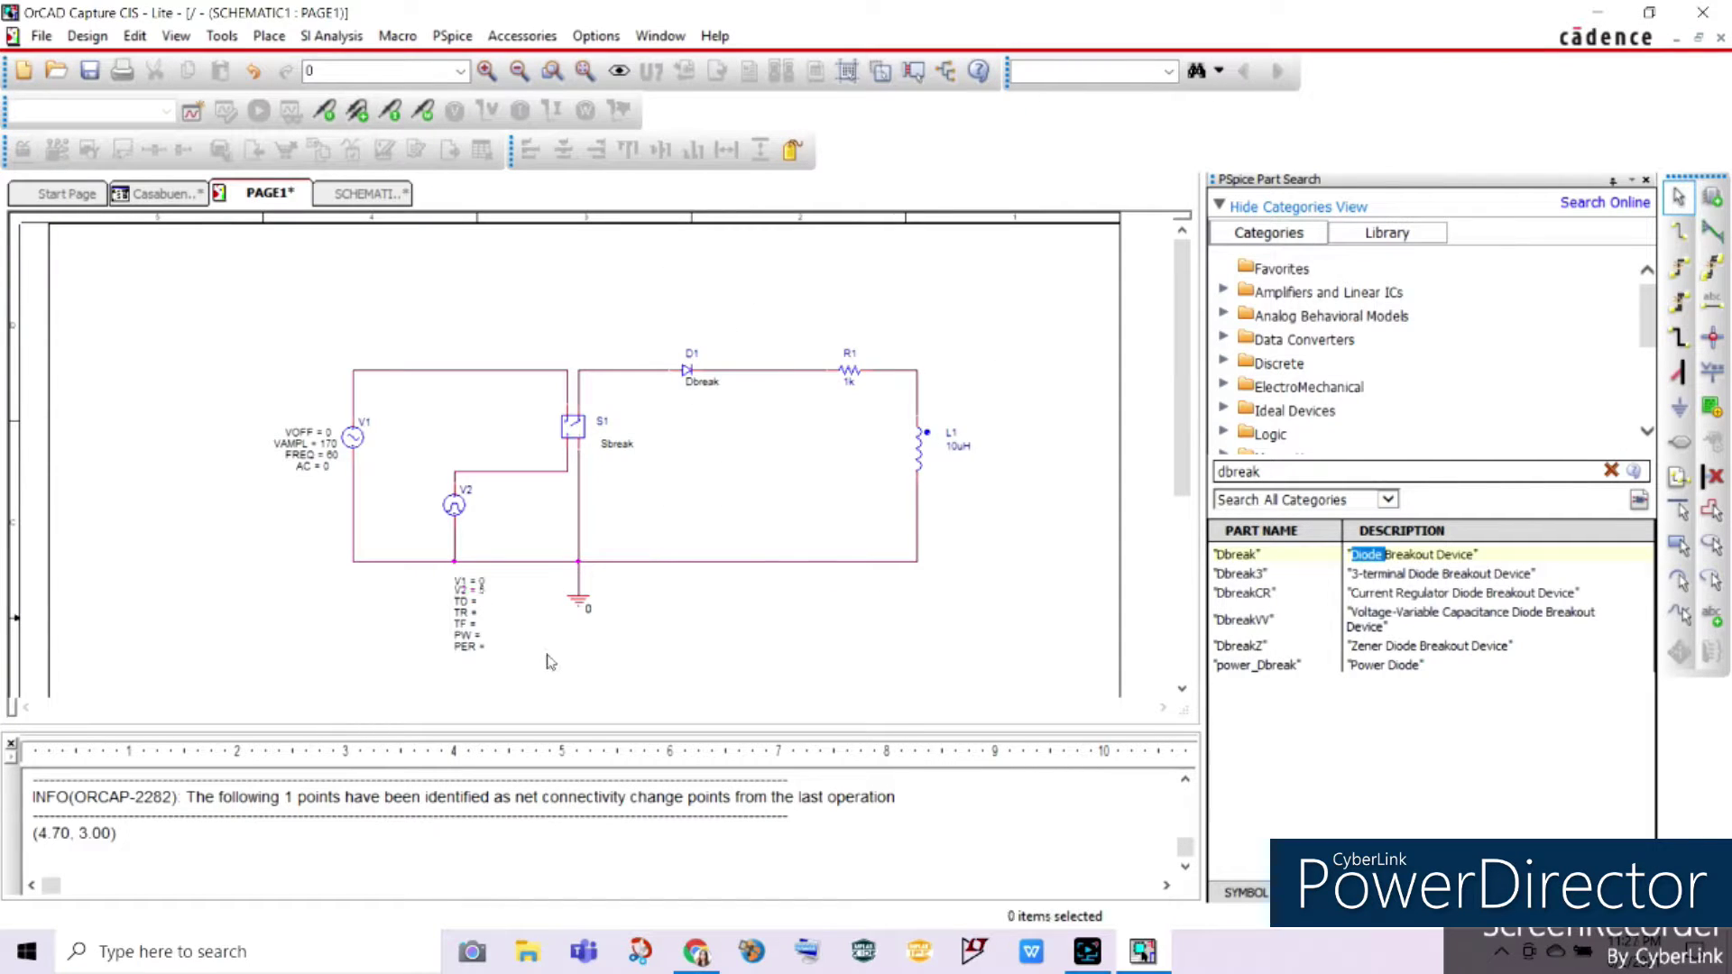
# Give V2 a rise and fall time of 1n and a pulse width of 80ms
pyautogui.doubleClick(468, 619)
pyautogui.write('1n')
pyautogui.press('Return')
pyautogui.click(526, 679)
pyautogui.doubleClick(468, 623)
pyautogui.write('1n')
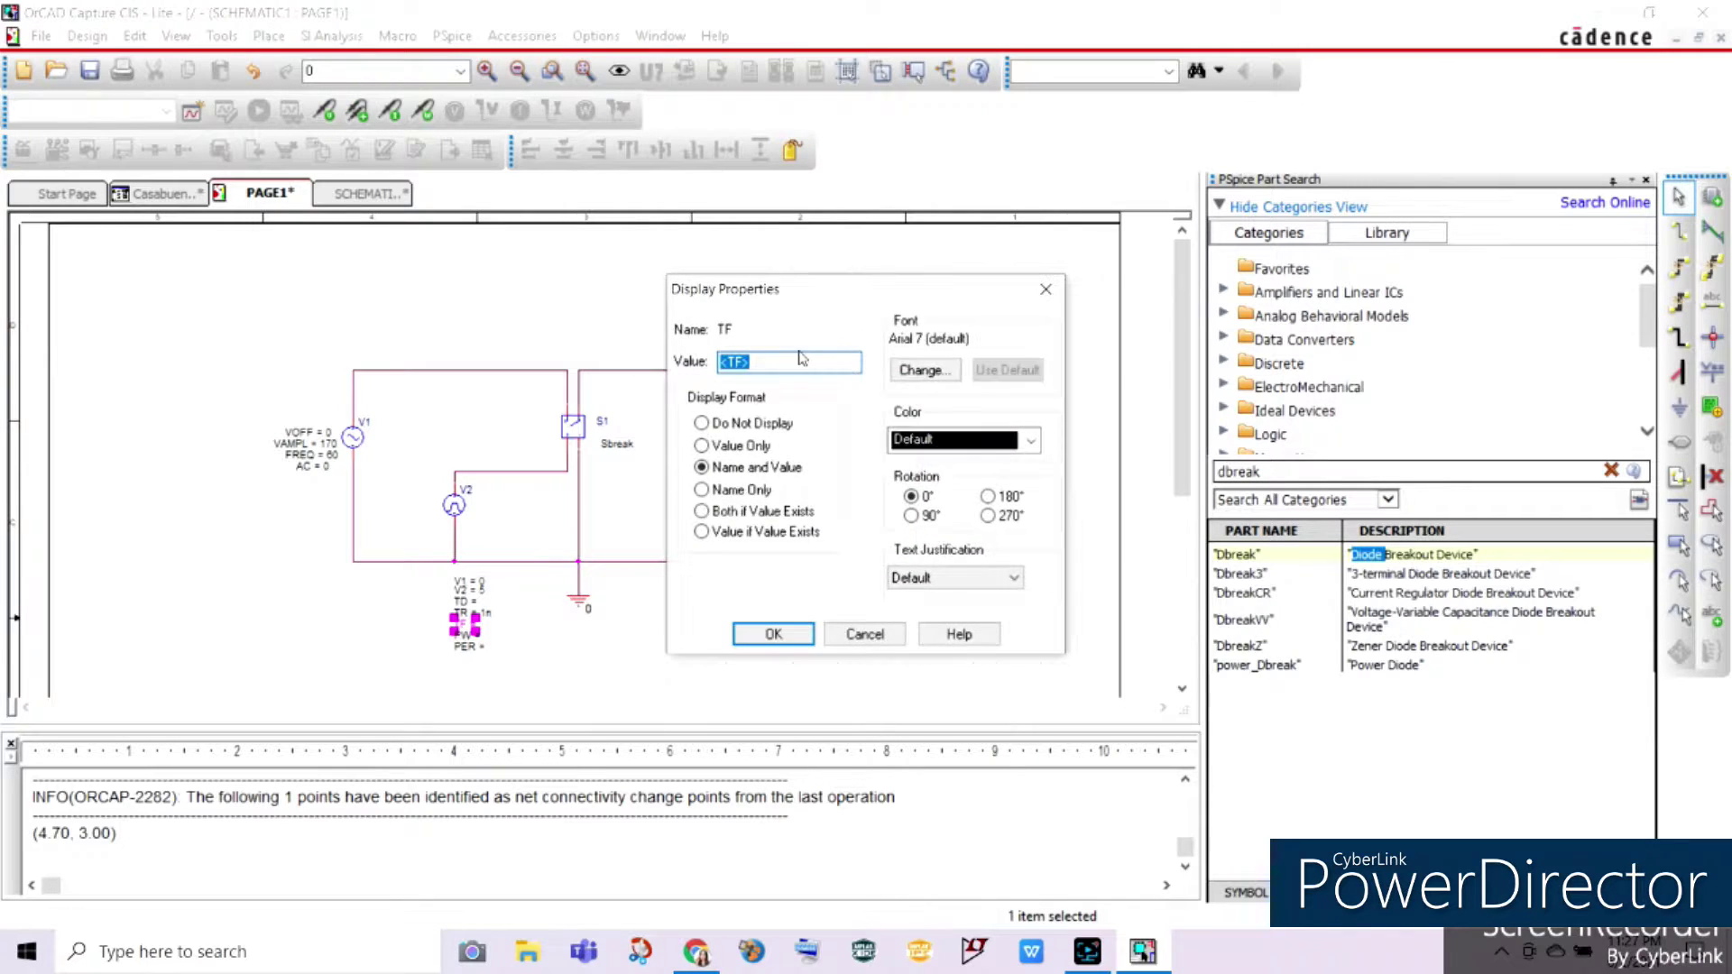
pyautogui.press('Return')
pyautogui.click(579, 691)
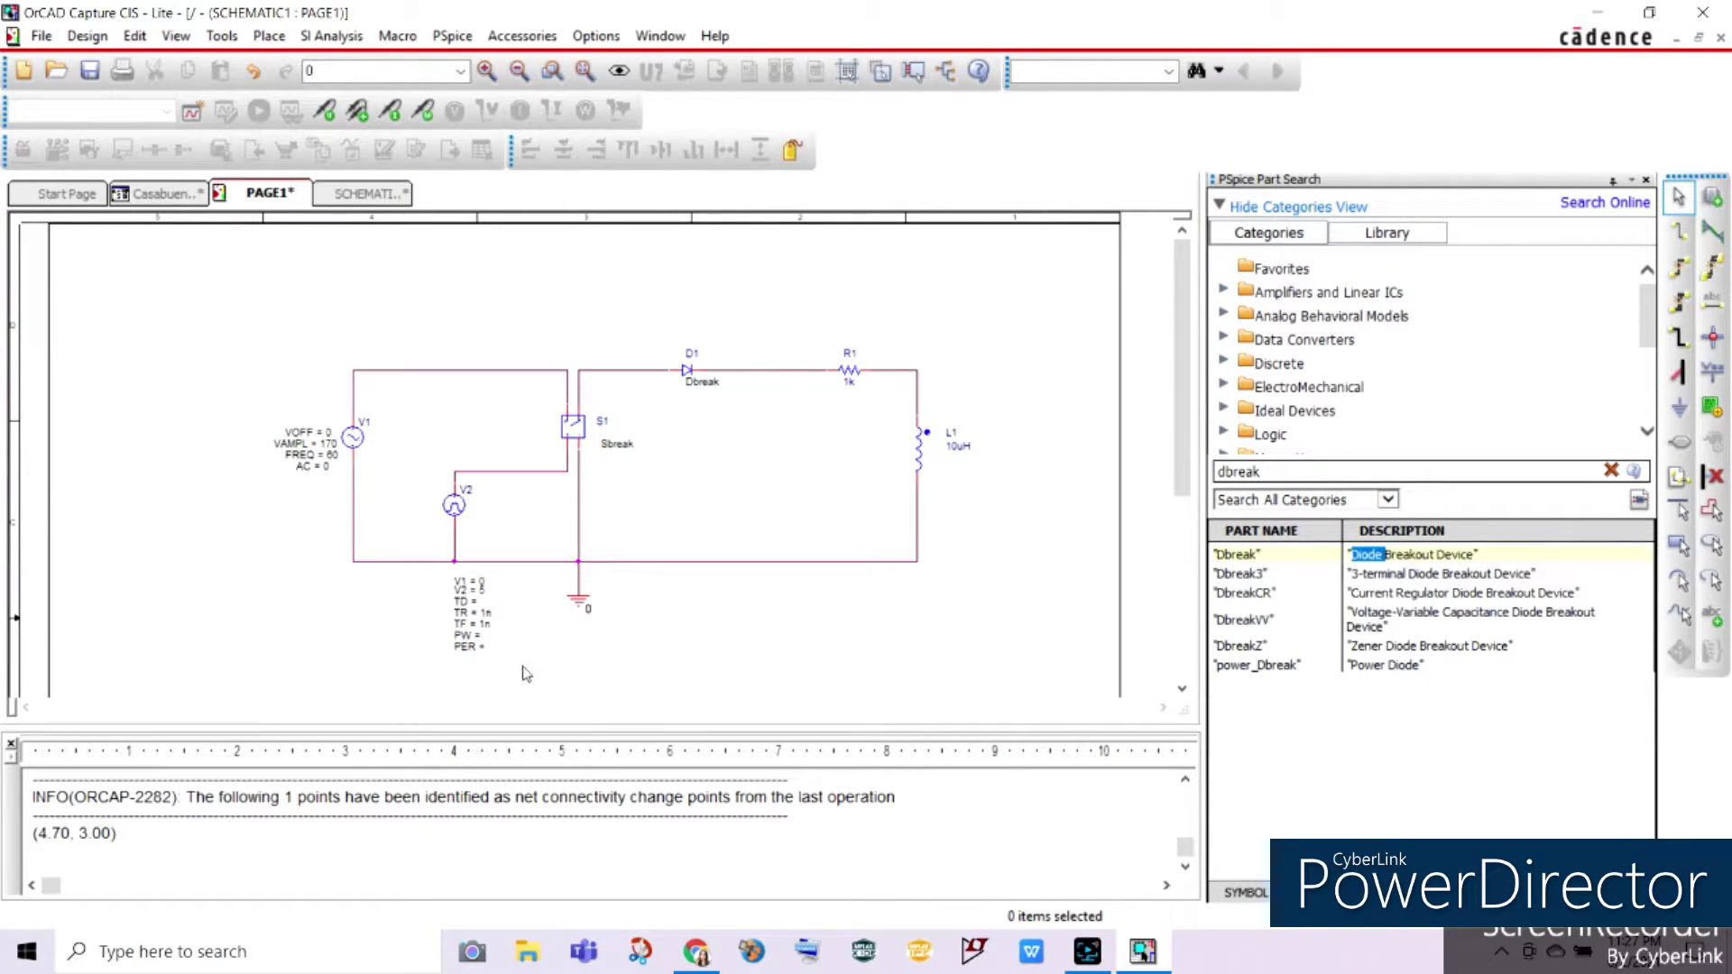
pyautogui.doubleClick(465, 637)
pyautogui.write('8')
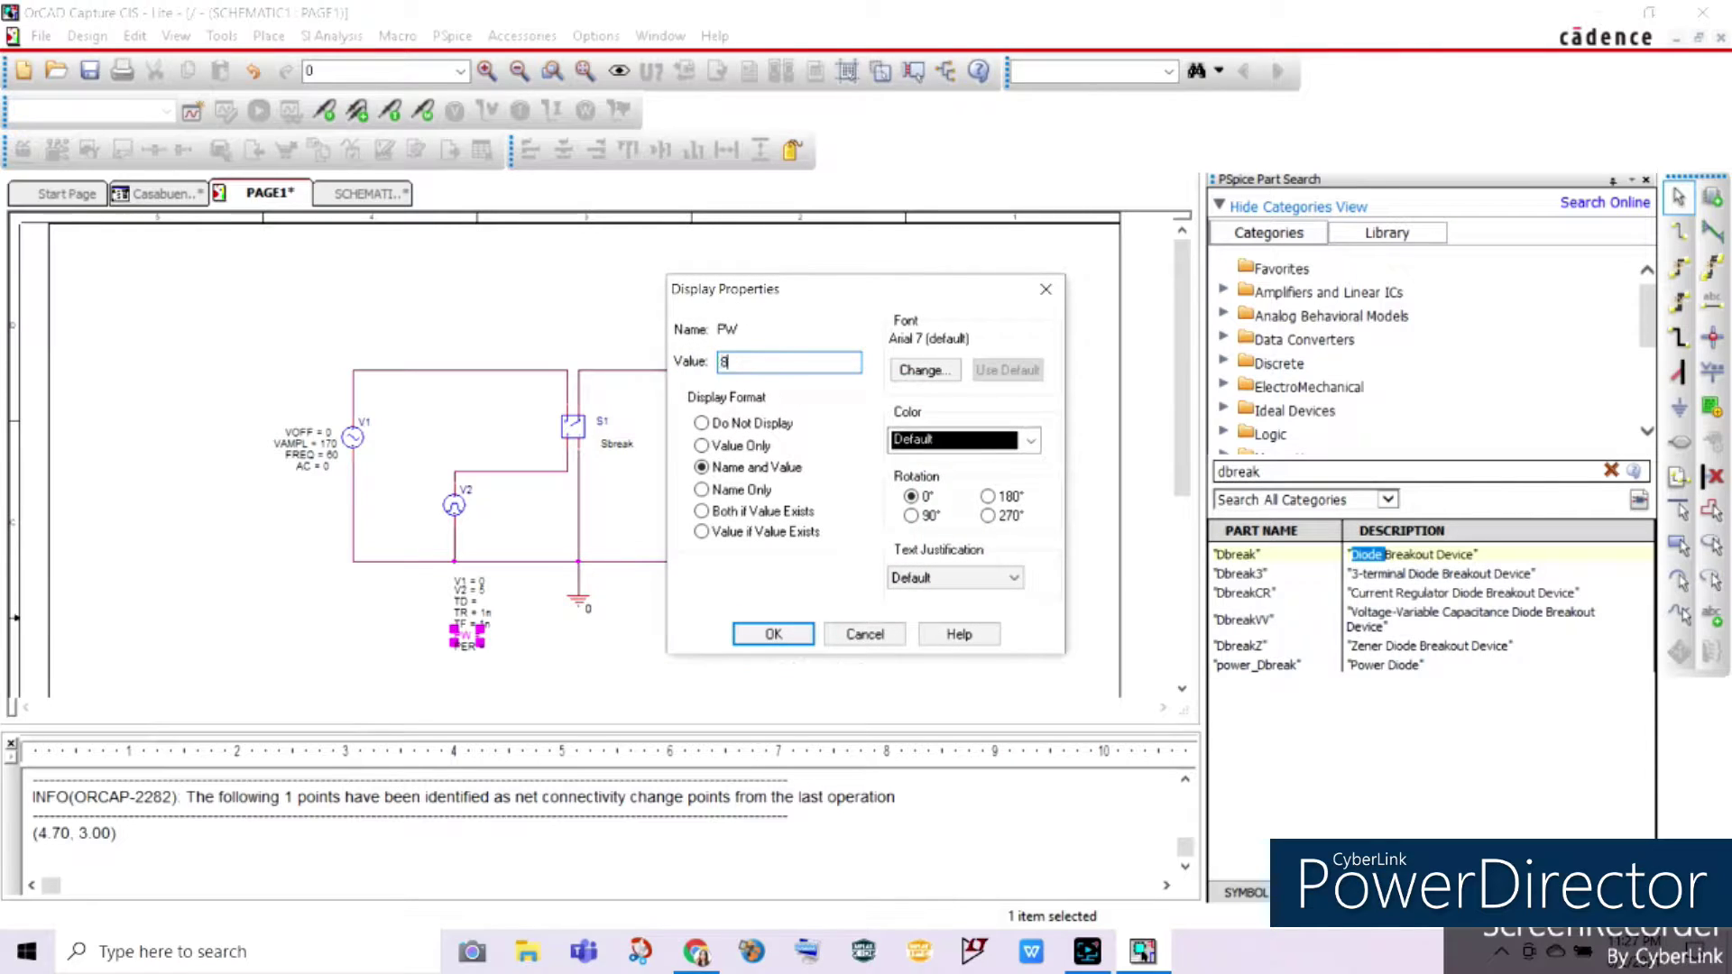
pyautogui.write('0ms')
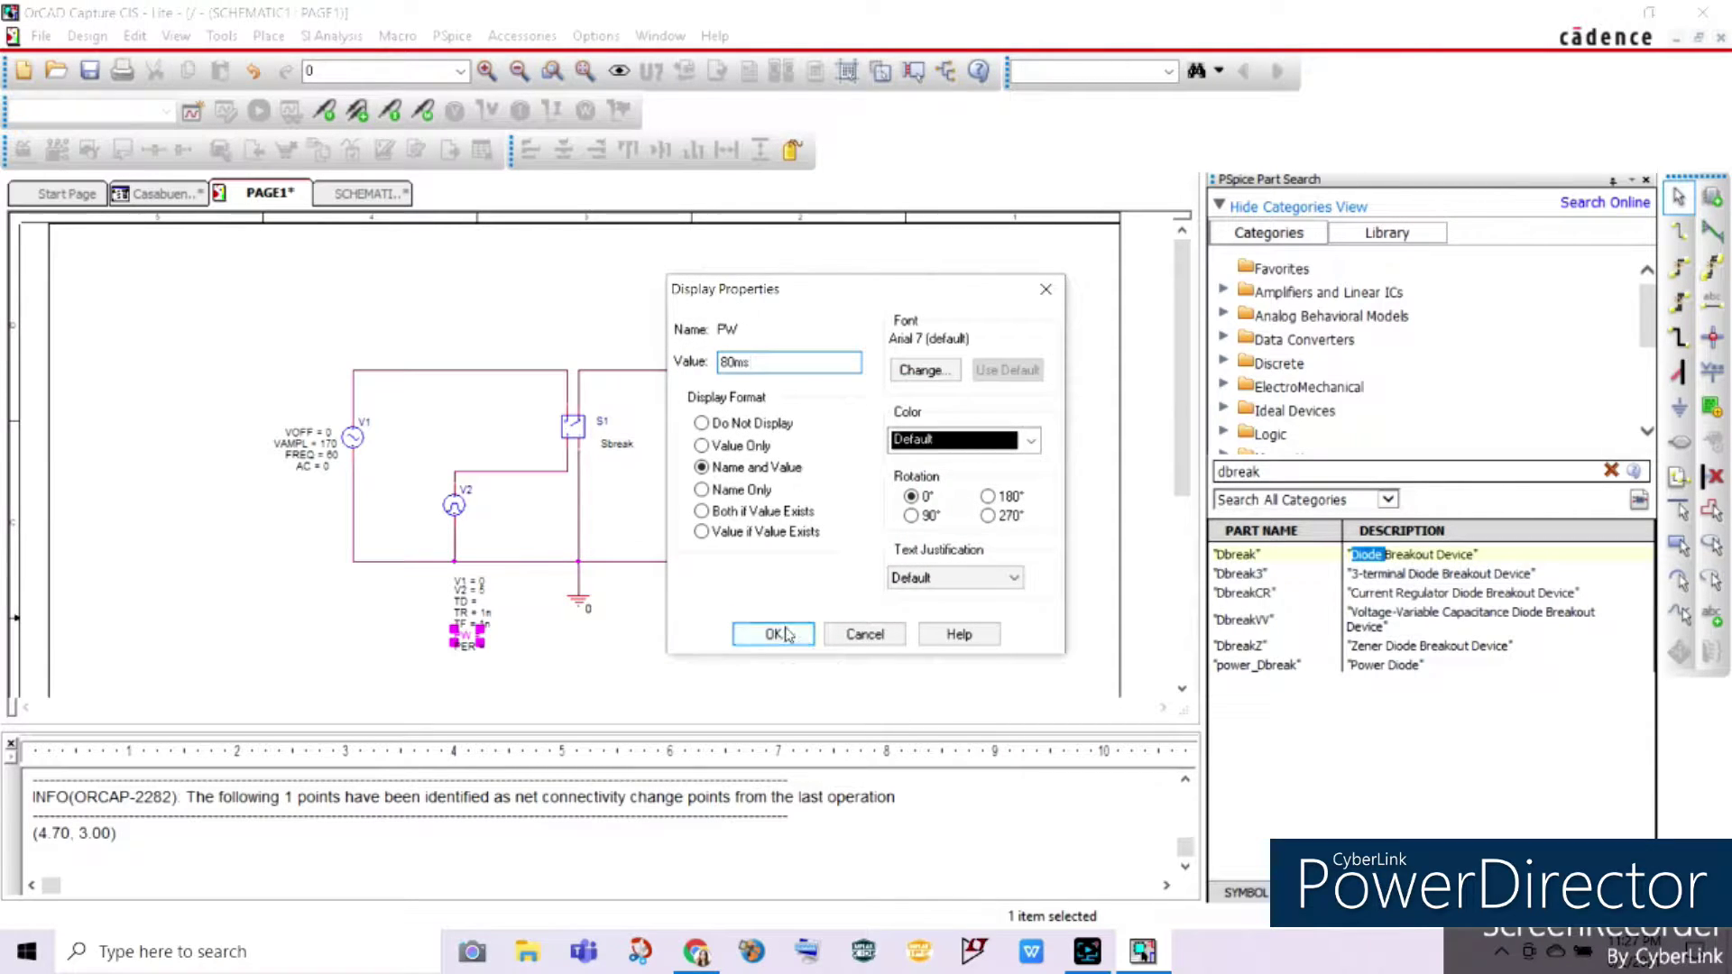
pyautogui.click(785, 634)
pyautogui.click(636, 646)
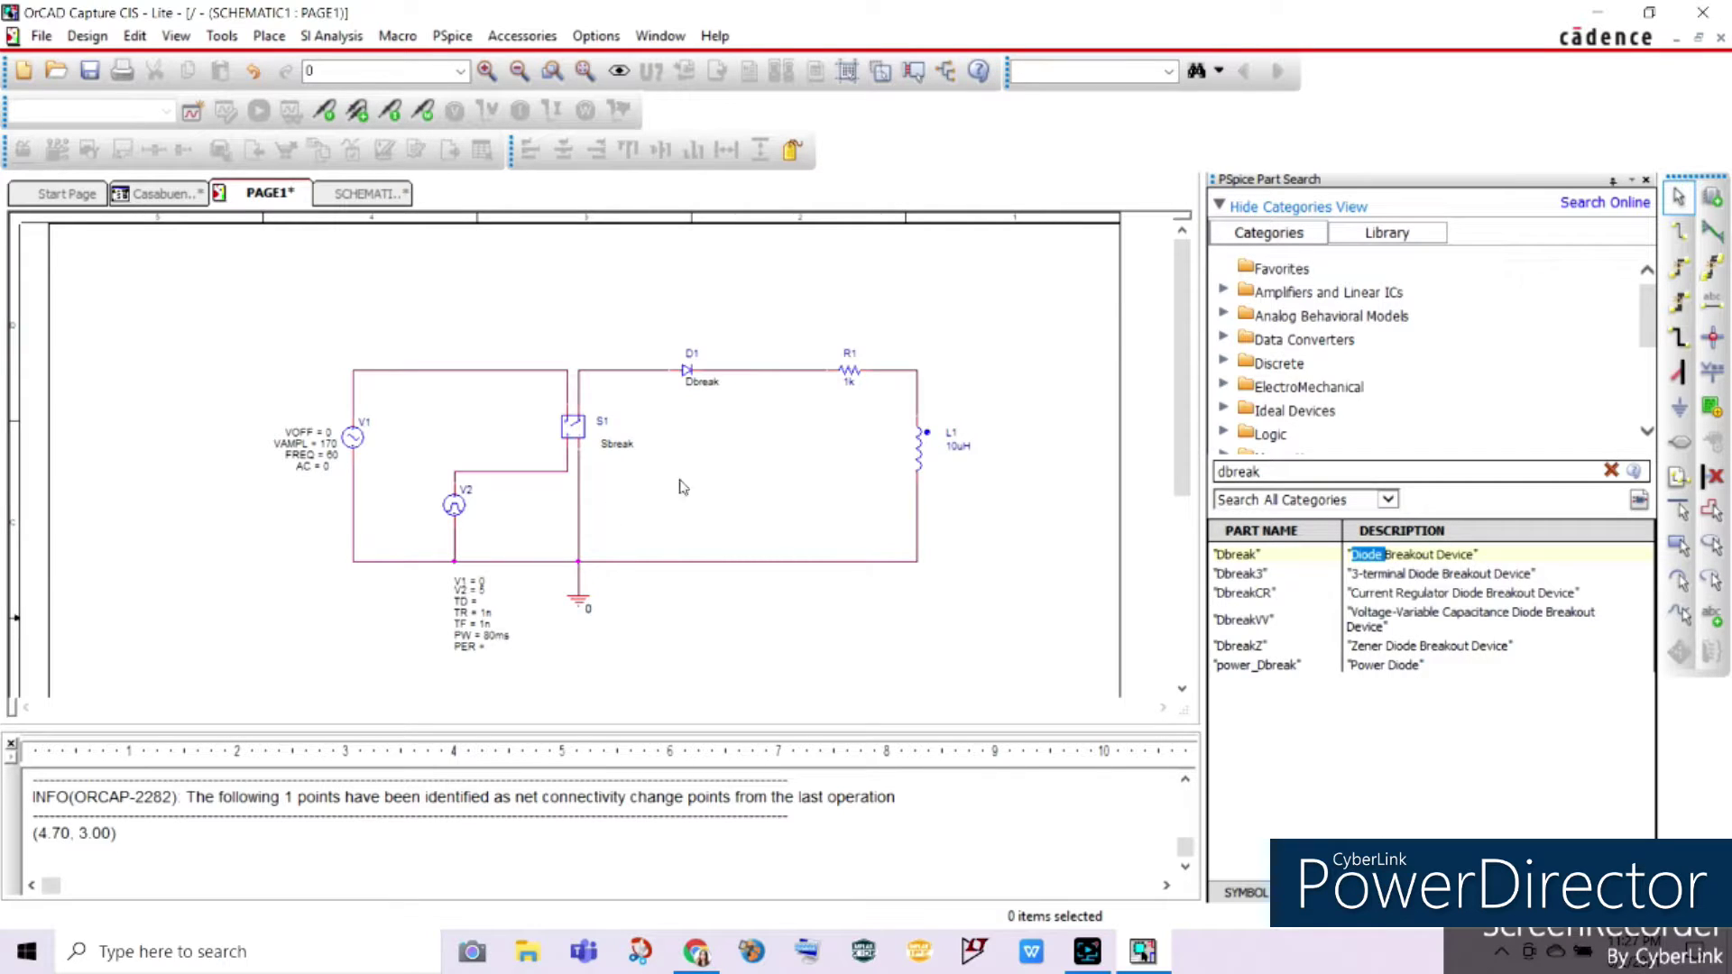
# Change inductor L1's value to 40mH
pyautogui.doubleClick(962, 448)
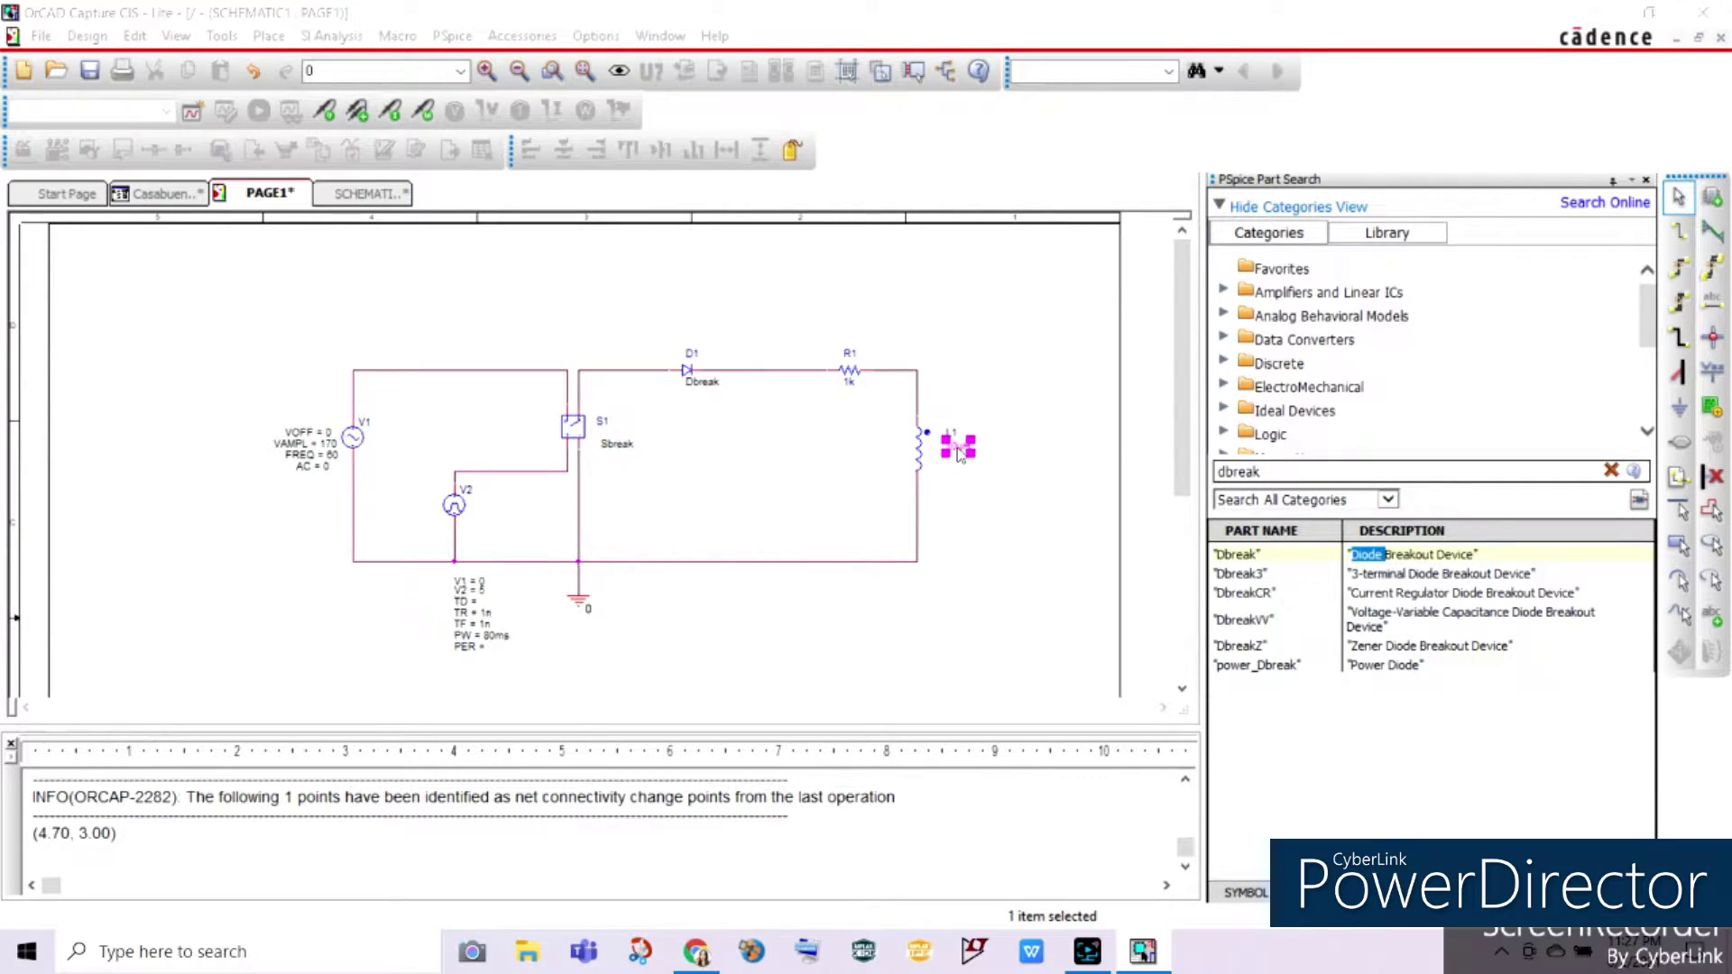
pyautogui.write('30')
pyautogui.press('BackSpace')
pyautogui.write('40mH')
pyautogui.press('Return')
pyautogui.click(726, 408)
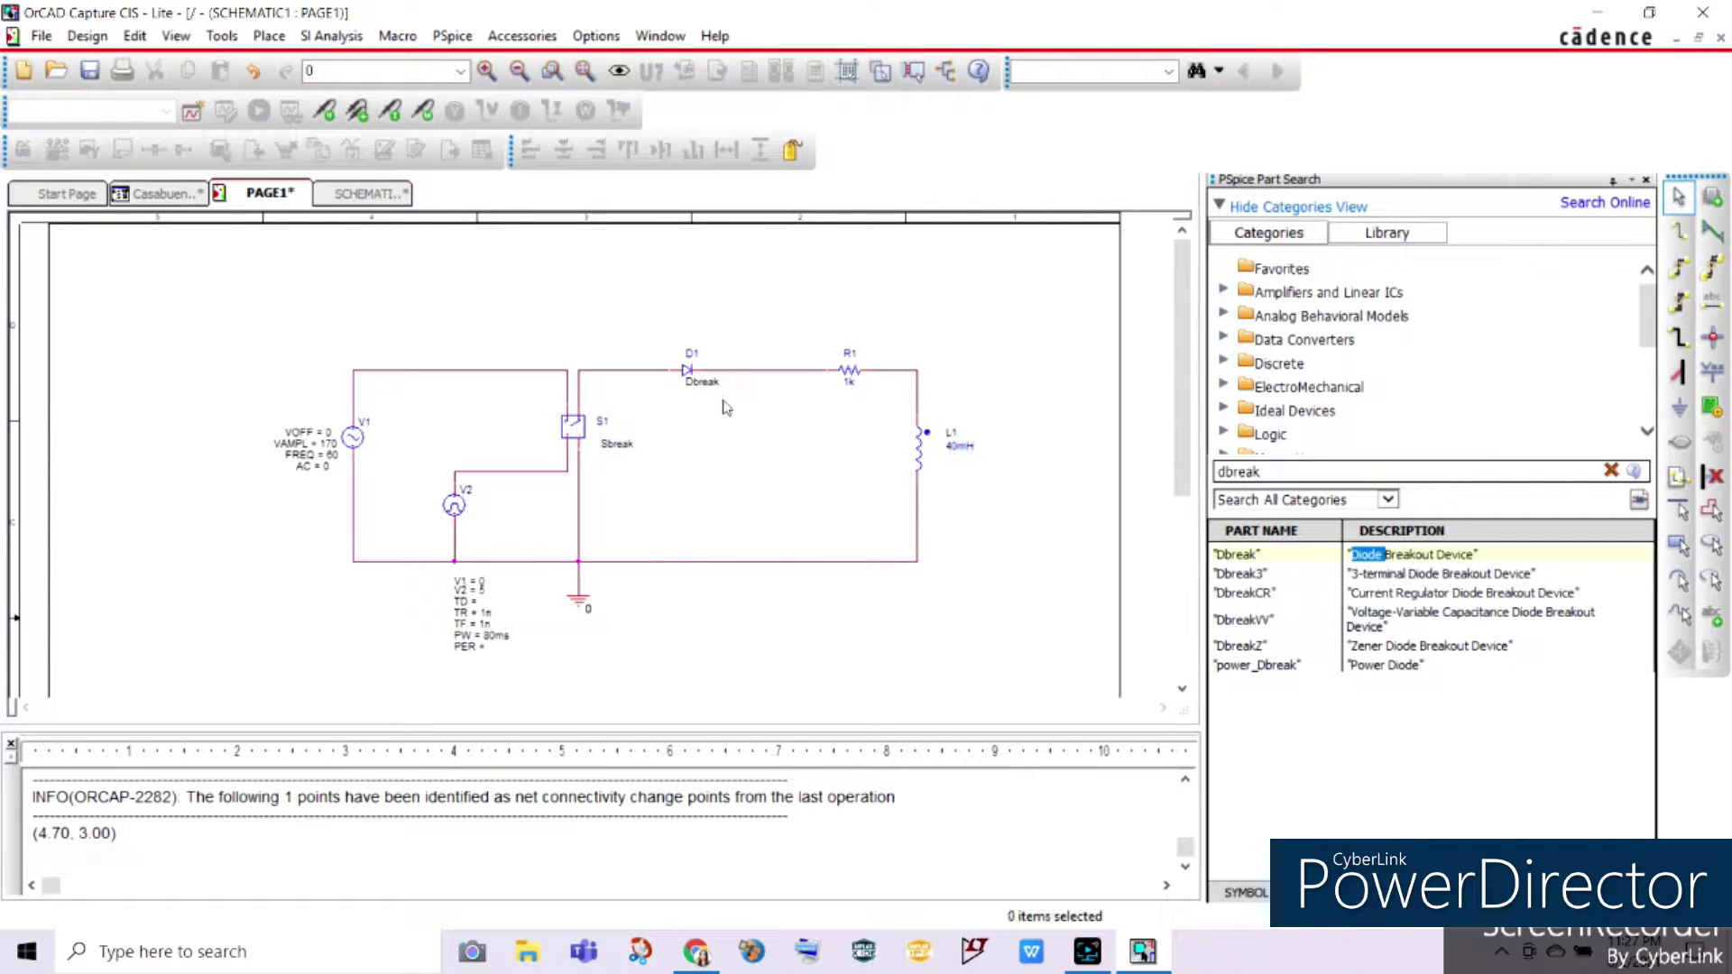
# Set resistor R1 to 20 and check the whole circuit
pyautogui.doubleClick(852, 388)
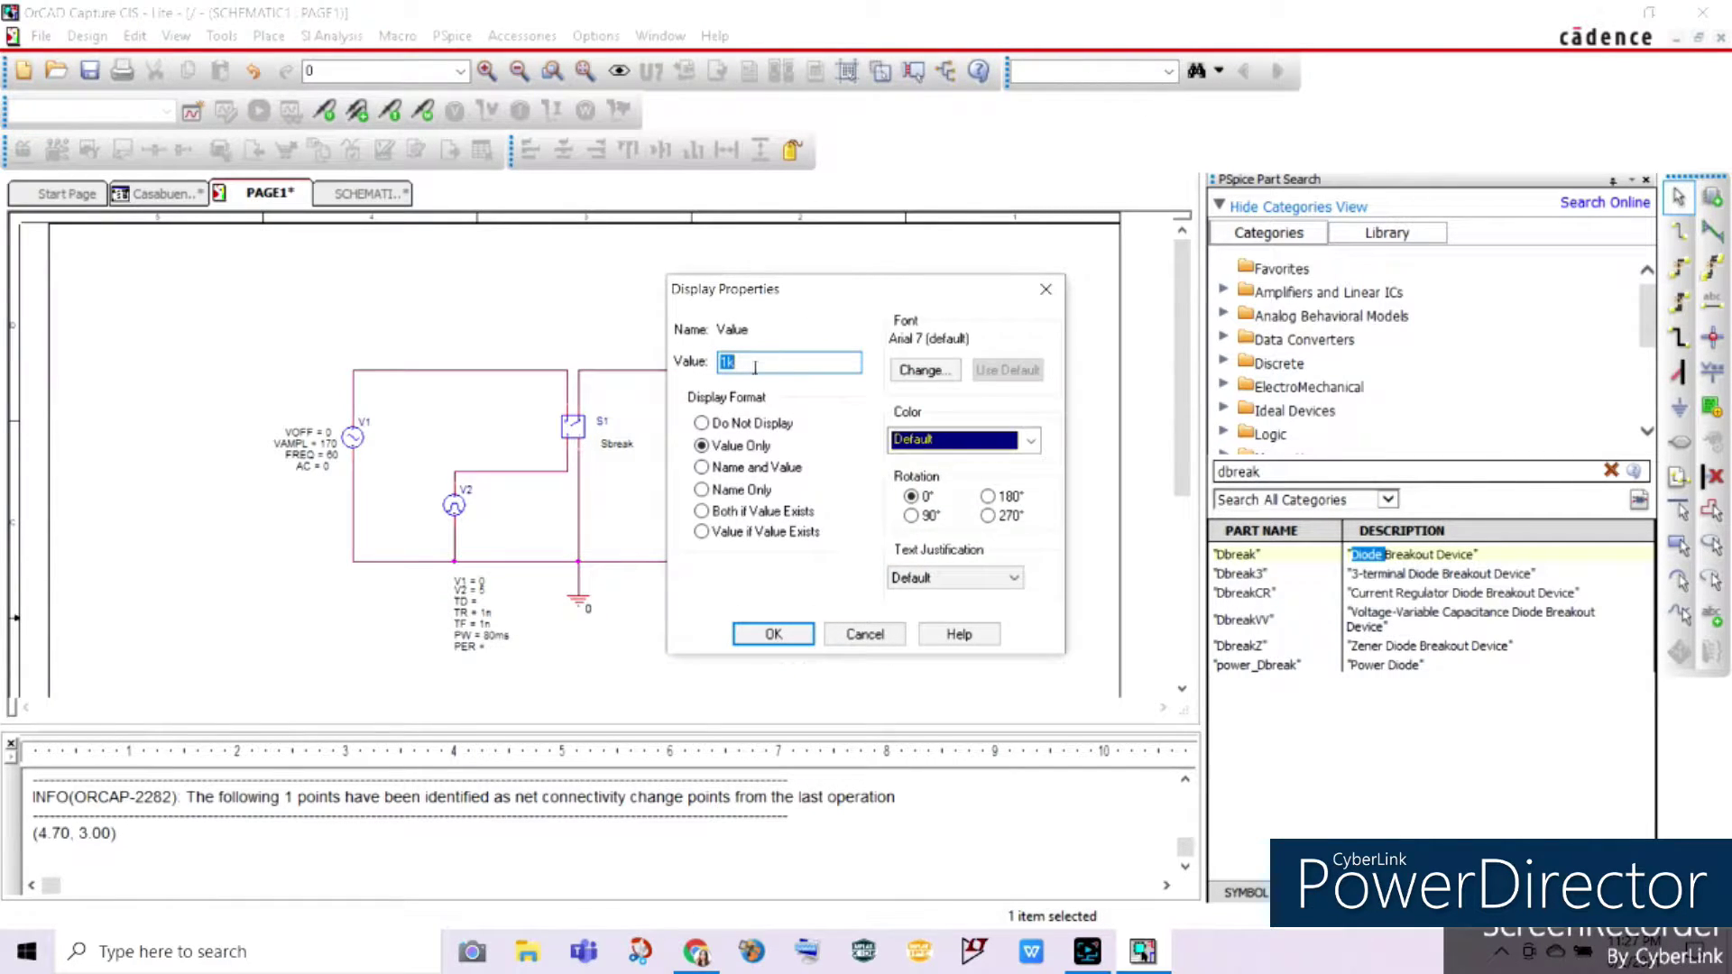
pyautogui.press('Return')
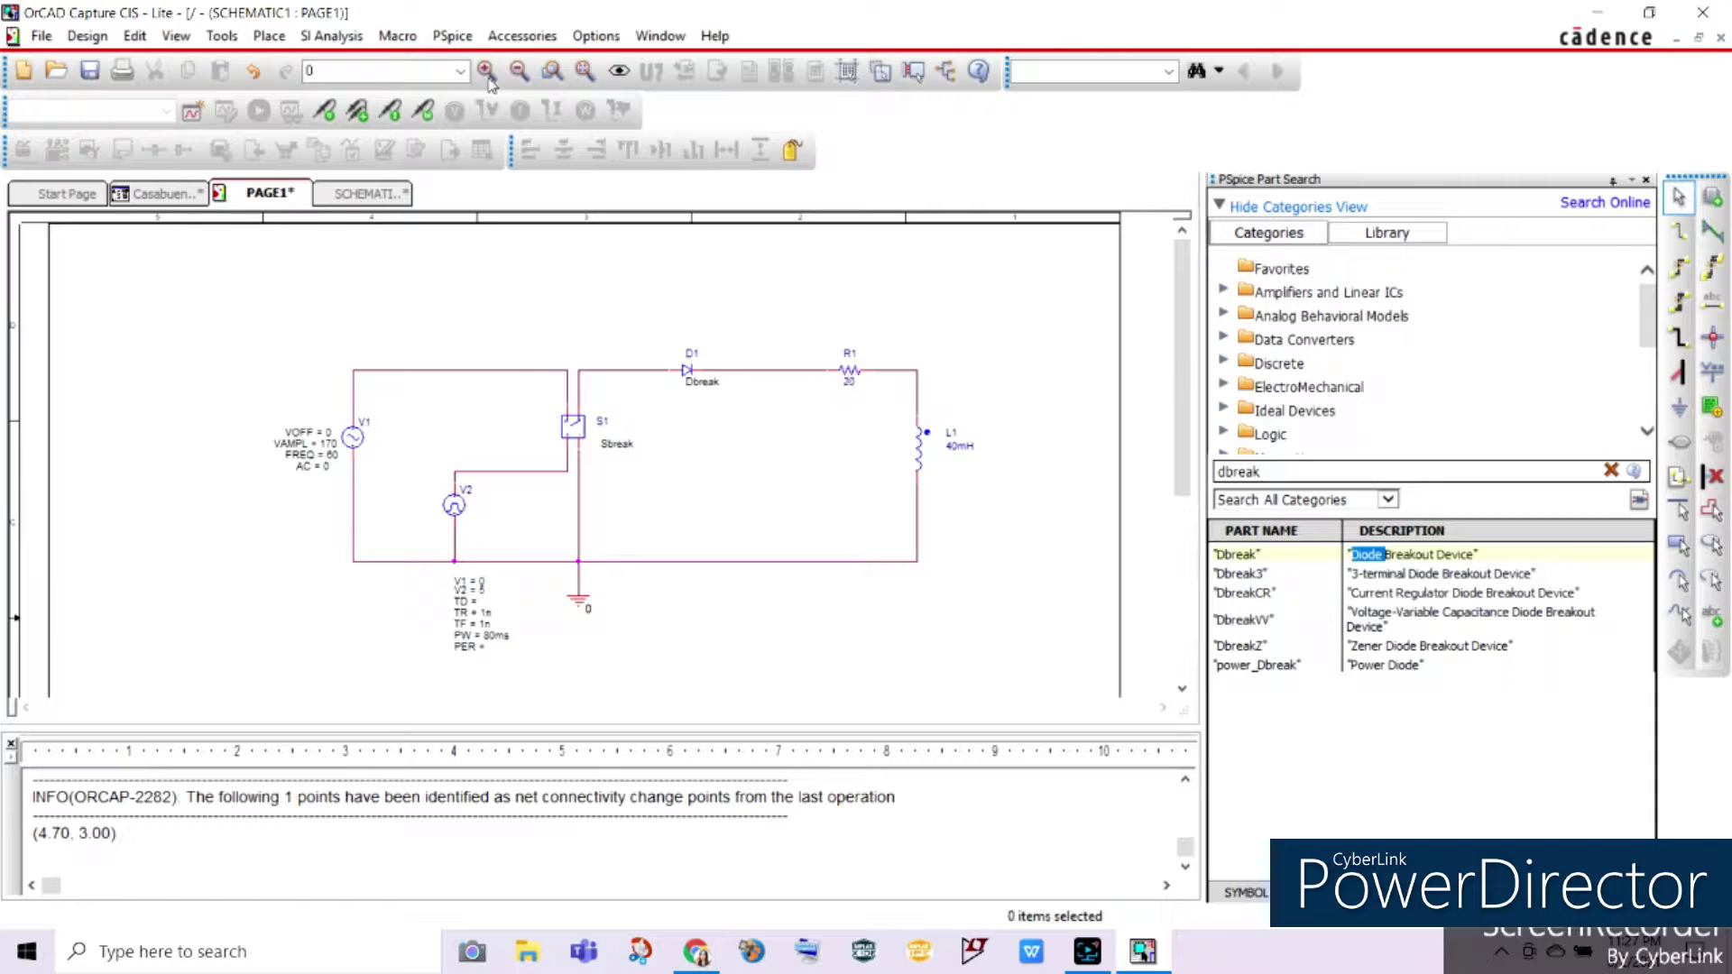
pyautogui.click(488, 72)
pyautogui.scroll(1, 623, 367)
pyautogui.moveTo(712, 719); pyautogui.dragTo(729, 719)
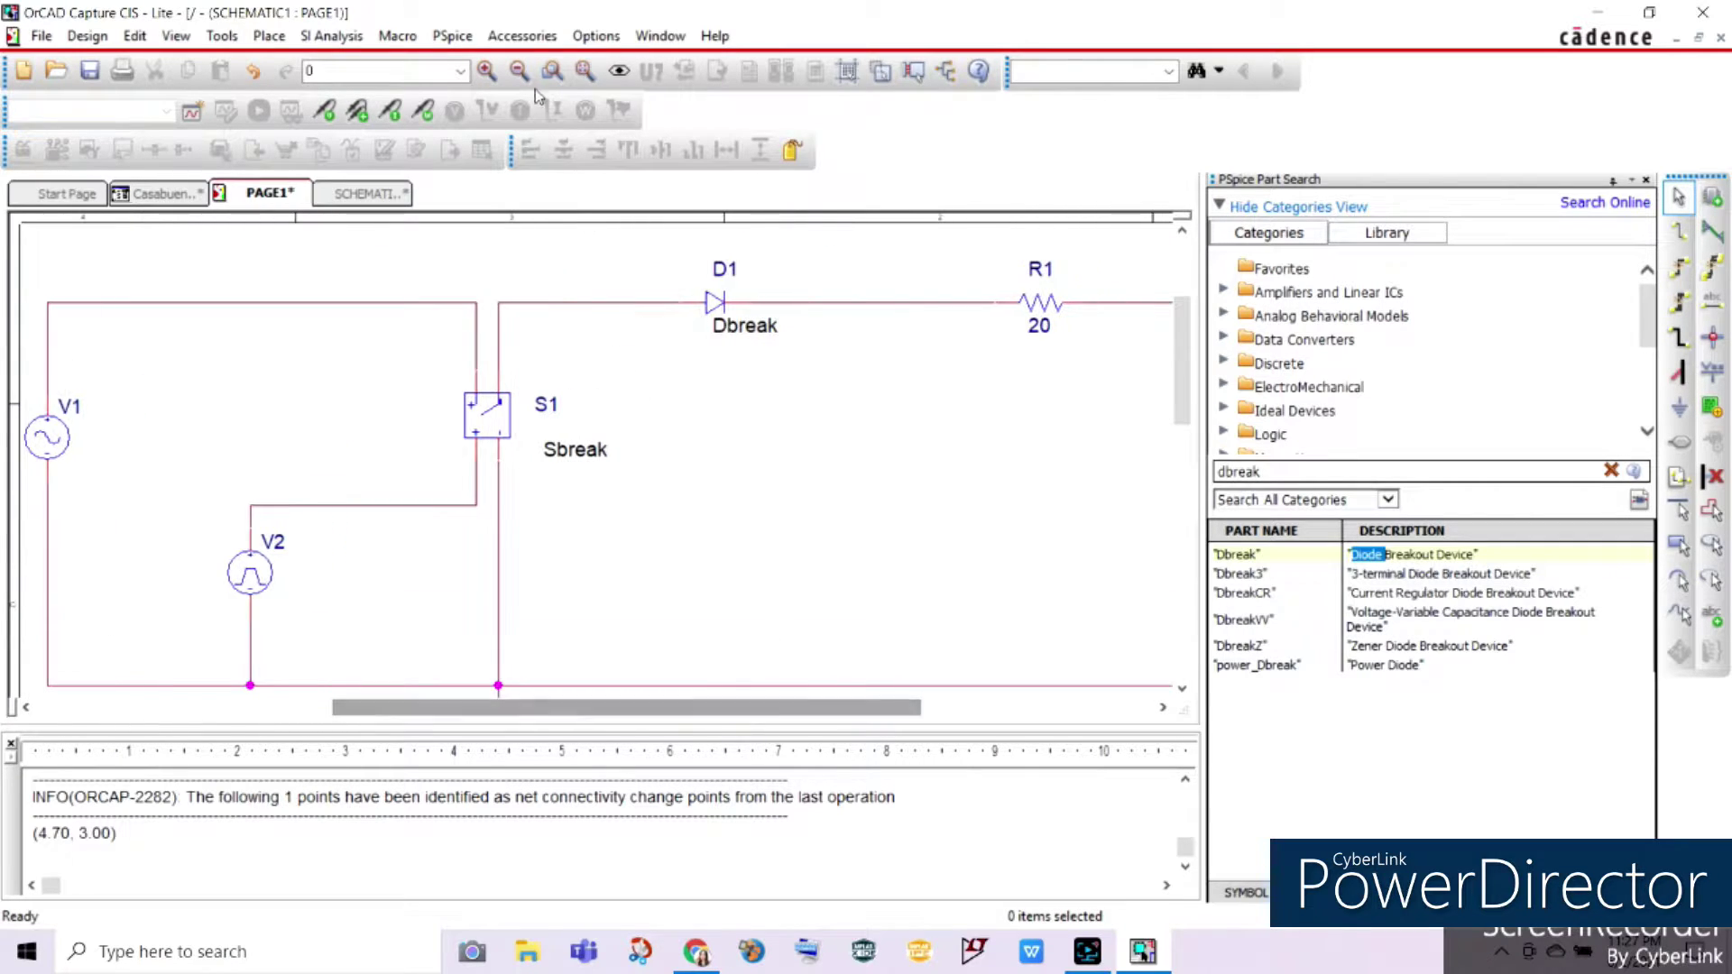
pyautogui.click(520, 72)
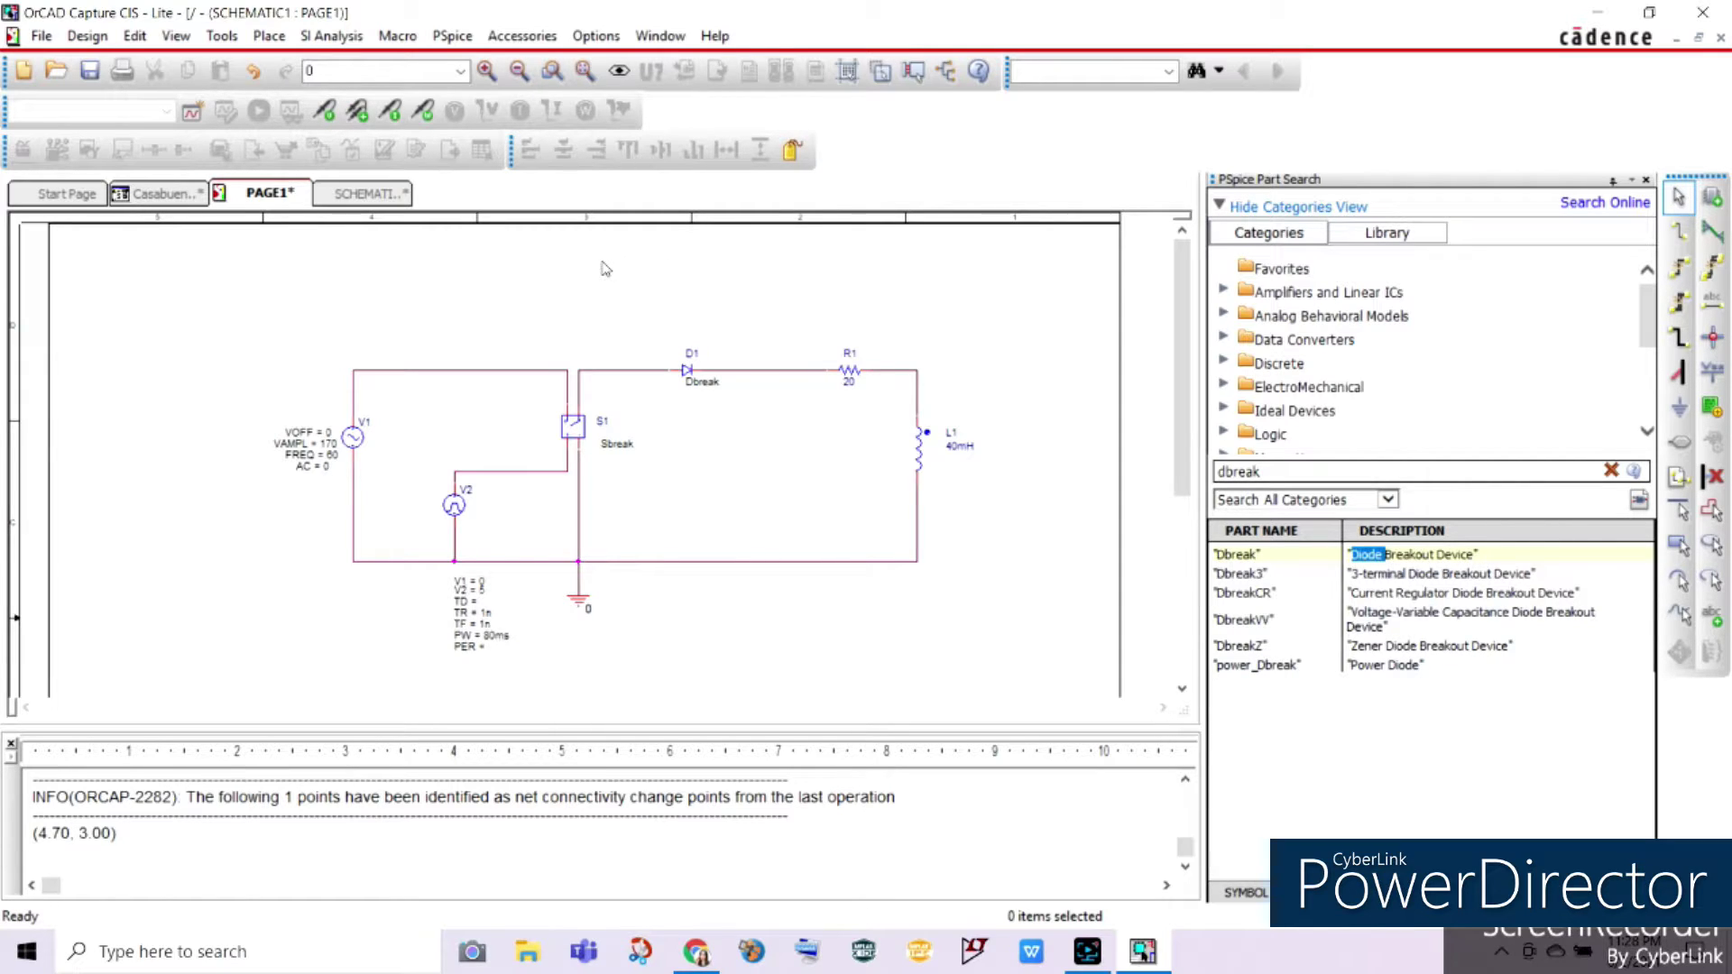
pyautogui.click(269, 35)
# Place a PARAM part from the SPECIAL library below the bottom wire and open its properties
pyautogui.click(300, 102)
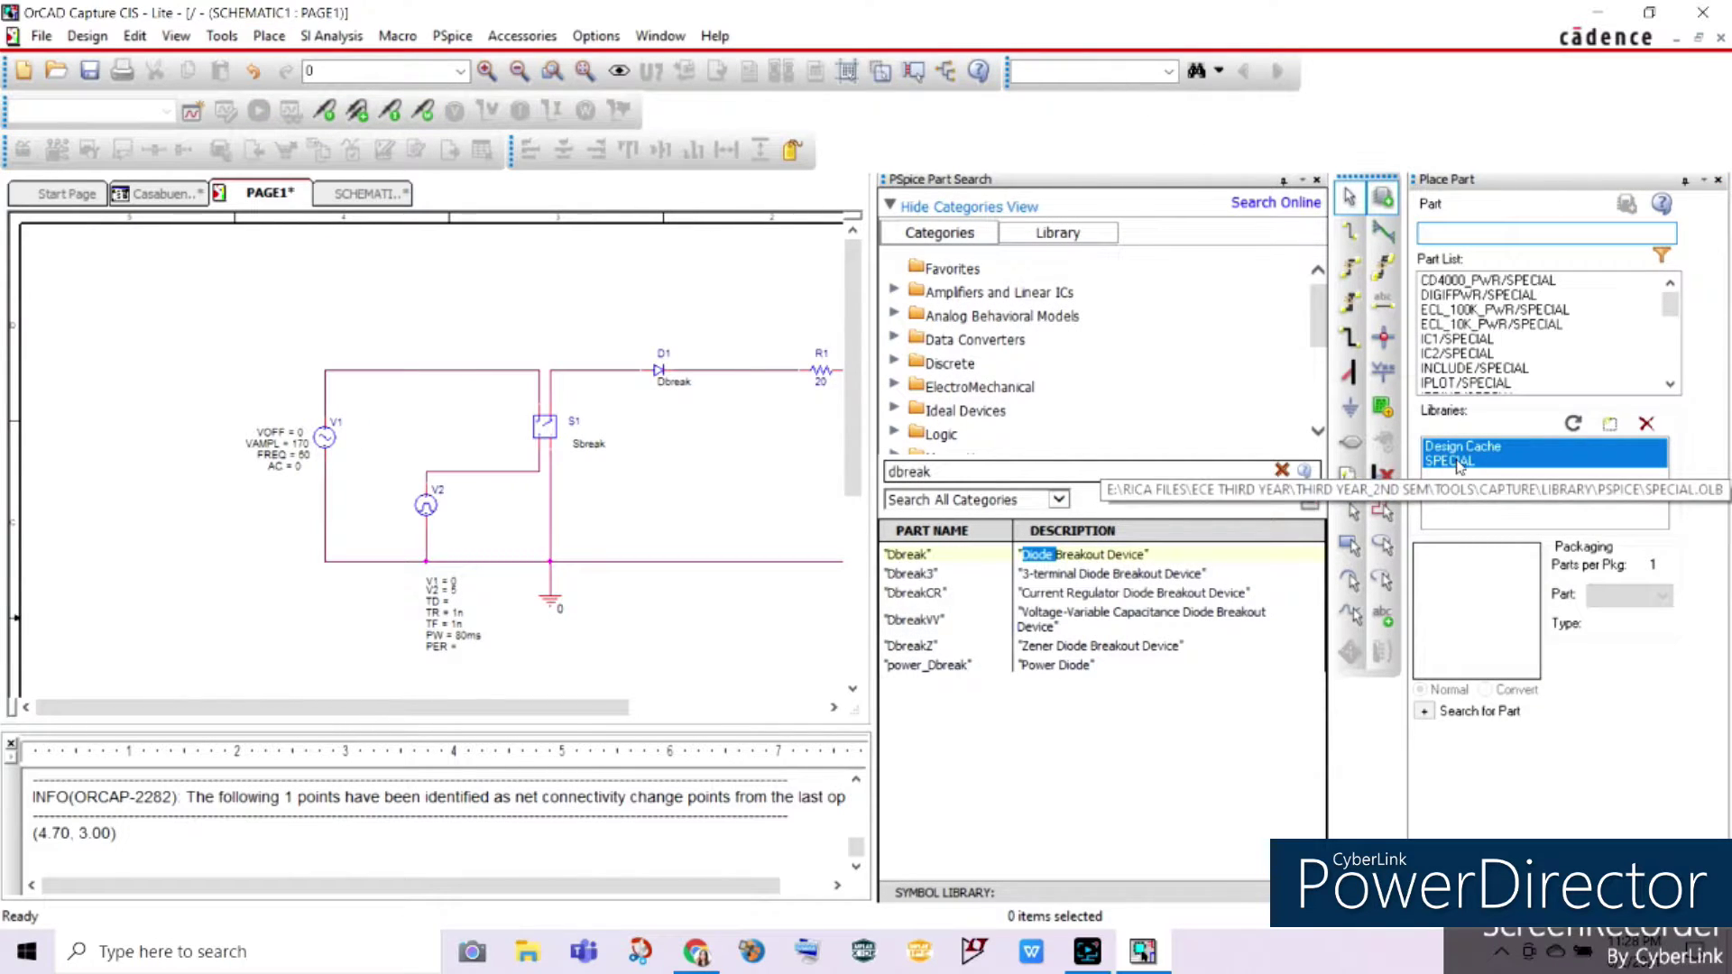
pyautogui.click(1469, 462)
pyautogui.click(1469, 237)
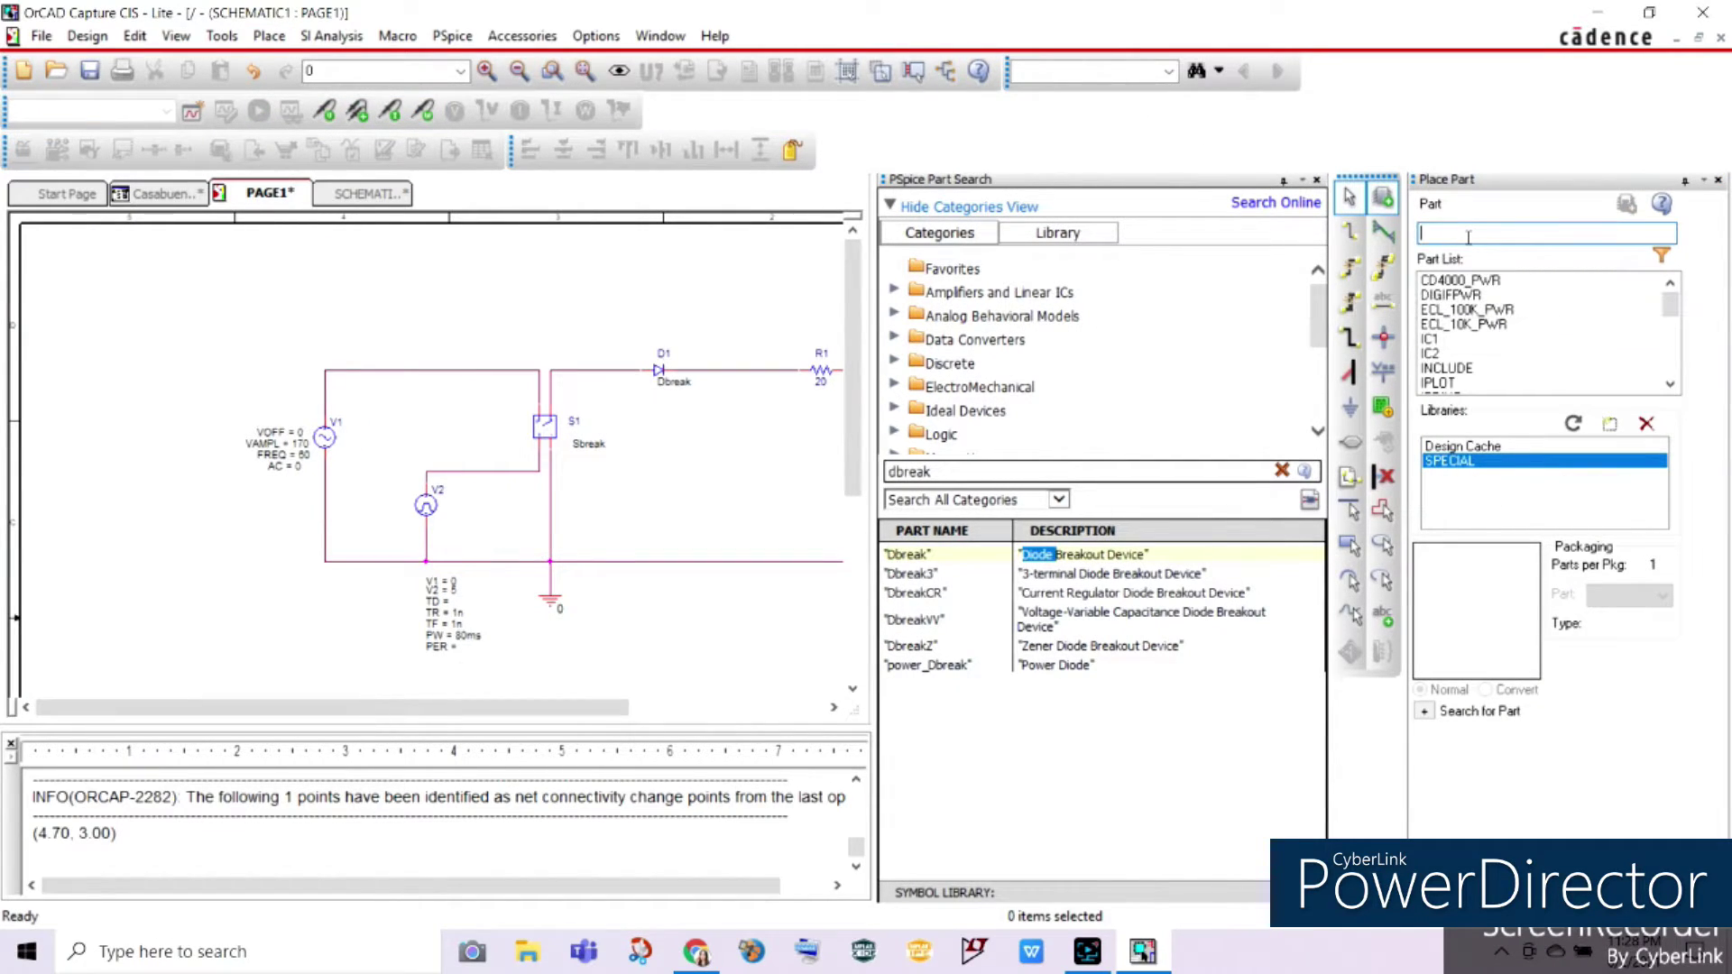
pyautogui.write('PARAM')
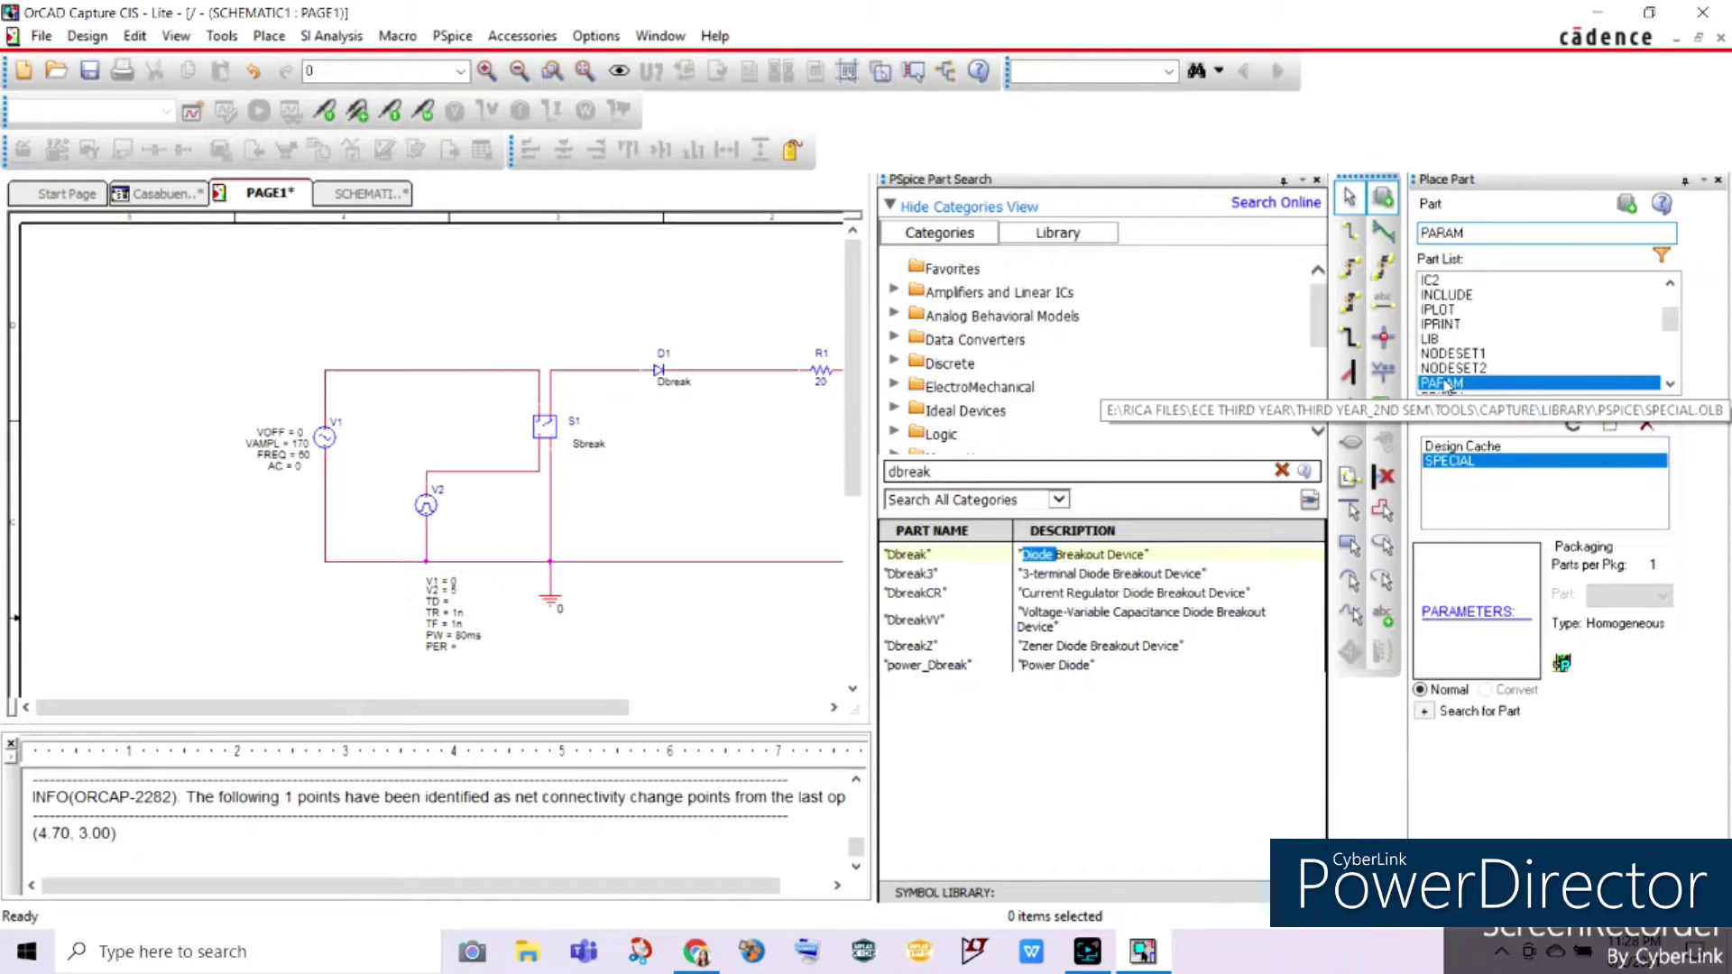
pyautogui.doubleClick(1504, 380)
pyautogui.scroll(-1, 632, 487)
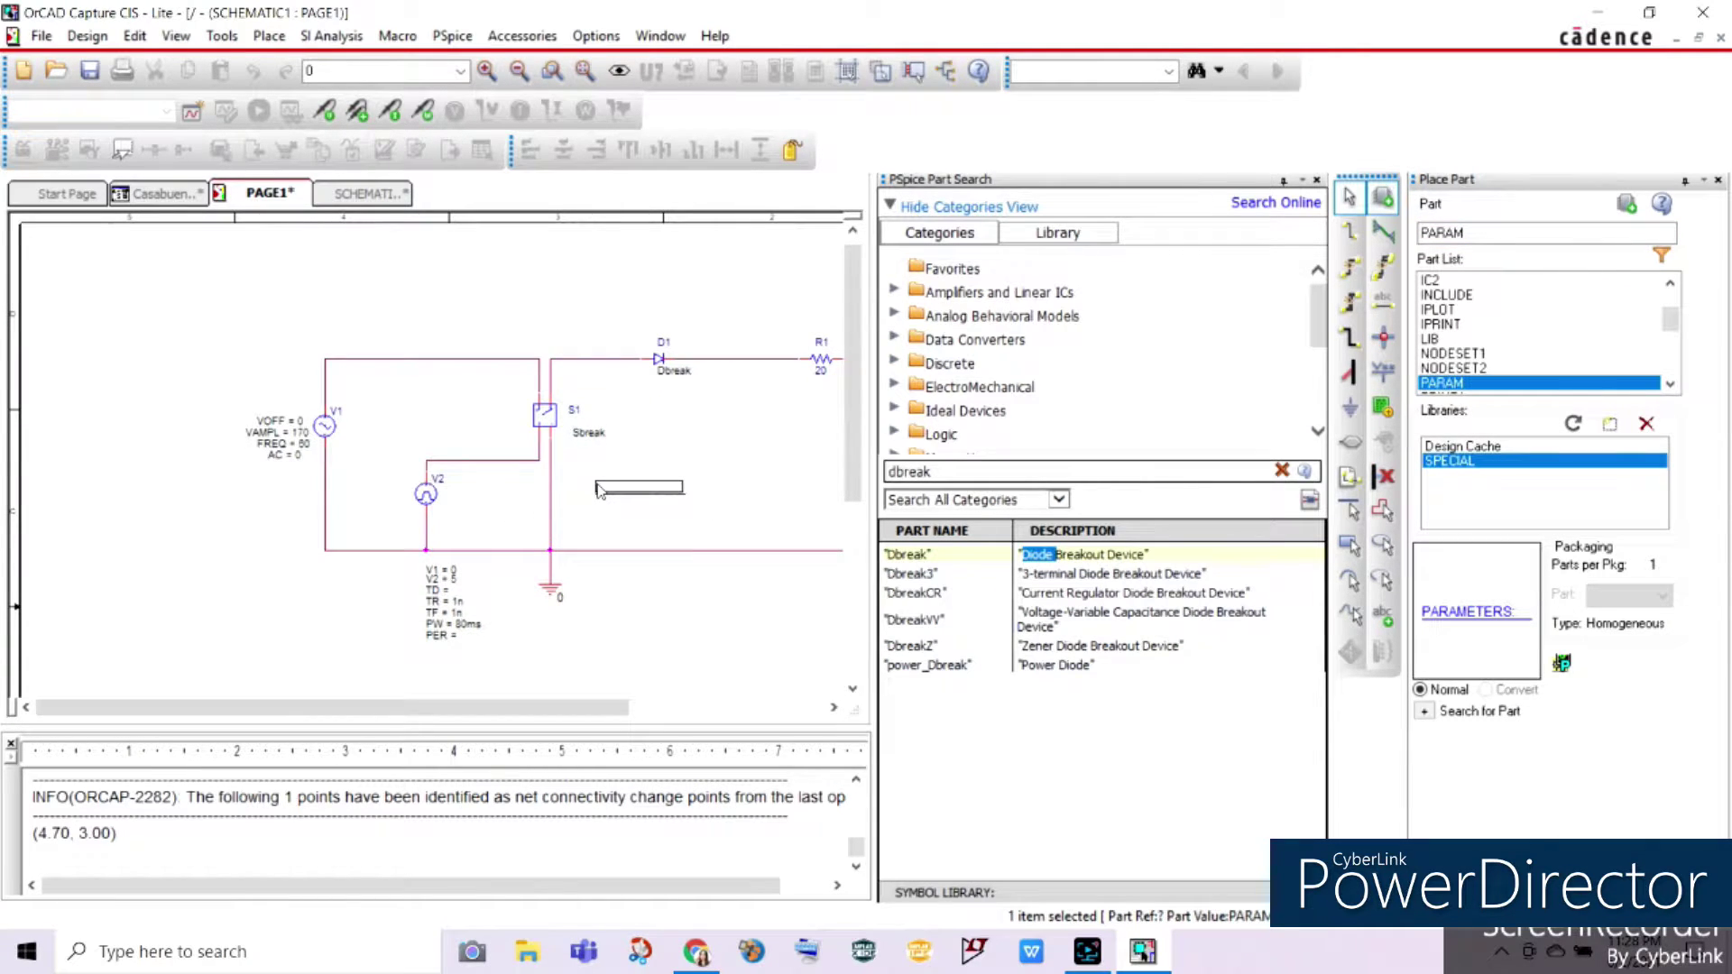
pyautogui.click(585, 566)
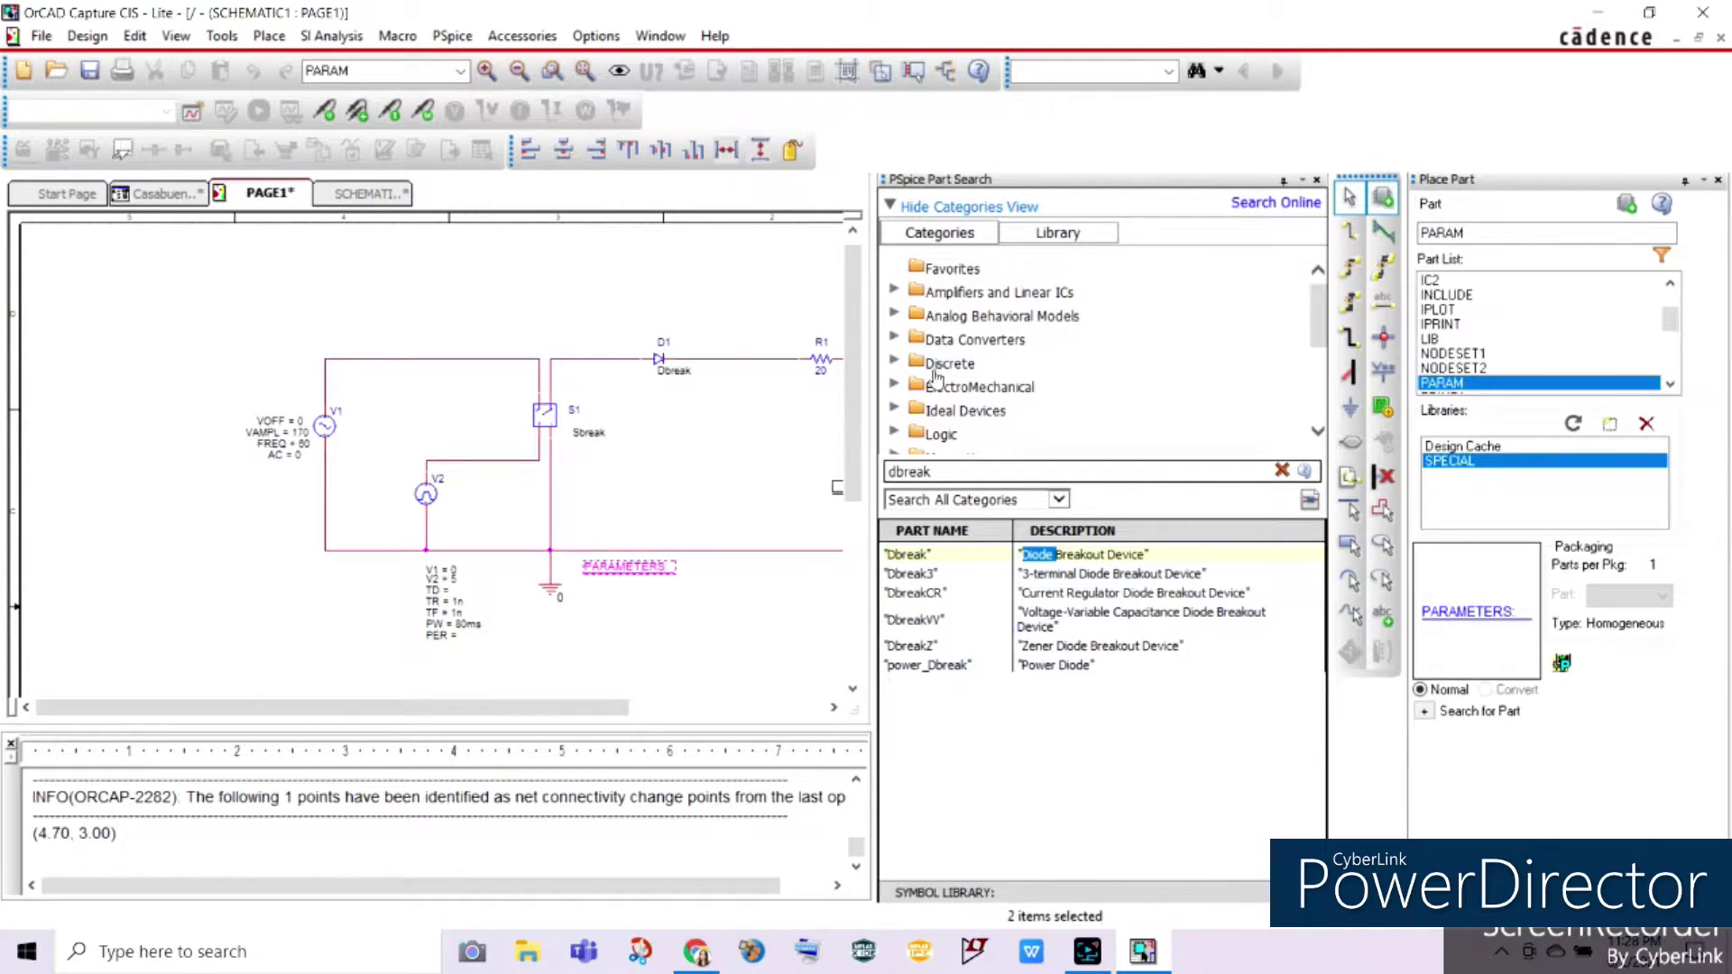
pyautogui.click(1317, 179)
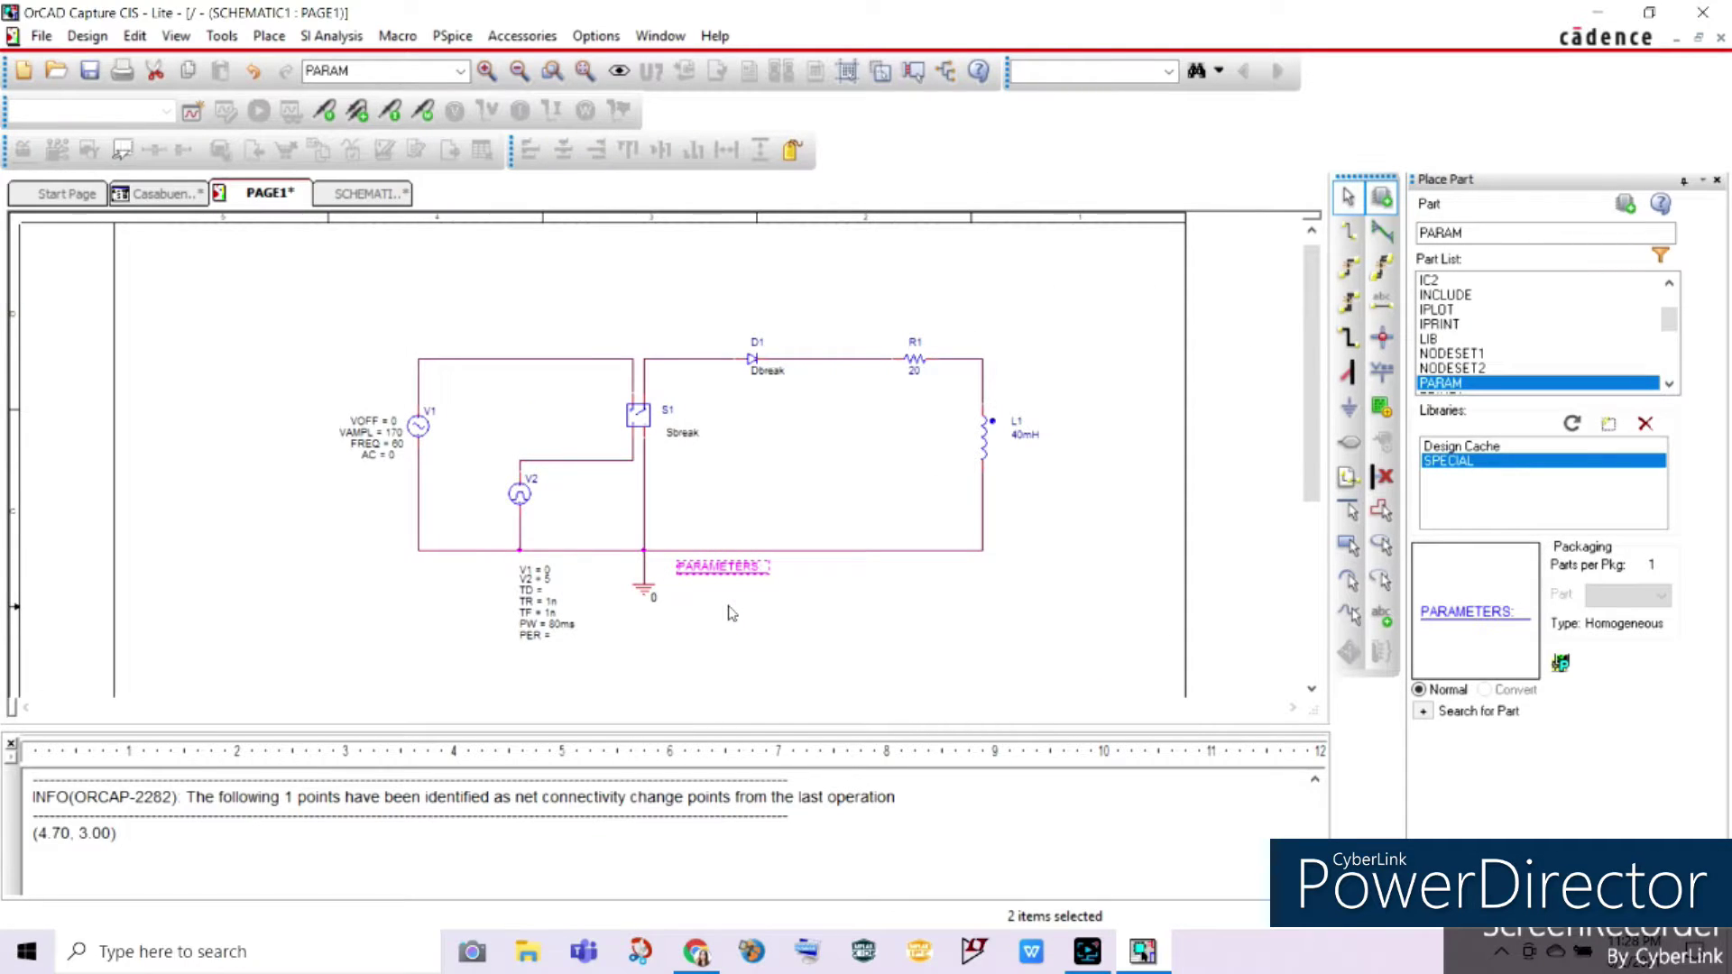
pyautogui.click(731, 613)
pyautogui.scroll(2, 749, 632)
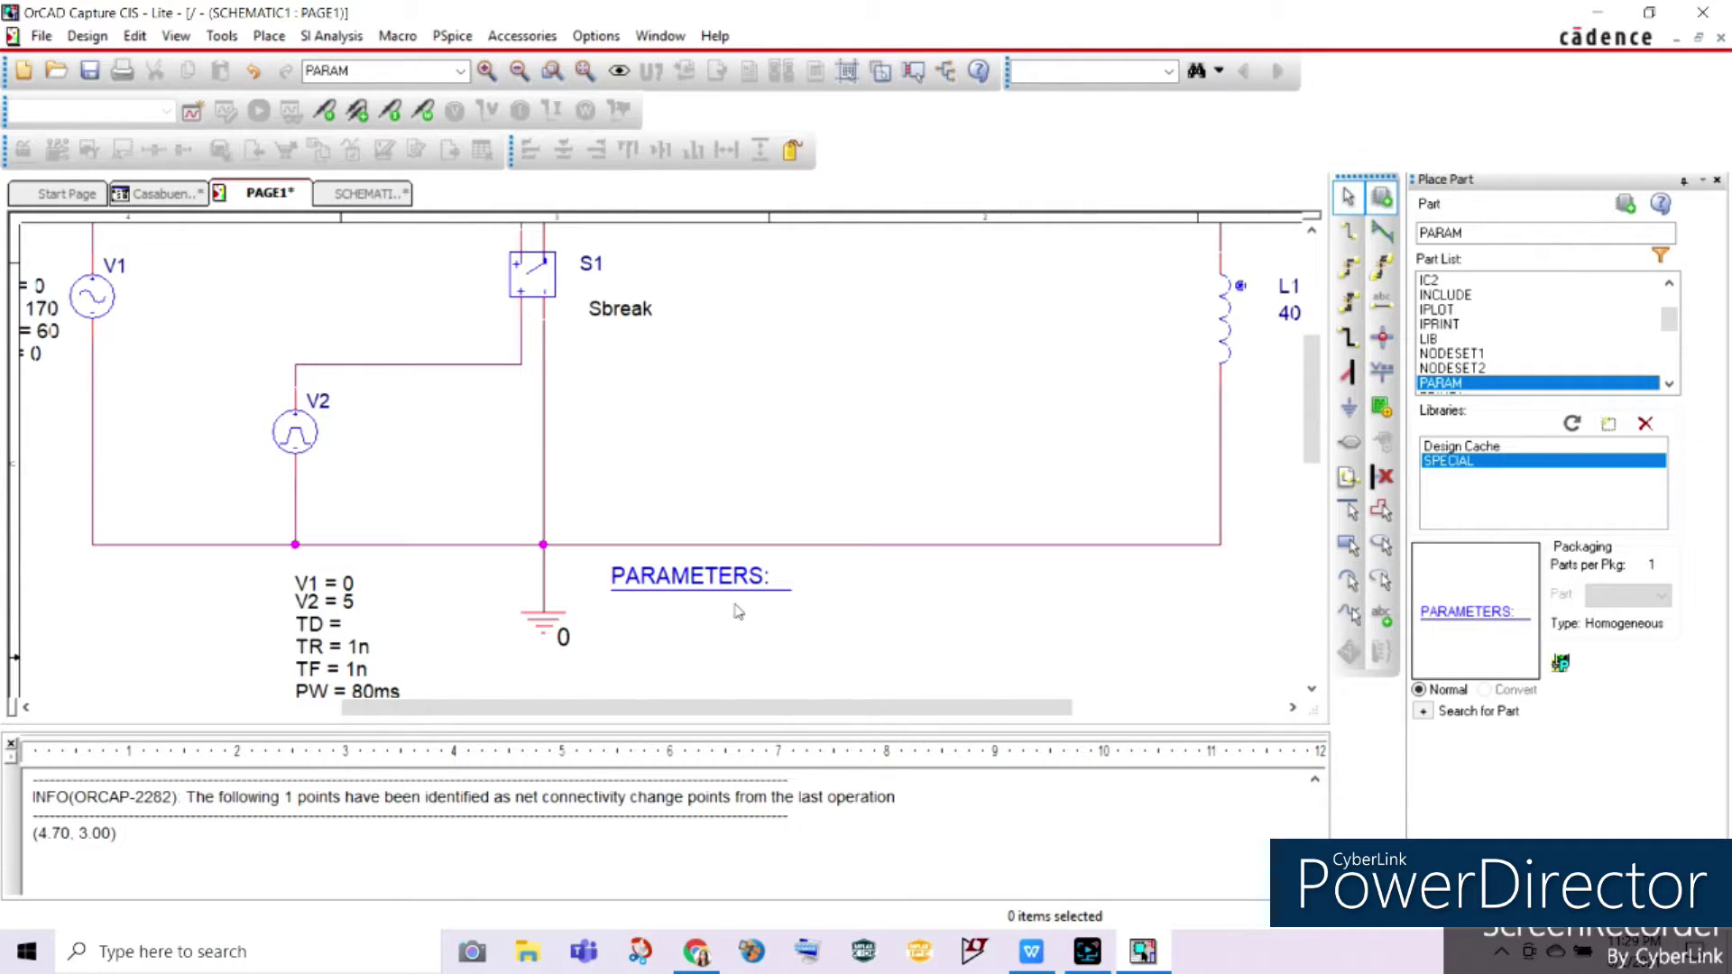
pyautogui.doubleClick(693, 582)
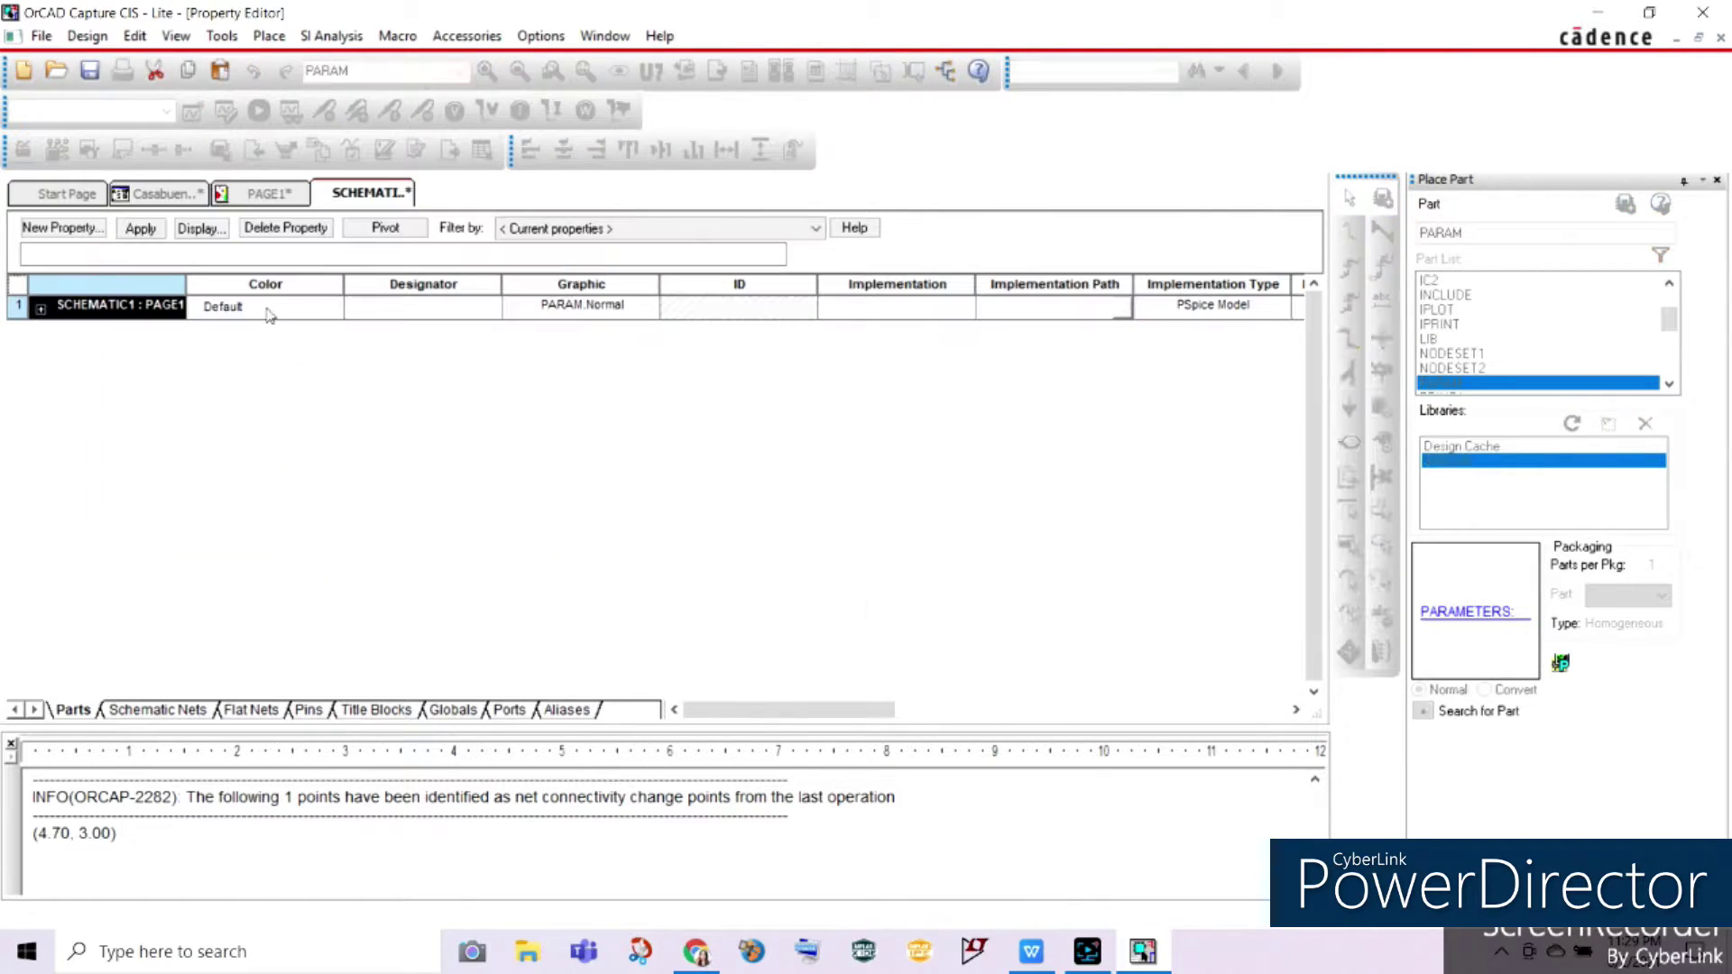
# Add a new property Alpha with value 45 to the PARAMETERS part
pyautogui.click(57, 229)
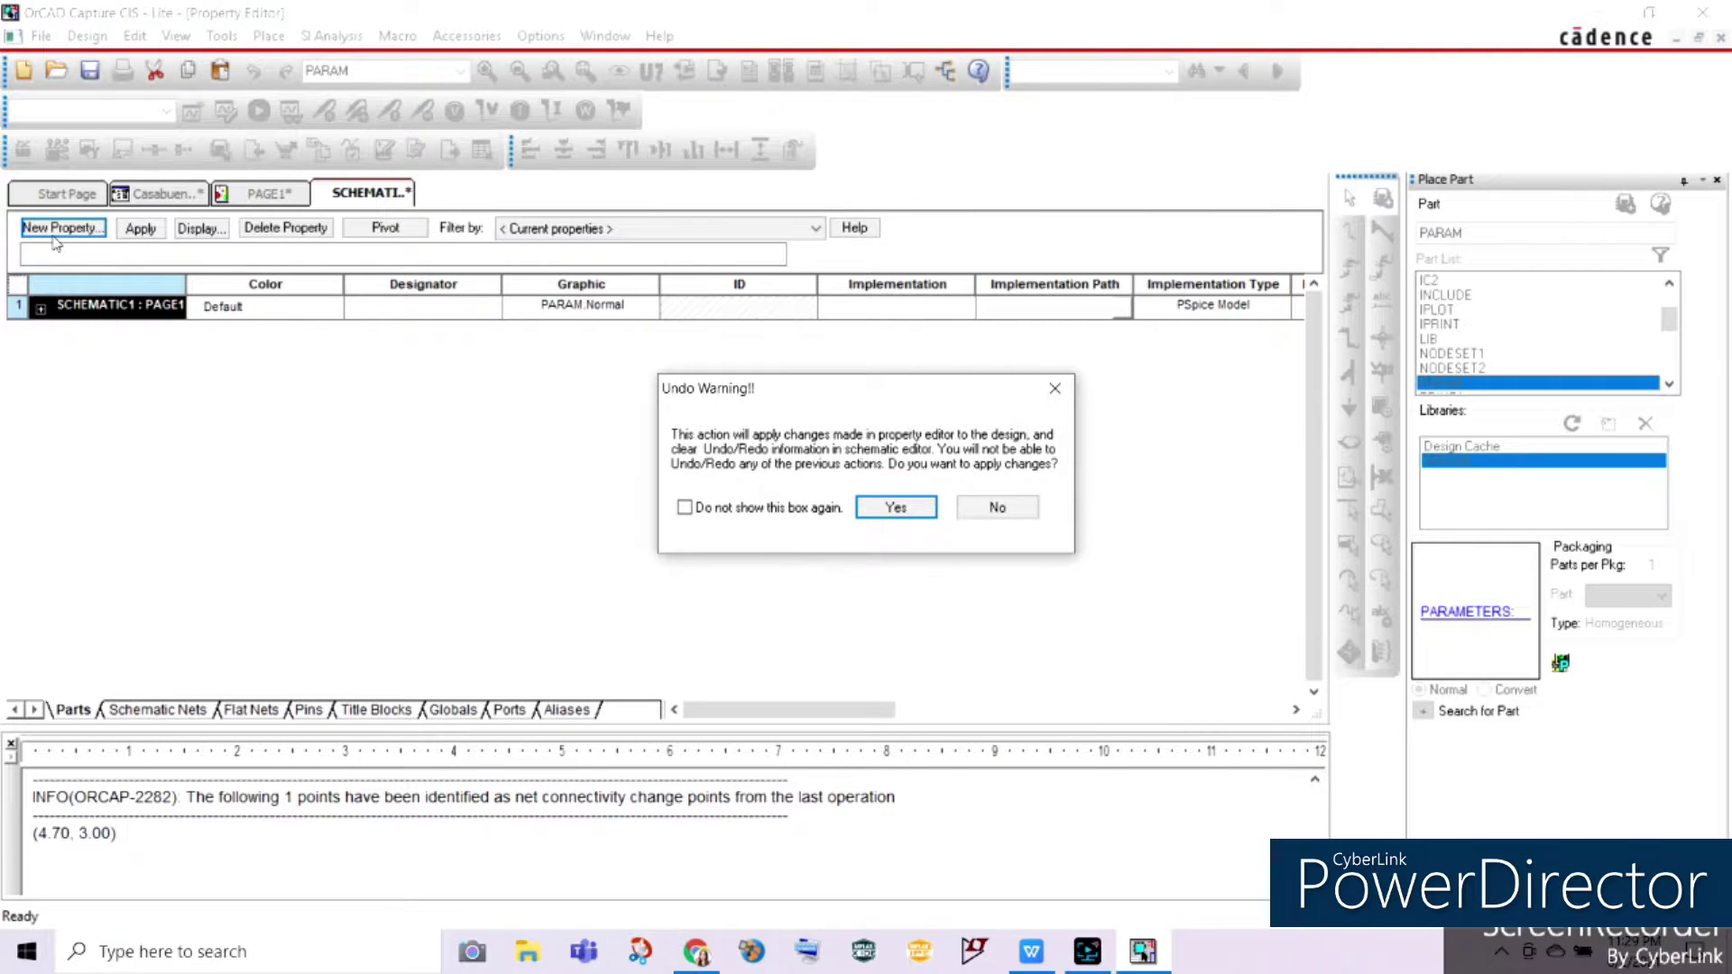
pyautogui.click(897, 508)
pyautogui.write('Alpha')
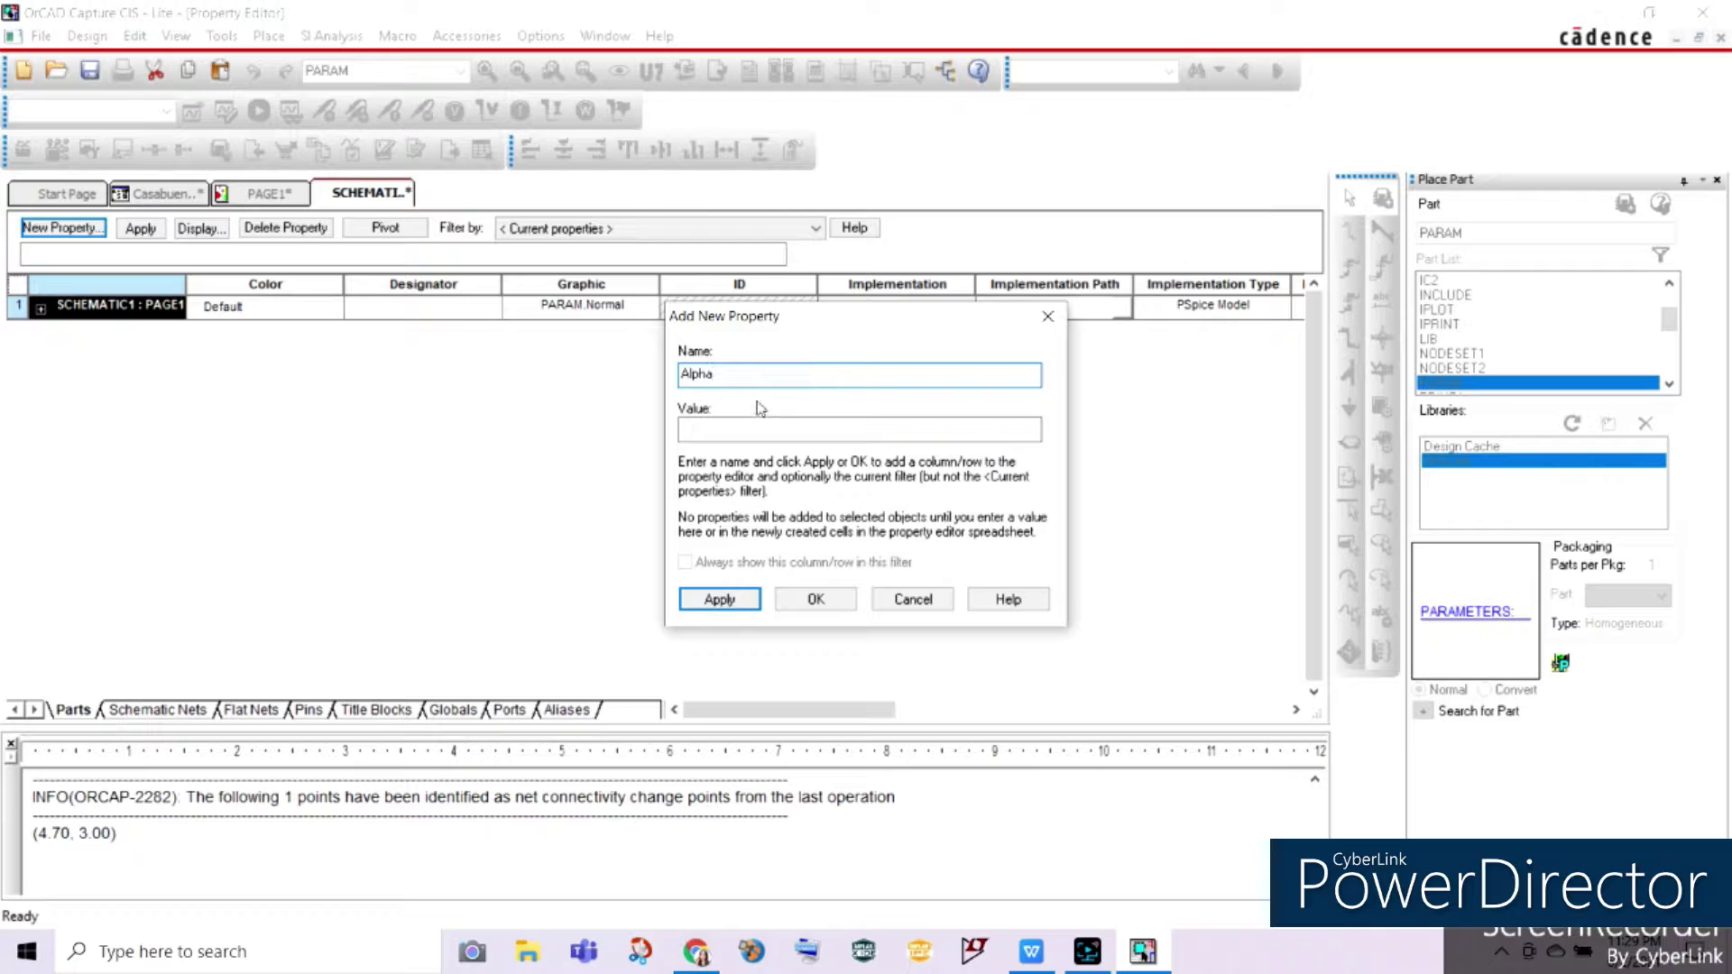
pyautogui.click(737, 428)
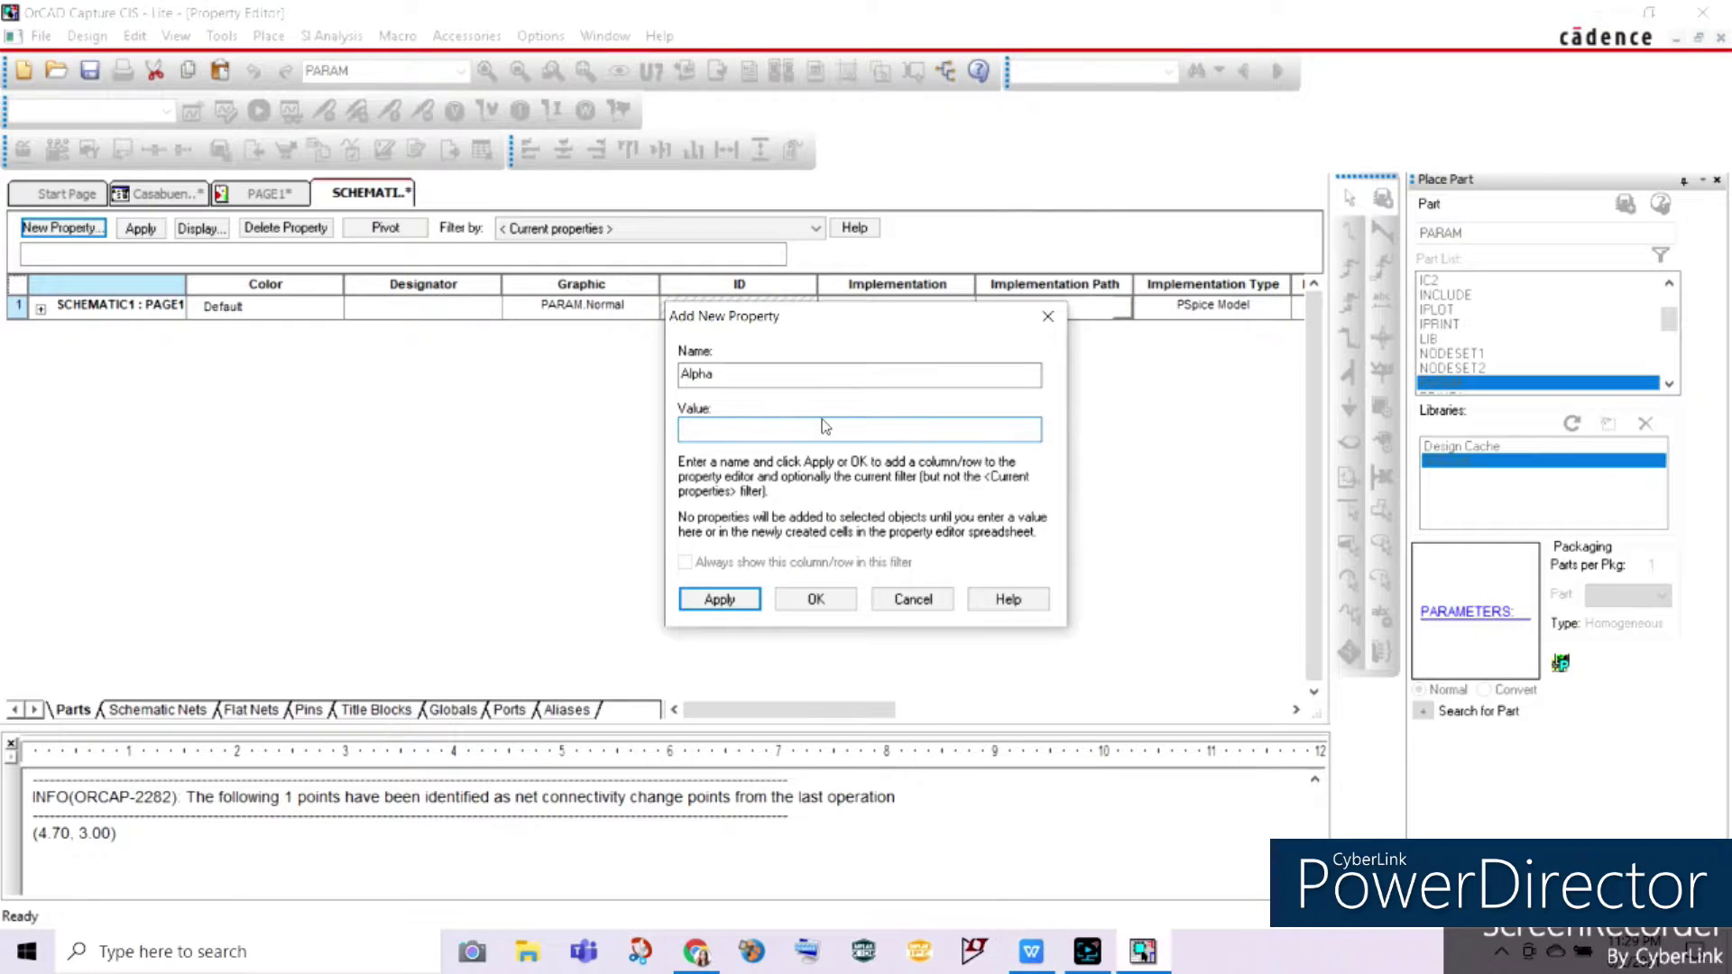
pyautogui.write('45')
pyautogui.click(720, 599)
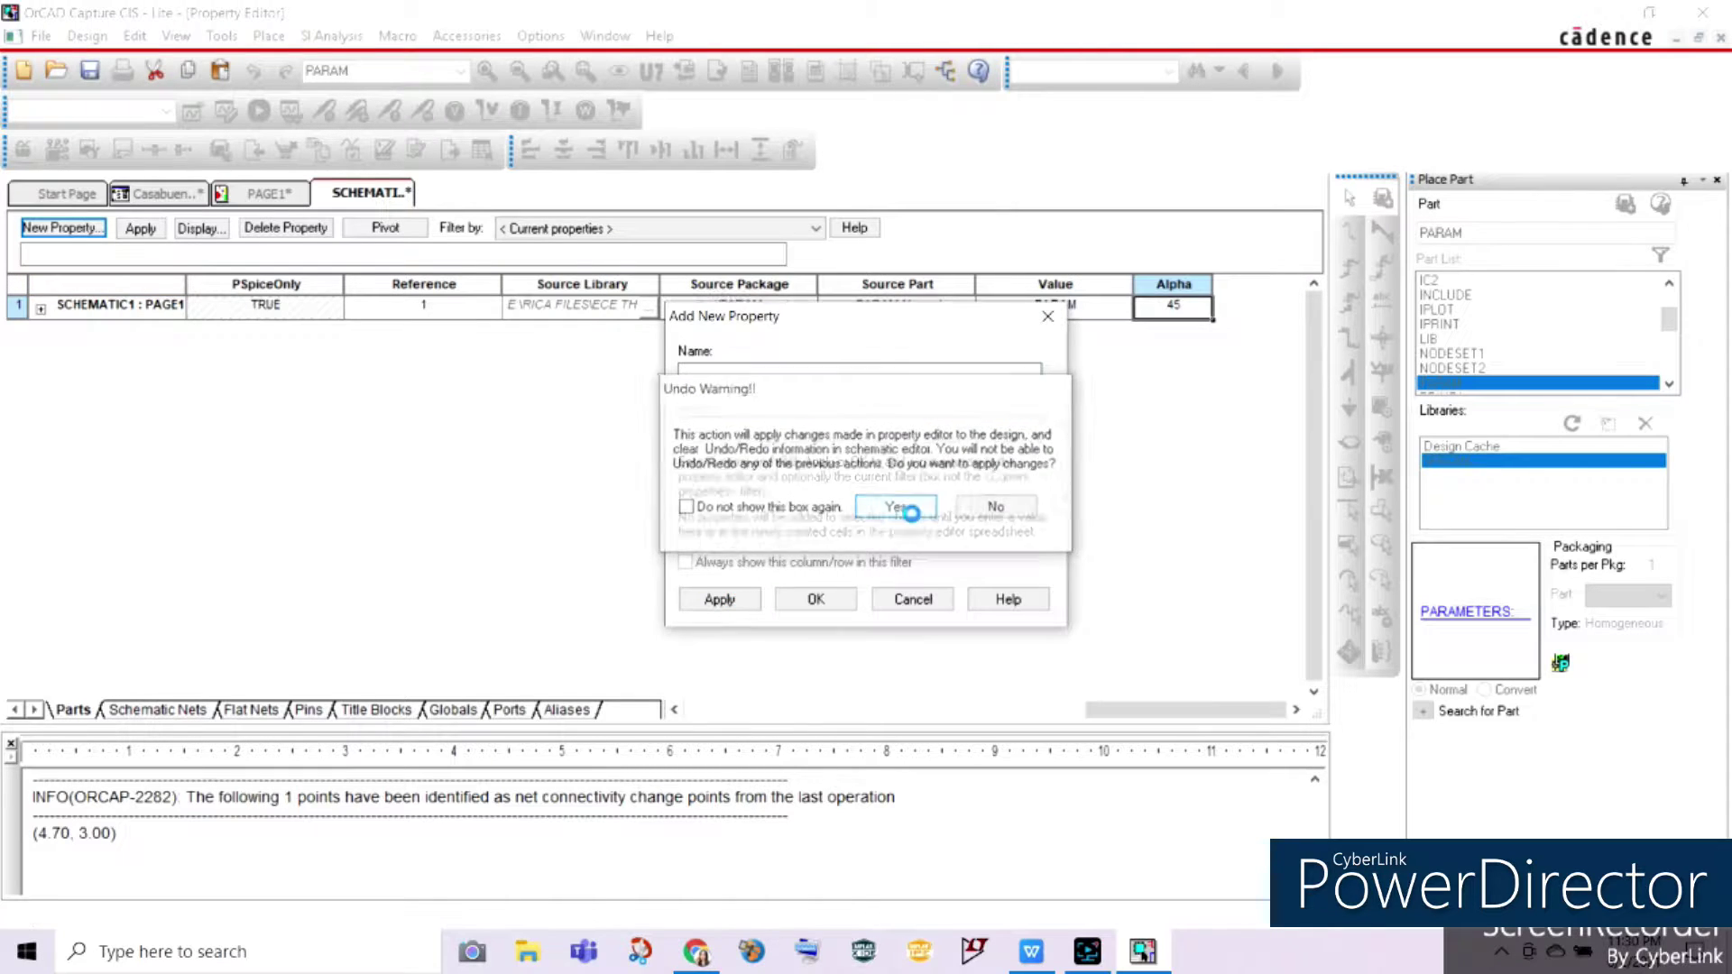
pyautogui.click(912, 512)
pyautogui.click(816, 599)
pyautogui.click(1029, 521)
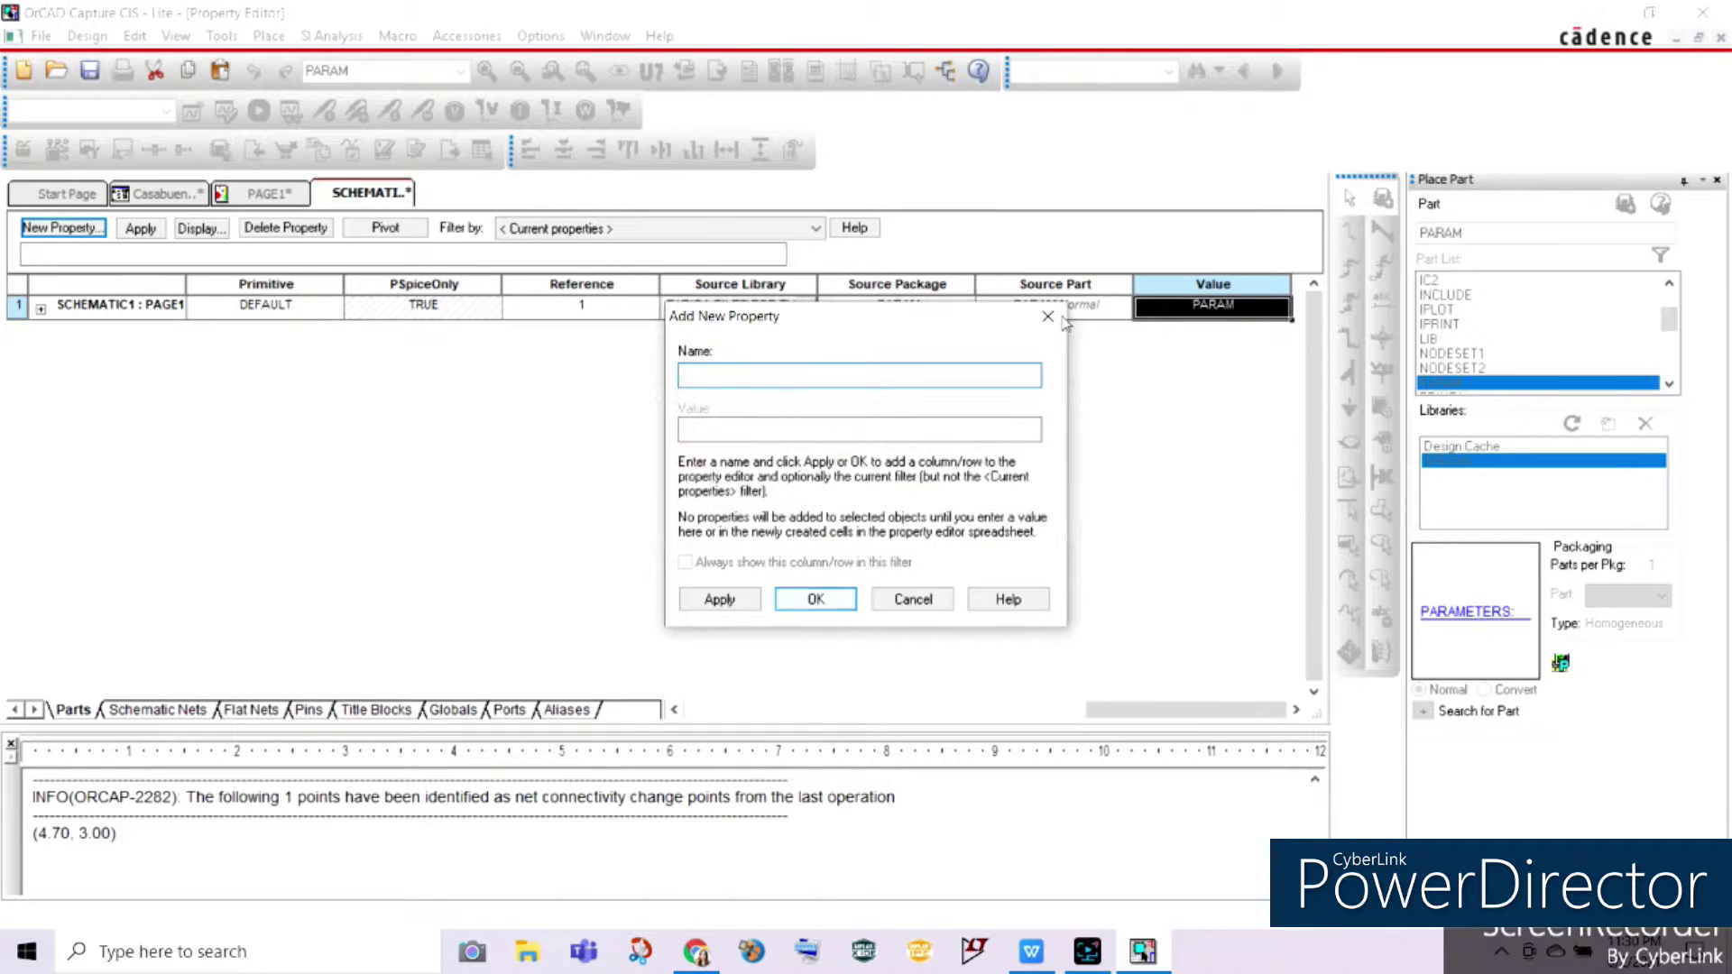
pyautogui.click(1048, 316)
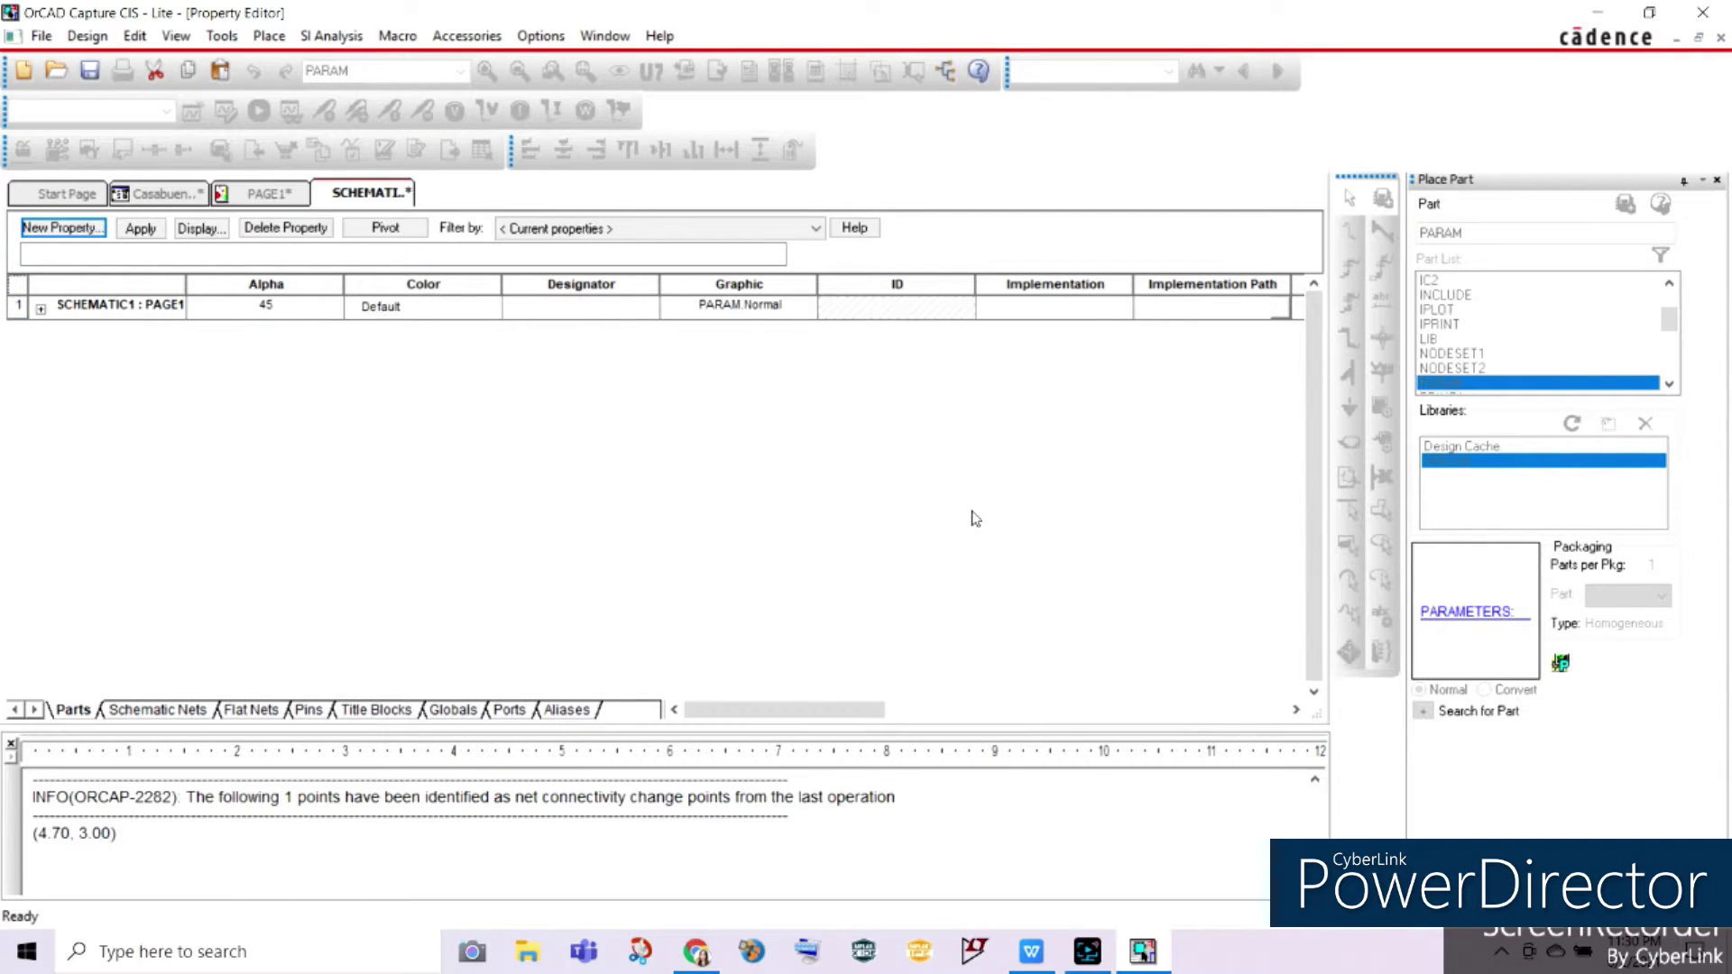
# Display Alpha with both name and value
pyautogui.rightClick(275, 309)
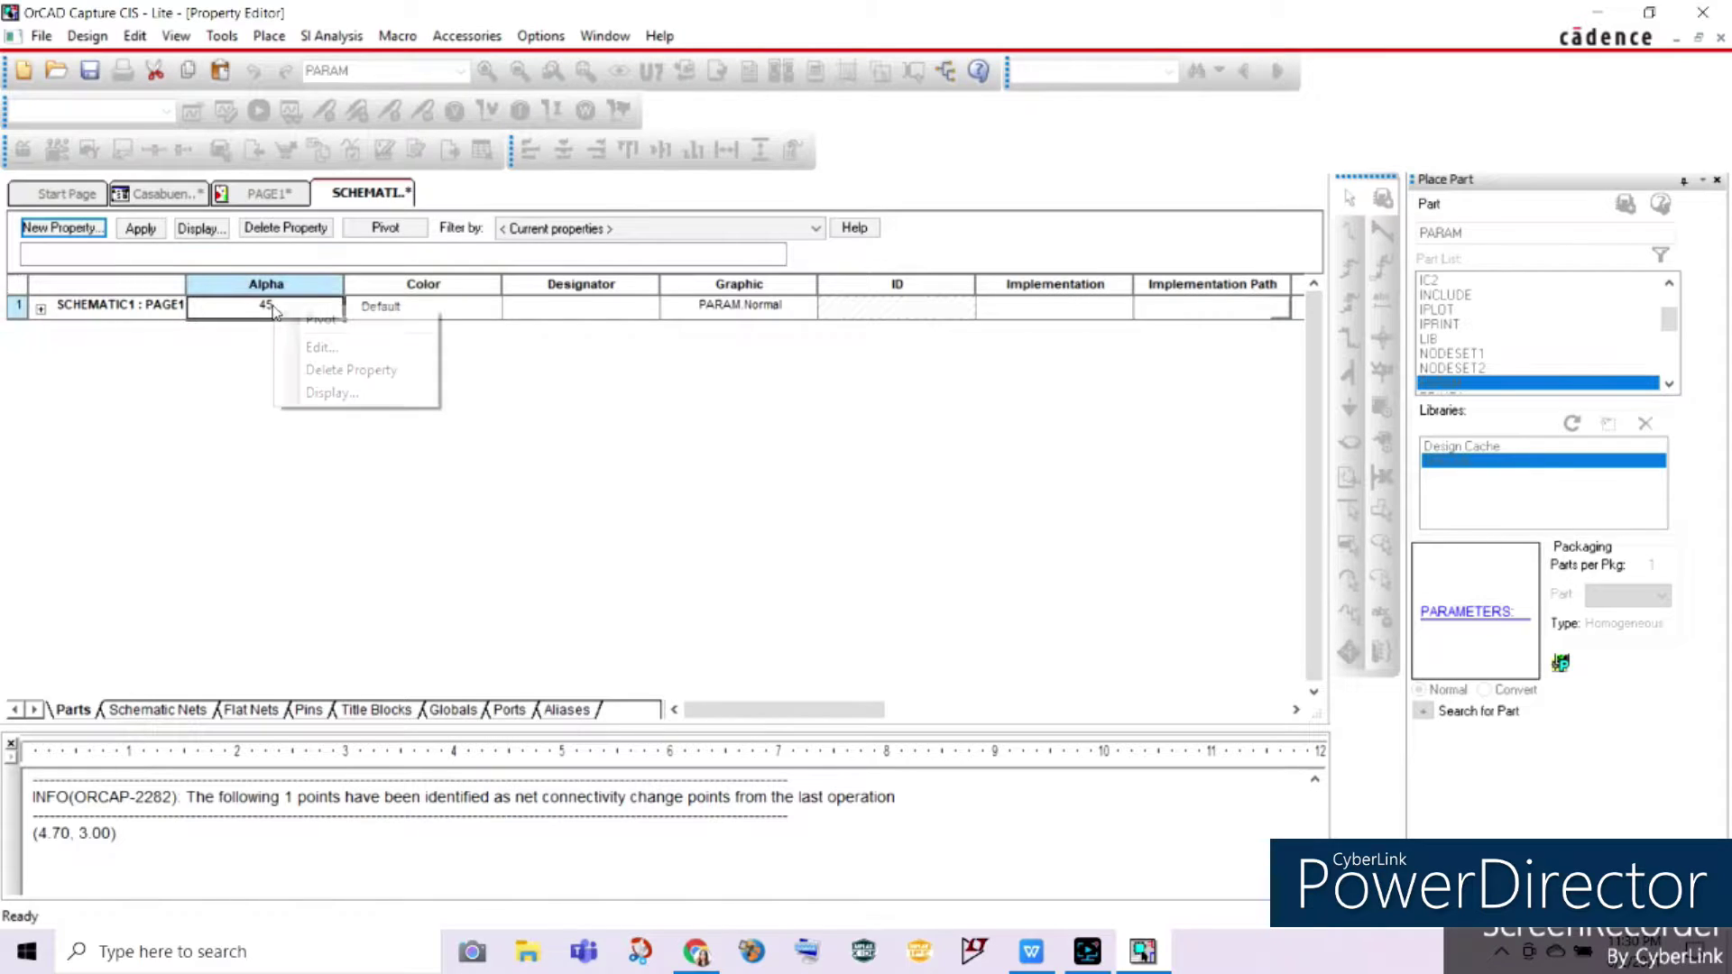
pyautogui.click(331, 393)
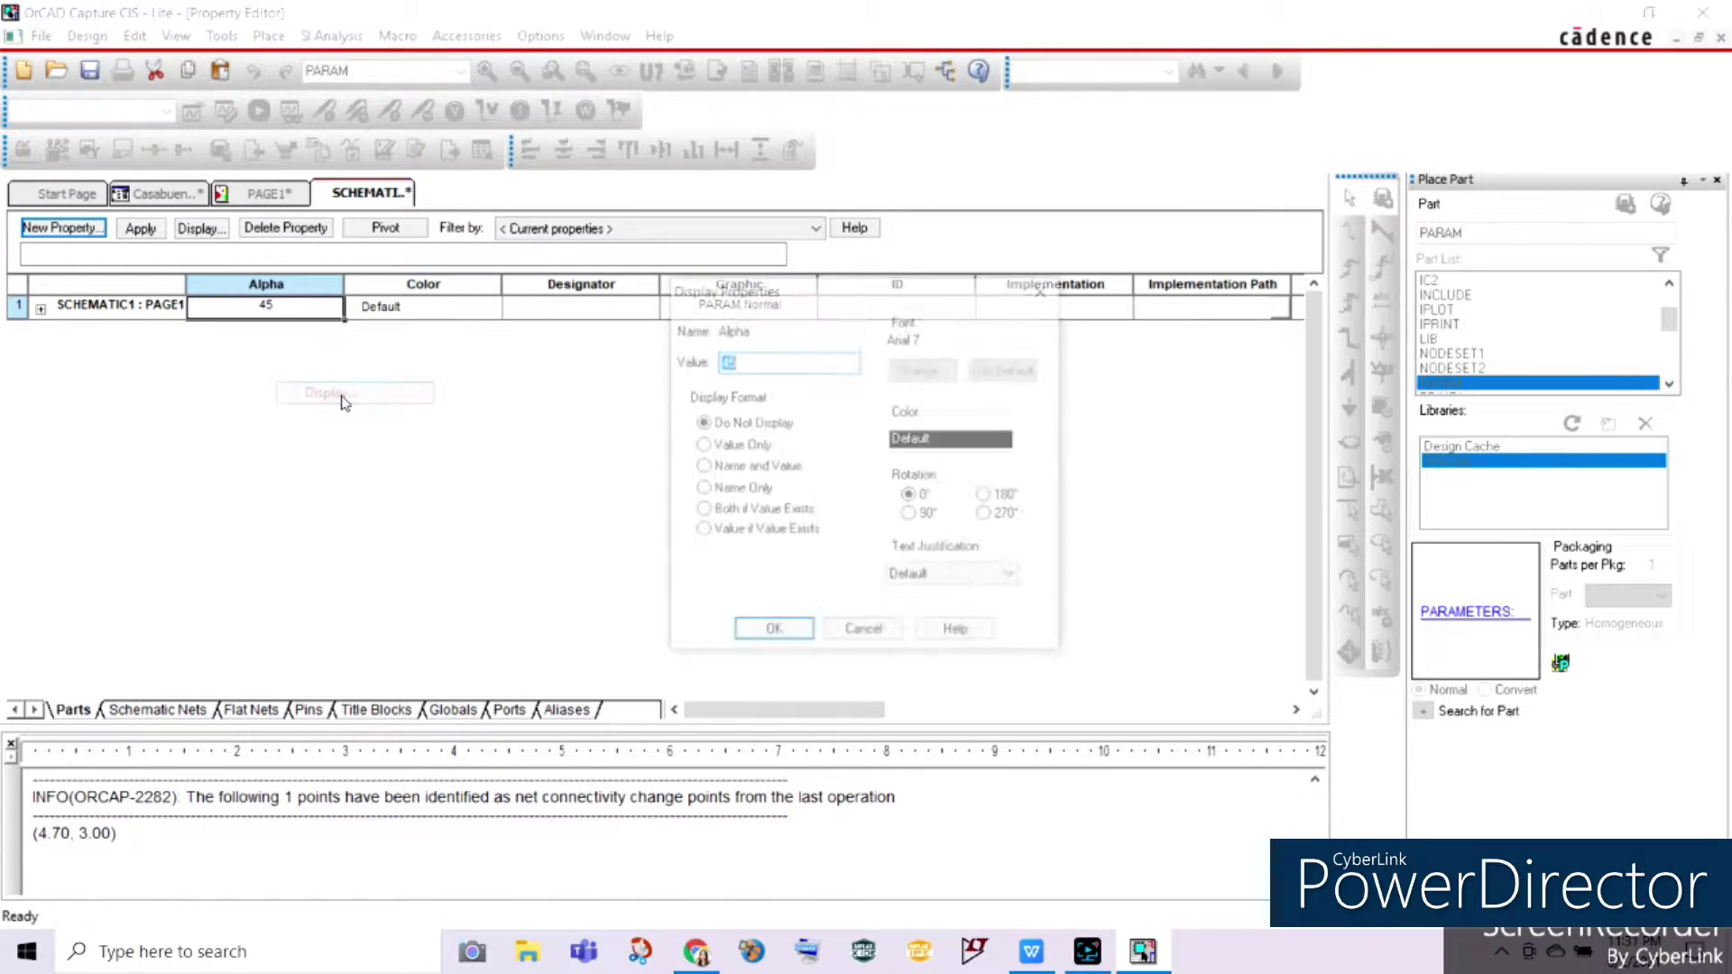
pyautogui.click(704, 469)
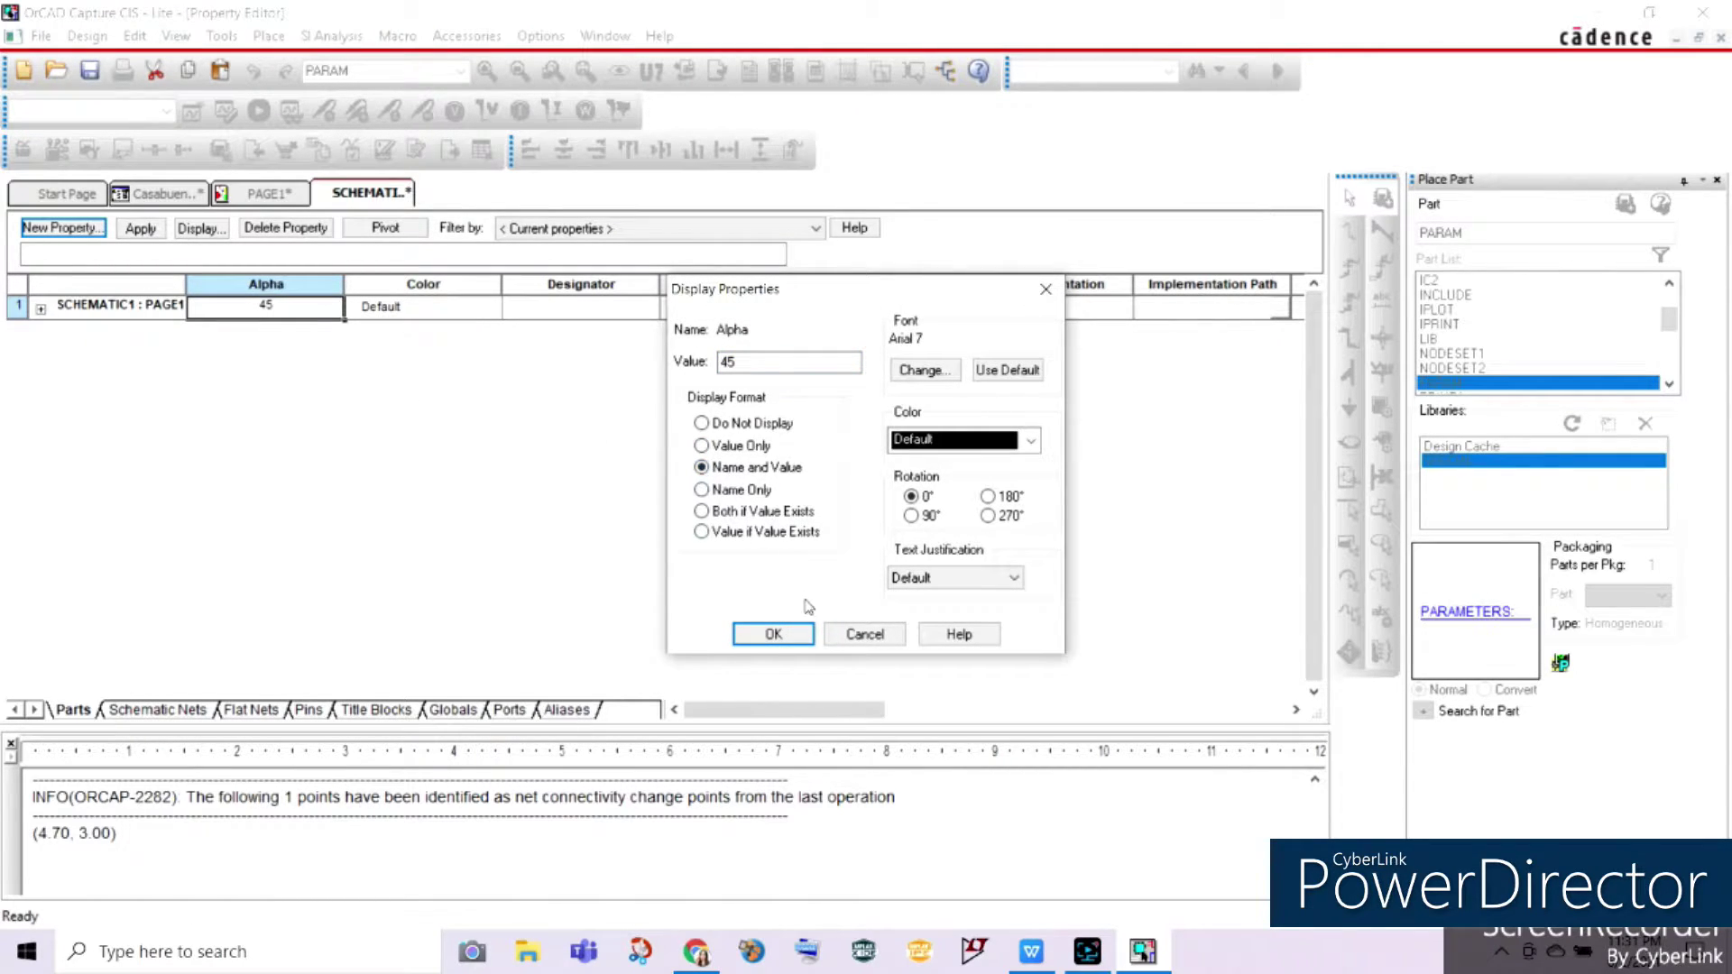
pyautogui.click(763, 636)
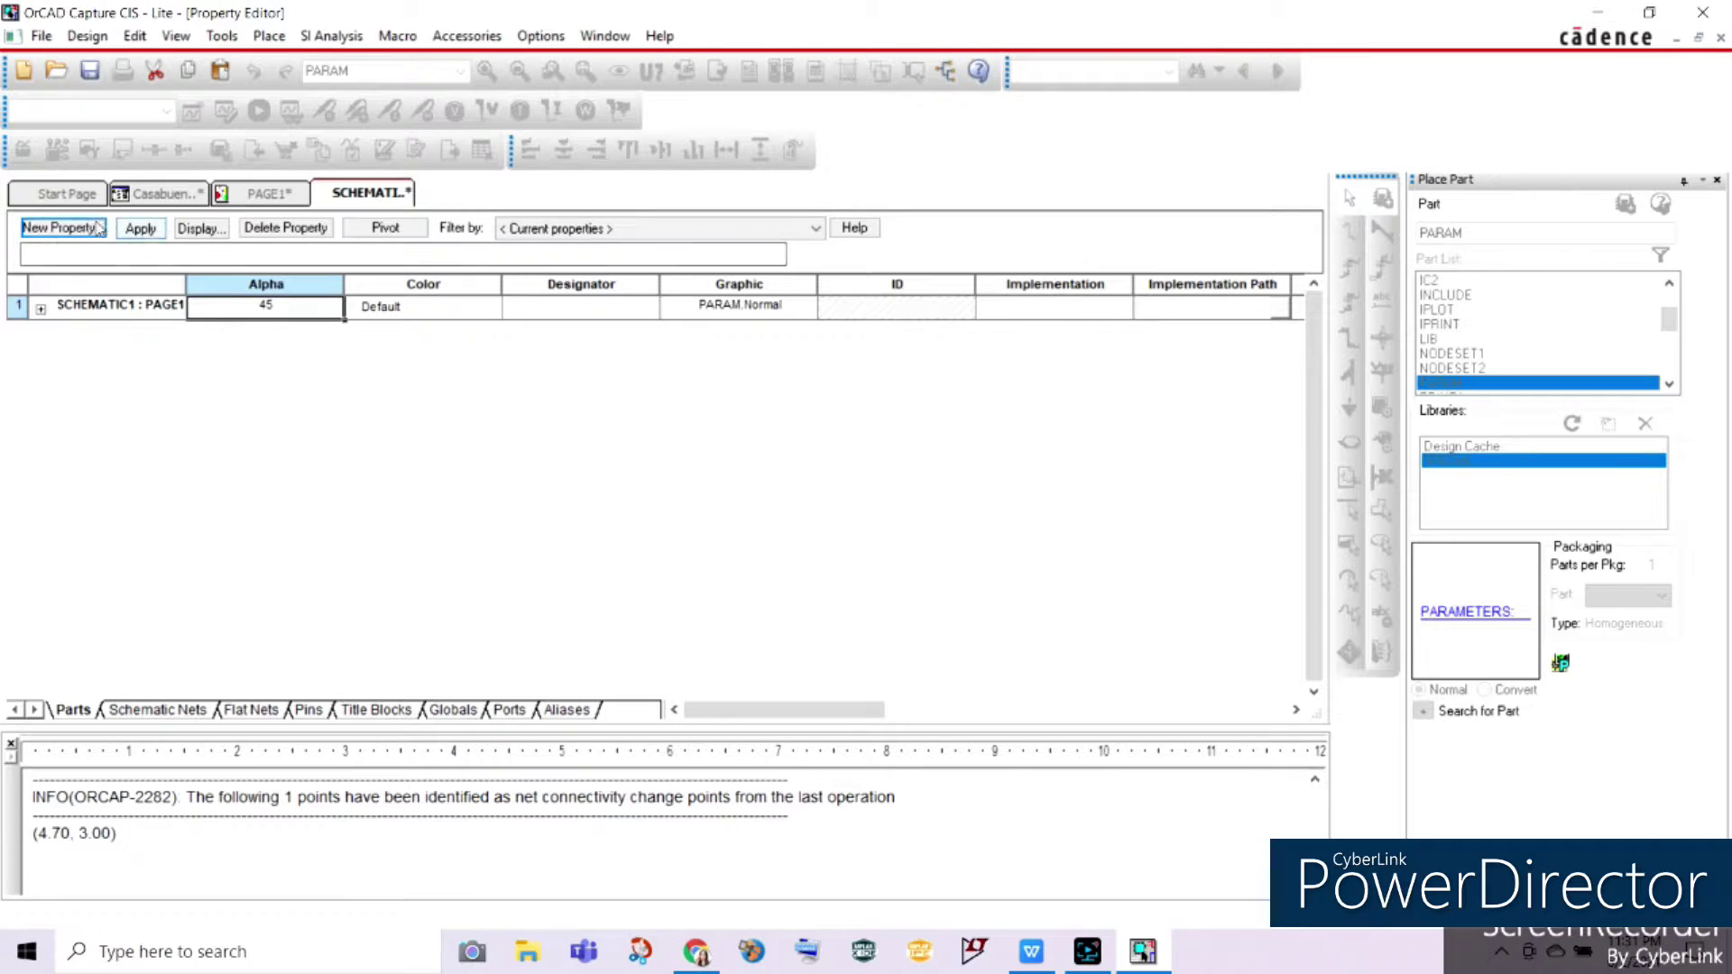
pyautogui.click(1032, 951)
pyautogui.click(1143, 951)
# Add a new property Freq with value 60
pyautogui.click(62, 227)
pyautogui.write('Freq')
pyautogui.click(812, 426)
pyautogui.write('60')
pyautogui.click(842, 595)
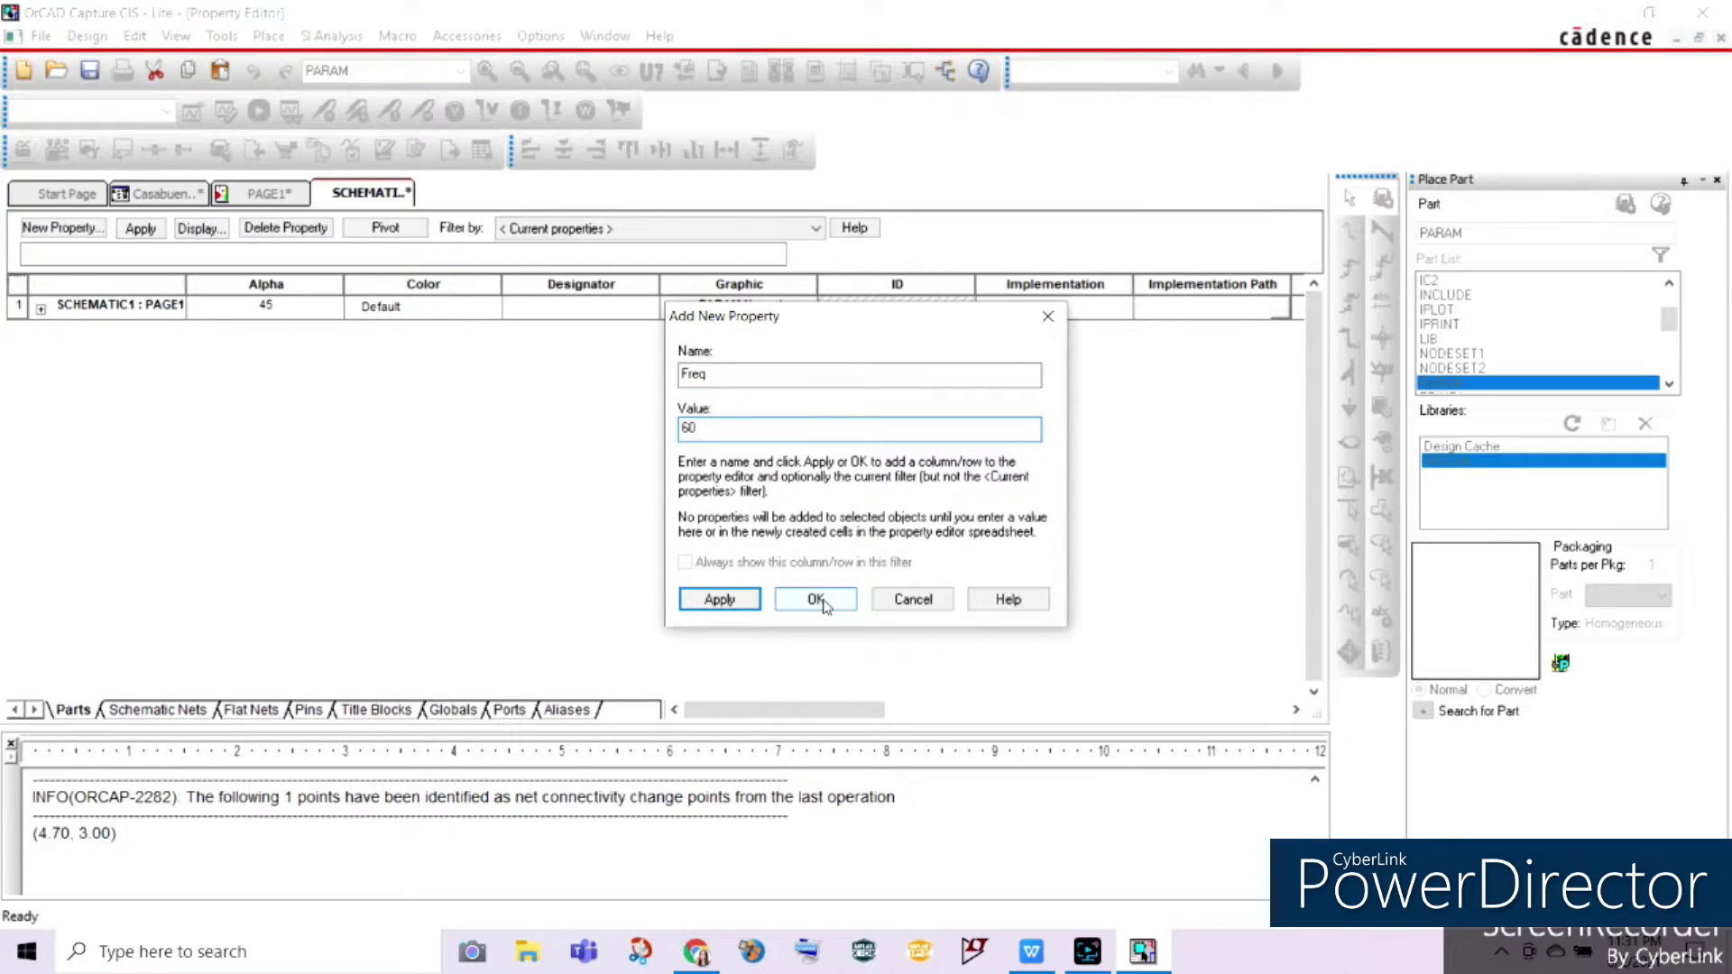
pyautogui.click(891, 510)
pyautogui.moveTo(1164, 722); pyautogui.dragTo(258, 437)
pyautogui.moveTo(1248, 722); pyautogui.dragTo(839, 722)
# Display Freq with both name and value, then return to PAGE1
pyautogui.click(716, 570)
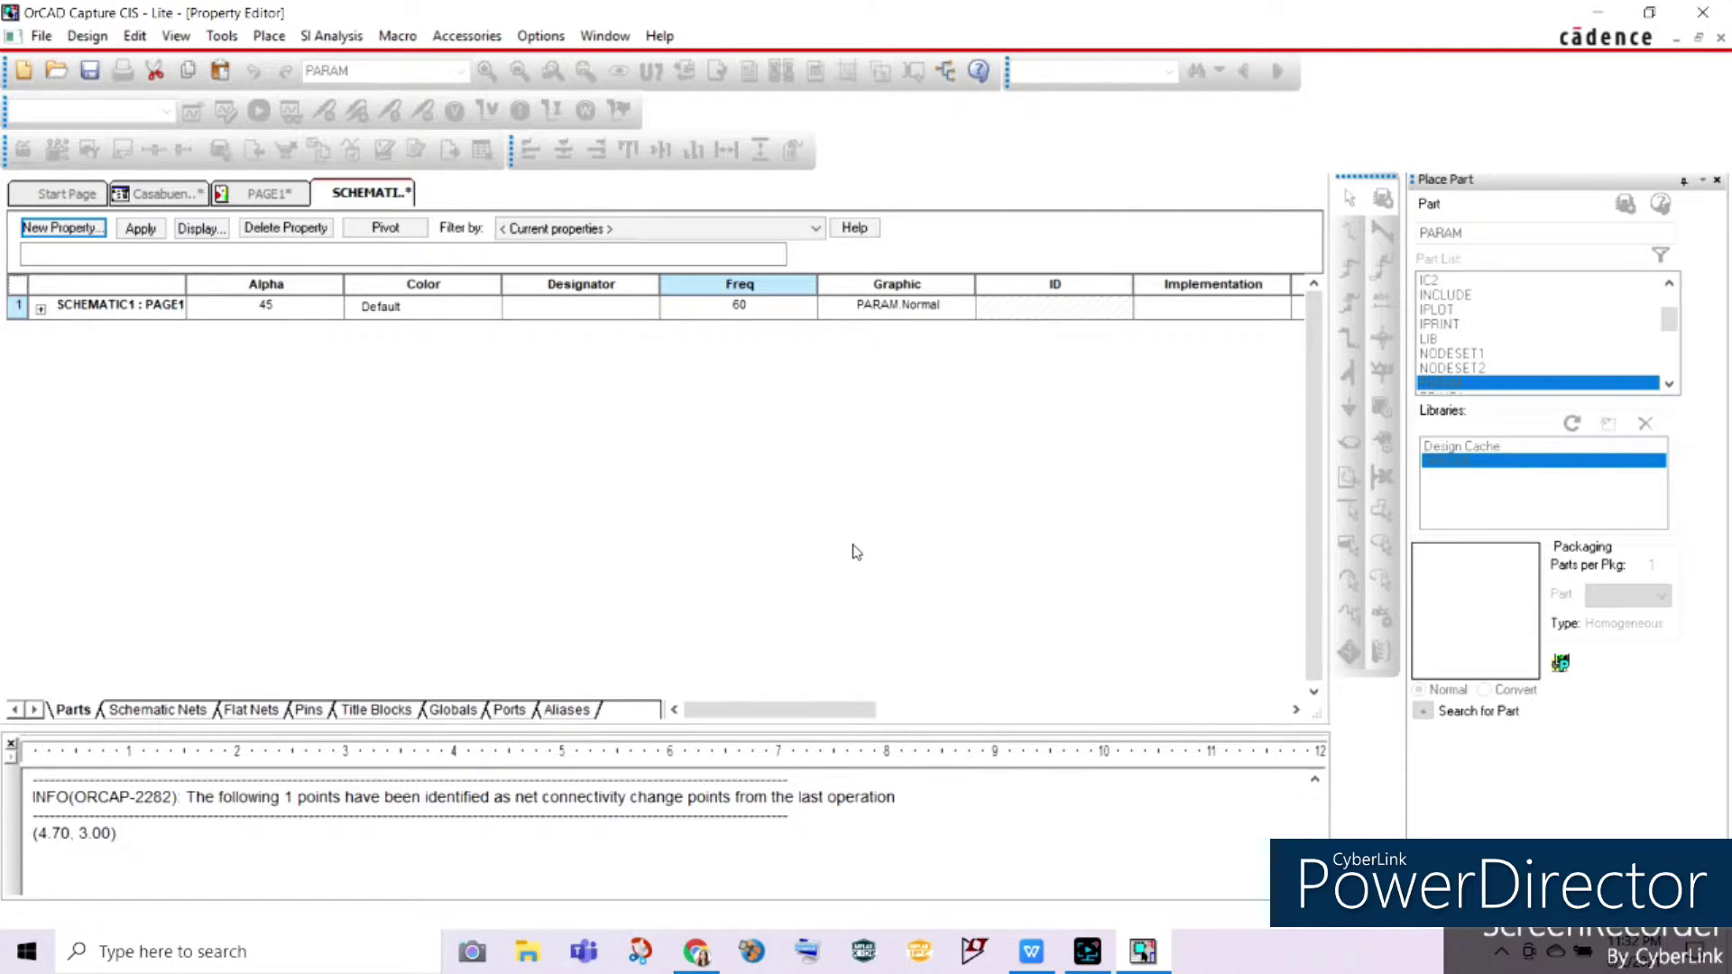
pyautogui.click(756, 309)
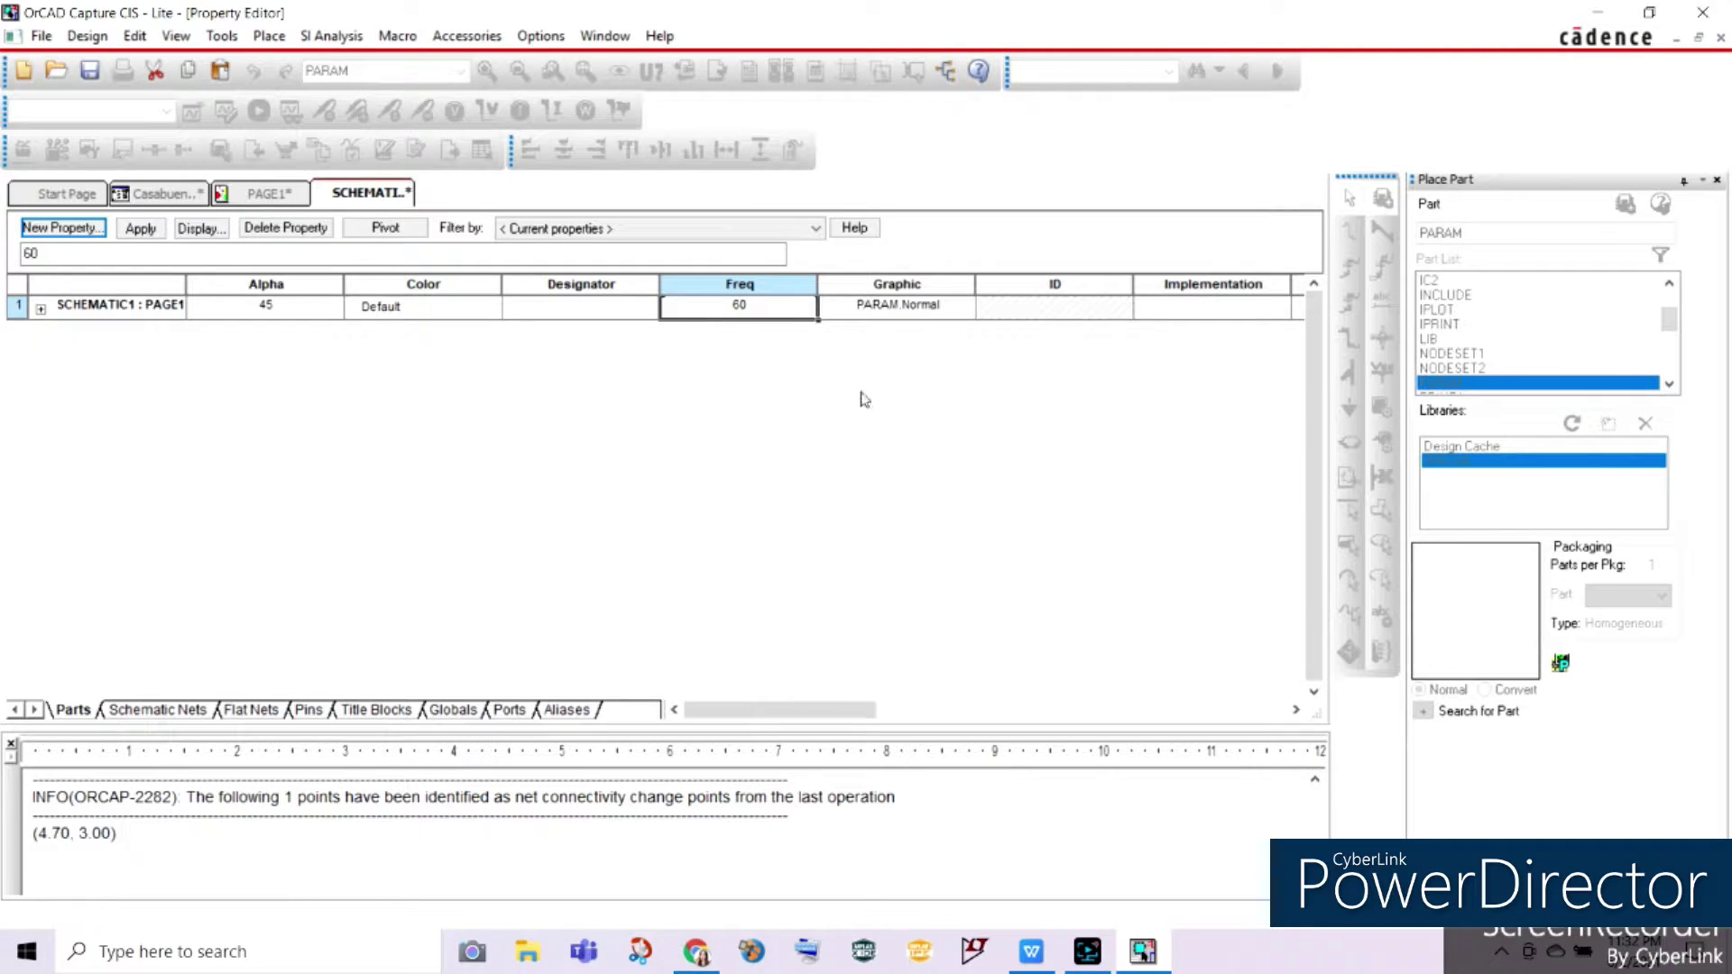
pyautogui.press('Tab')
pyautogui.rightClick(738, 323)
pyautogui.click(787, 404)
pyautogui.click(702, 468)
pyautogui.click(773, 634)
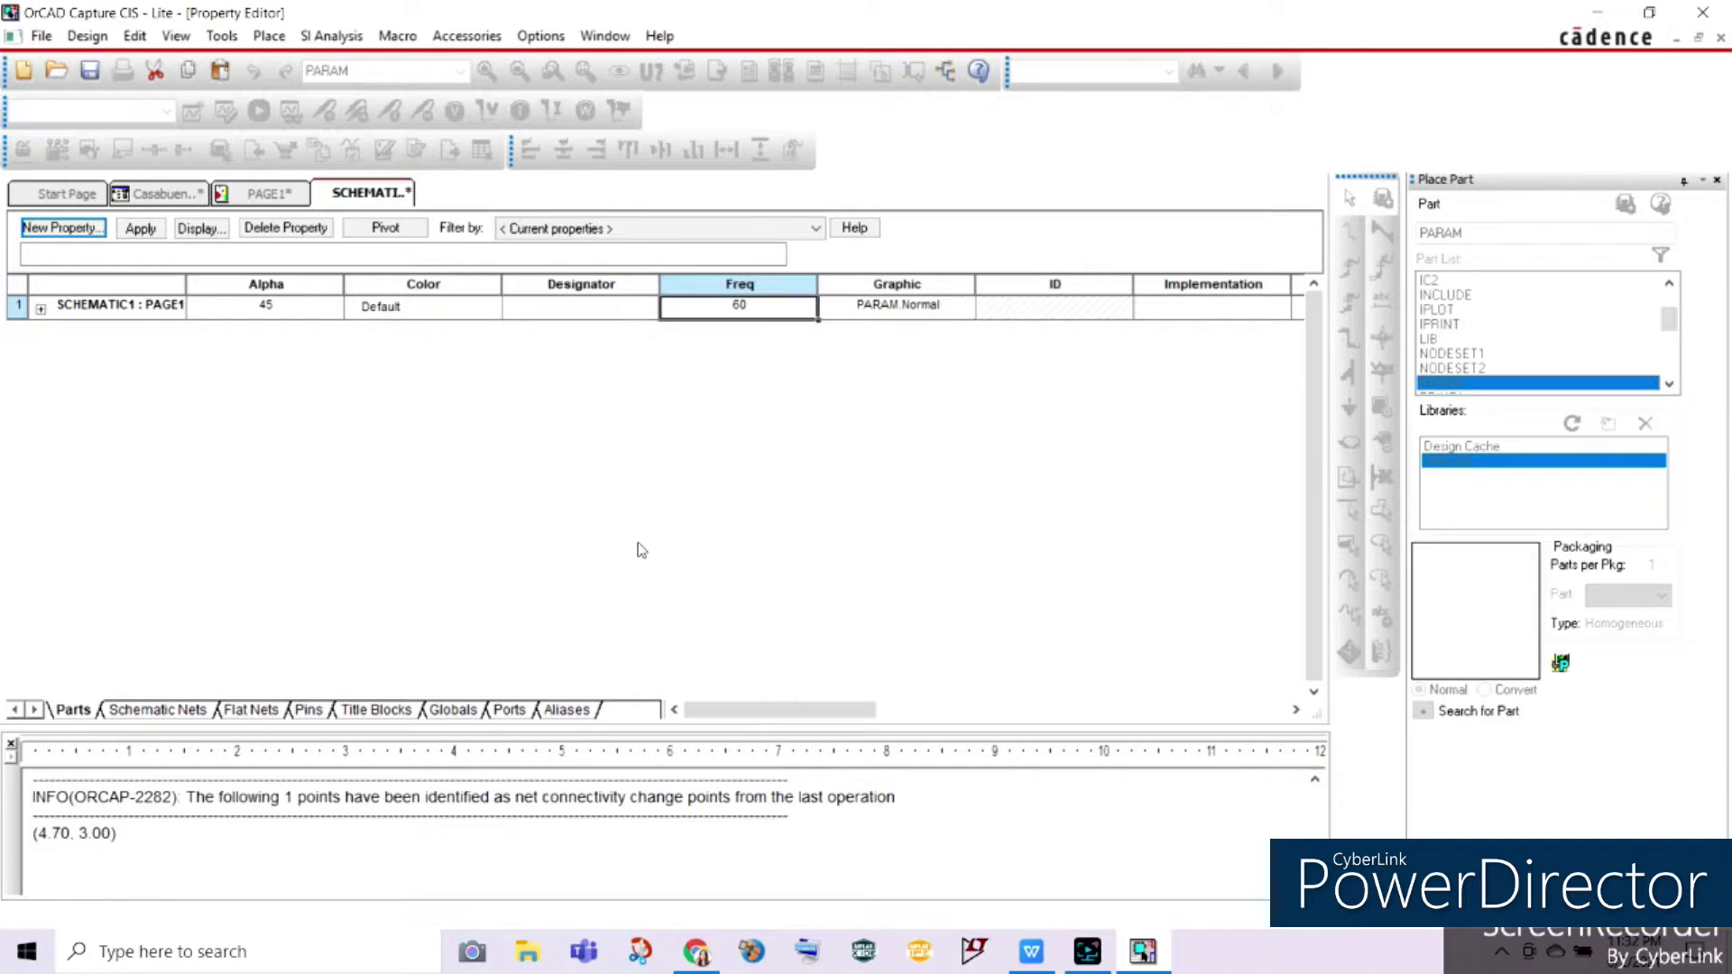
pyautogui.click(262, 194)
# Set V2's delay TD to {Alpha/360/60}
pyautogui.scroll(1, 760, 646)
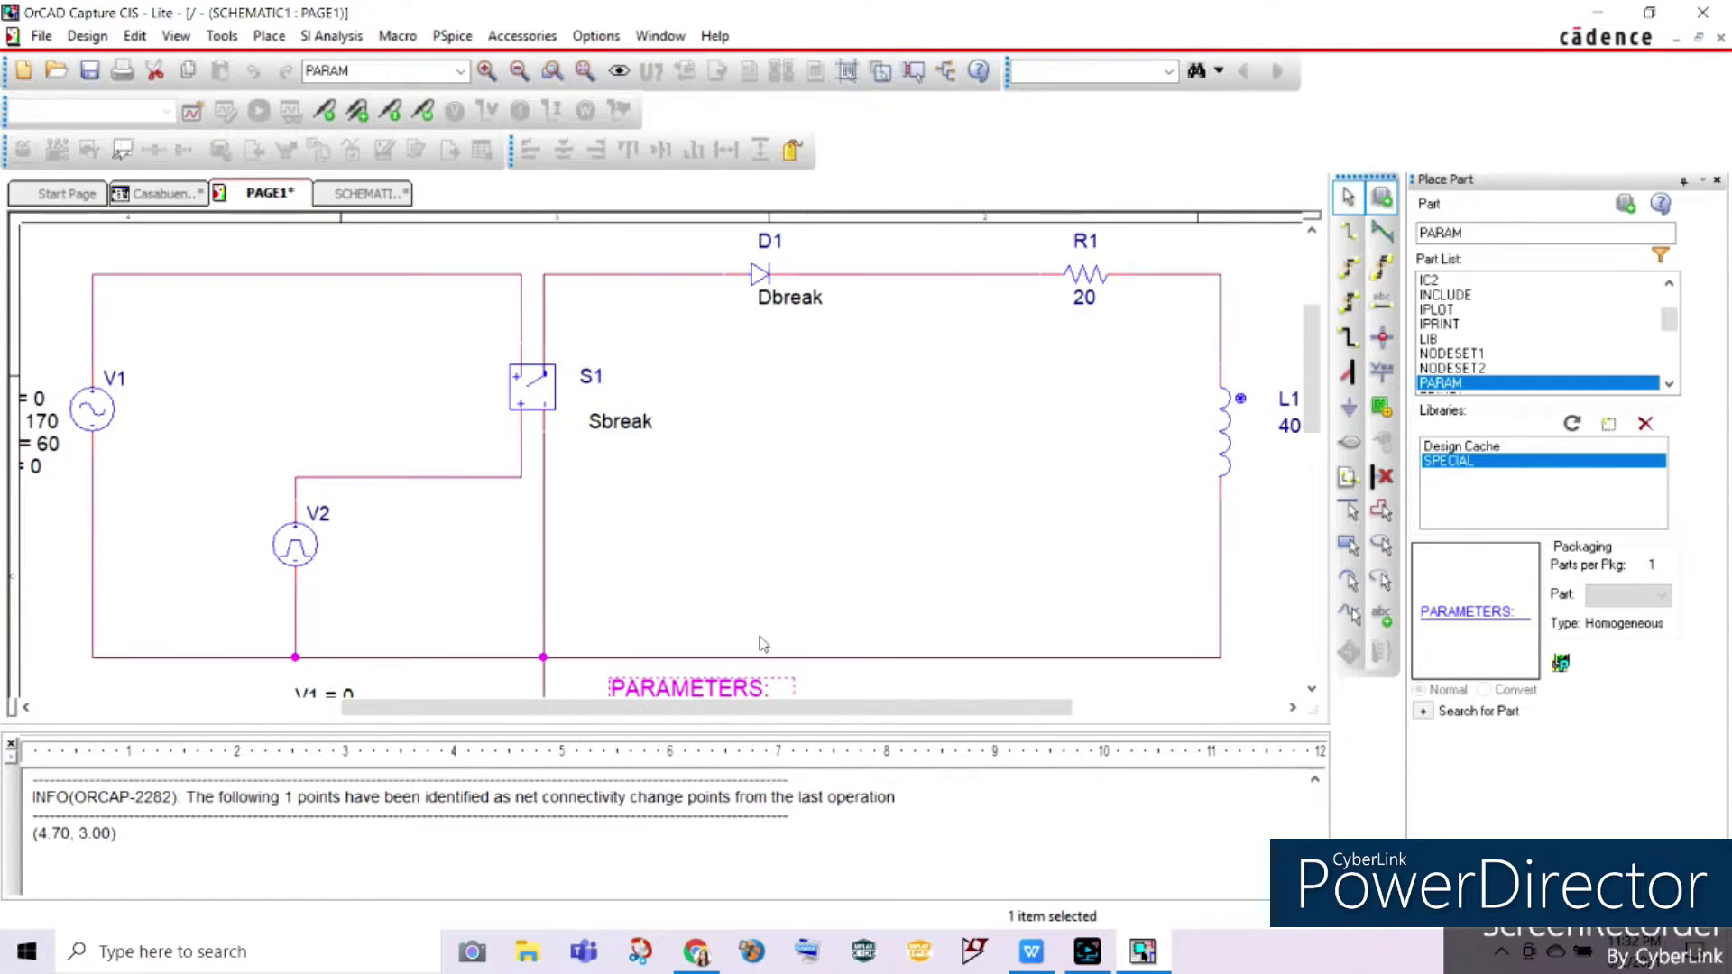
pyautogui.keyDown('ctrl'); pyautogui.scroll(-1, 660, 263); pyautogui.keyUp('ctrl')
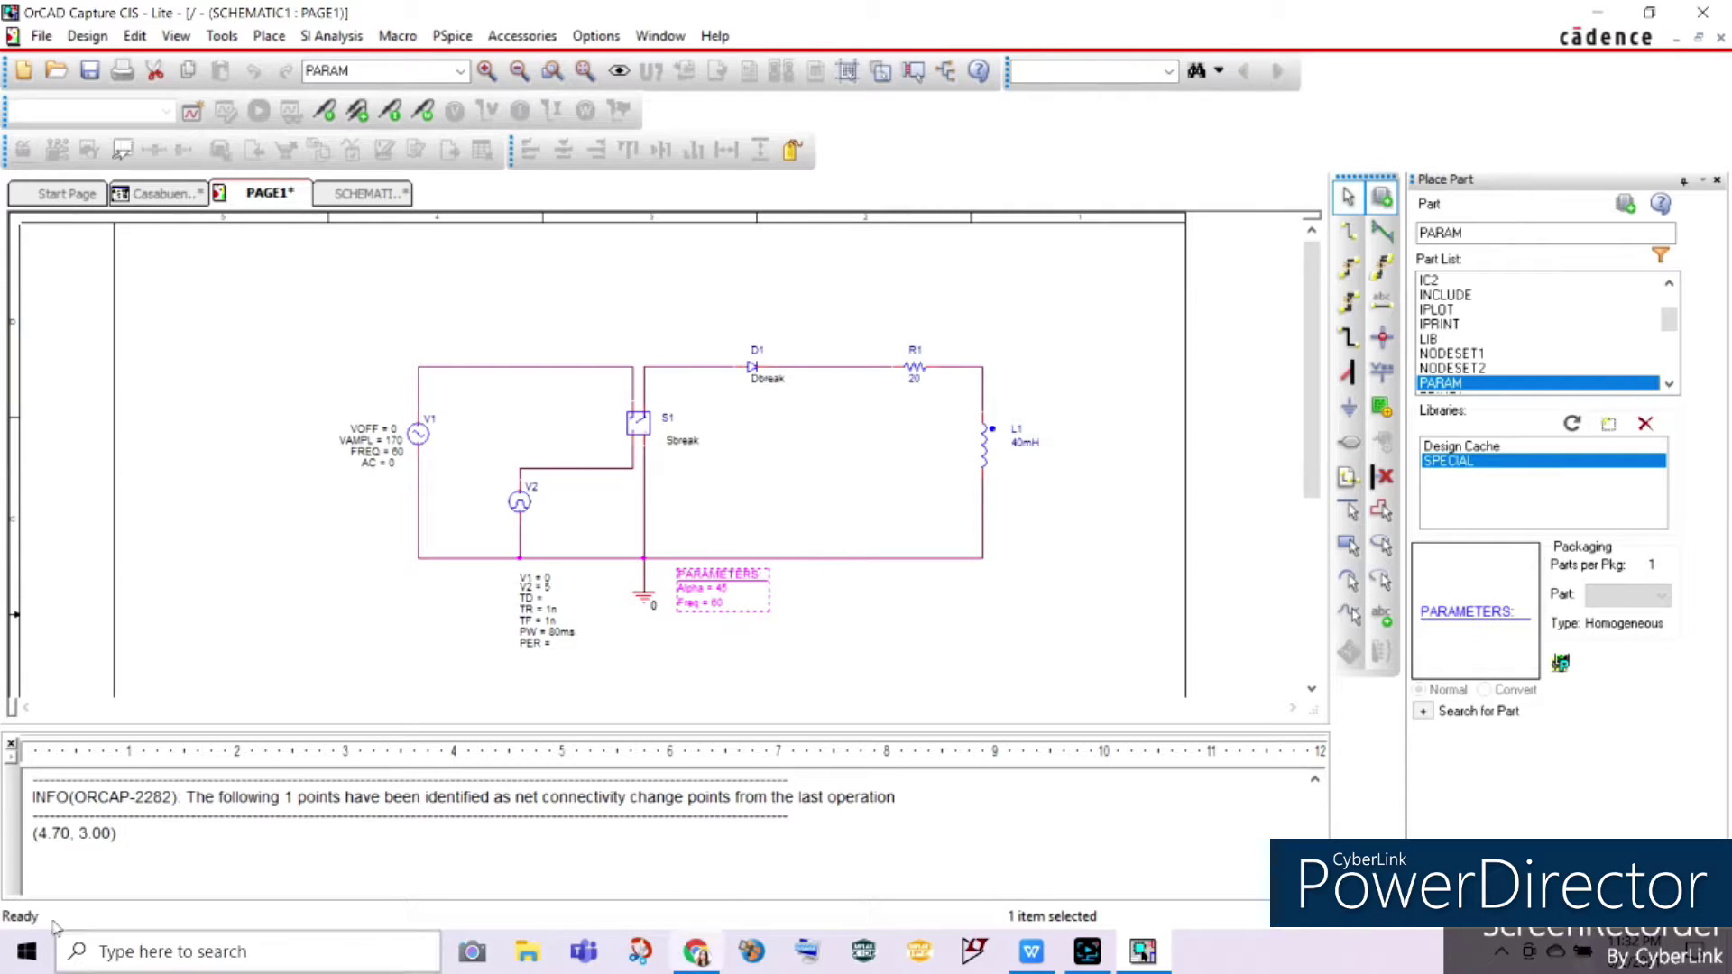
pyautogui.scroll(-1, 619, 462)
pyautogui.click(991, 661)
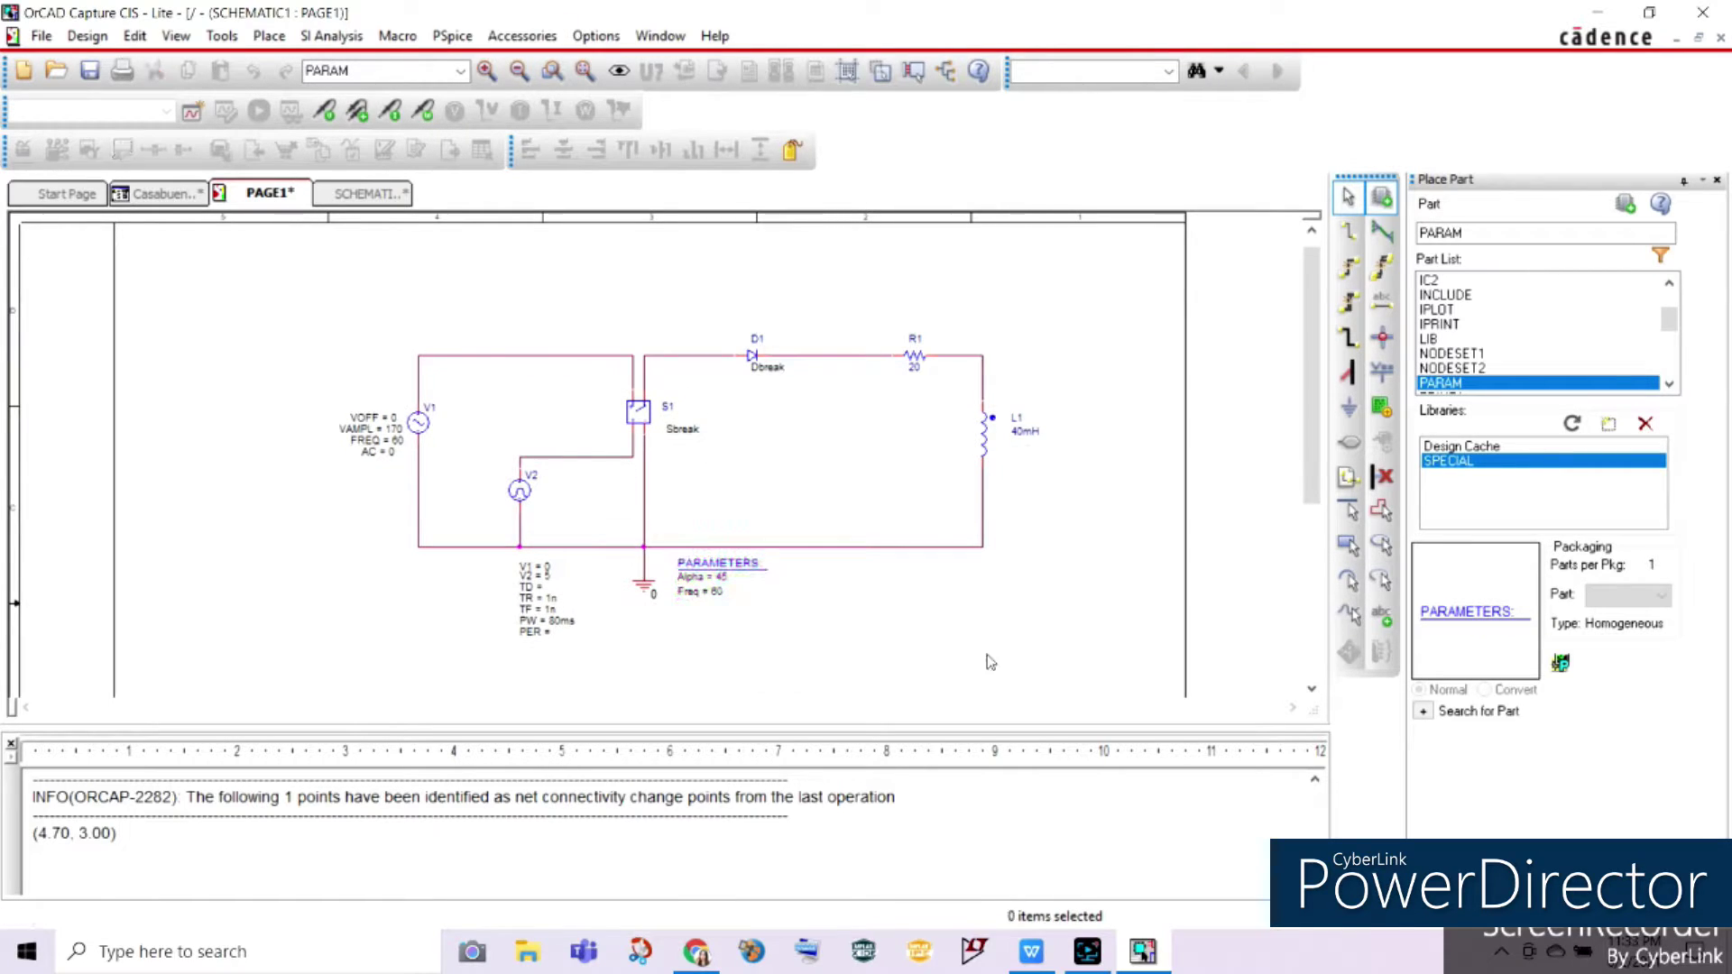
pyautogui.doubleClick(529, 588)
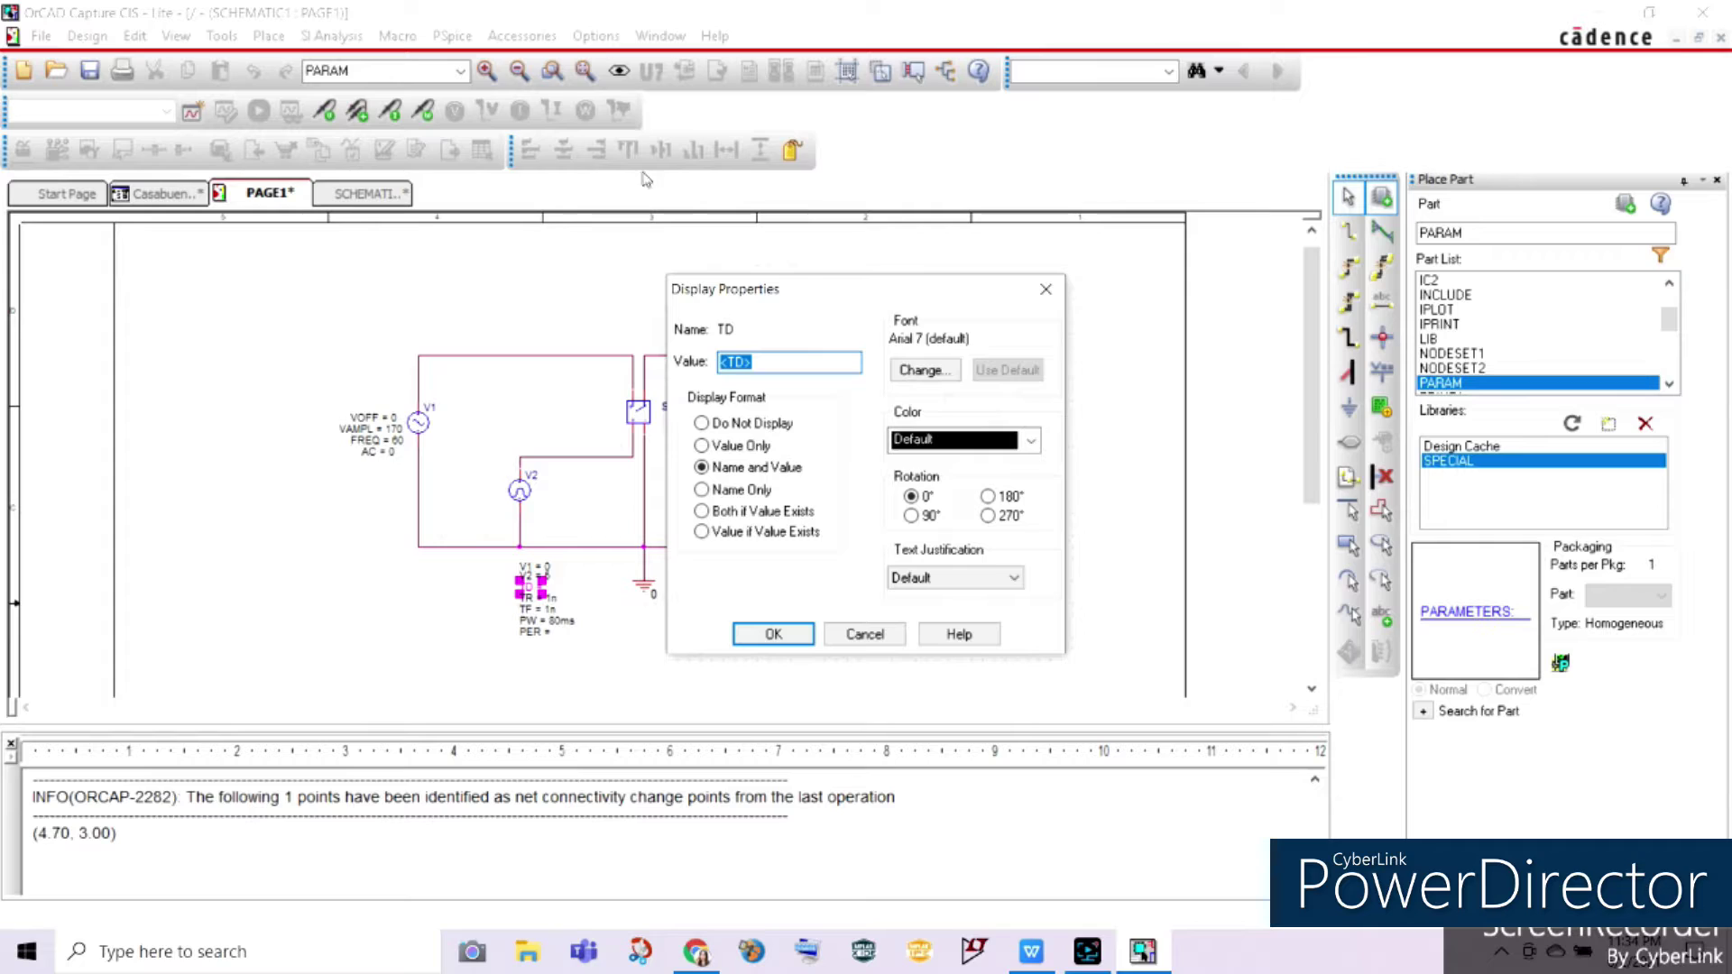
pyautogui.click(785, 361)
pyautogui.press('BackSpace')
pyautogui.write('{Alp')
pyautogui.click(774, 635)
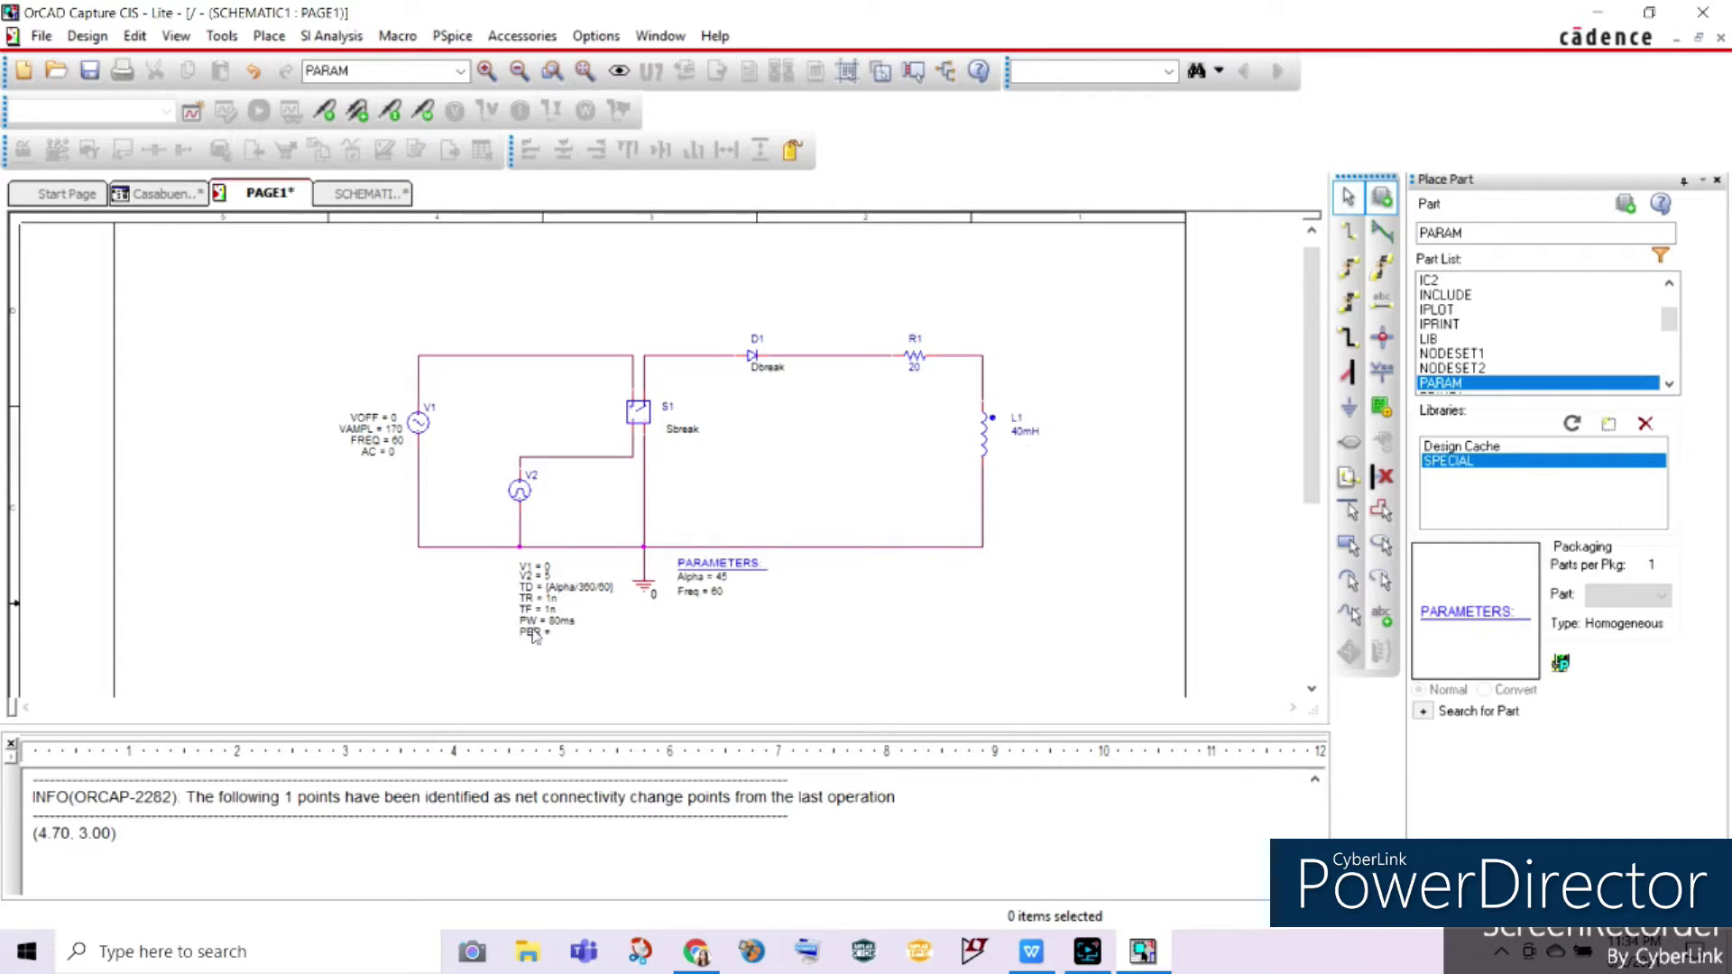
# Set V2's period PER to {1/Freq}
pyautogui.doubleClick(536, 635)
pyautogui.press('BackSpace')
pyautogui.write('{1/Freq')
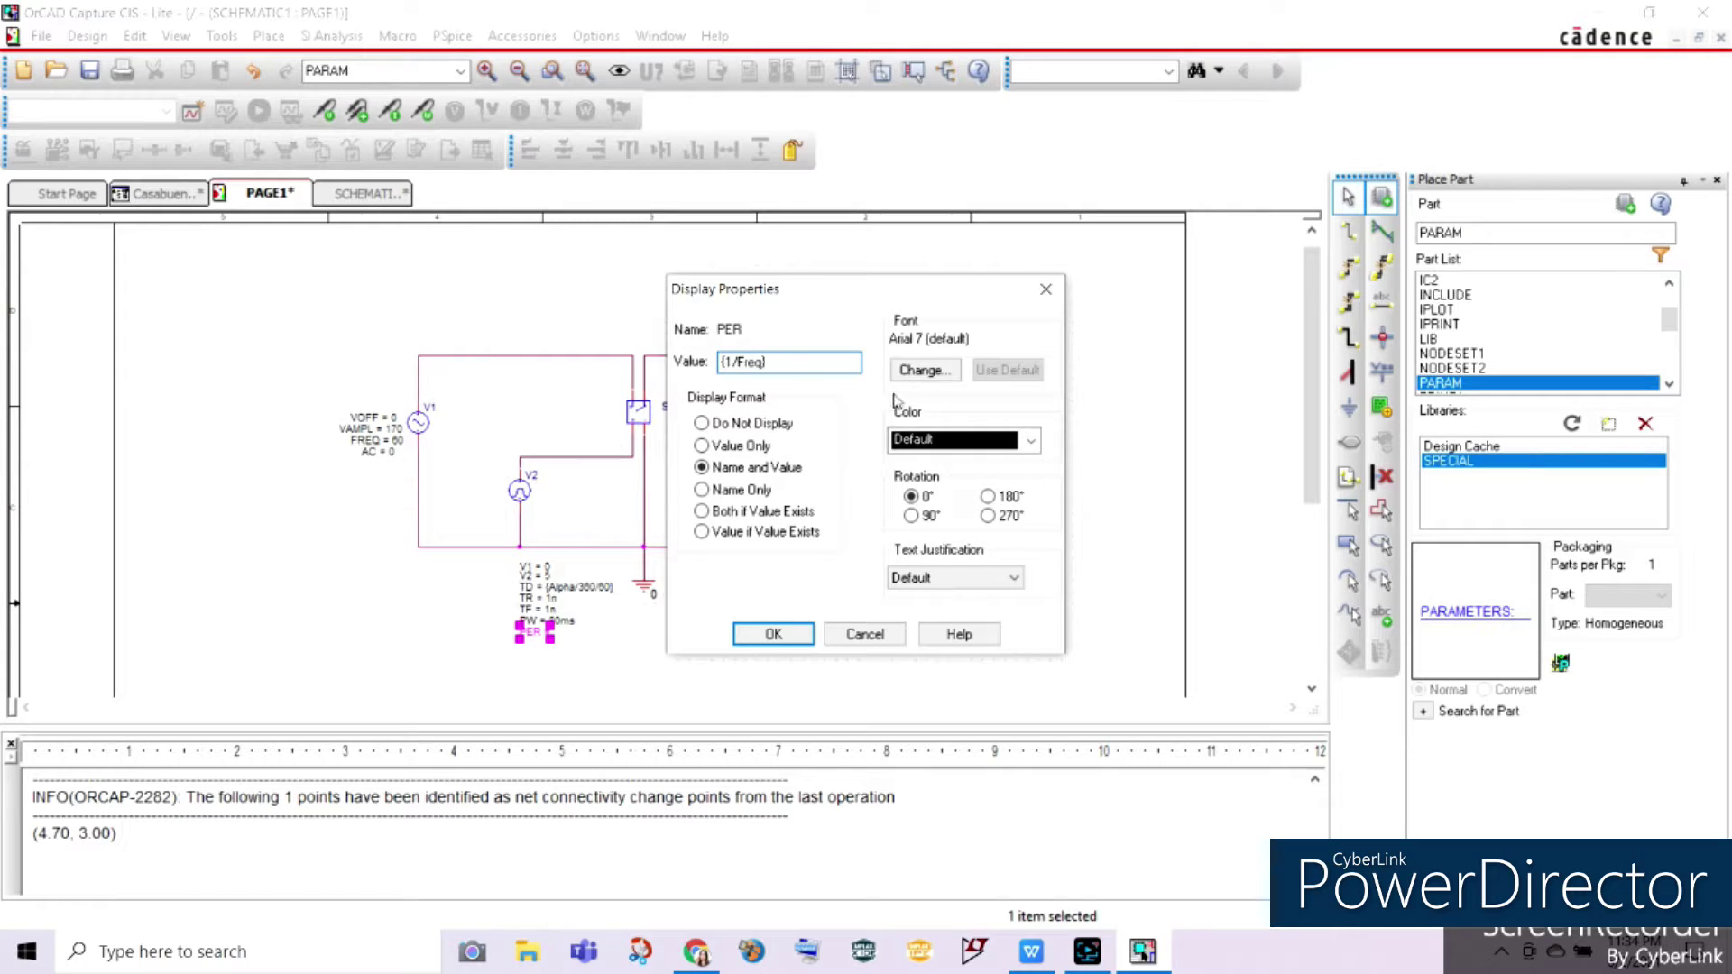
pyautogui.click(773, 634)
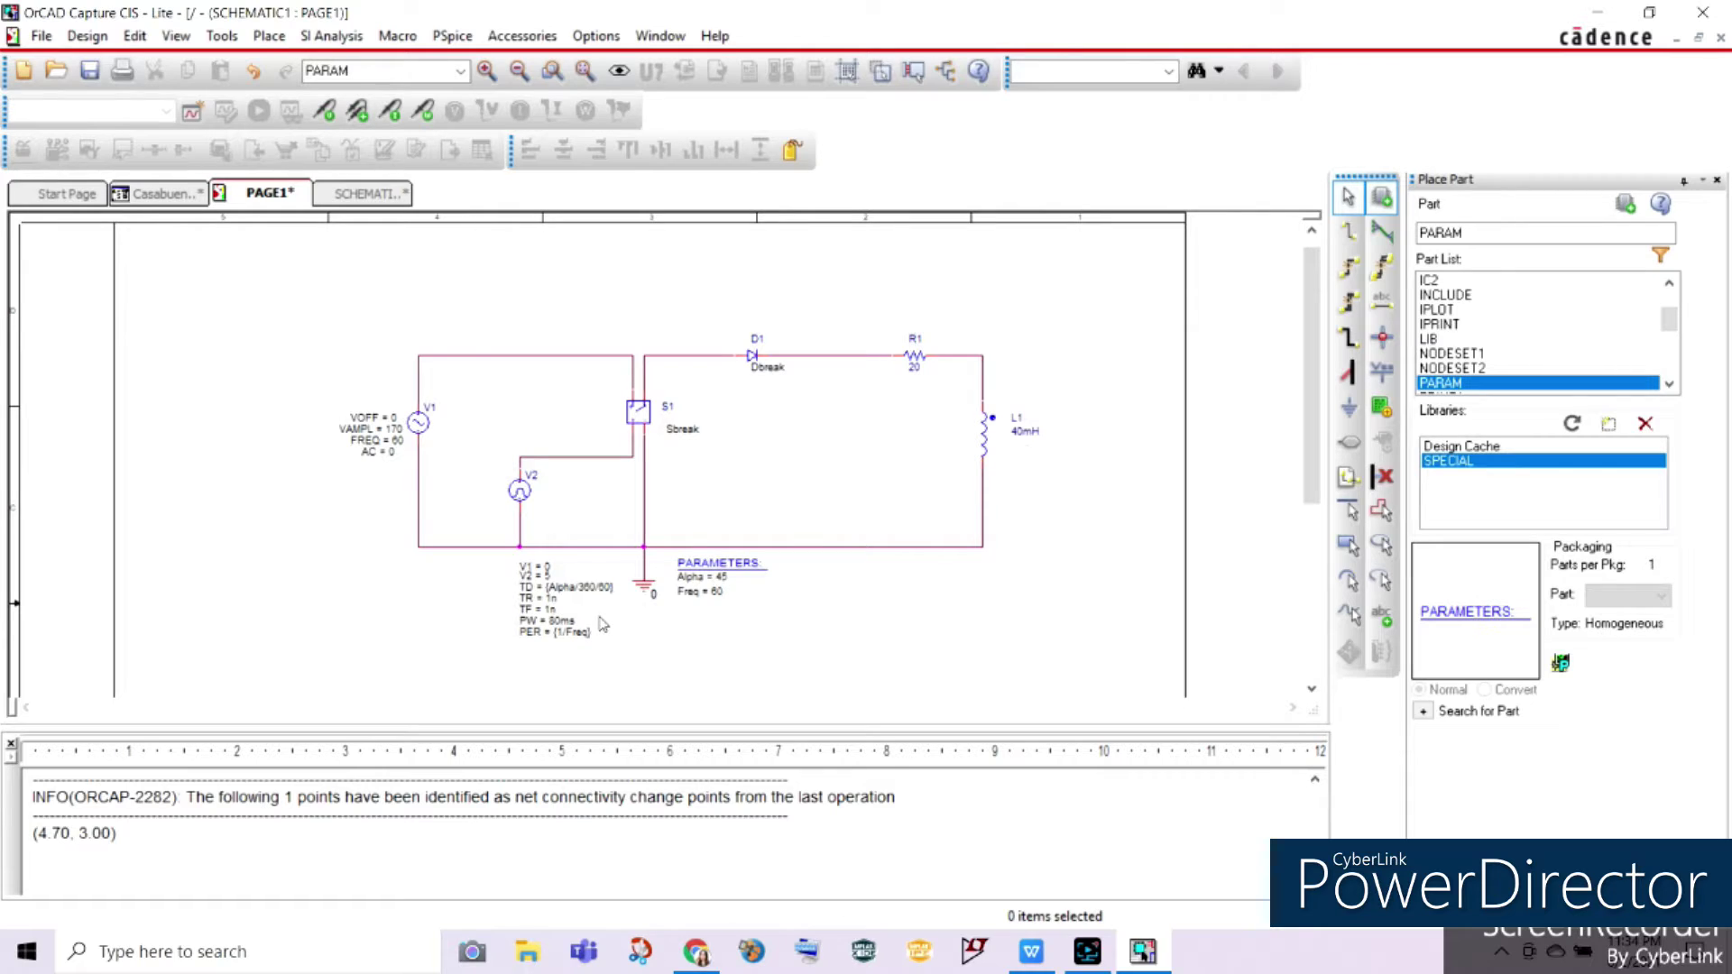
pyautogui.doubleClick(431, 408)
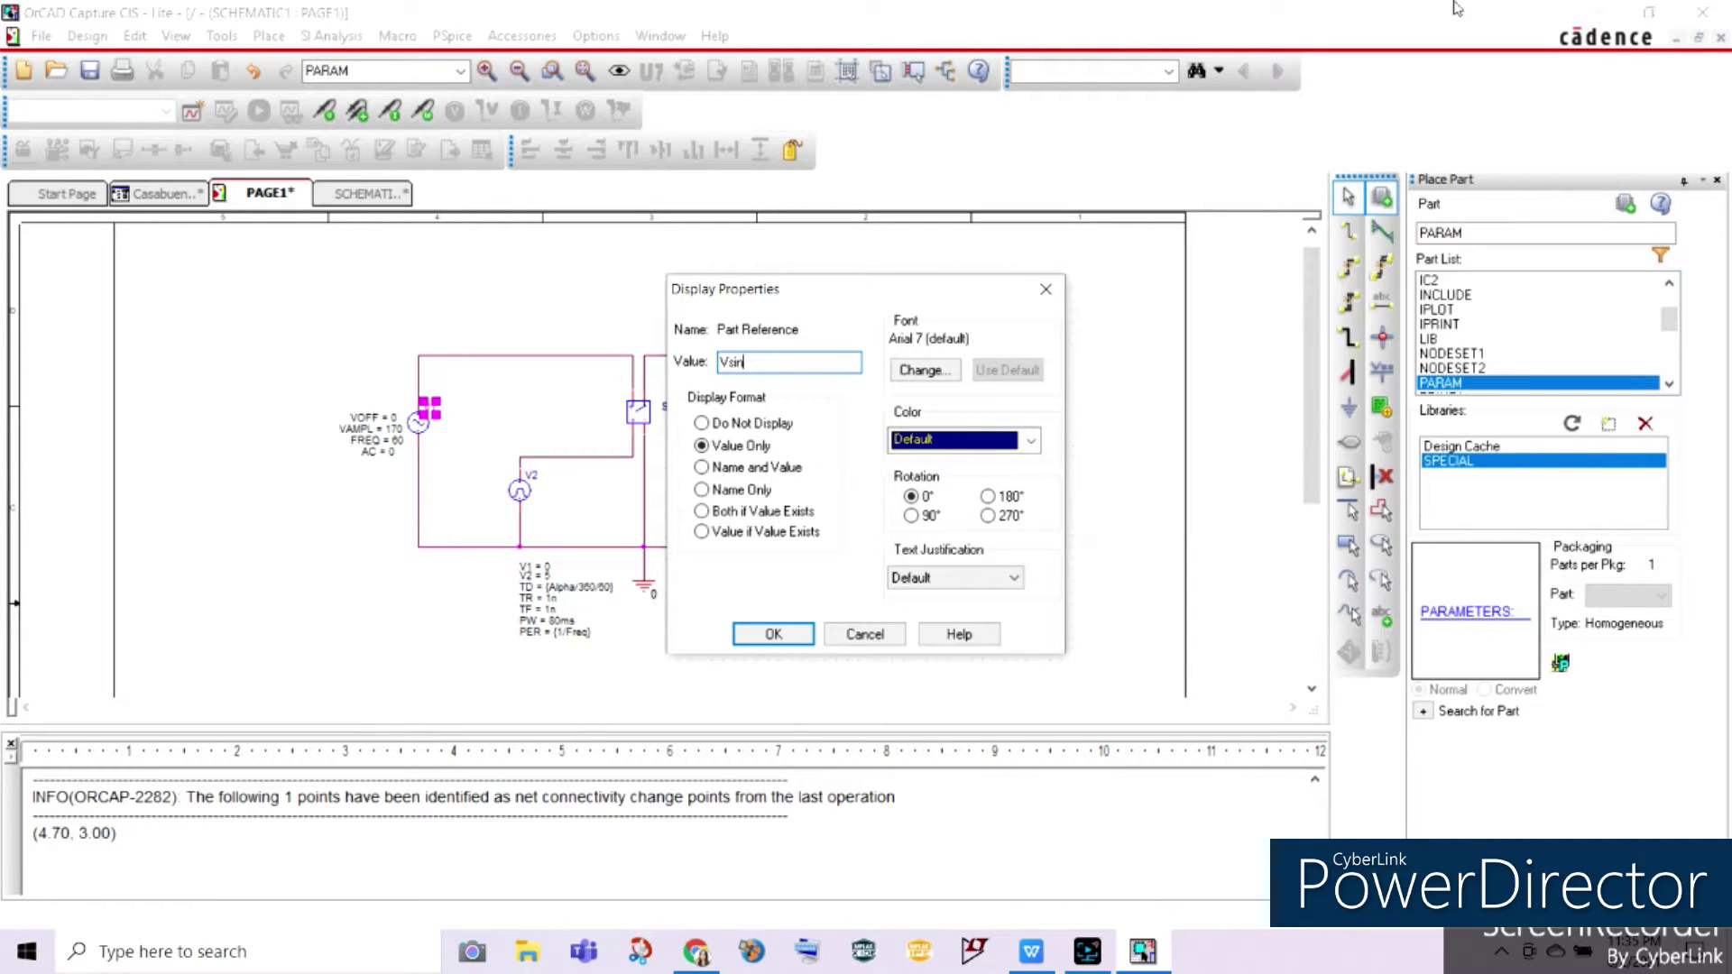
# Rename sine source V1 to Vsource, following Figure 3.16
pyautogui.click(1032, 952)
pyautogui.scroll(3, 717, 624)
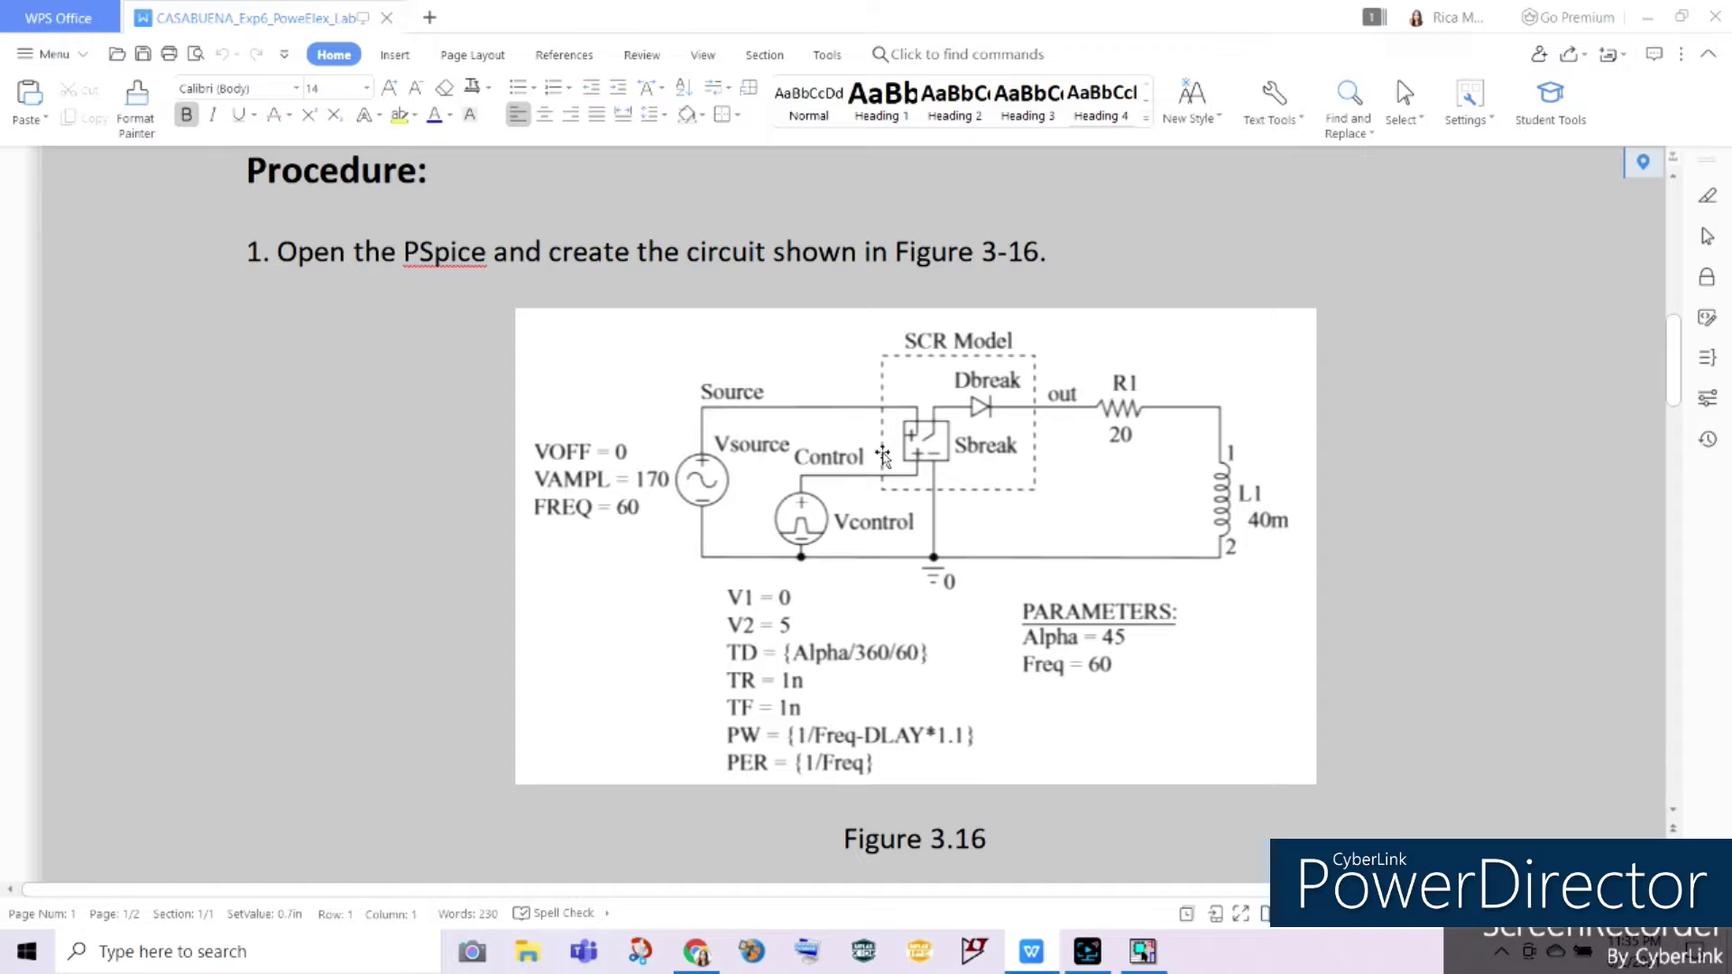
pyautogui.click(1088, 954)
pyautogui.click(1092, 961)
pyautogui.click(1143, 952)
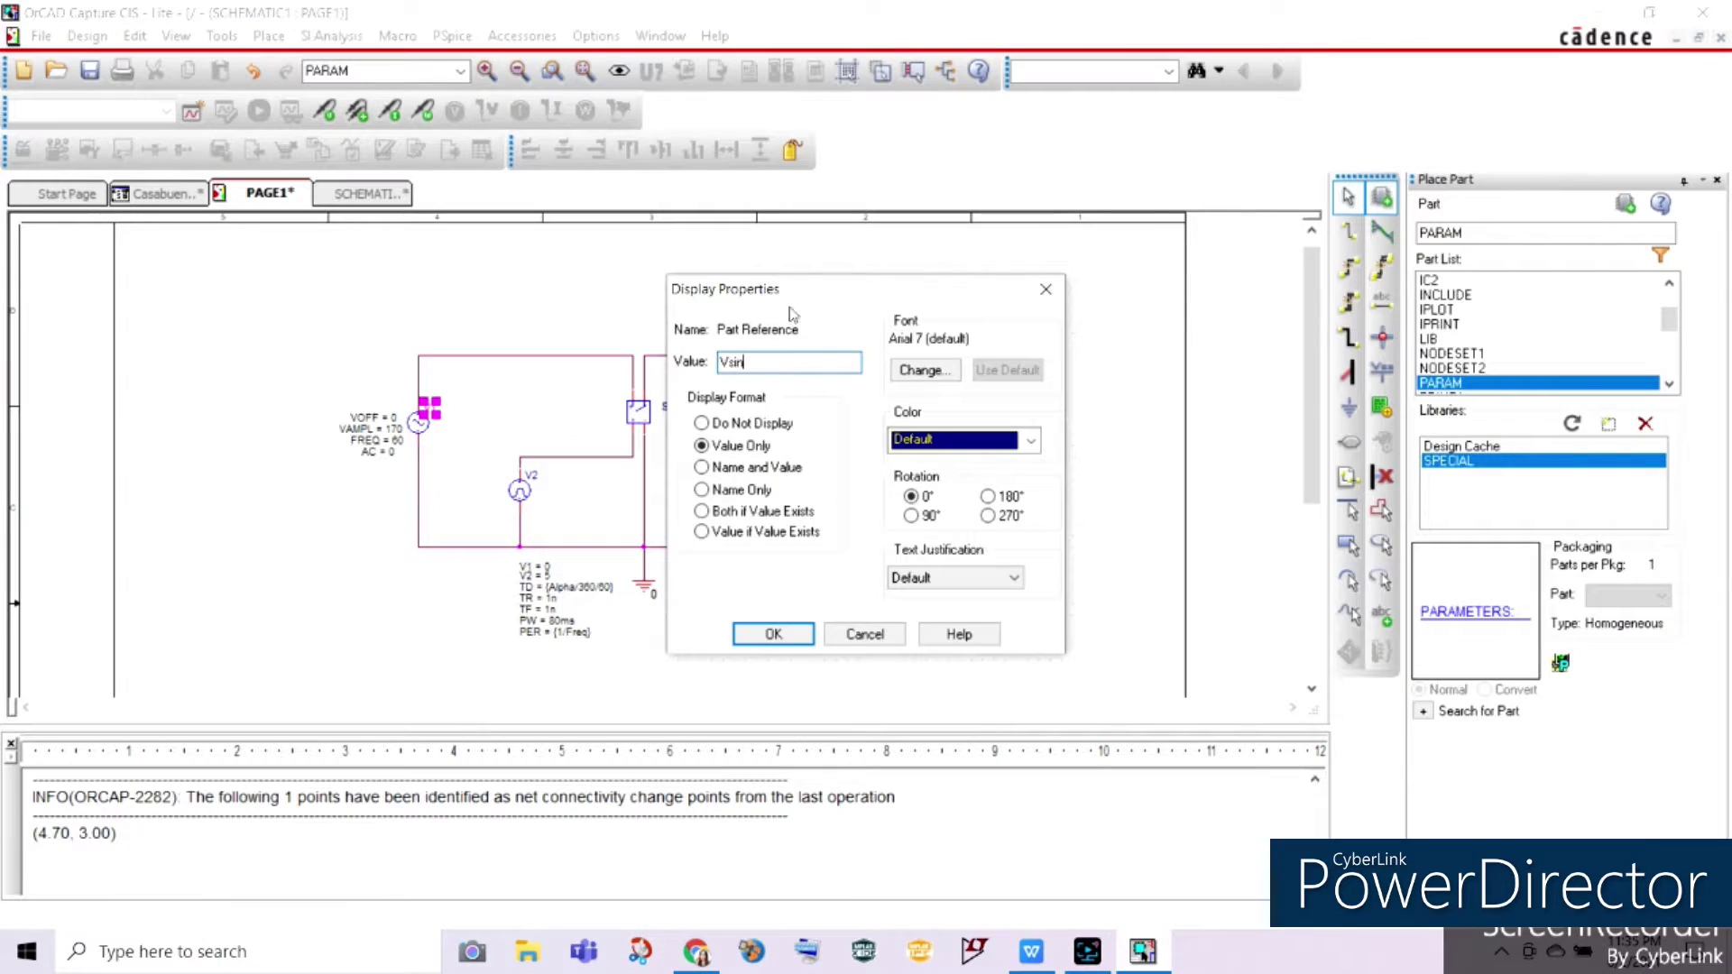
pyautogui.write('ce')
pyautogui.press('Return')
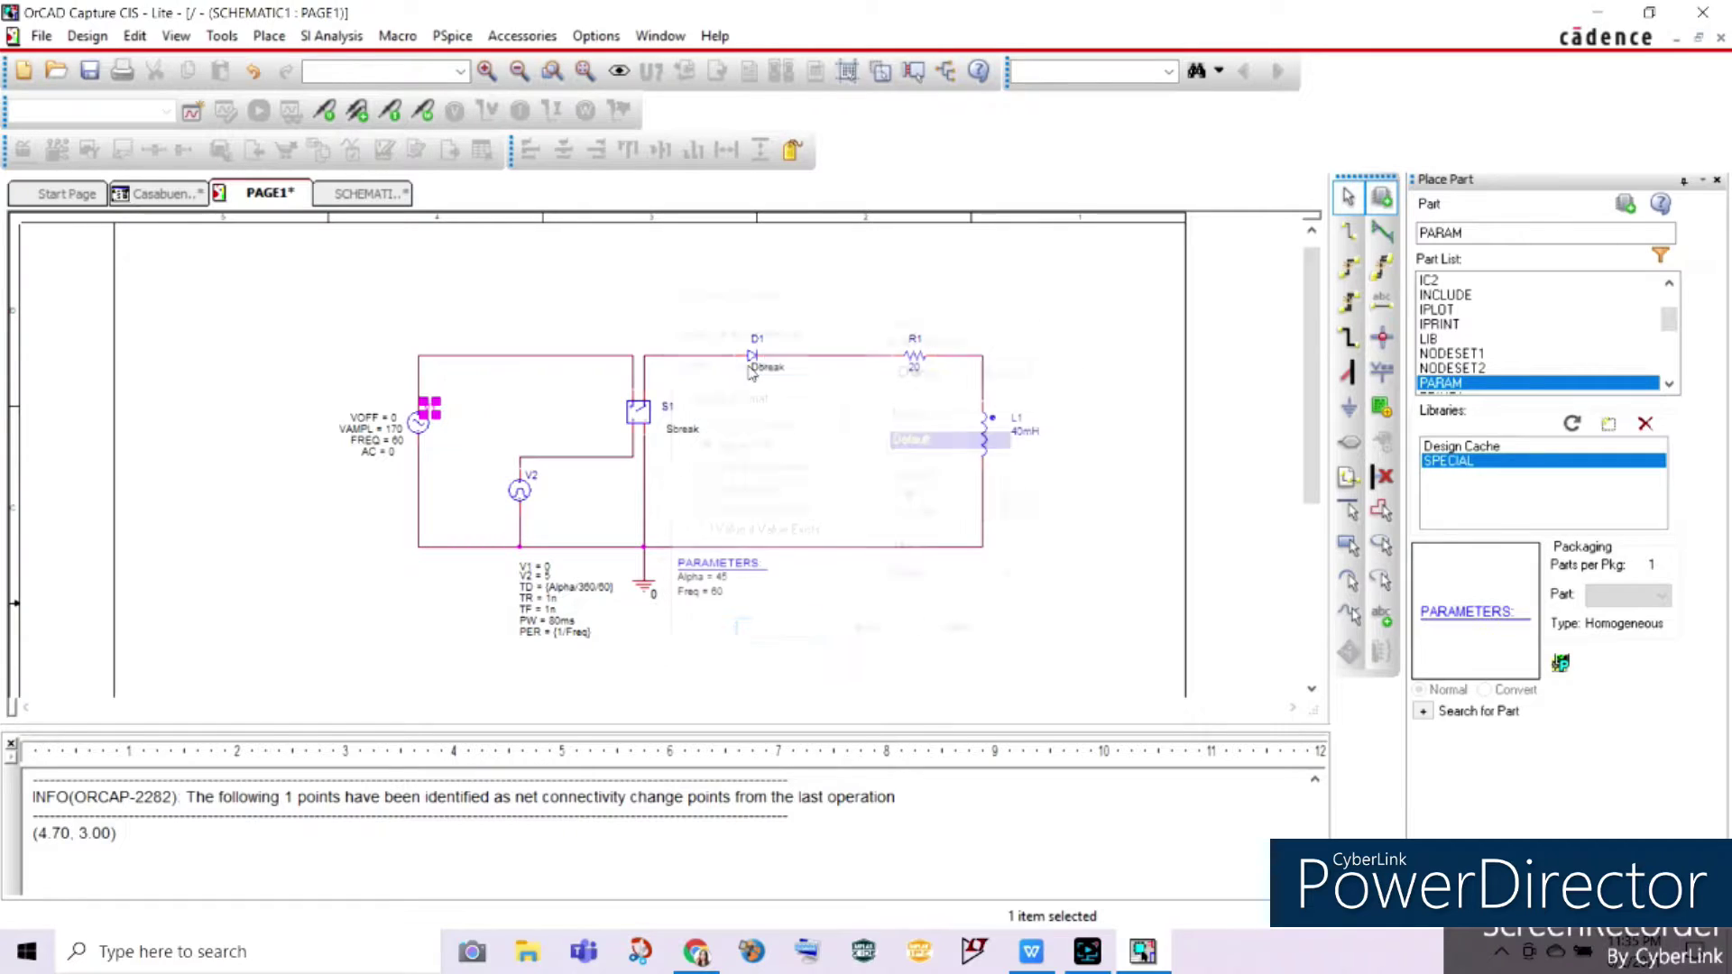
pyautogui.click(1029, 955)
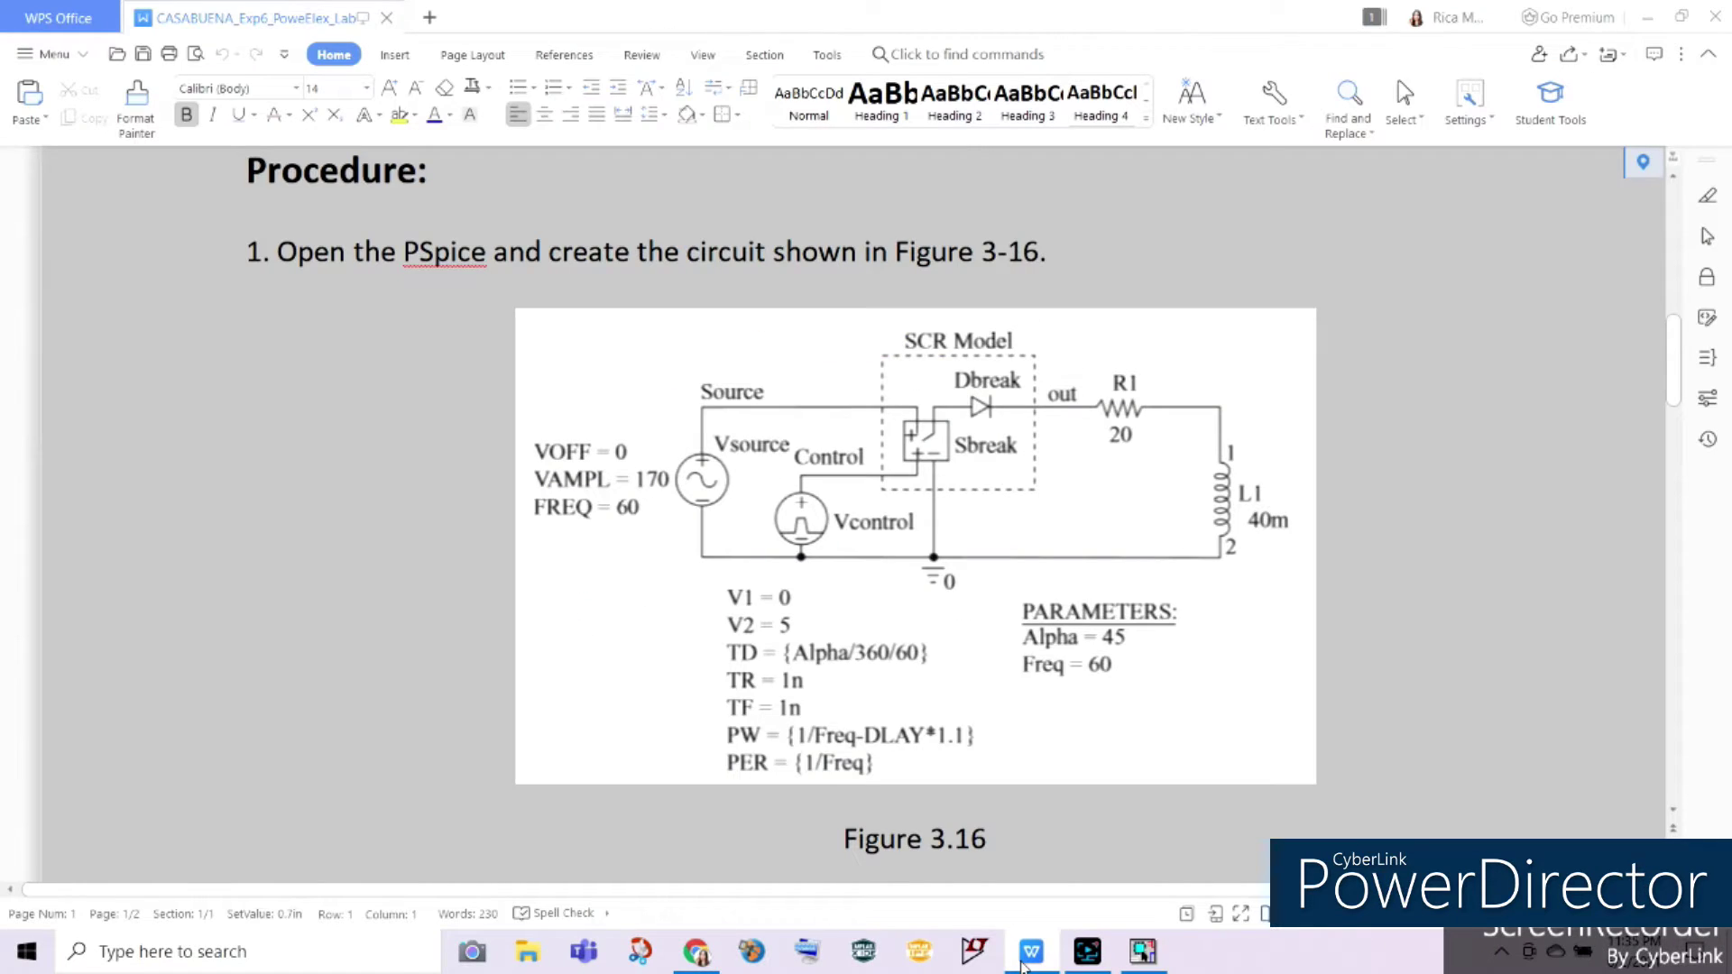
pyautogui.click(1023, 963)
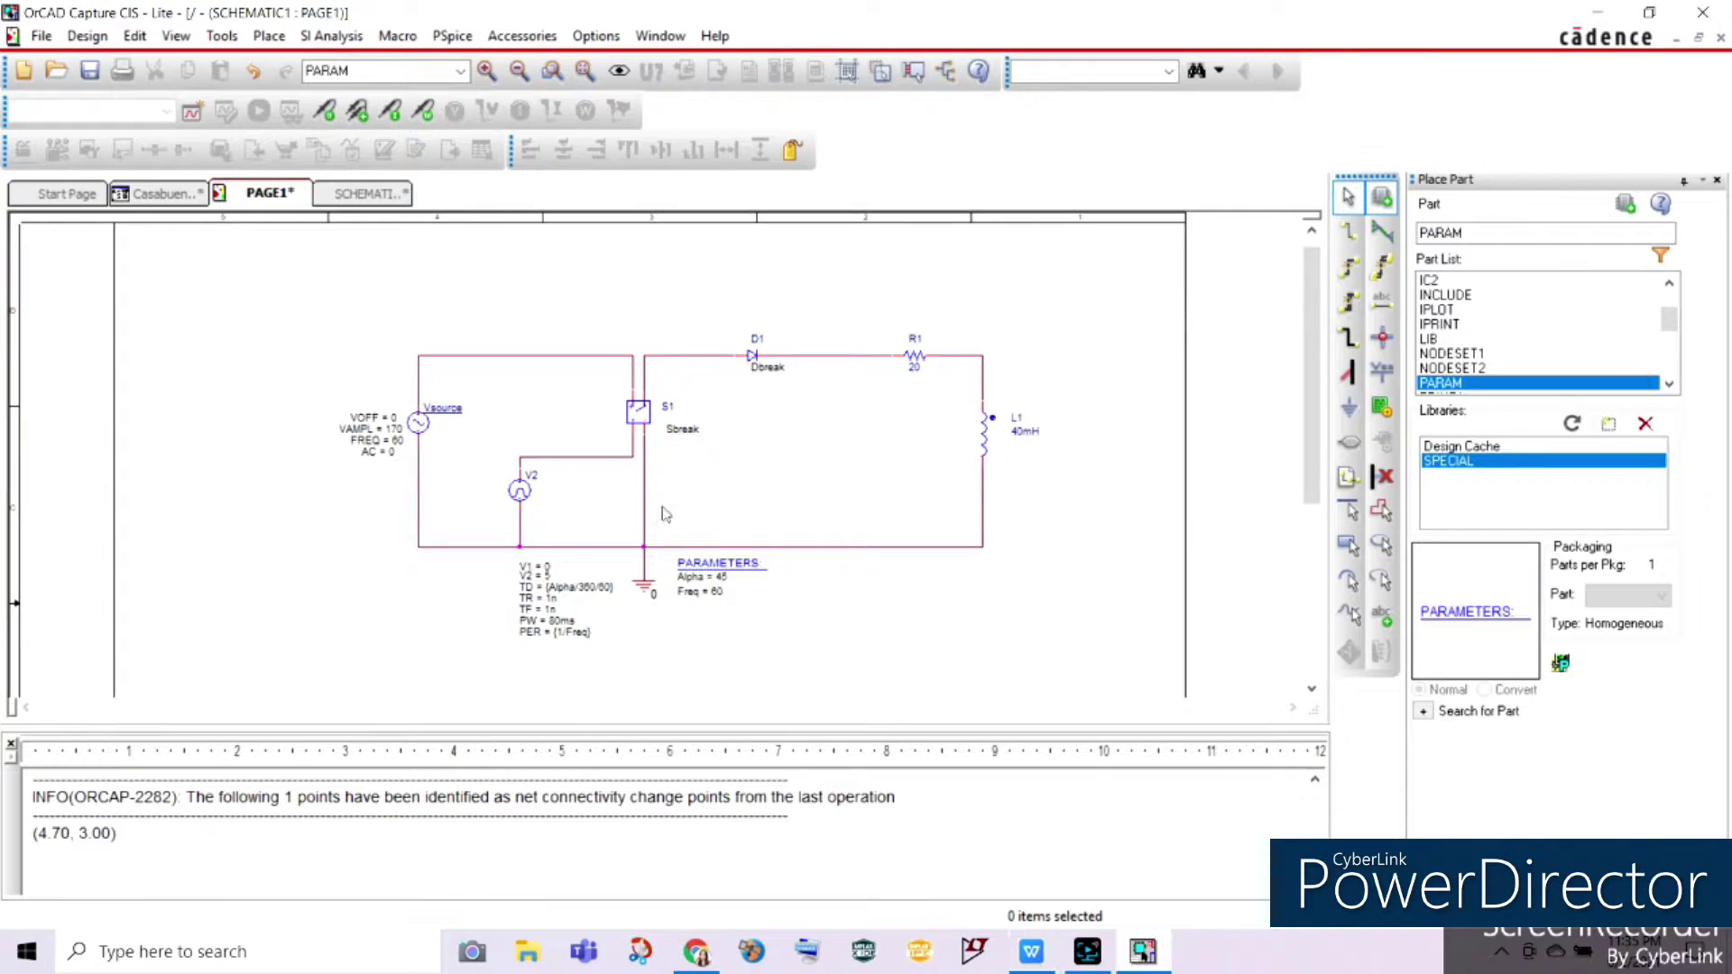
# Rename pulse source V2 to Vcontrol
pyautogui.click(533, 476)
pyautogui.doubleClick(532, 477)
pyautogui.write('Vcoi')
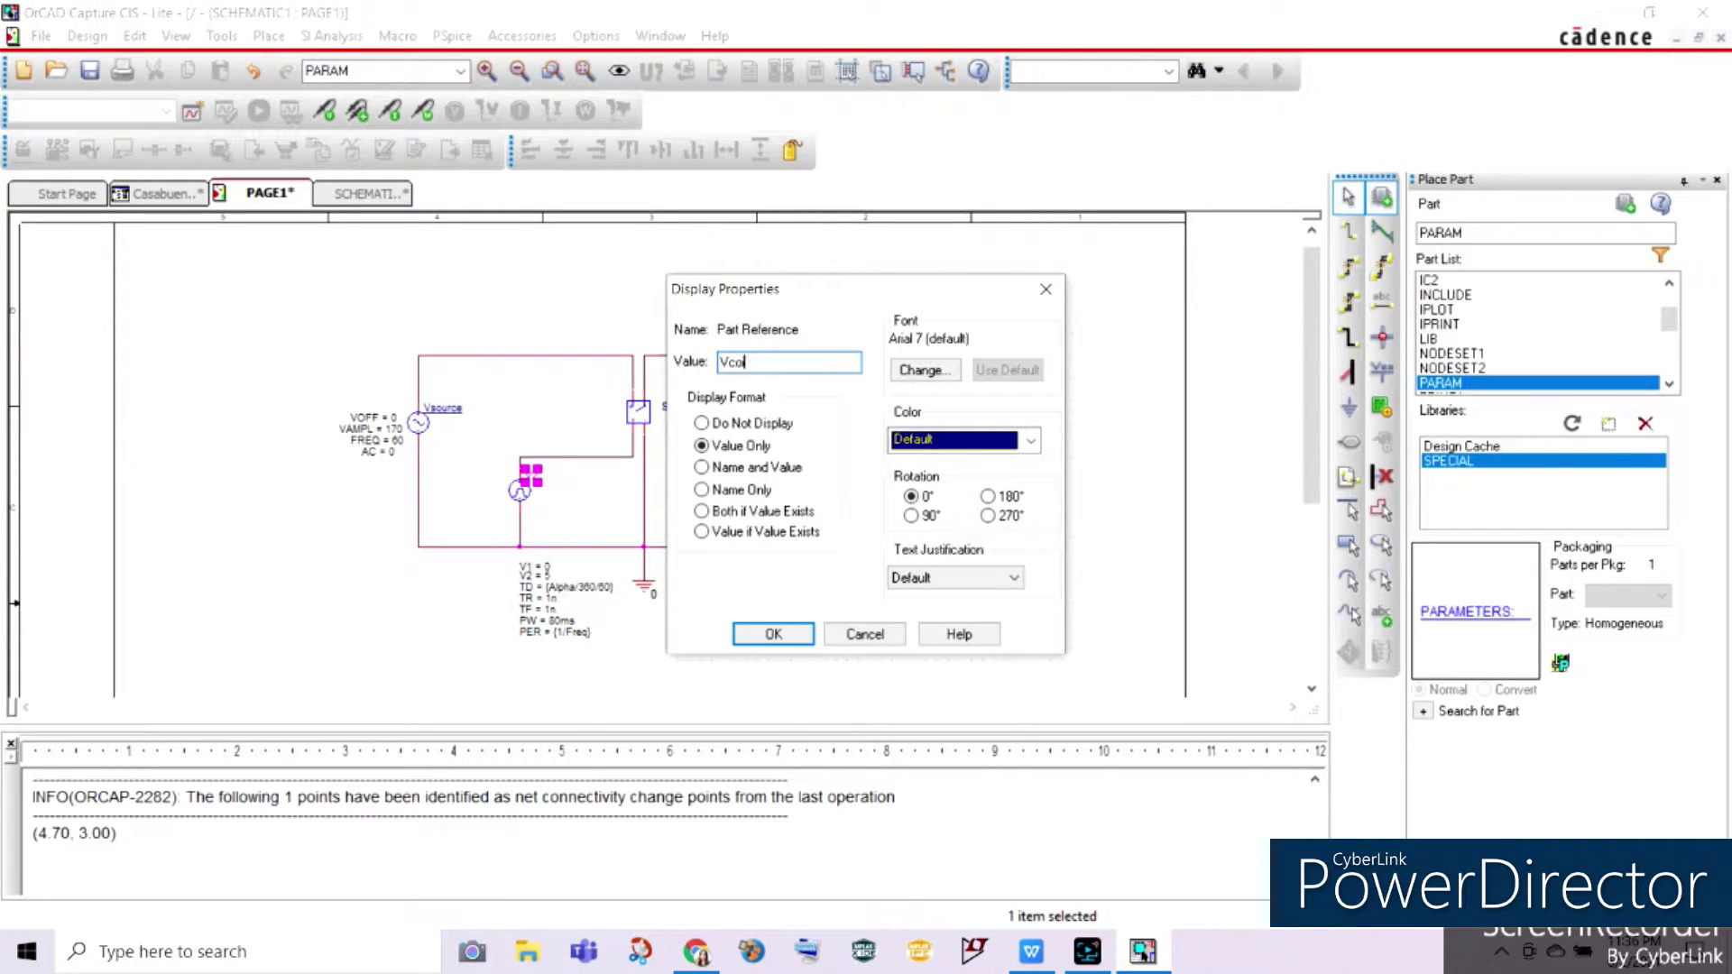
pyautogui.press('Return')
pyautogui.click(916, 659)
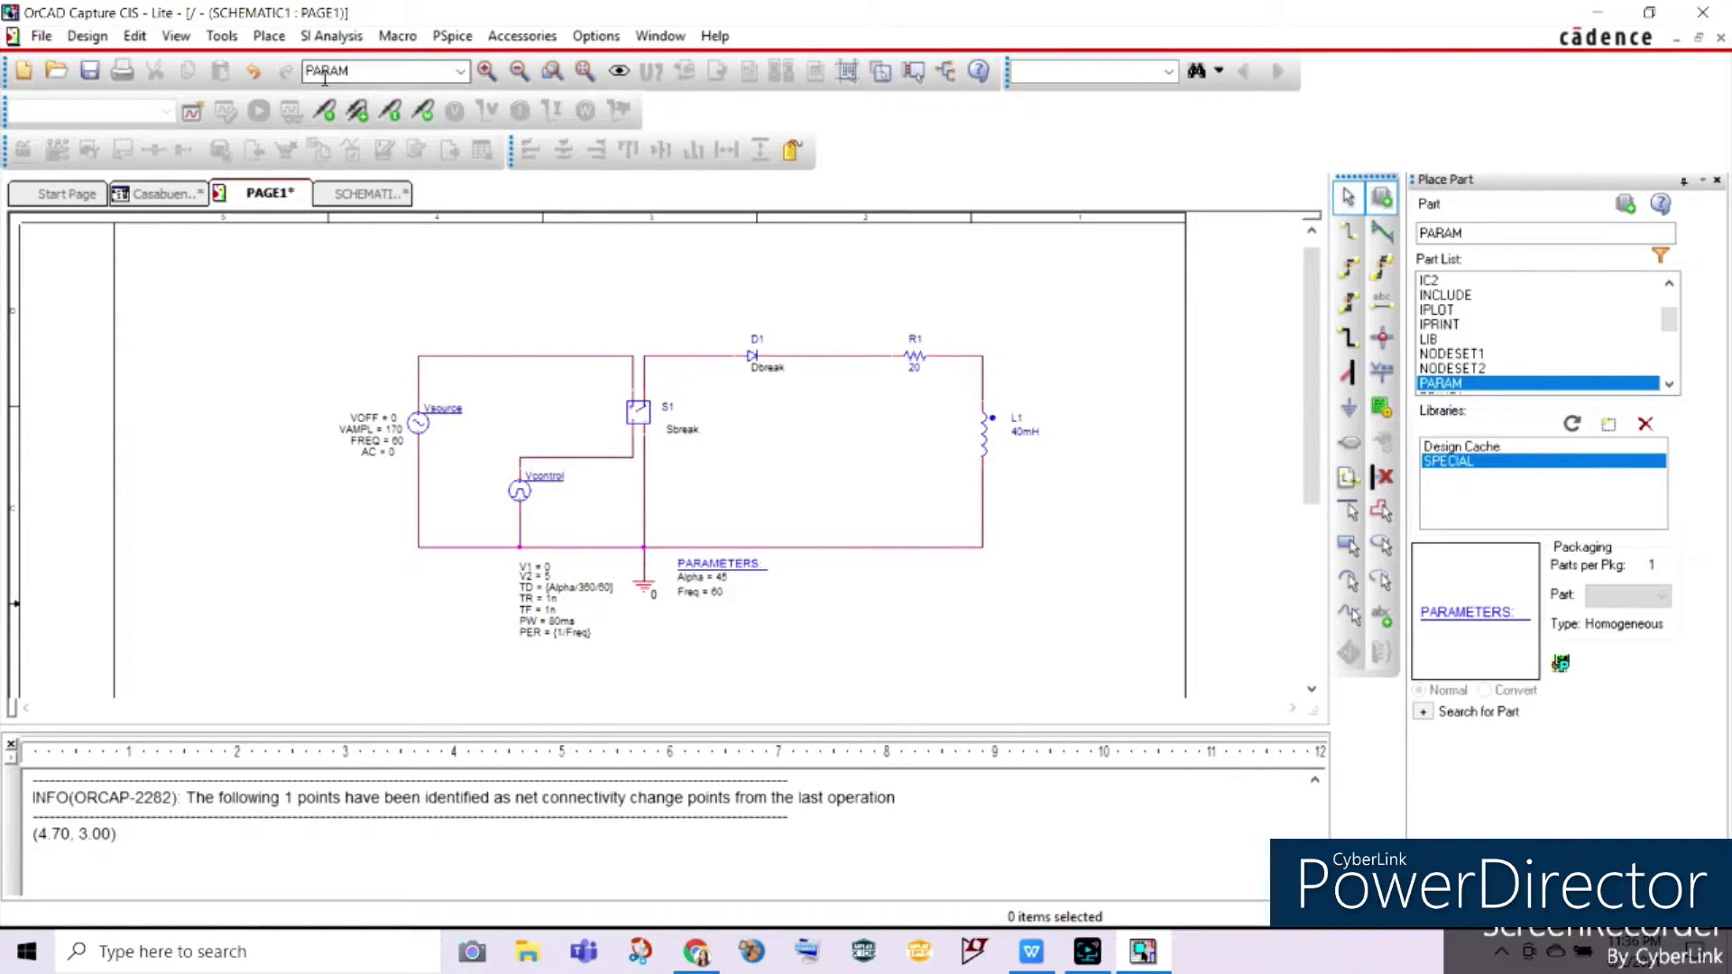
pyautogui.click(191, 114)
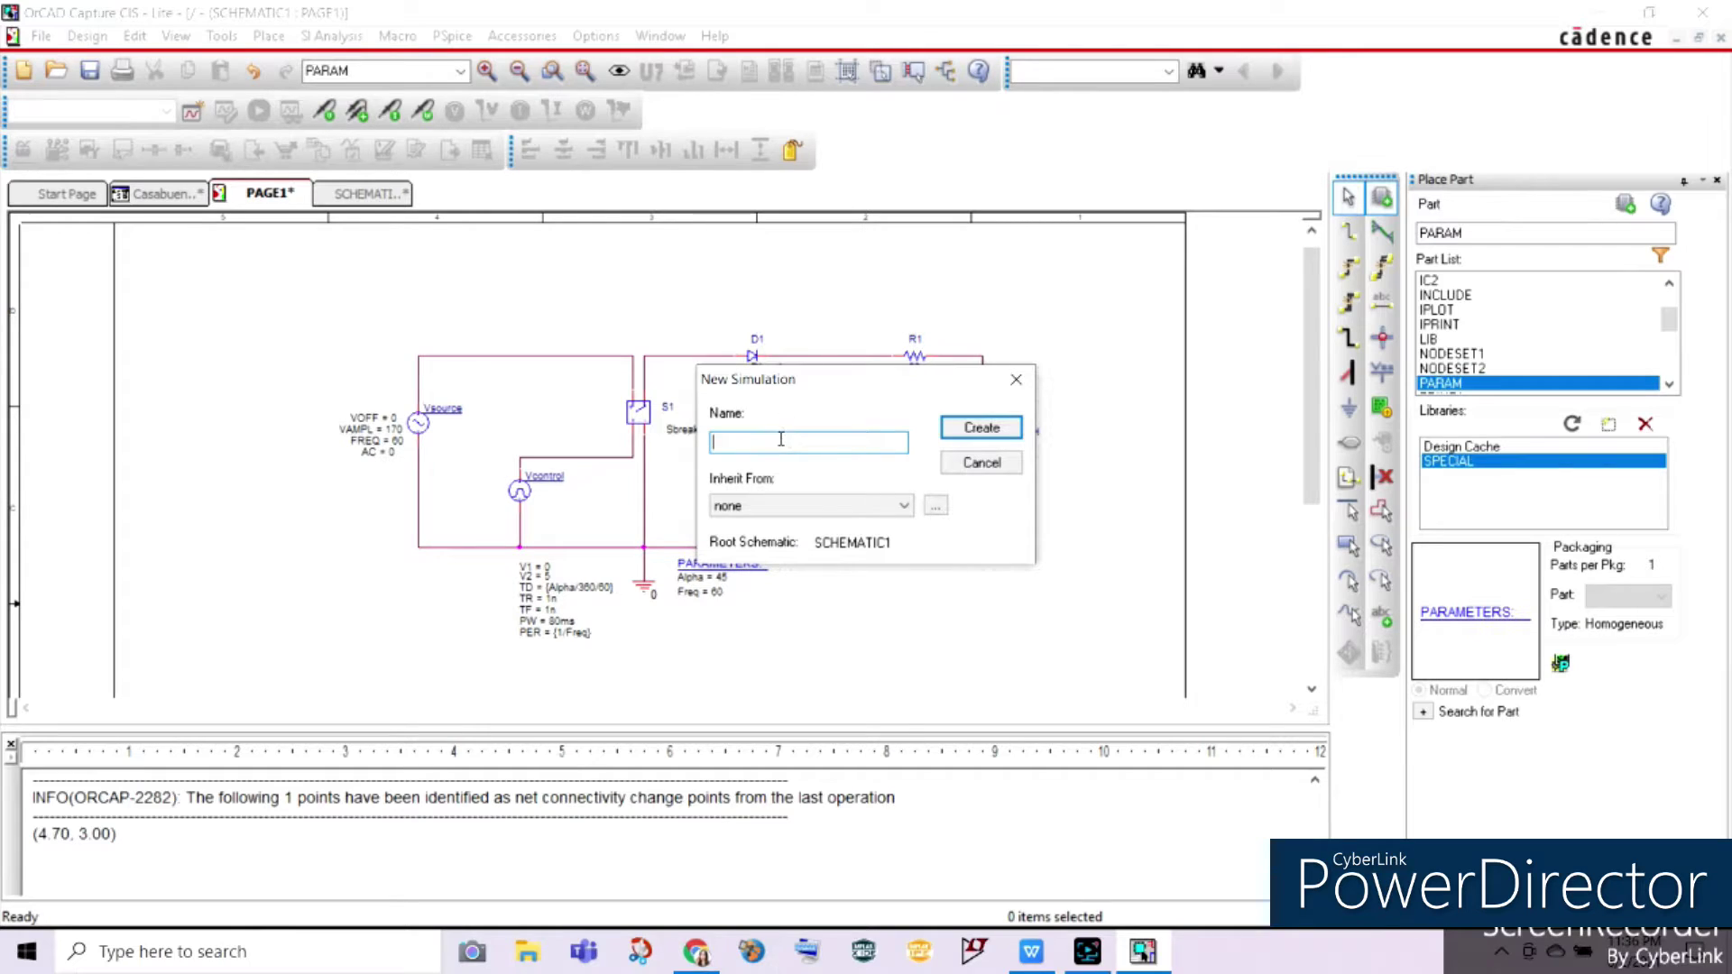
# Create simulation profile exp6 with run time 16.67m and 10u maximum step, and apply it
pyautogui.write('exp6')
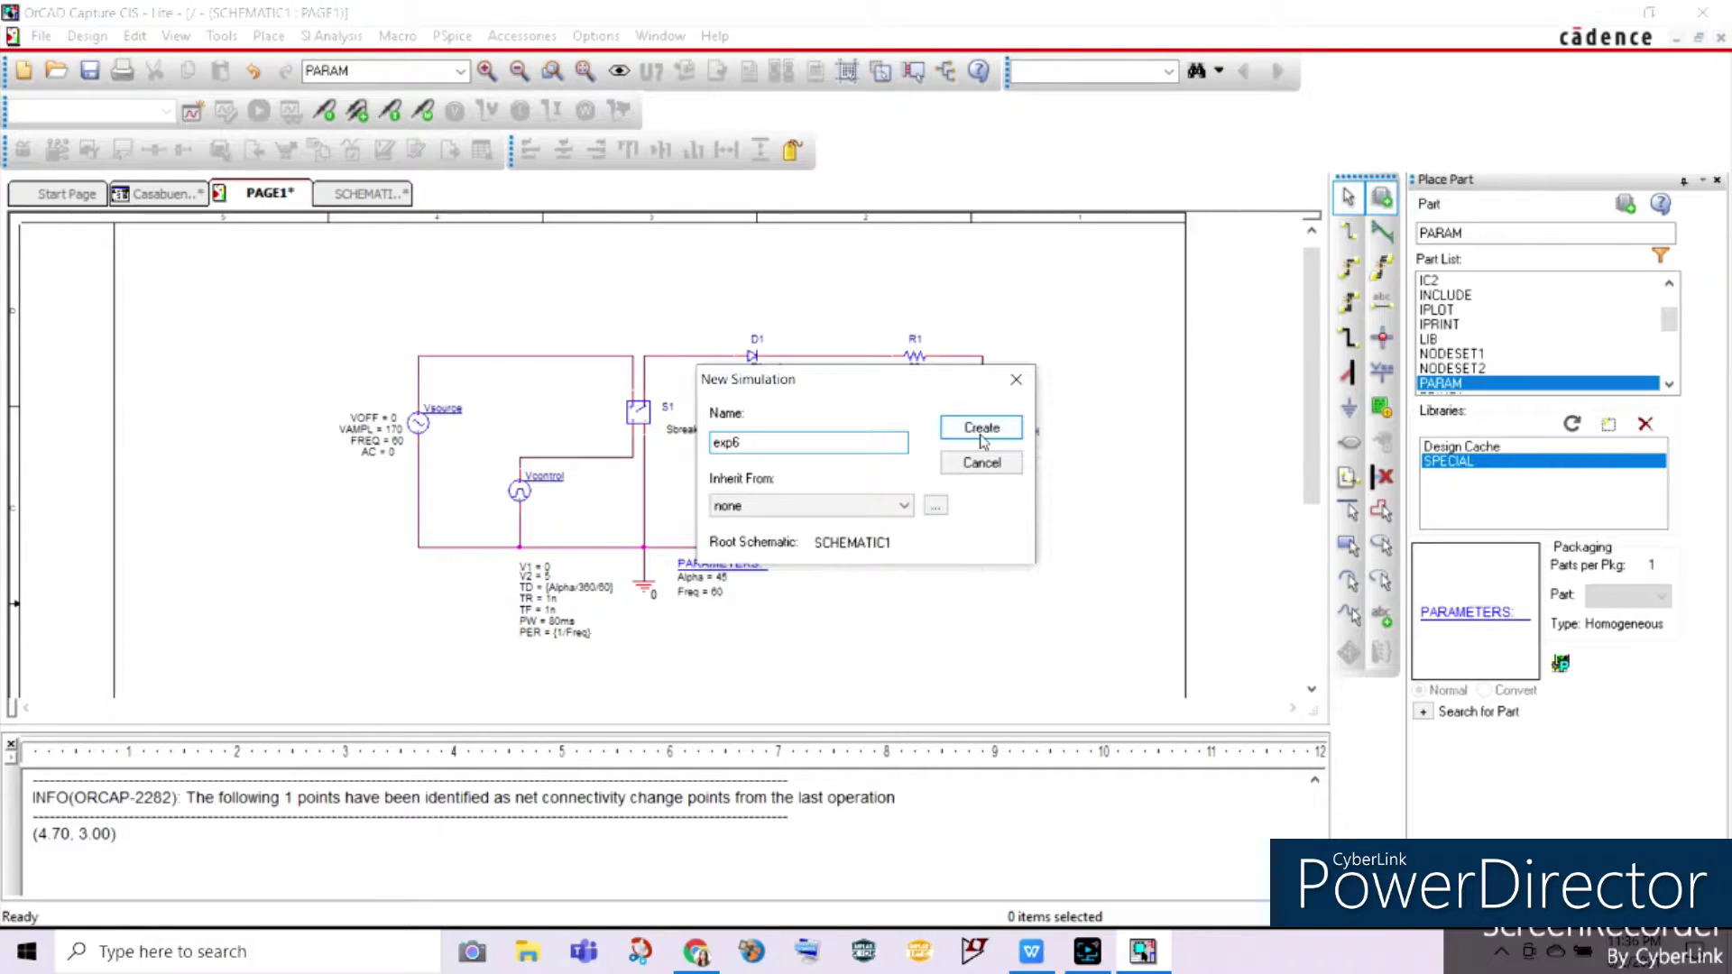
pyautogui.click(982, 428)
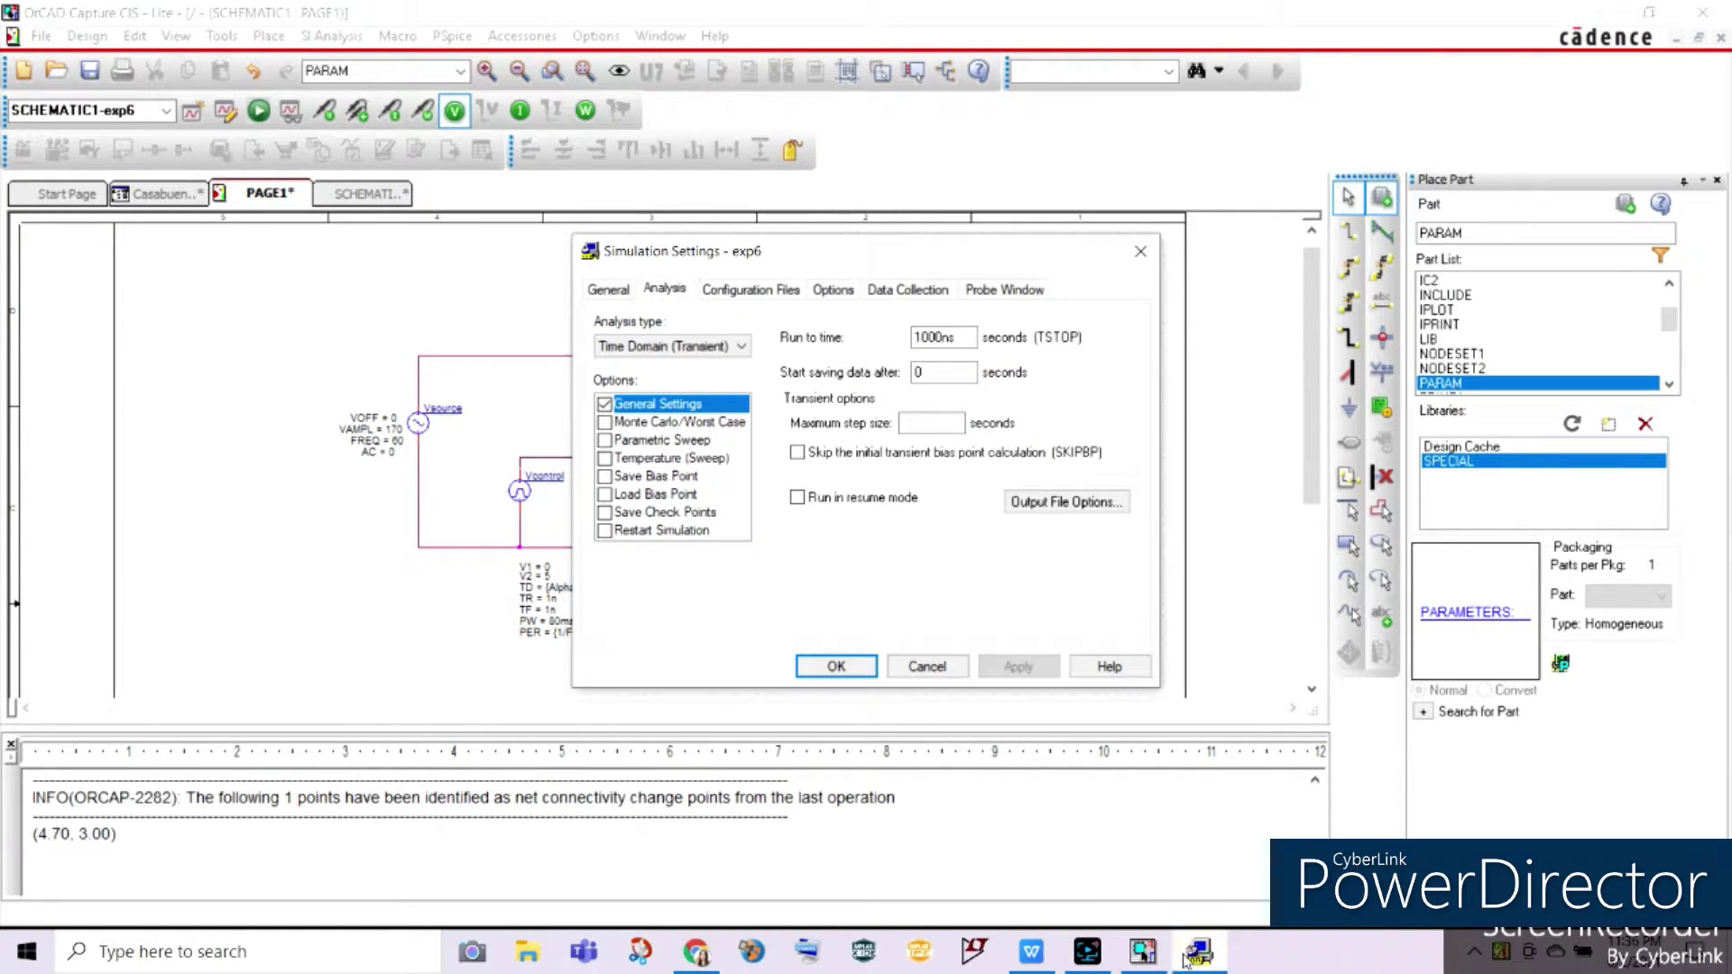
pyautogui.click(940, 341)
pyautogui.press('BackSpace')
pyautogui.press('BackSpace')
pyautogui.press('BackSpace')
pyautogui.write('6.67m')
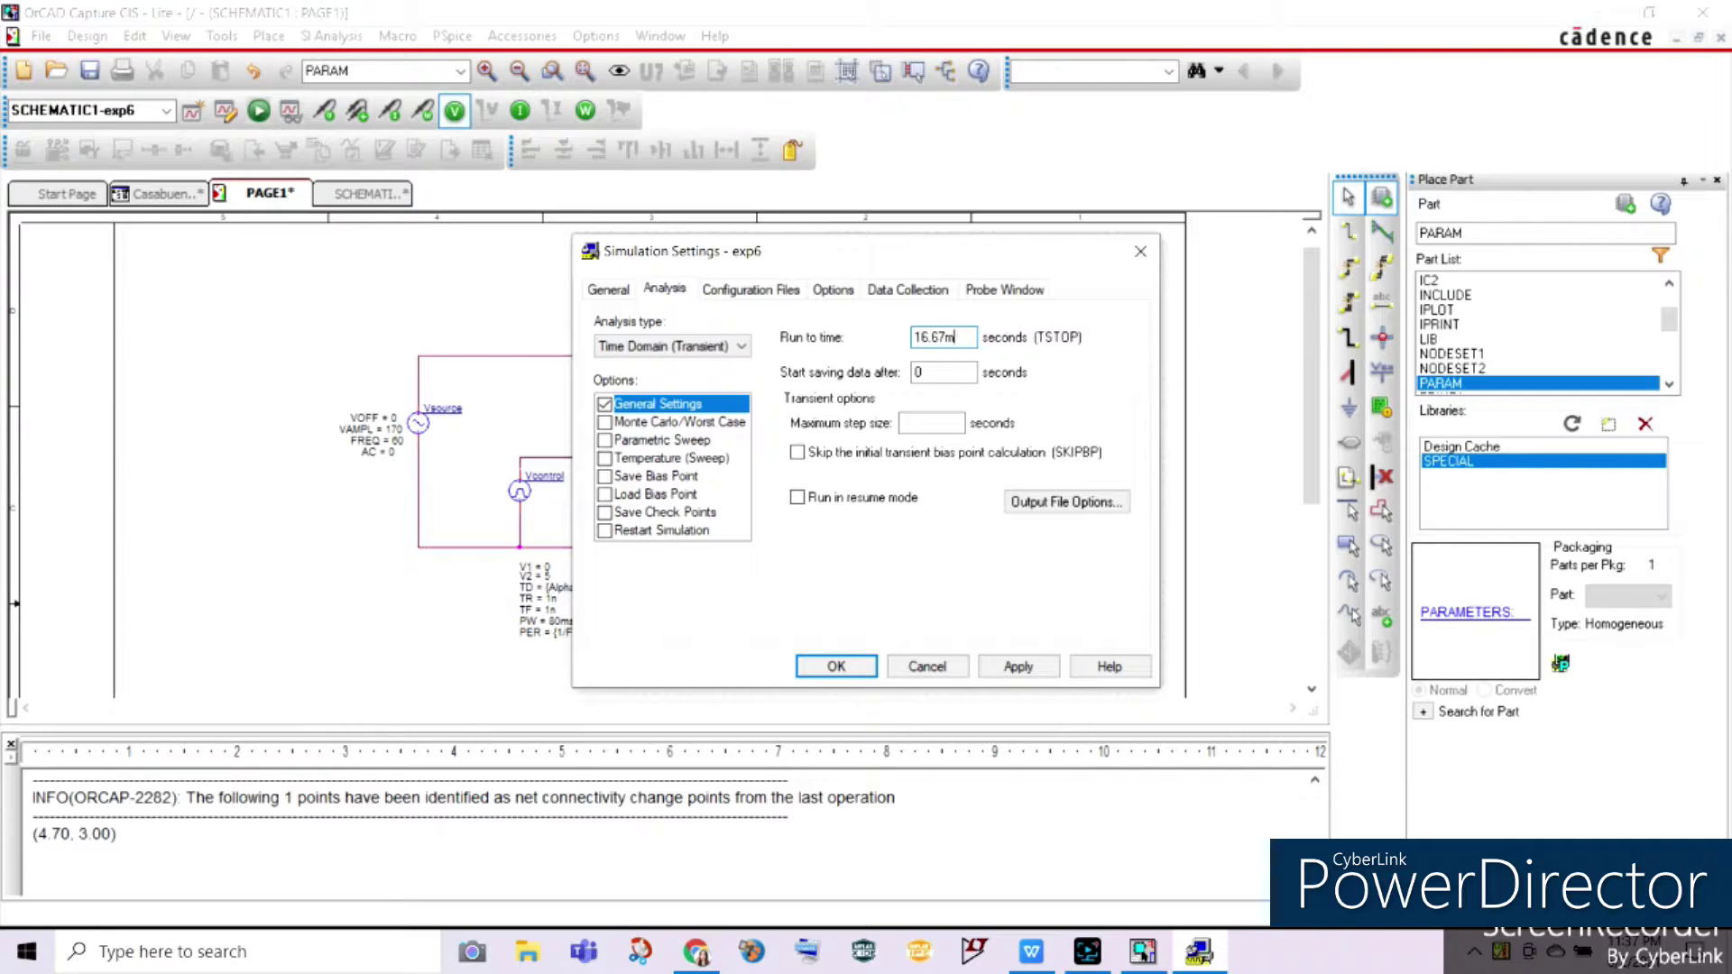
pyautogui.click(923, 420)
pyautogui.doubleClick(921, 424)
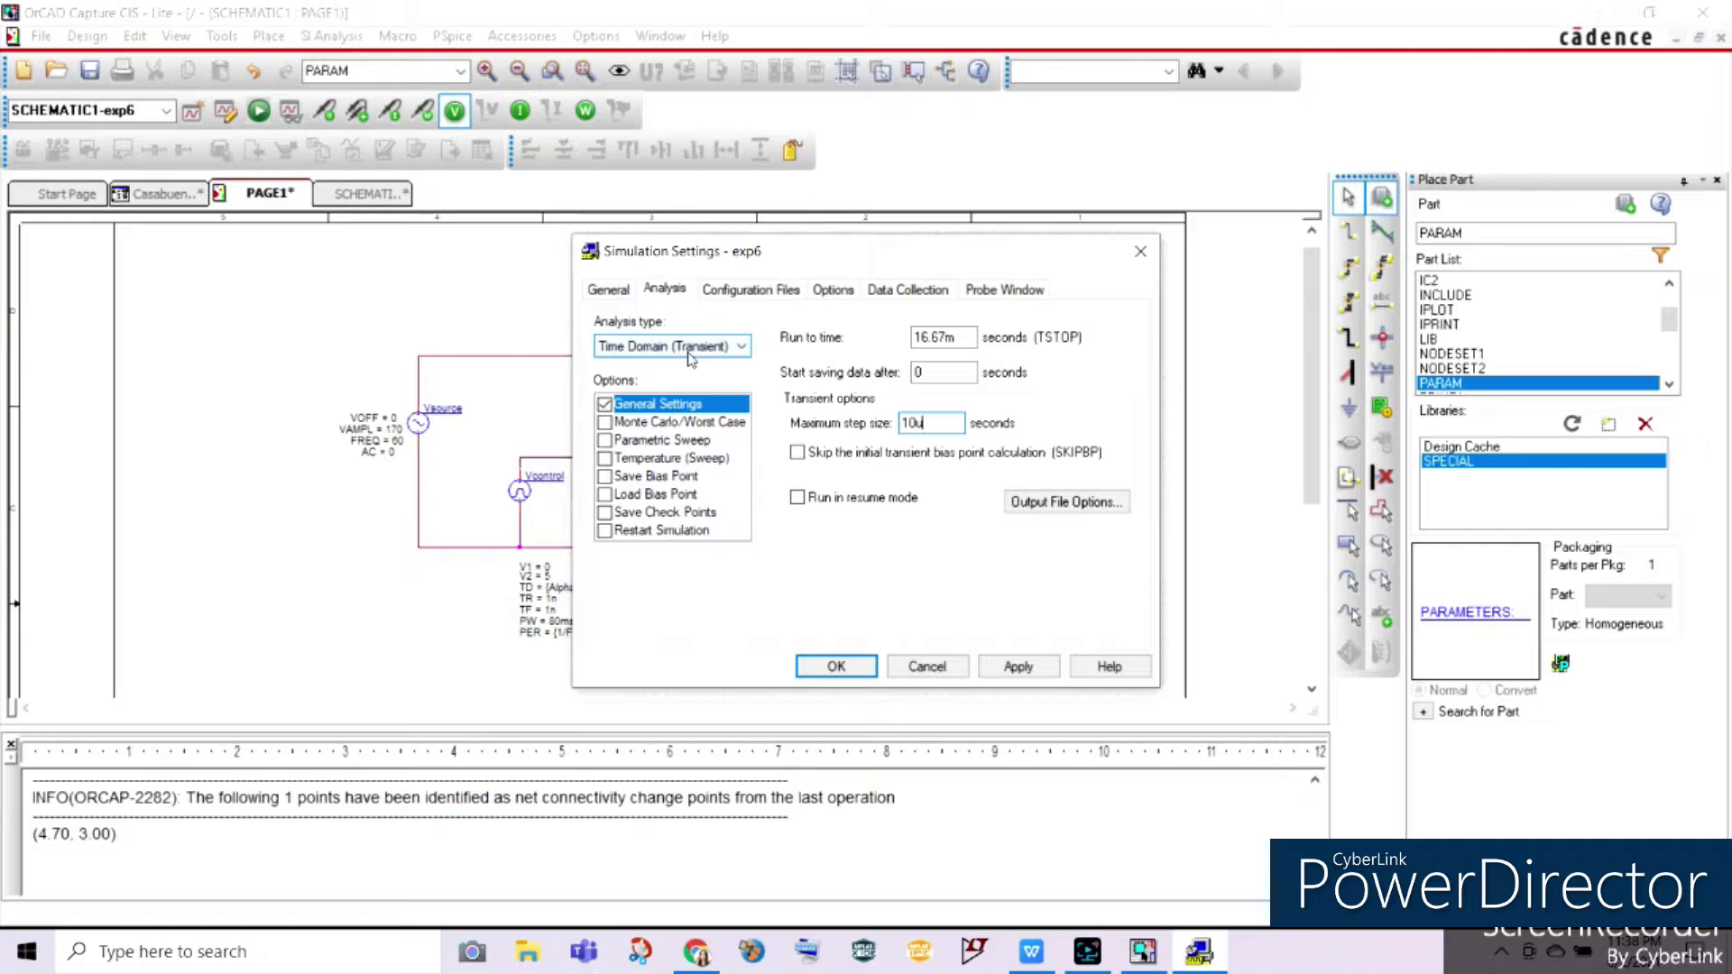
pyautogui.click(1016, 668)
pyautogui.click(833, 666)
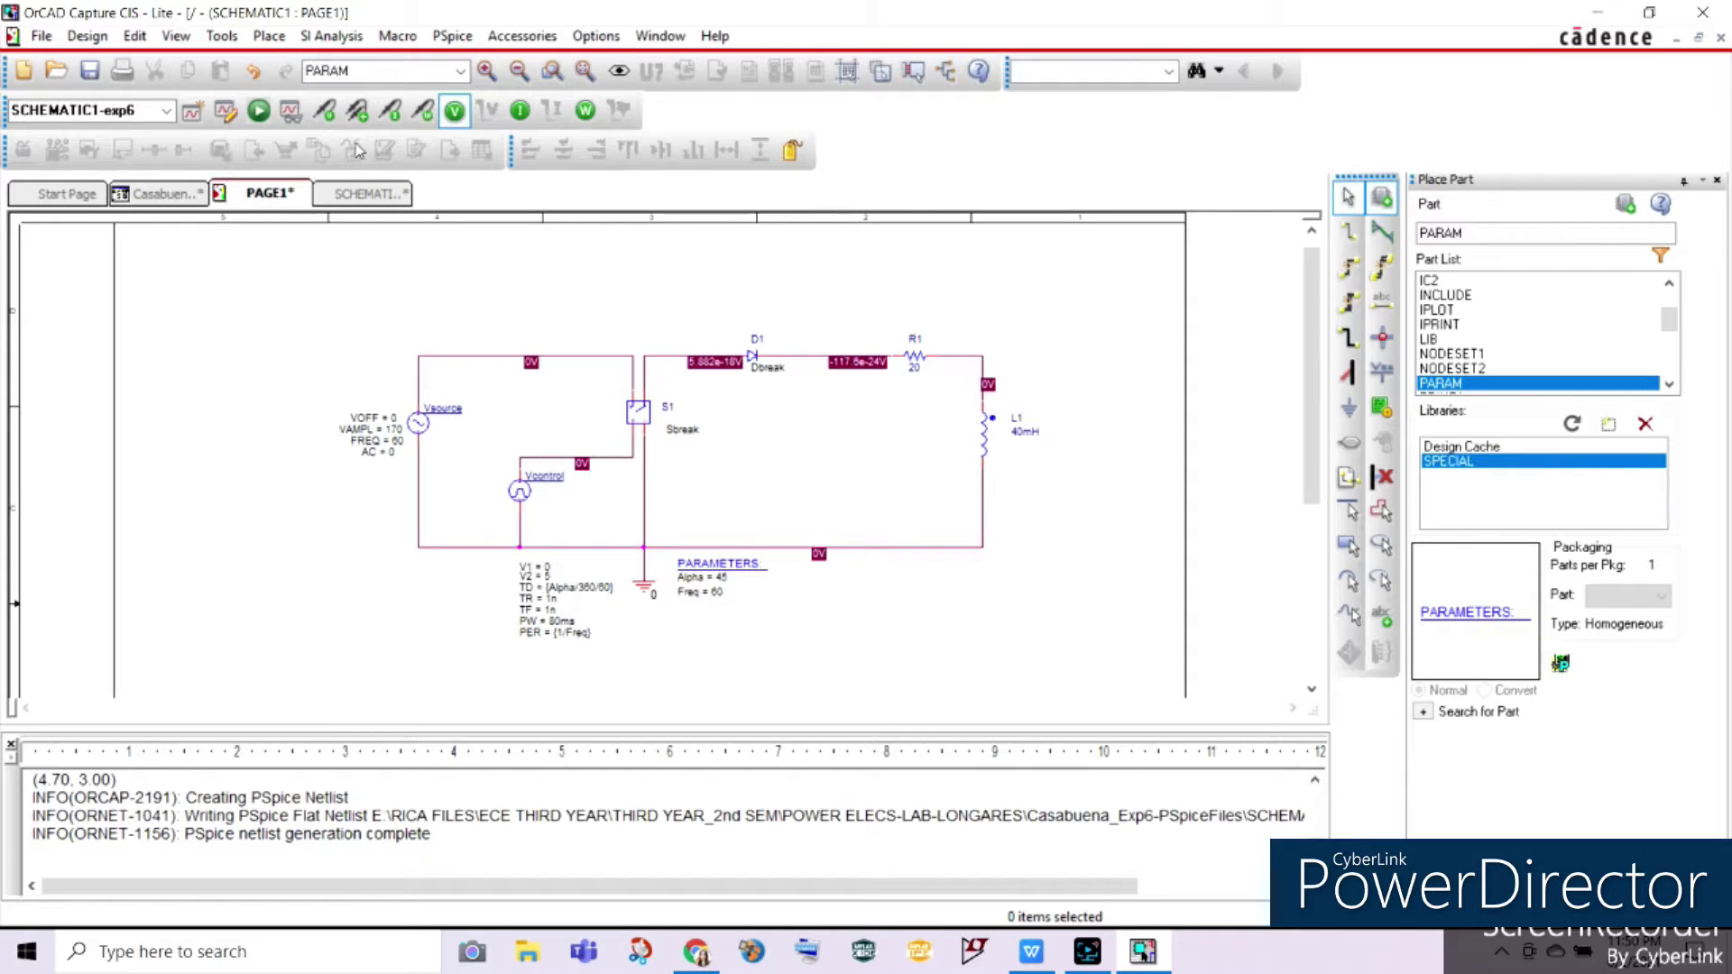
# Run PSpice and plot against a Time*60*360 x-axis spanning 0 to 400
pyautogui.click(258, 110)
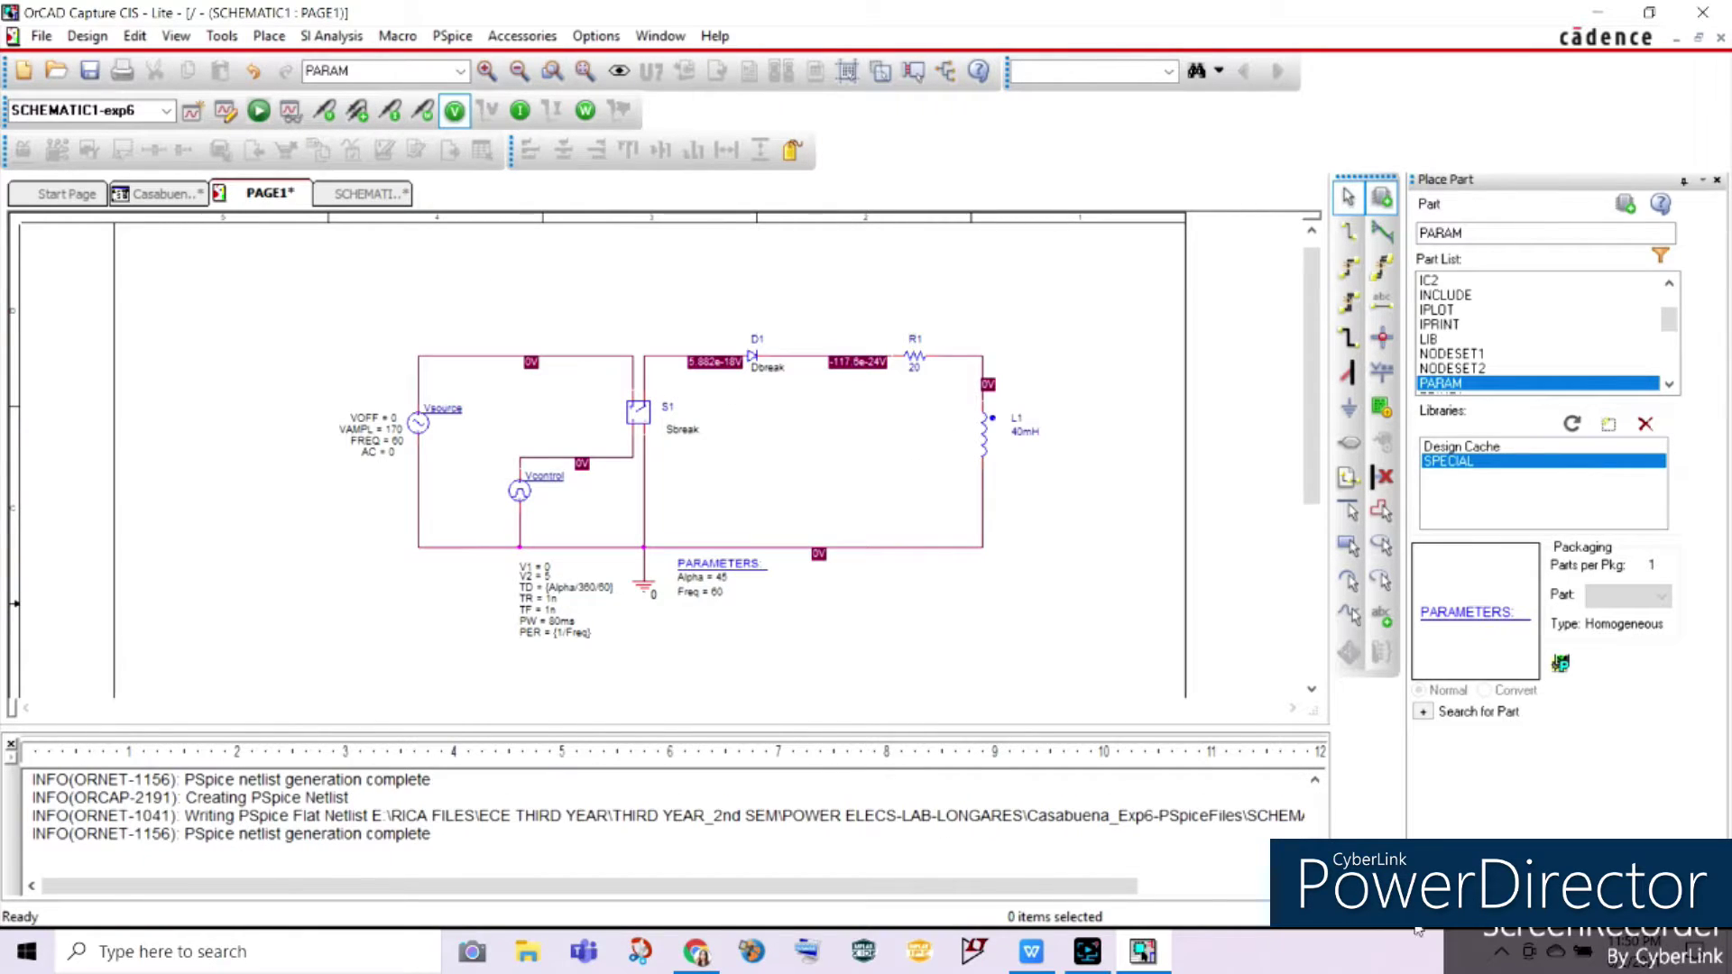
pyautogui.click(1197, 955)
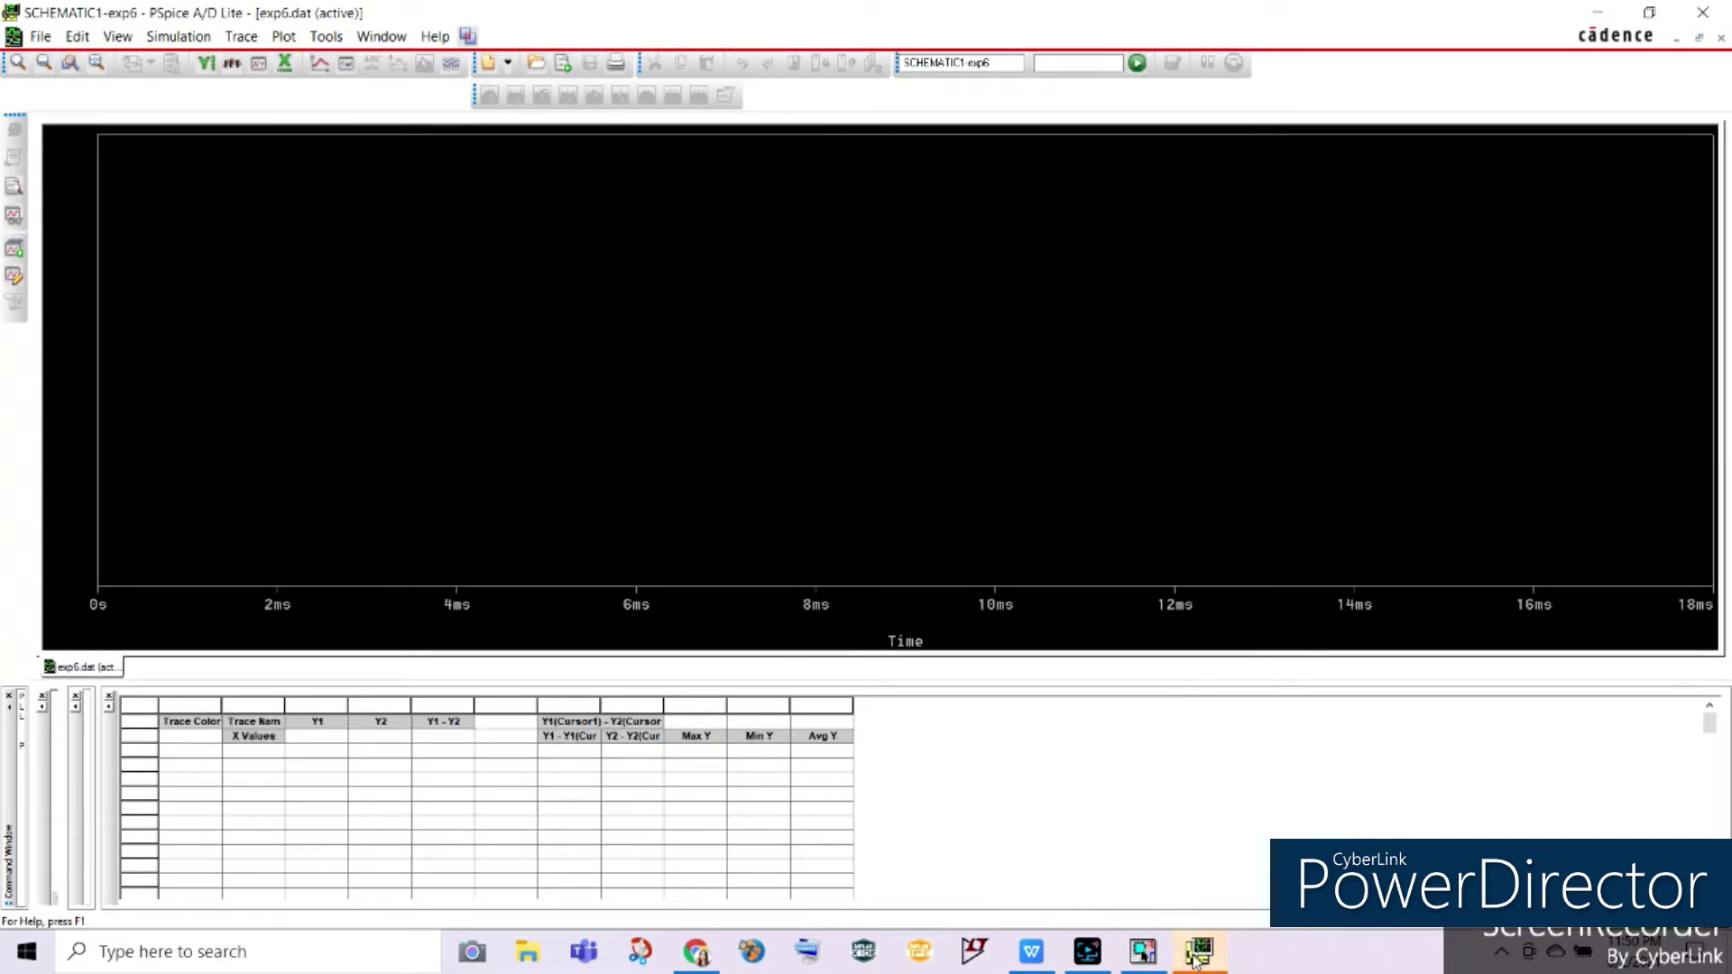
pyautogui.click(278, 41)
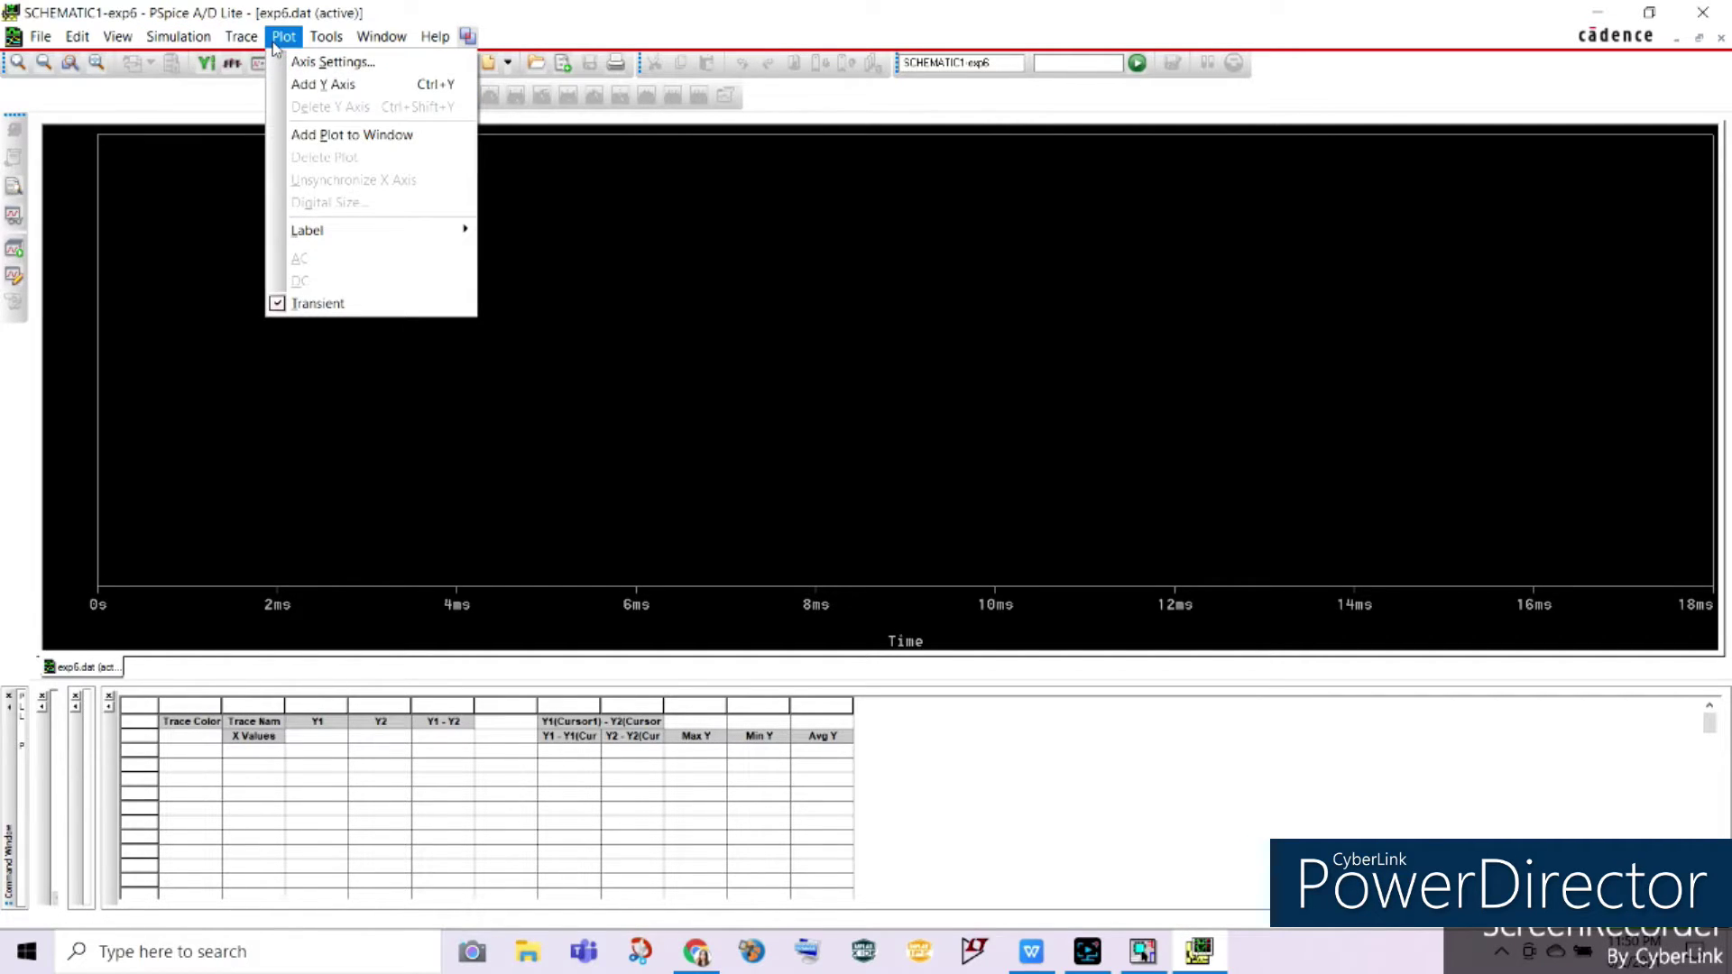
pyautogui.click(320, 62)
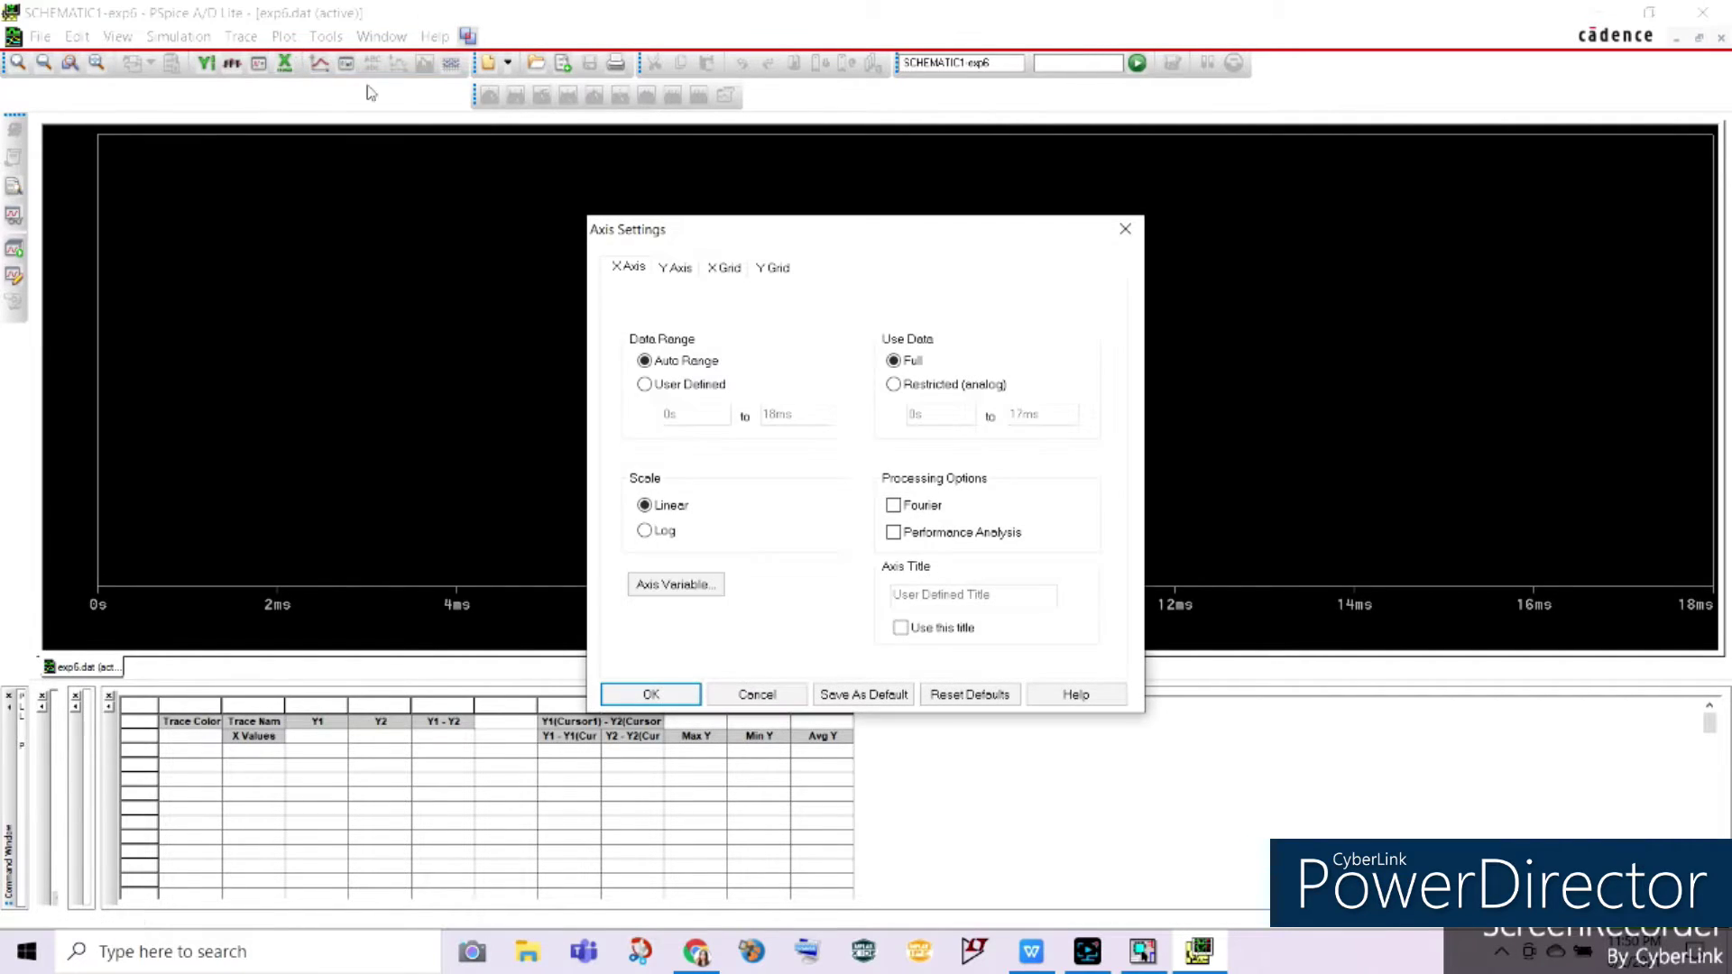
pyautogui.click(698, 589)
pyautogui.click(665, 699)
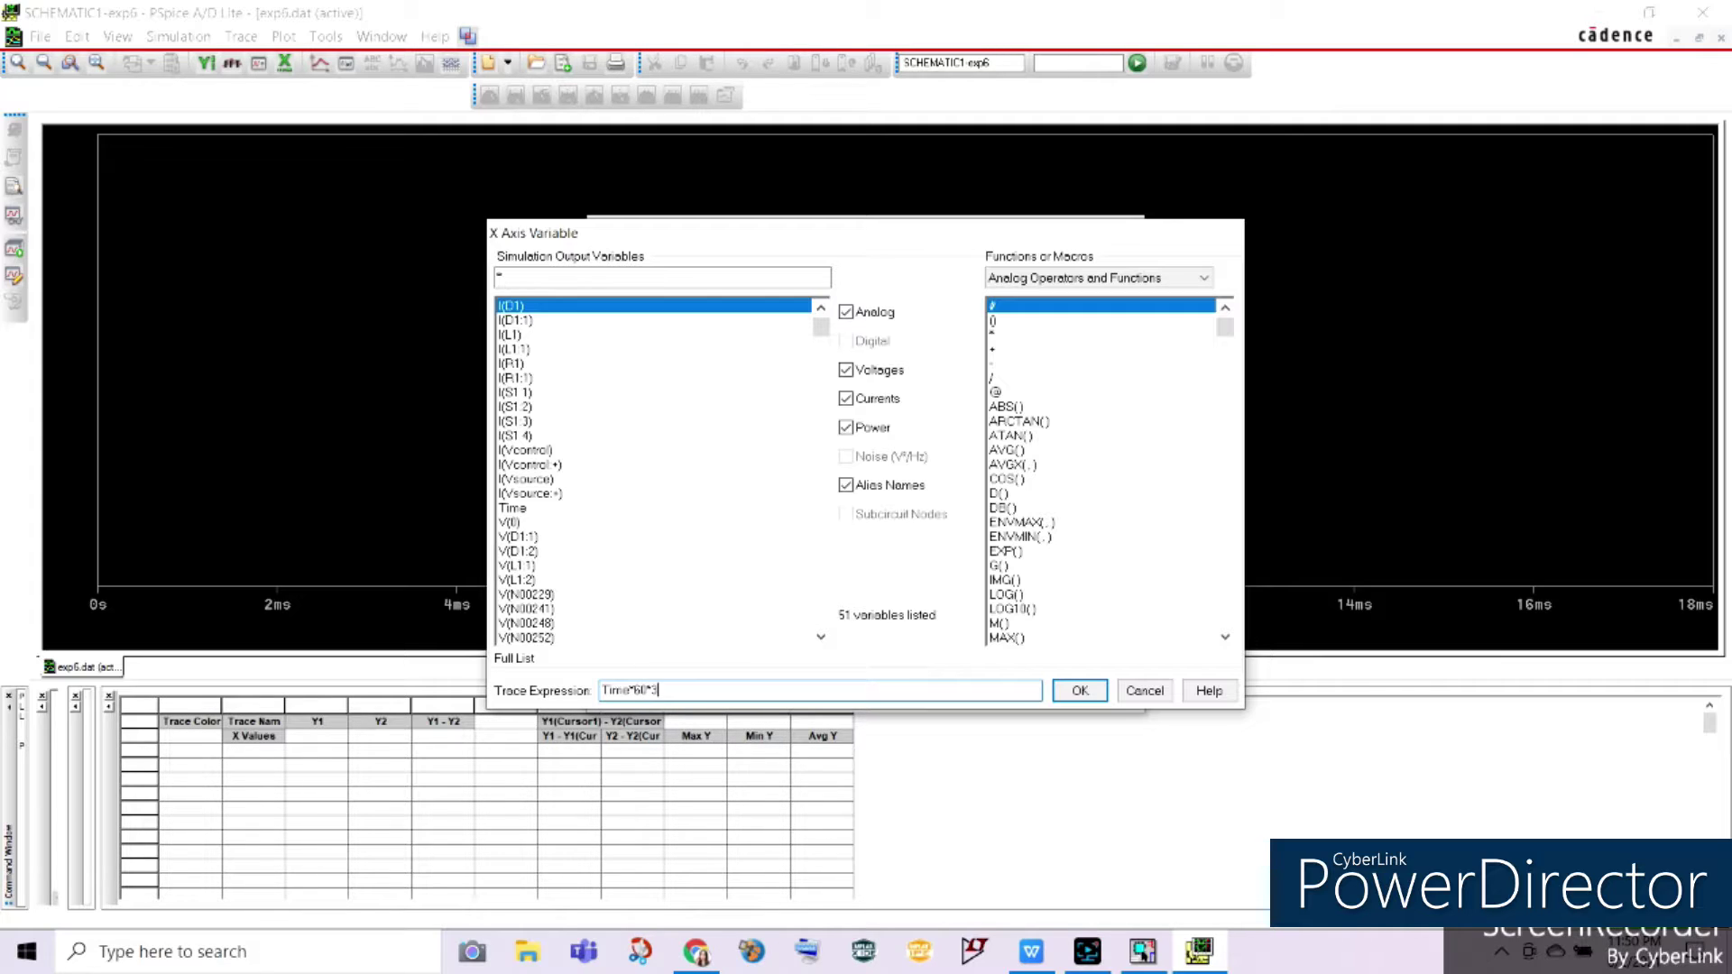
pyautogui.click(1080, 690)
pyautogui.click(677, 693)
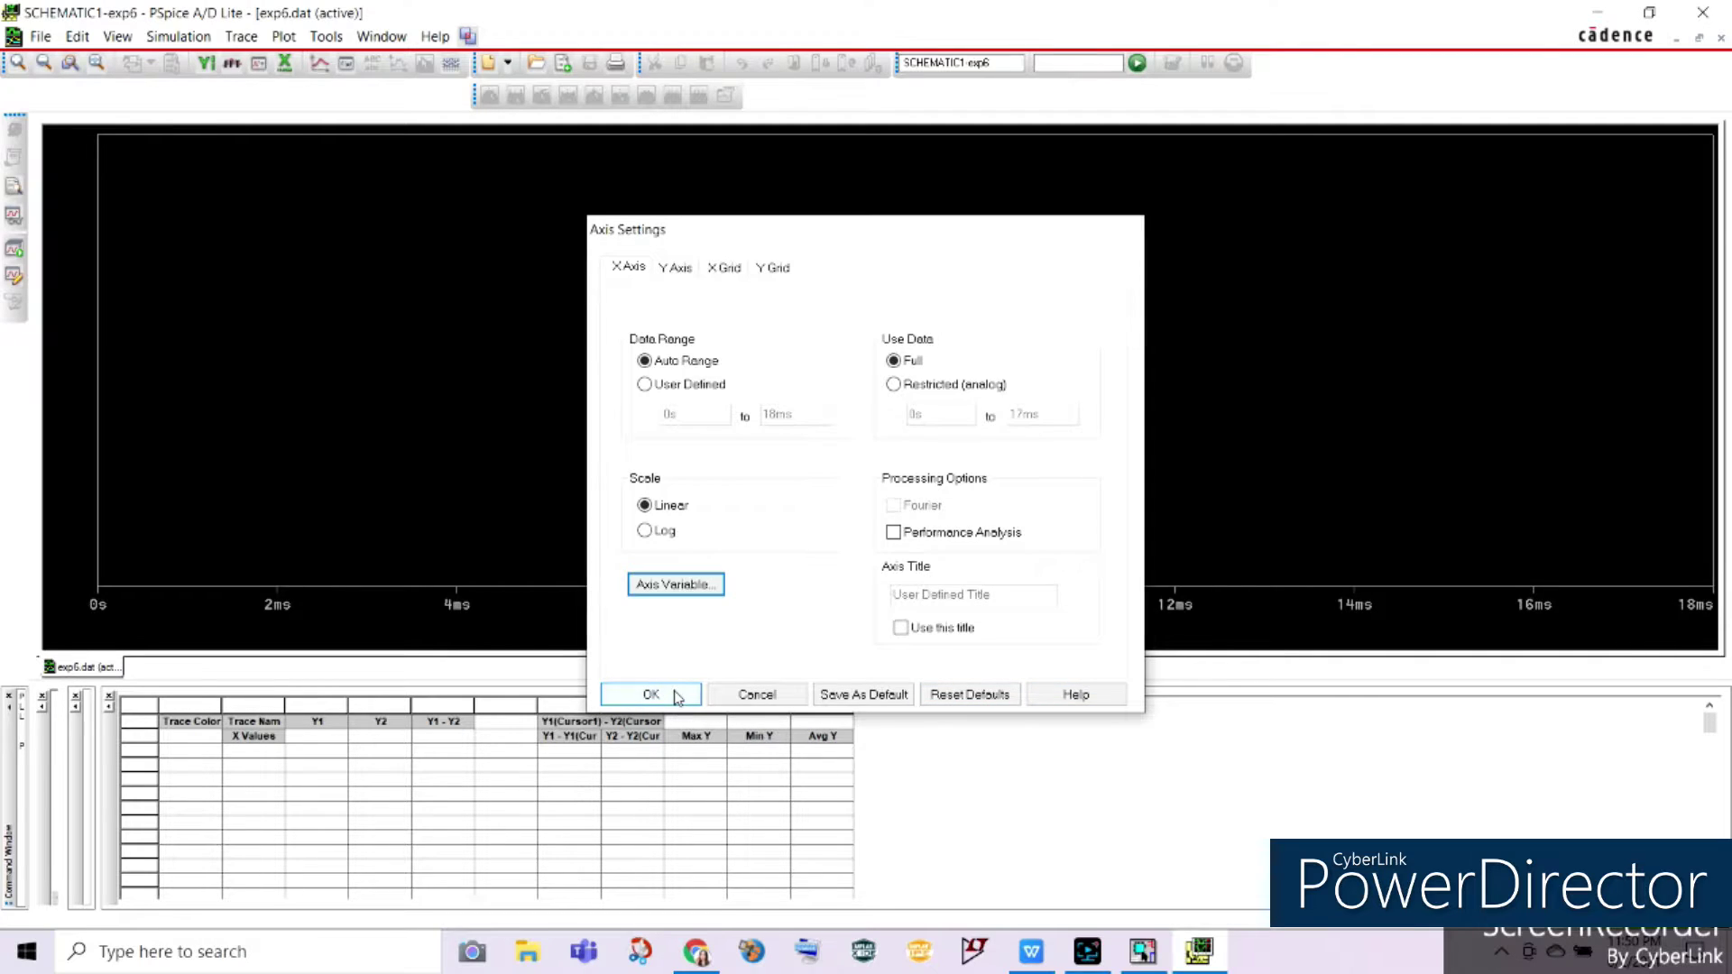
pyautogui.click(241, 36)
pyautogui.click(266, 62)
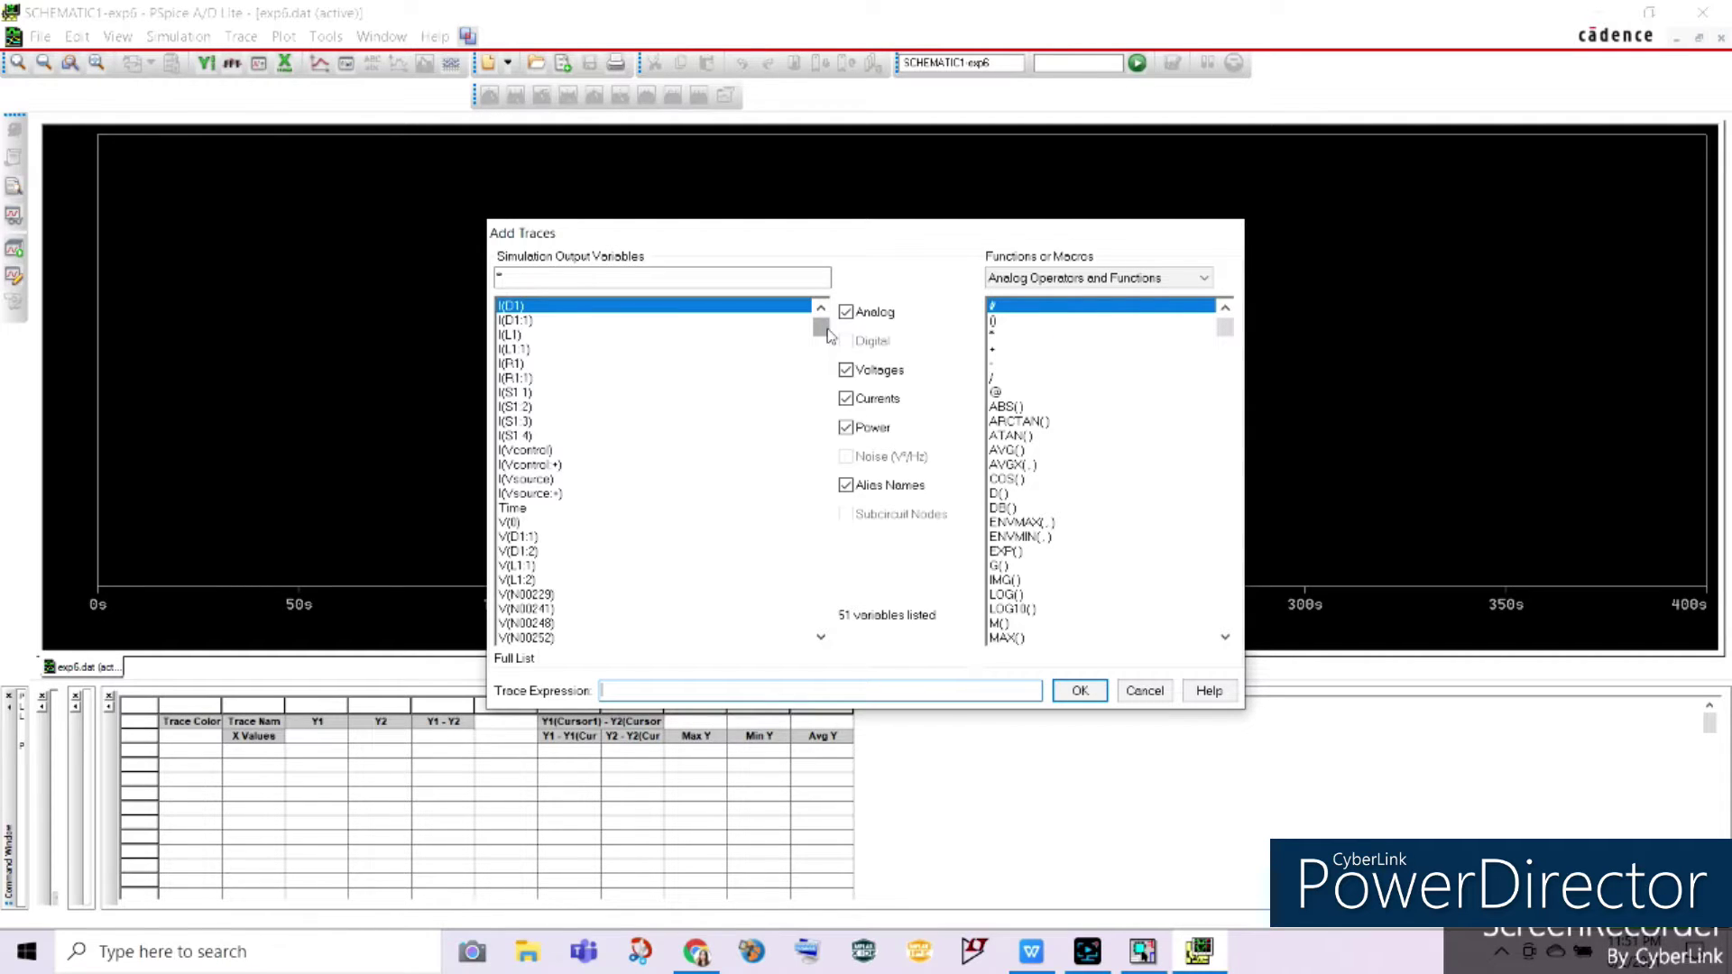
# Check the lab instructions, then plot the inductor current I(L1) against the degree axis
pyautogui.click(1031, 951)
pyautogui.scroll(10, 1026, 621)
pyautogui.click(1199, 951)
pyautogui.click(512, 335)
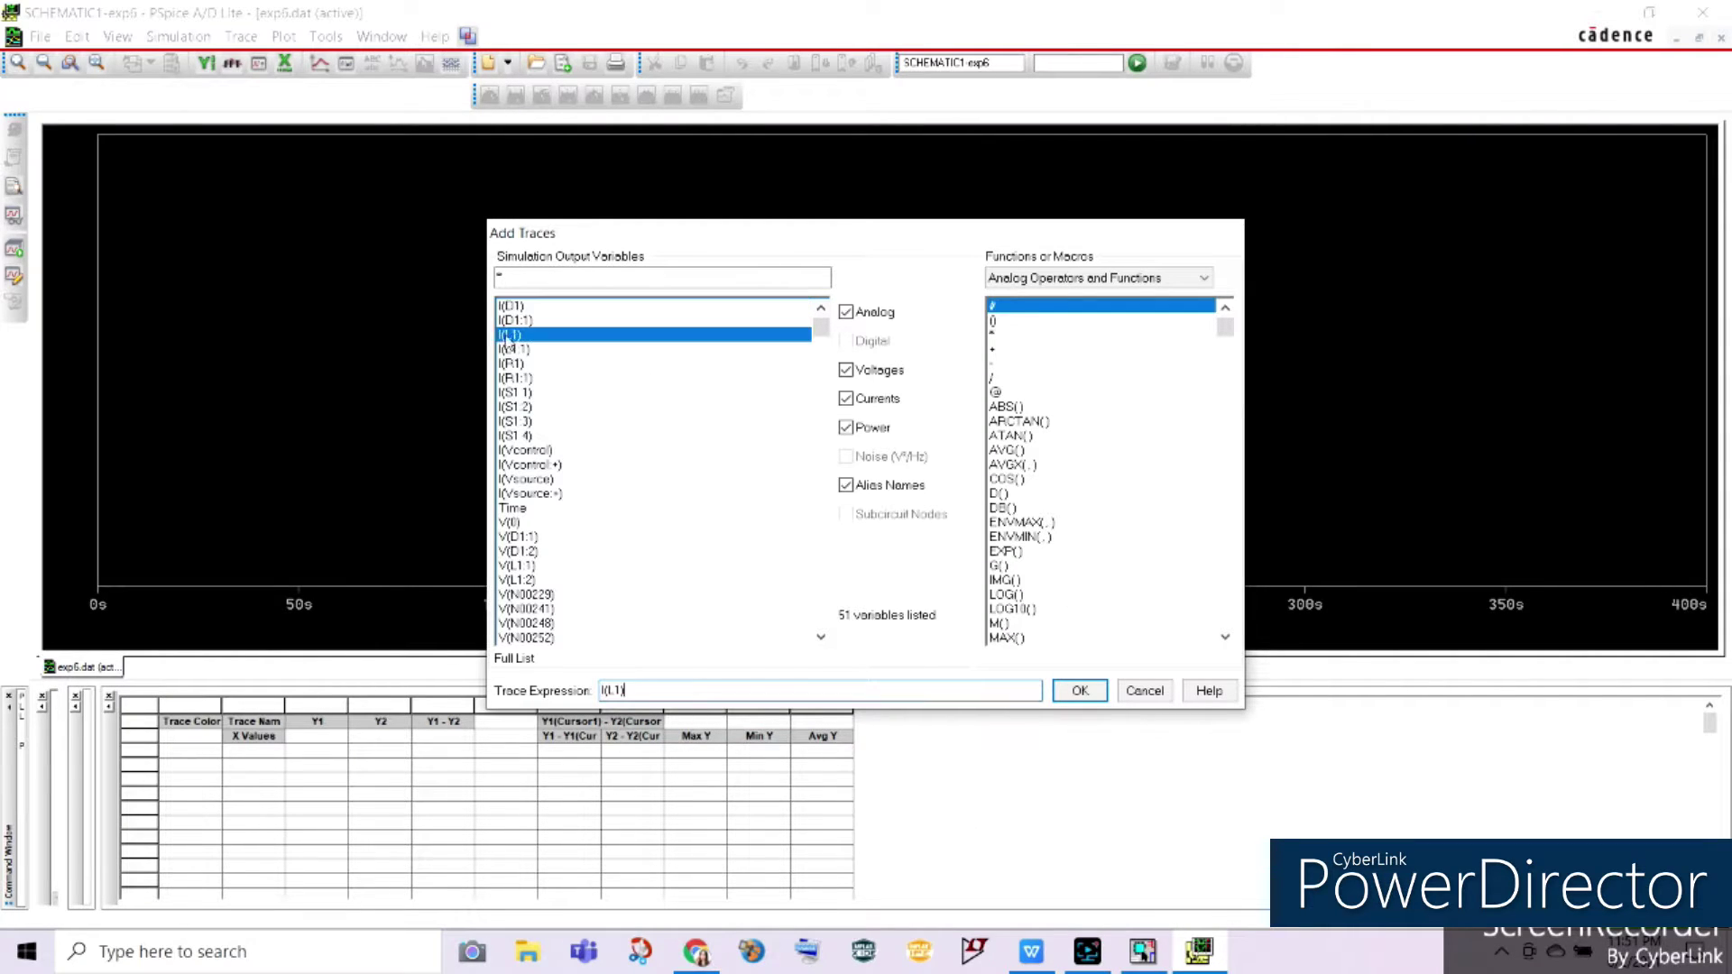
pyautogui.click(1080, 691)
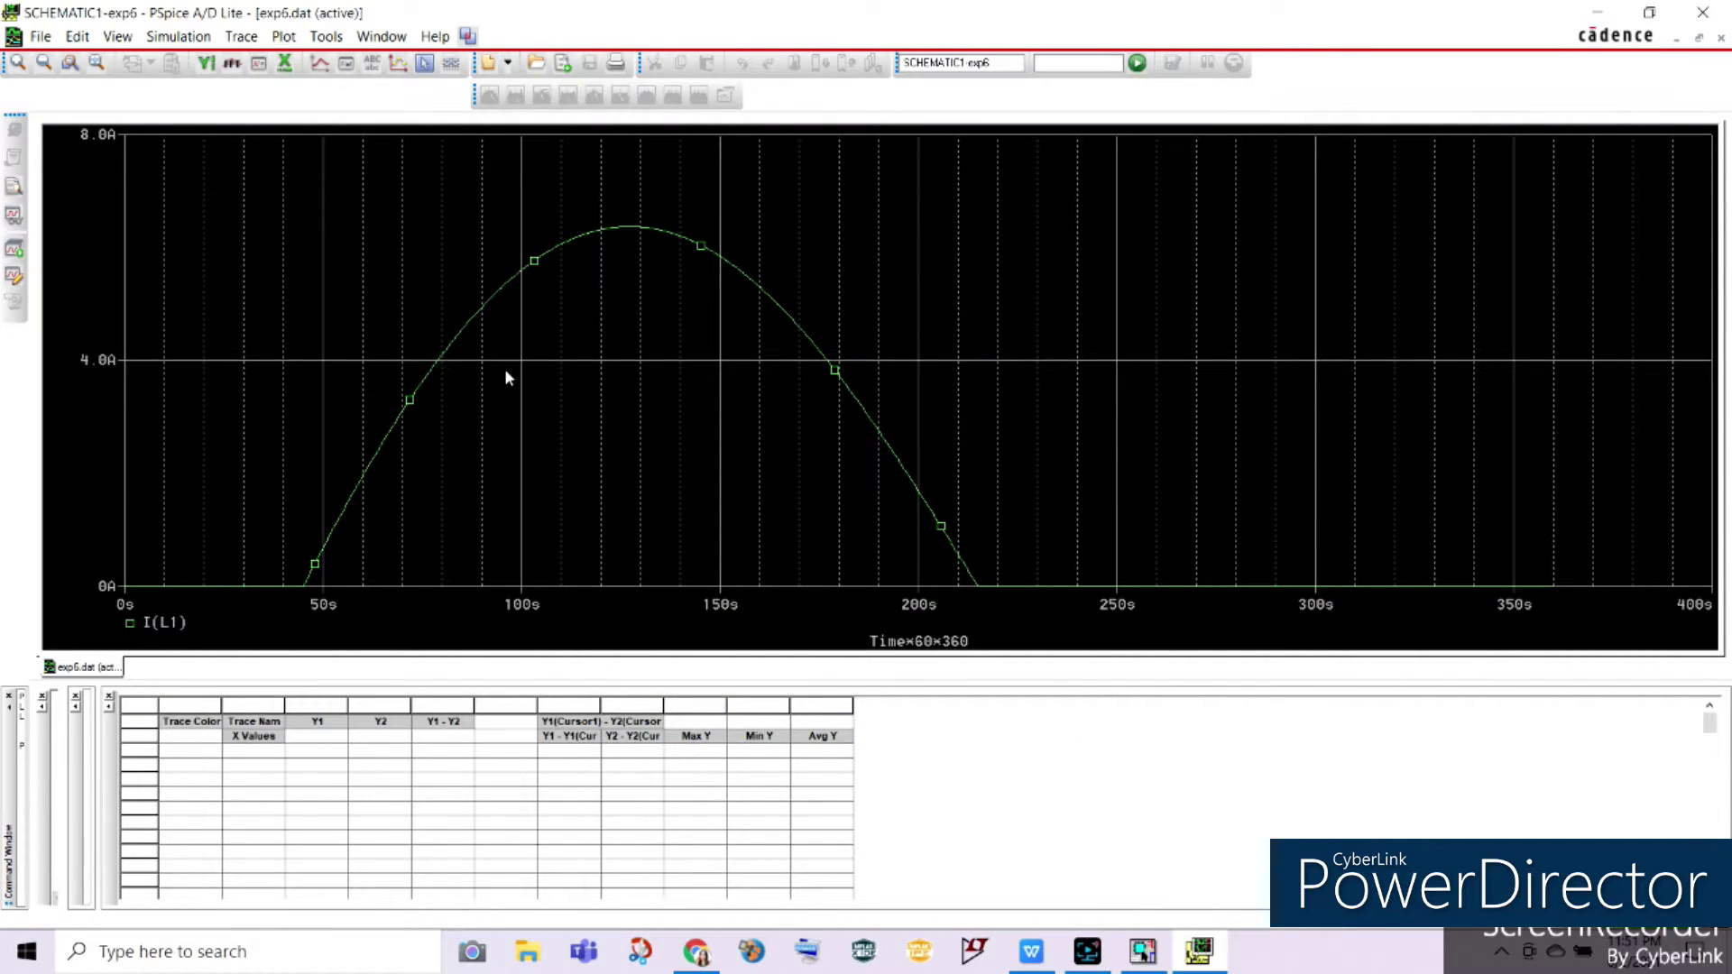
# Add the resistor current I(R1) to the plot and return to the OrCAD schematic
pyautogui.click(241, 36)
pyautogui.click(266, 61)
pyautogui.click(511, 364)
pyautogui.click(1083, 691)
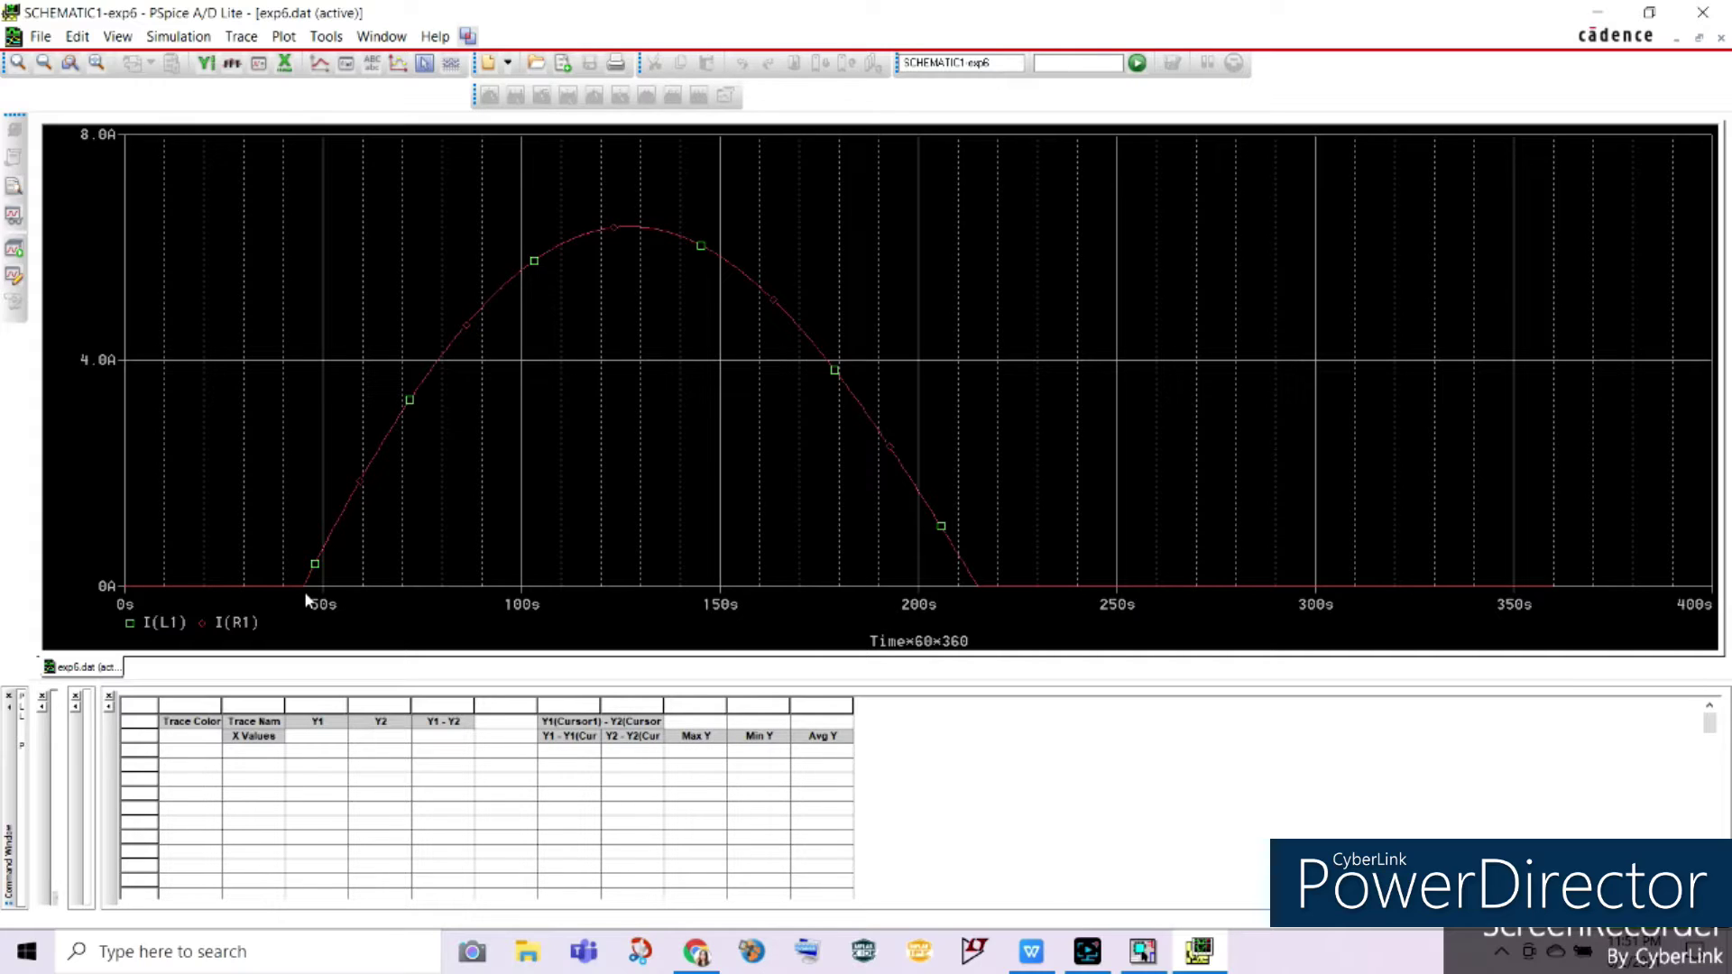
pyautogui.click(1143, 951)
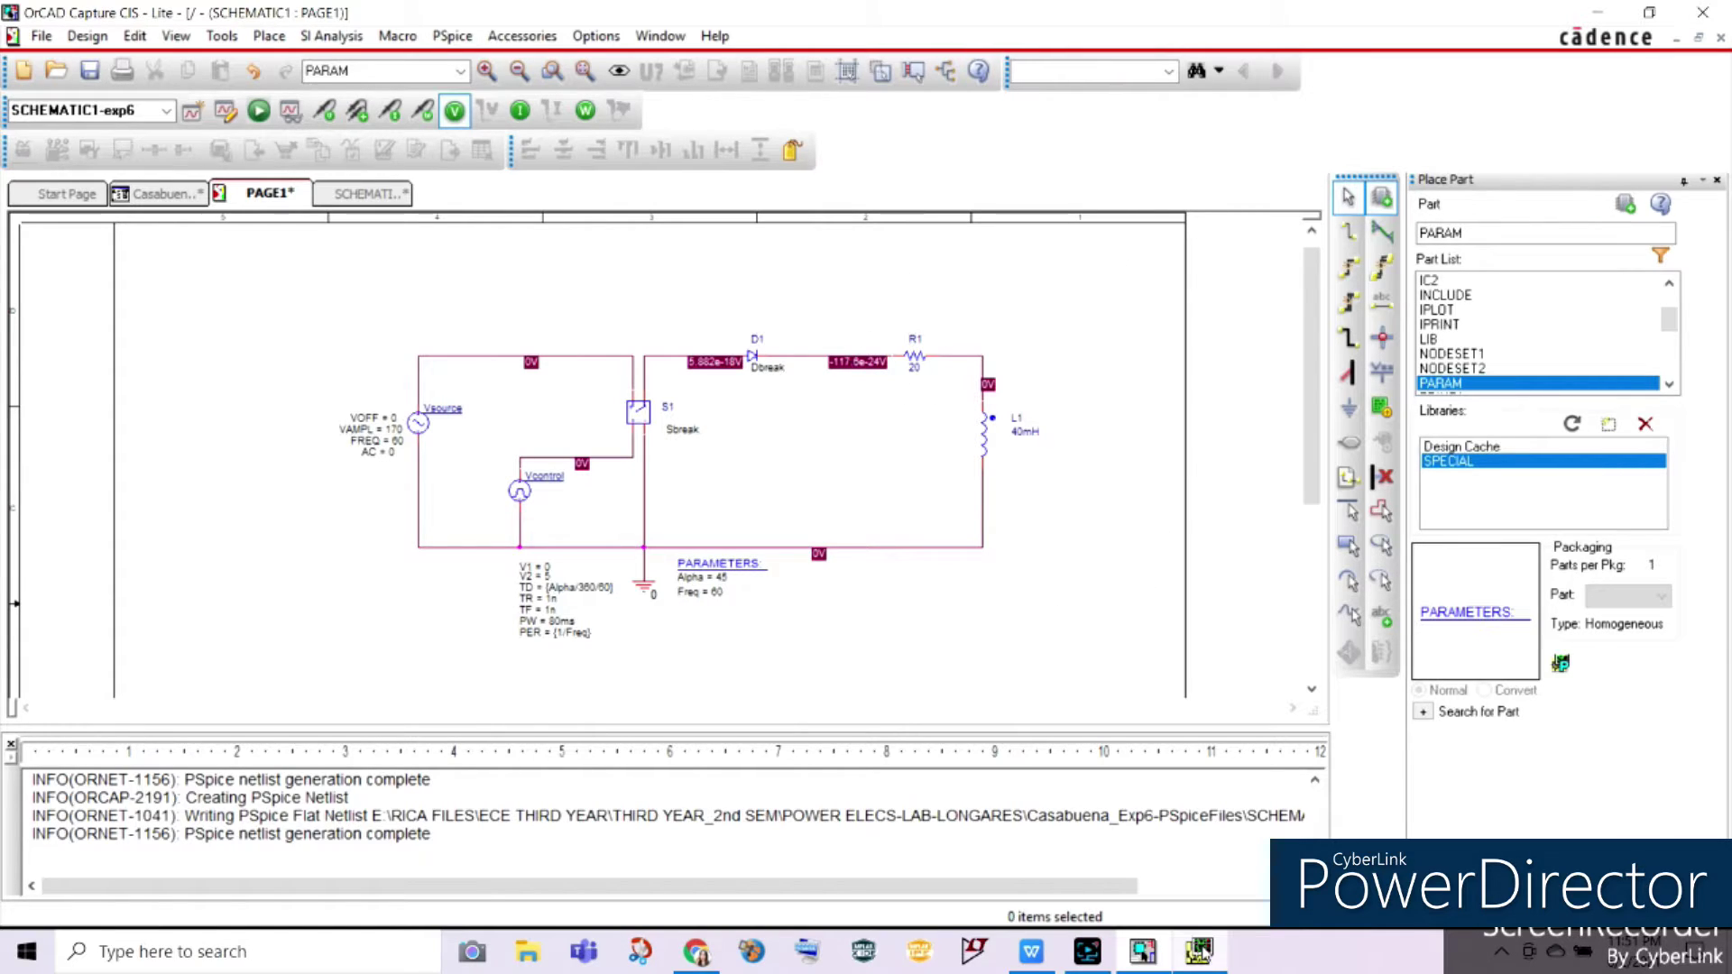
# Switch back to the PSpice A/D Lite window showing the I(L1) and I(R1) plot
pyautogui.hotkey('alt', 'Tab')
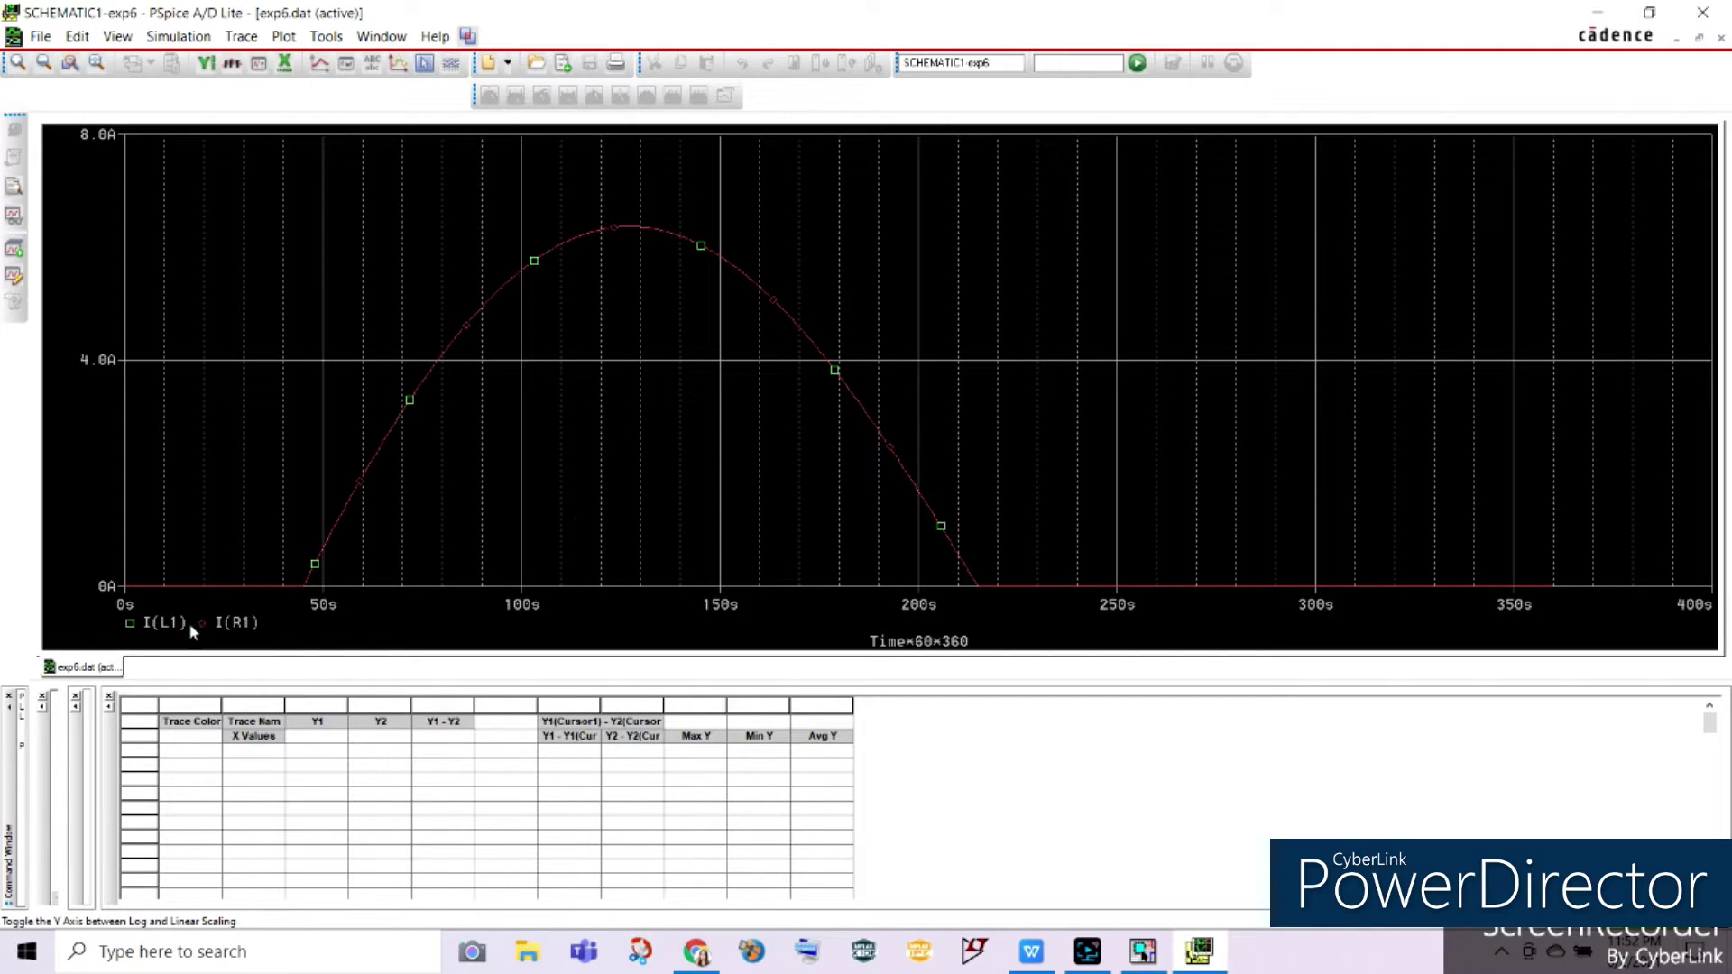
# Remove the I(L1) and I(R1) traces and plot AVG(I(L1)) instead
pyautogui.click(161, 625)
pyautogui.press('Delete')
pyautogui.press('Delete')
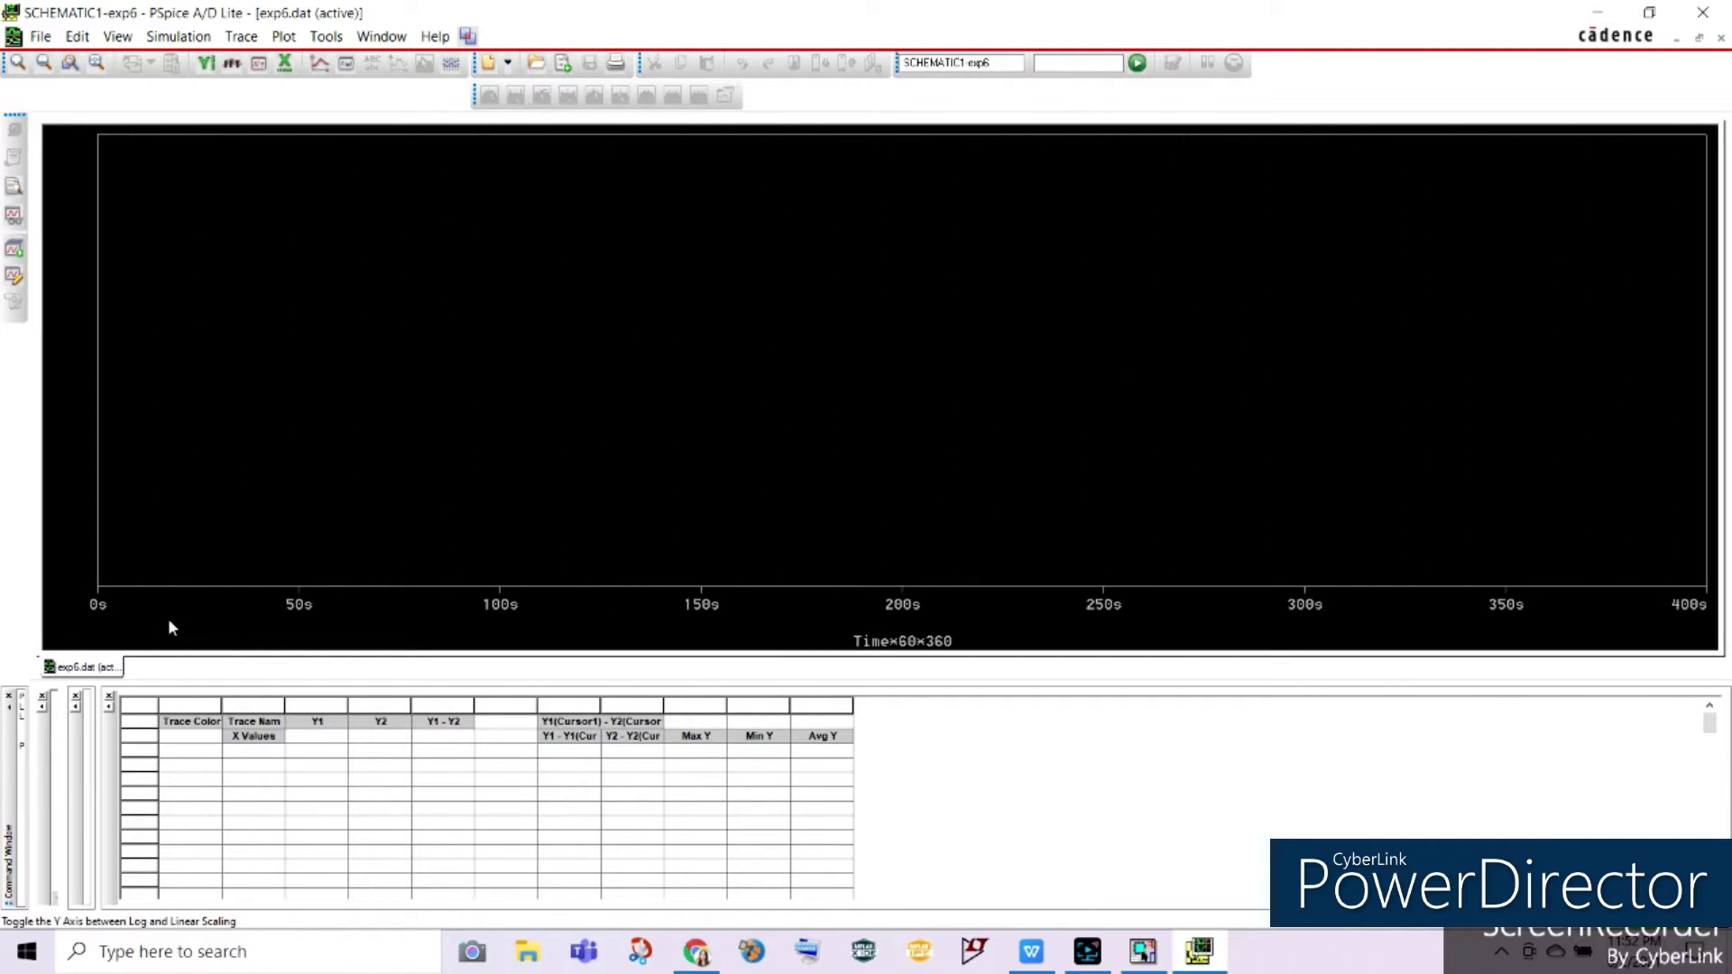
pyautogui.click(258, 36)
pyautogui.click(266, 64)
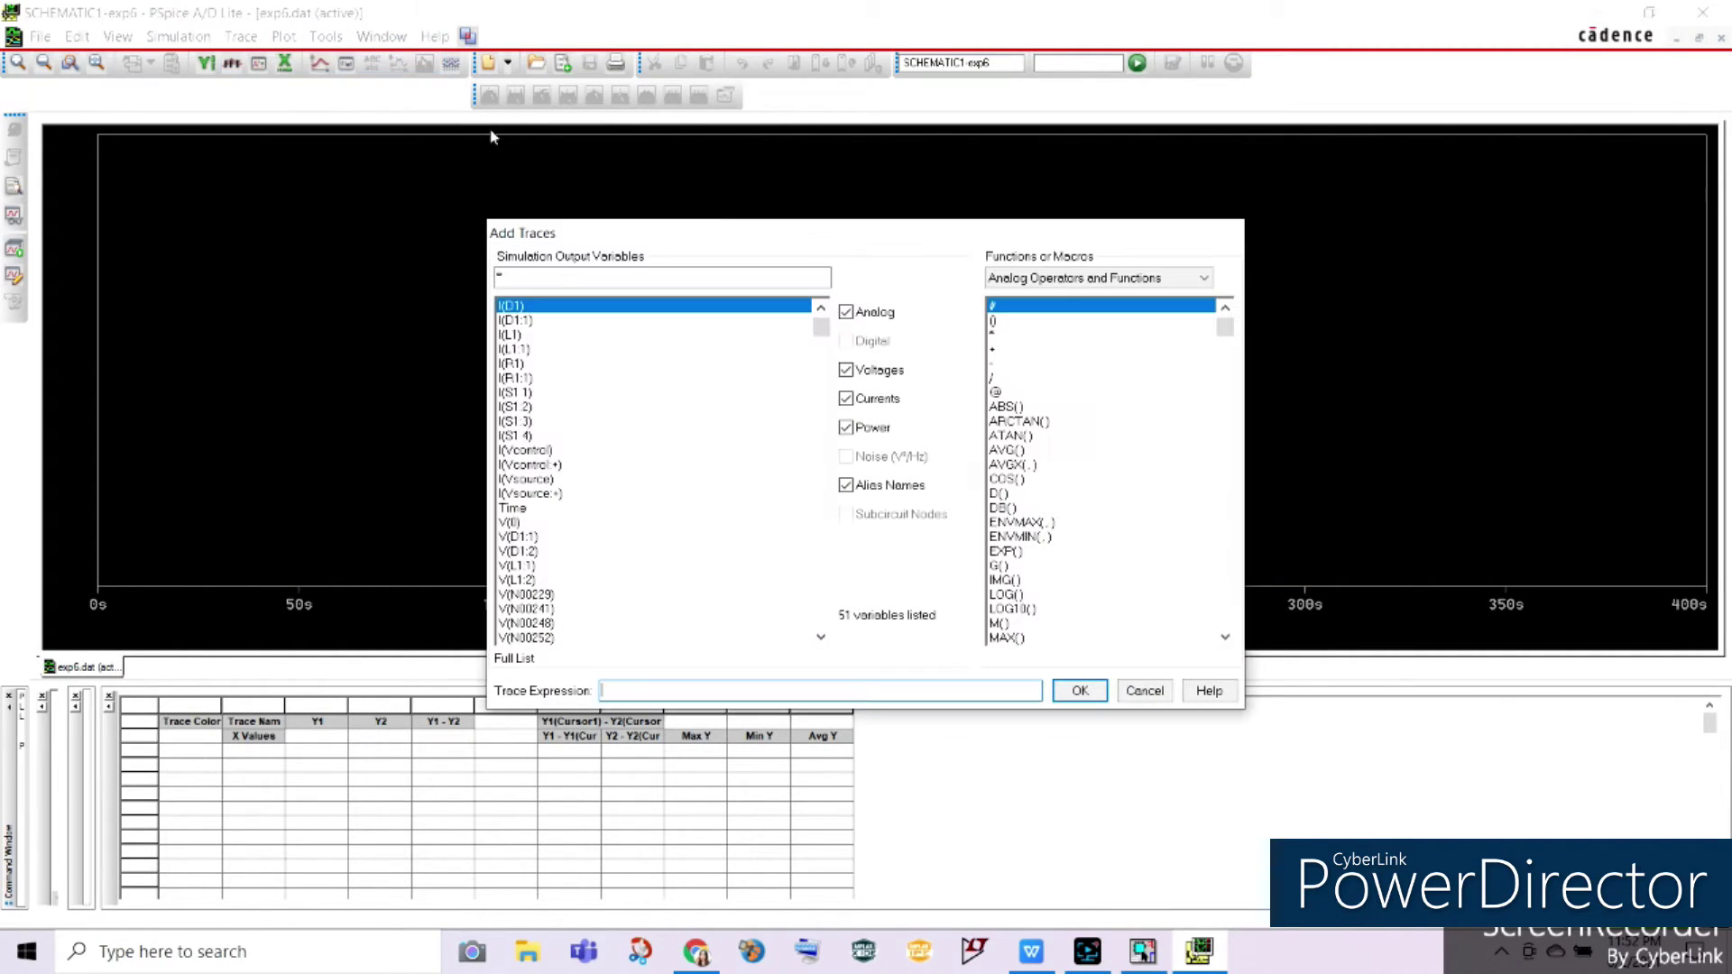
pyautogui.click(1006, 449)
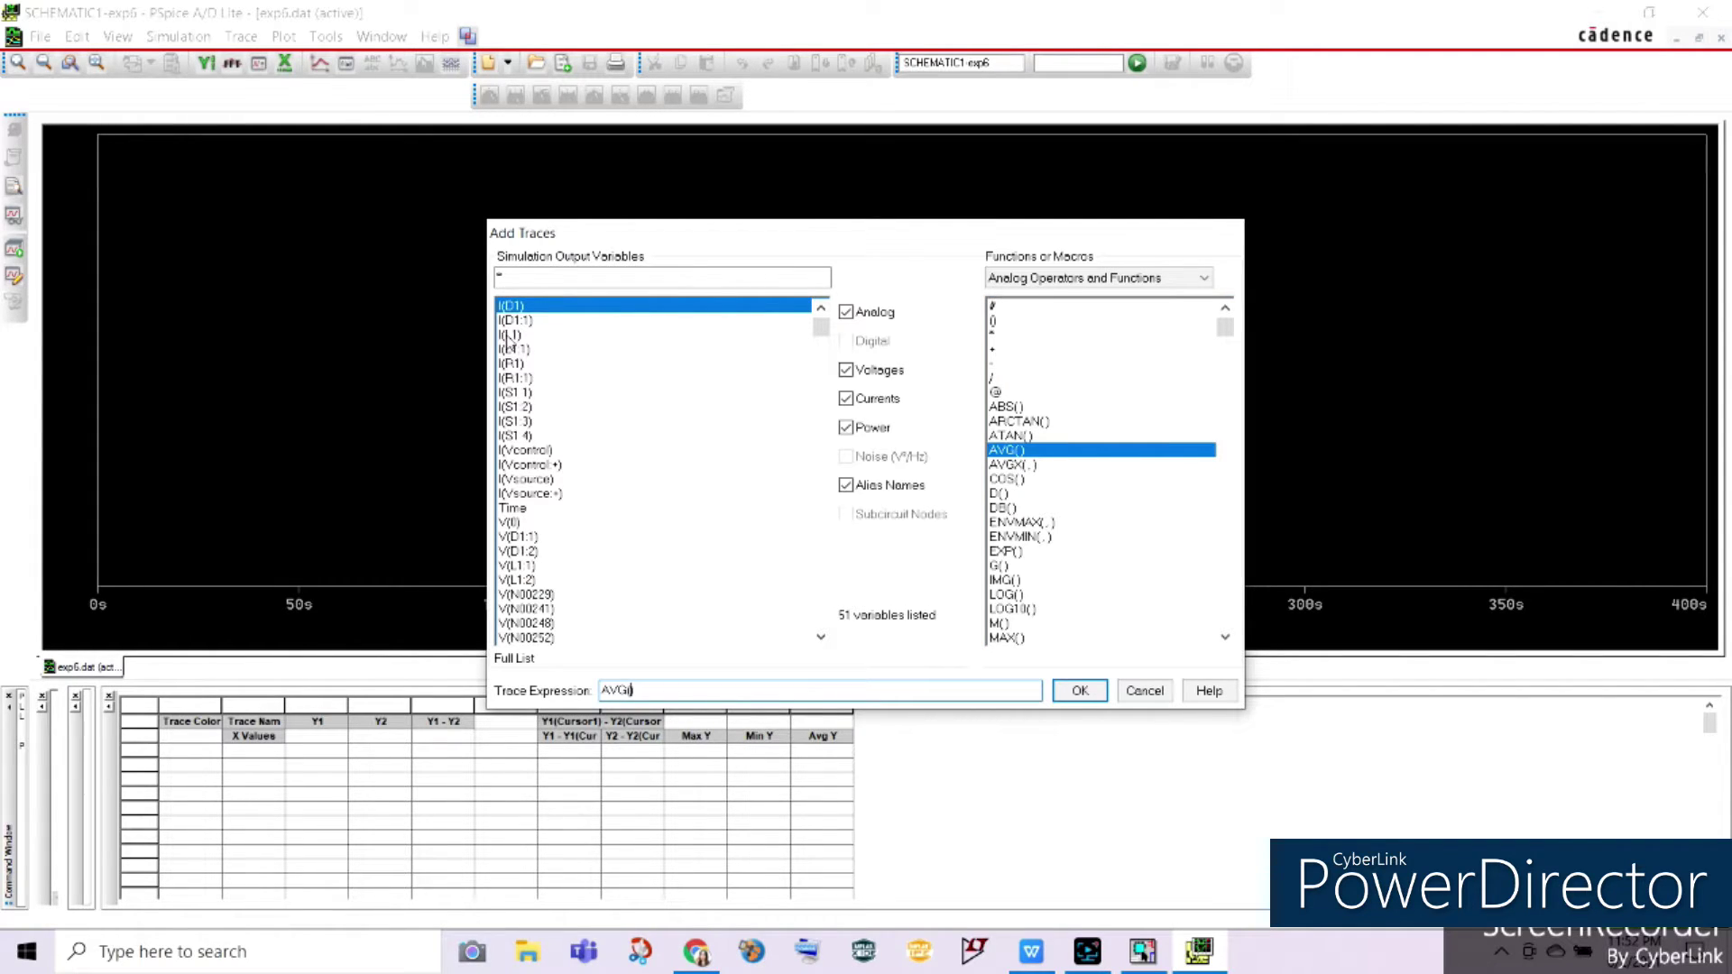
pyautogui.click(508, 335)
pyautogui.click(1079, 691)
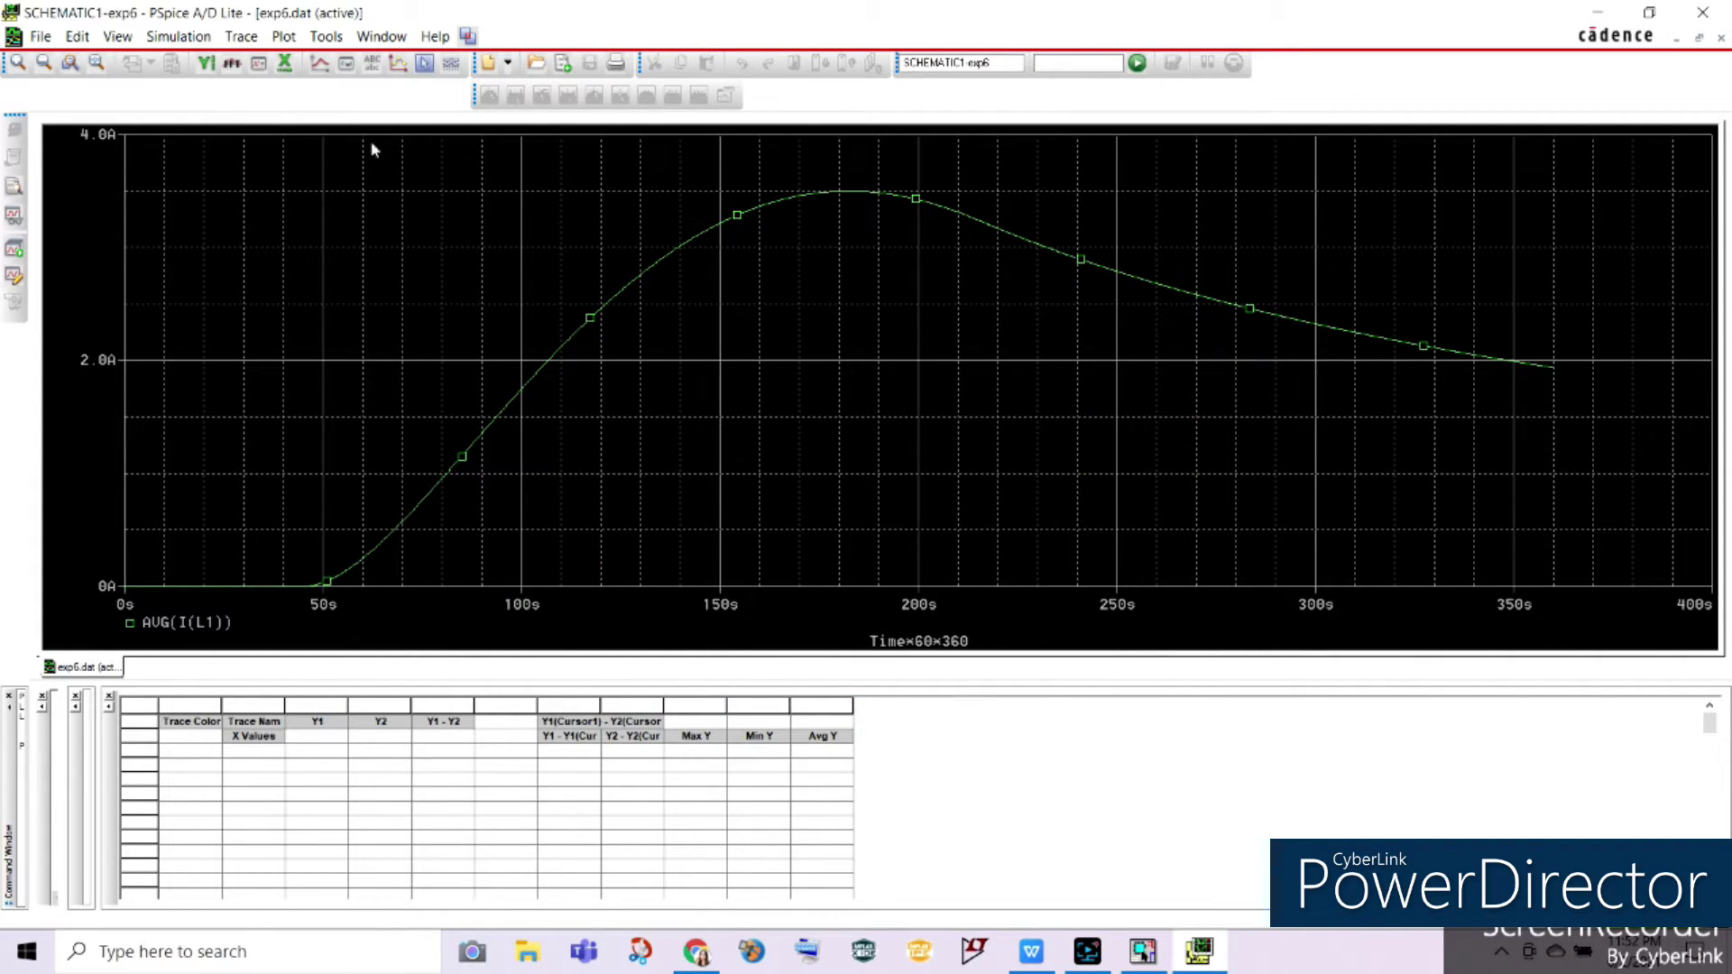
# Turn on the cursor and drag it to the trace end, reading 1.9372 A at 359.964 degrees
pyautogui.click(241, 37)
pyautogui.click(241, 54)
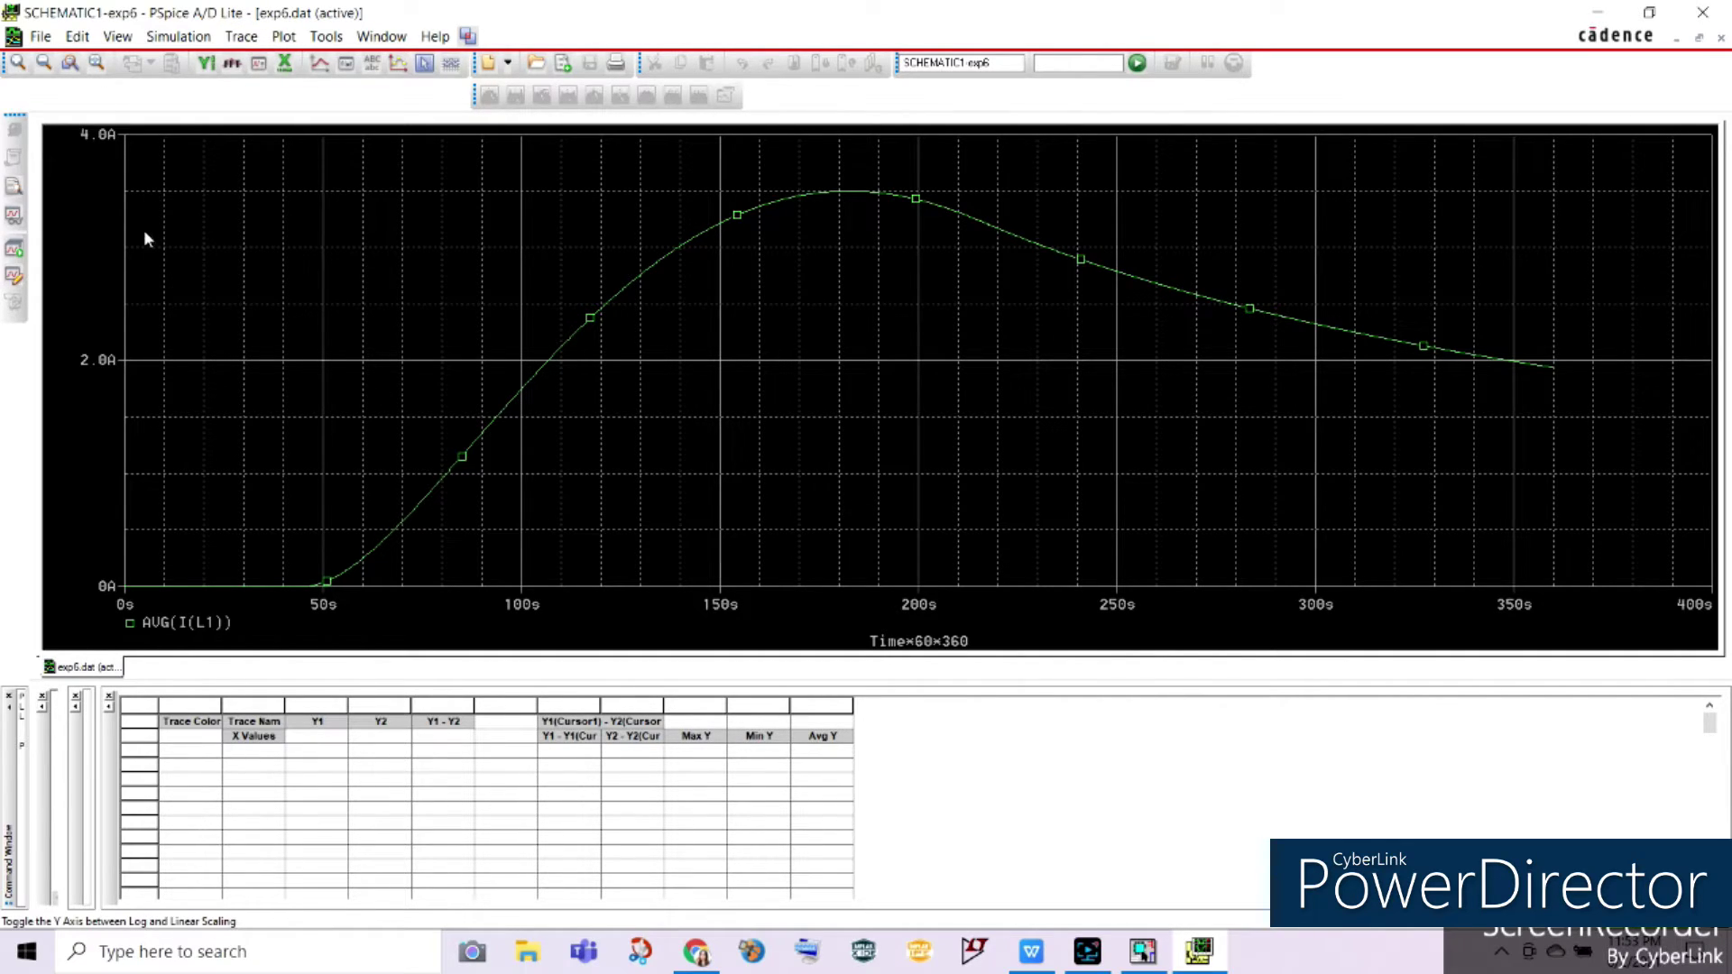
pyautogui.click(421, 65)
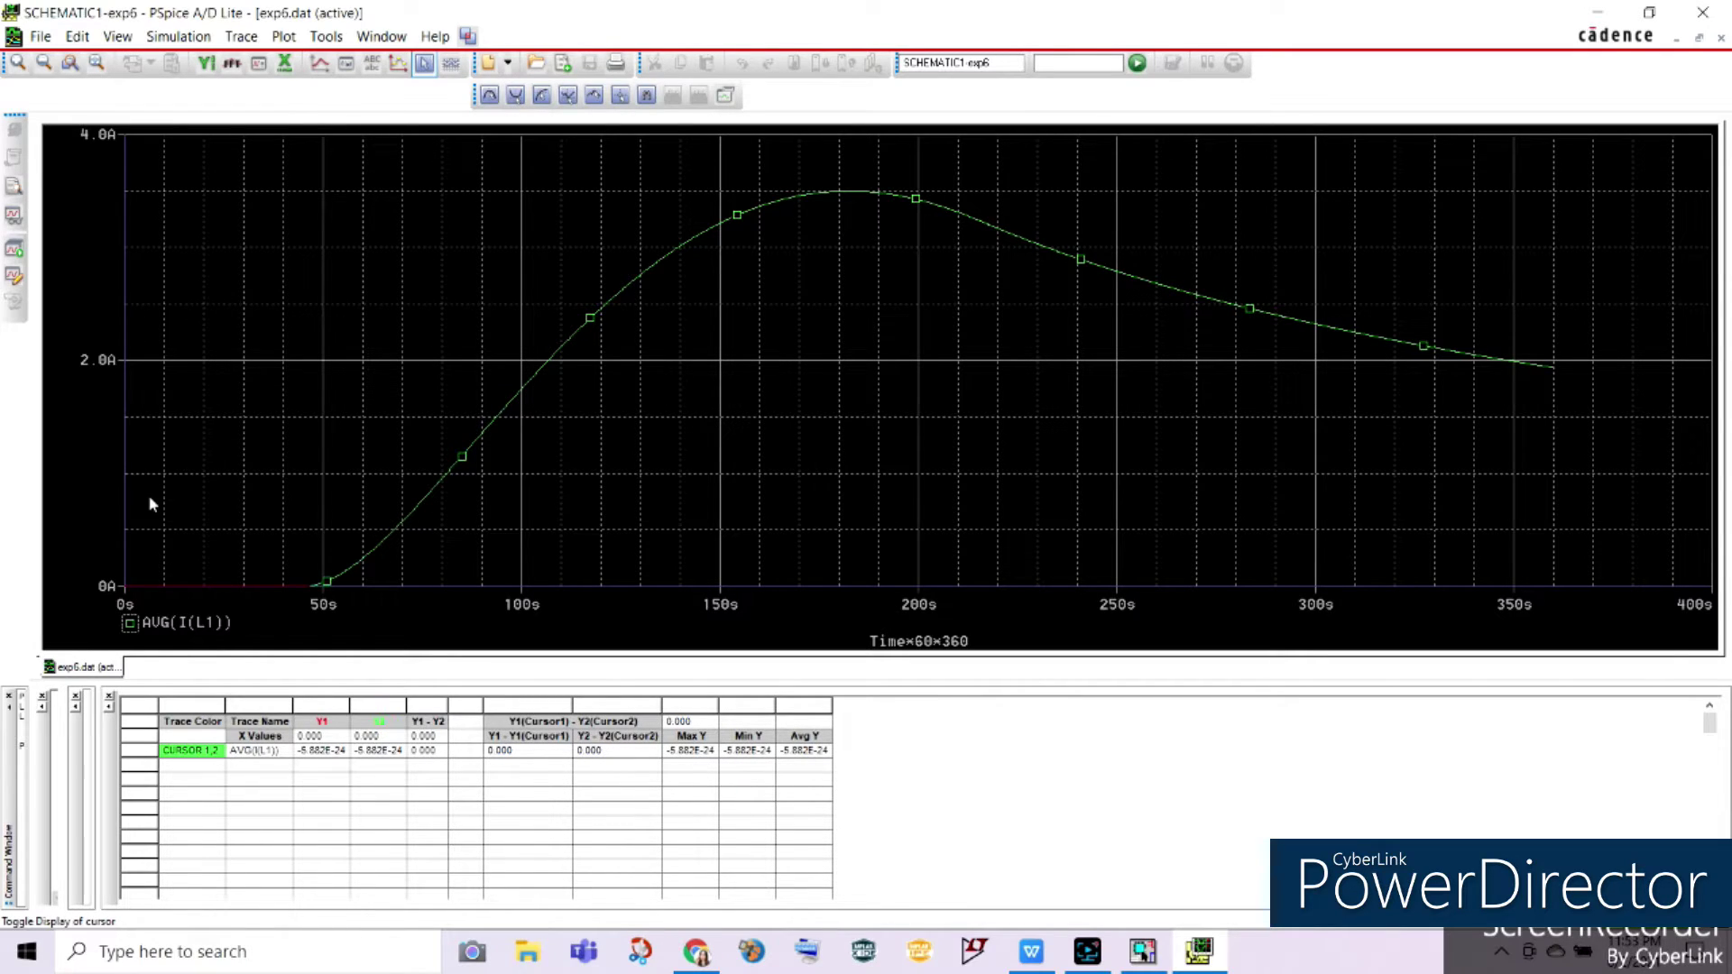
pyautogui.click(629, 401)
pyautogui.moveTo(722, 406)
pyautogui.mouseDown()
pyautogui.moveTo(1496, 451)
pyautogui.moveTo(1570, 417)
pyautogui.mouseUp()
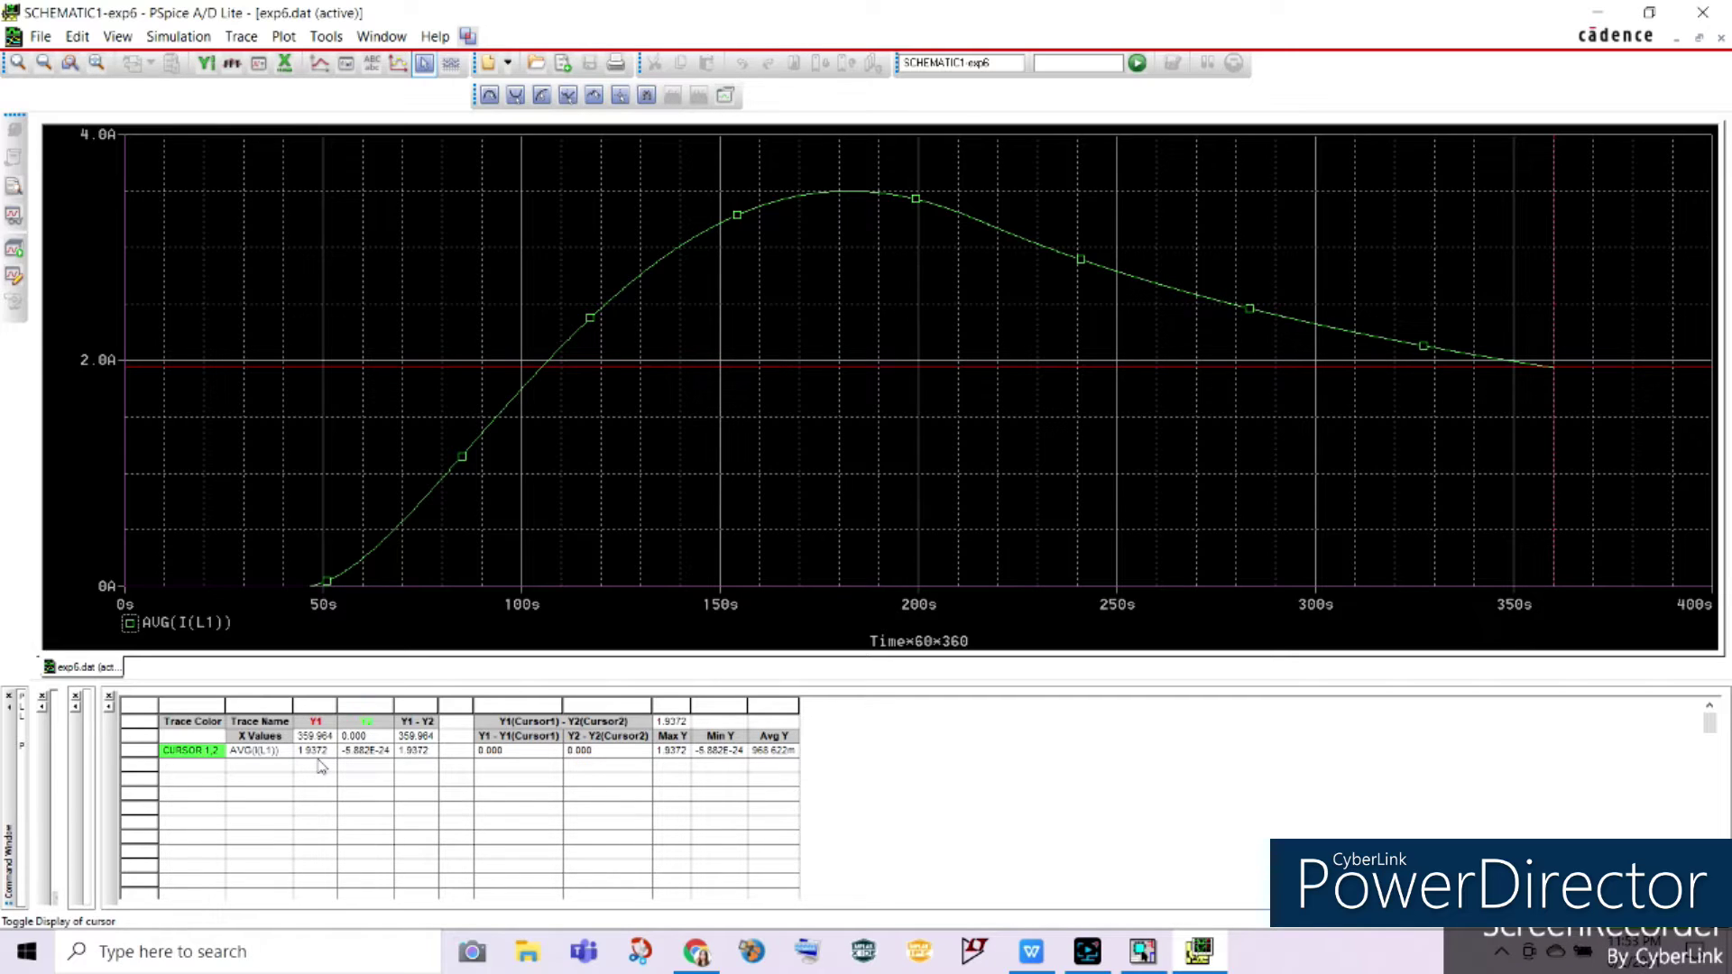
# Add the AVG(I(R1)) trace to the plot
pyautogui.click(241, 36)
pyautogui.click(264, 58)
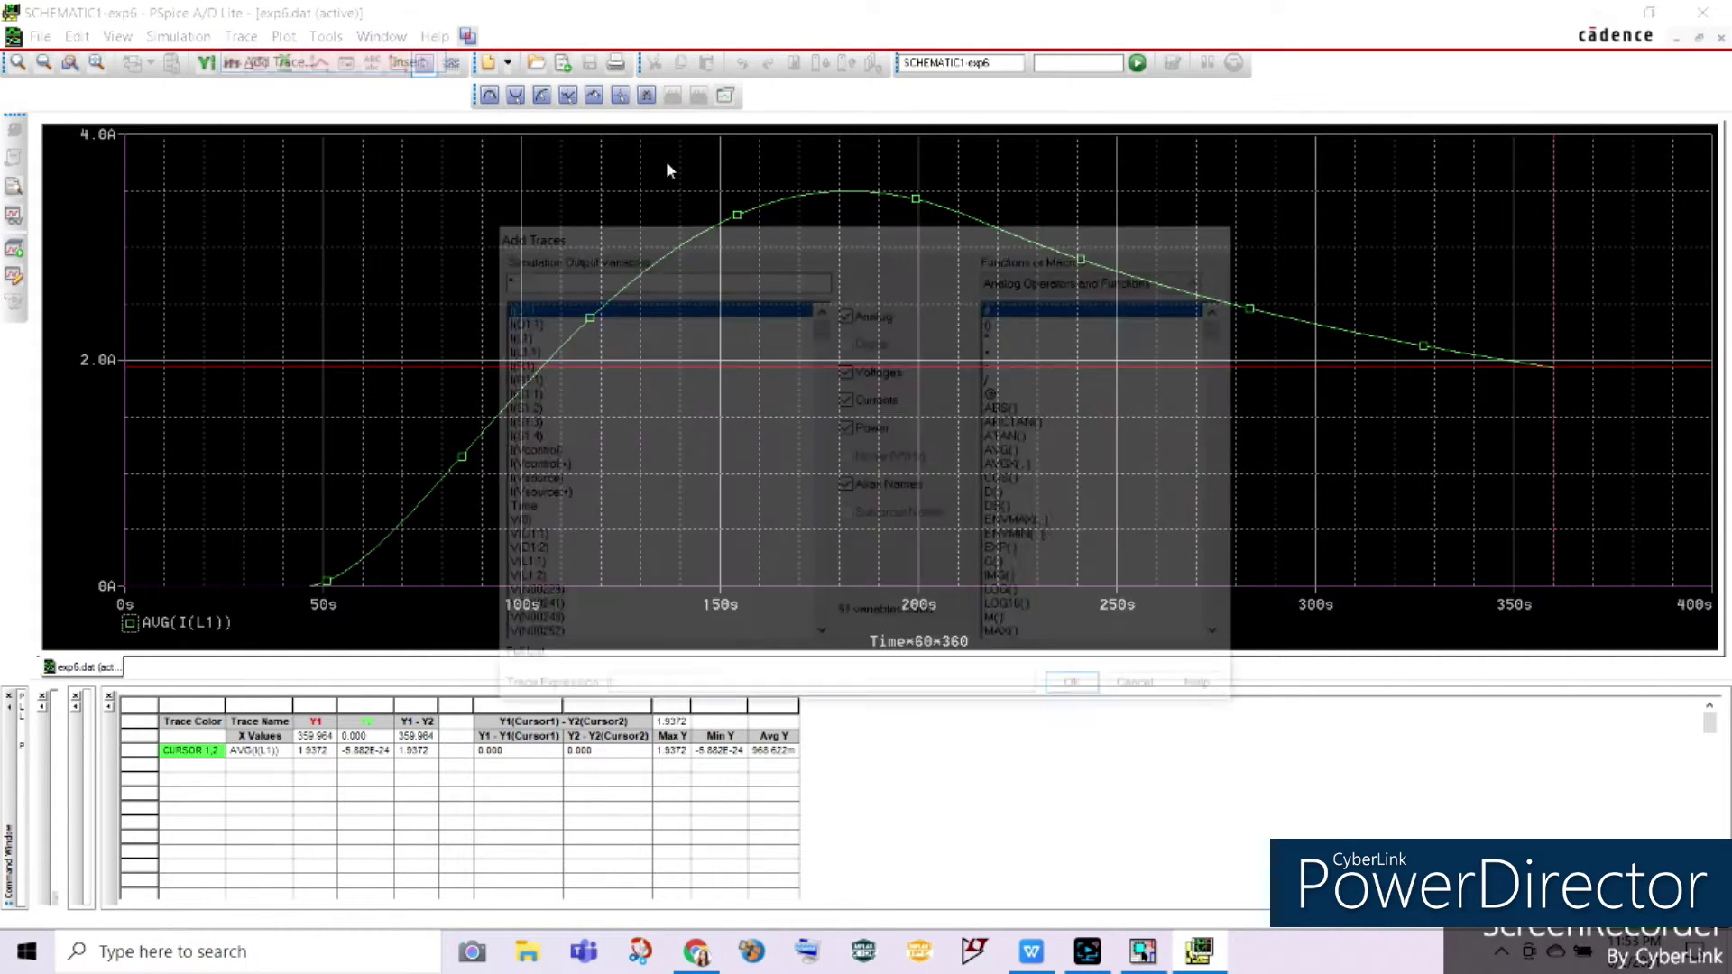
pyautogui.click(1005, 449)
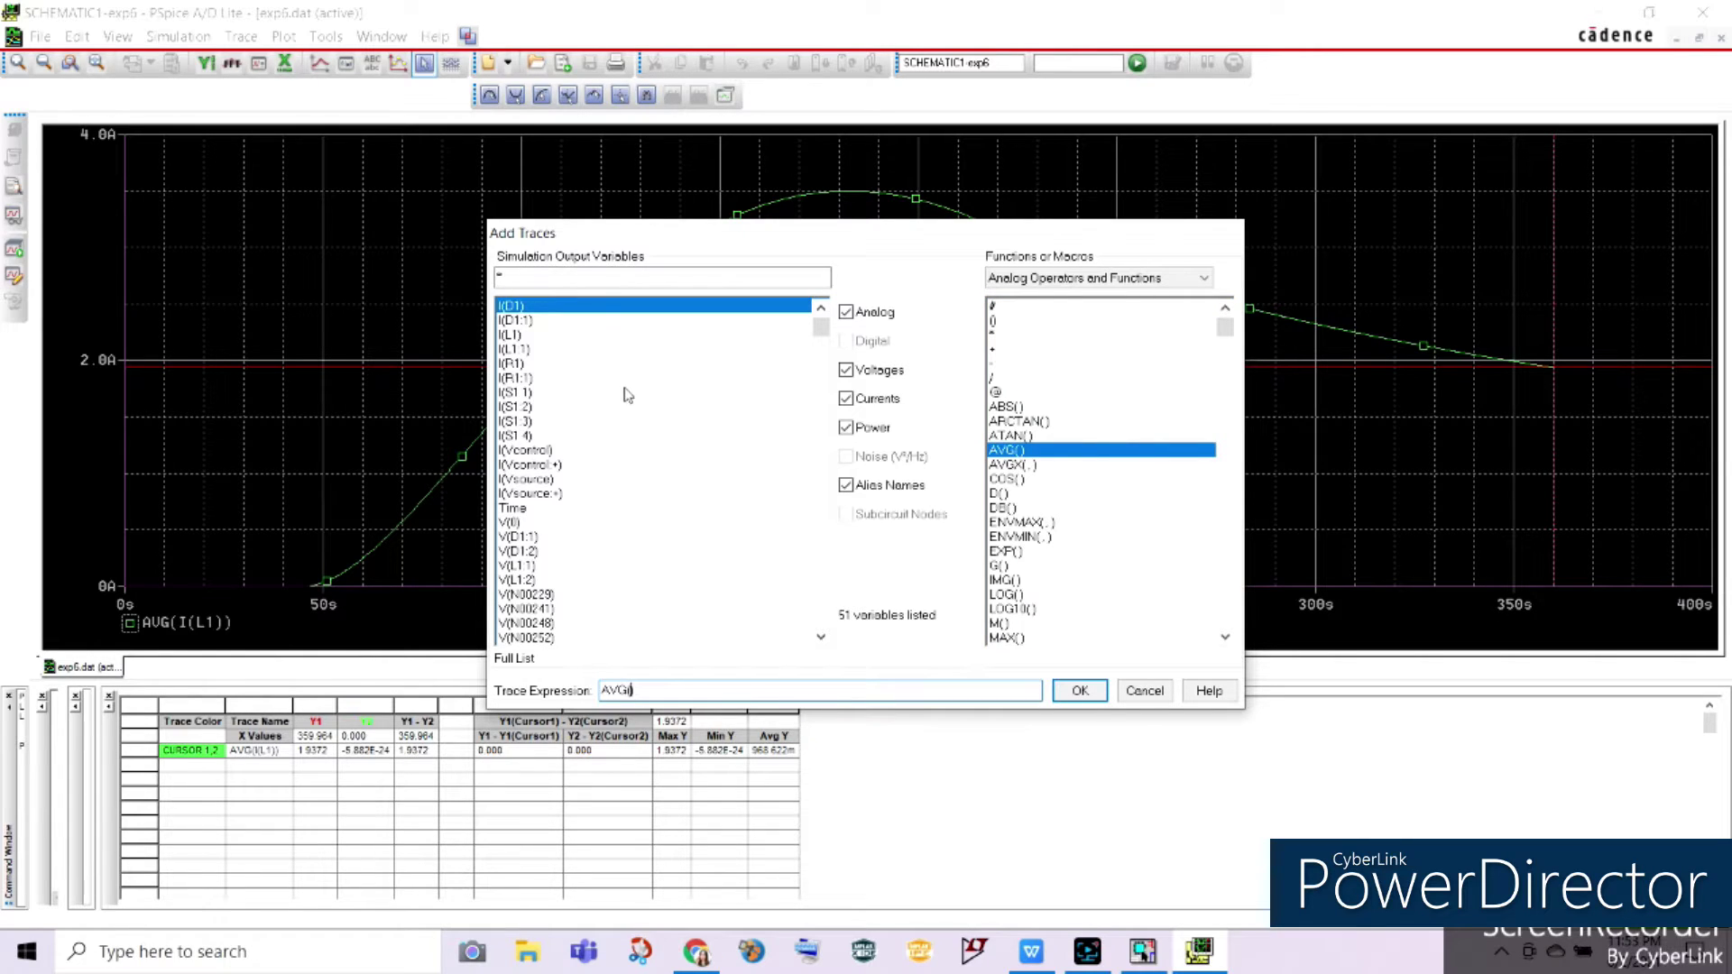
pyautogui.click(512, 364)
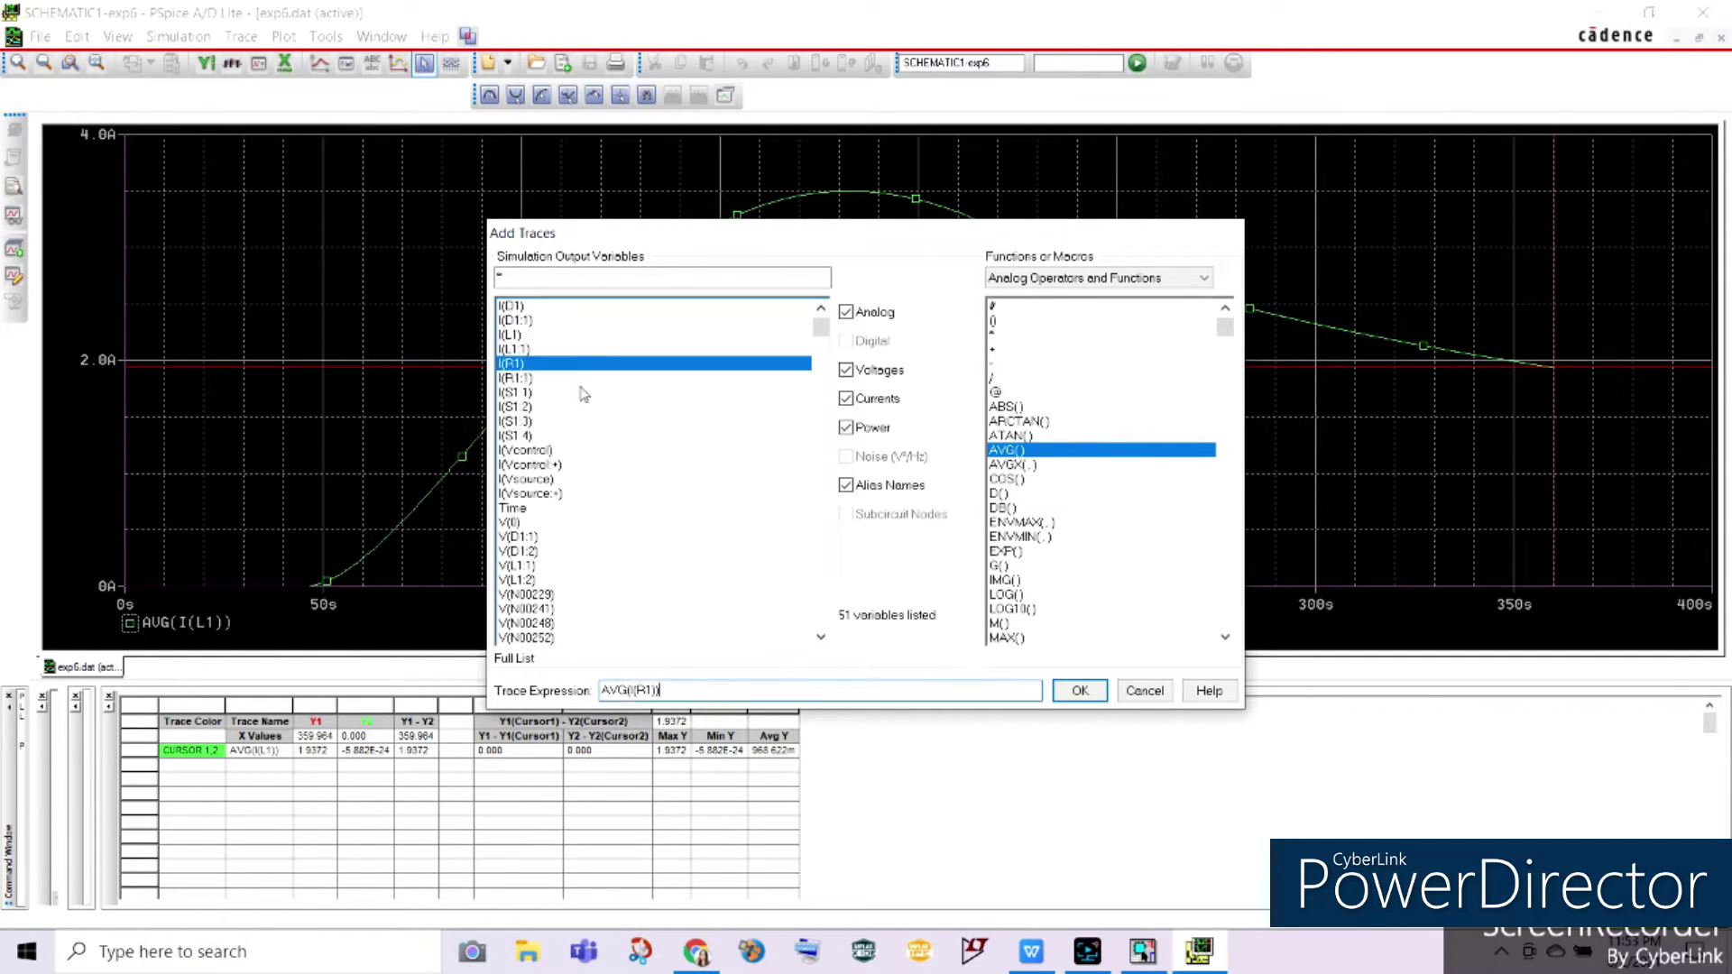
pyautogui.click(1080, 691)
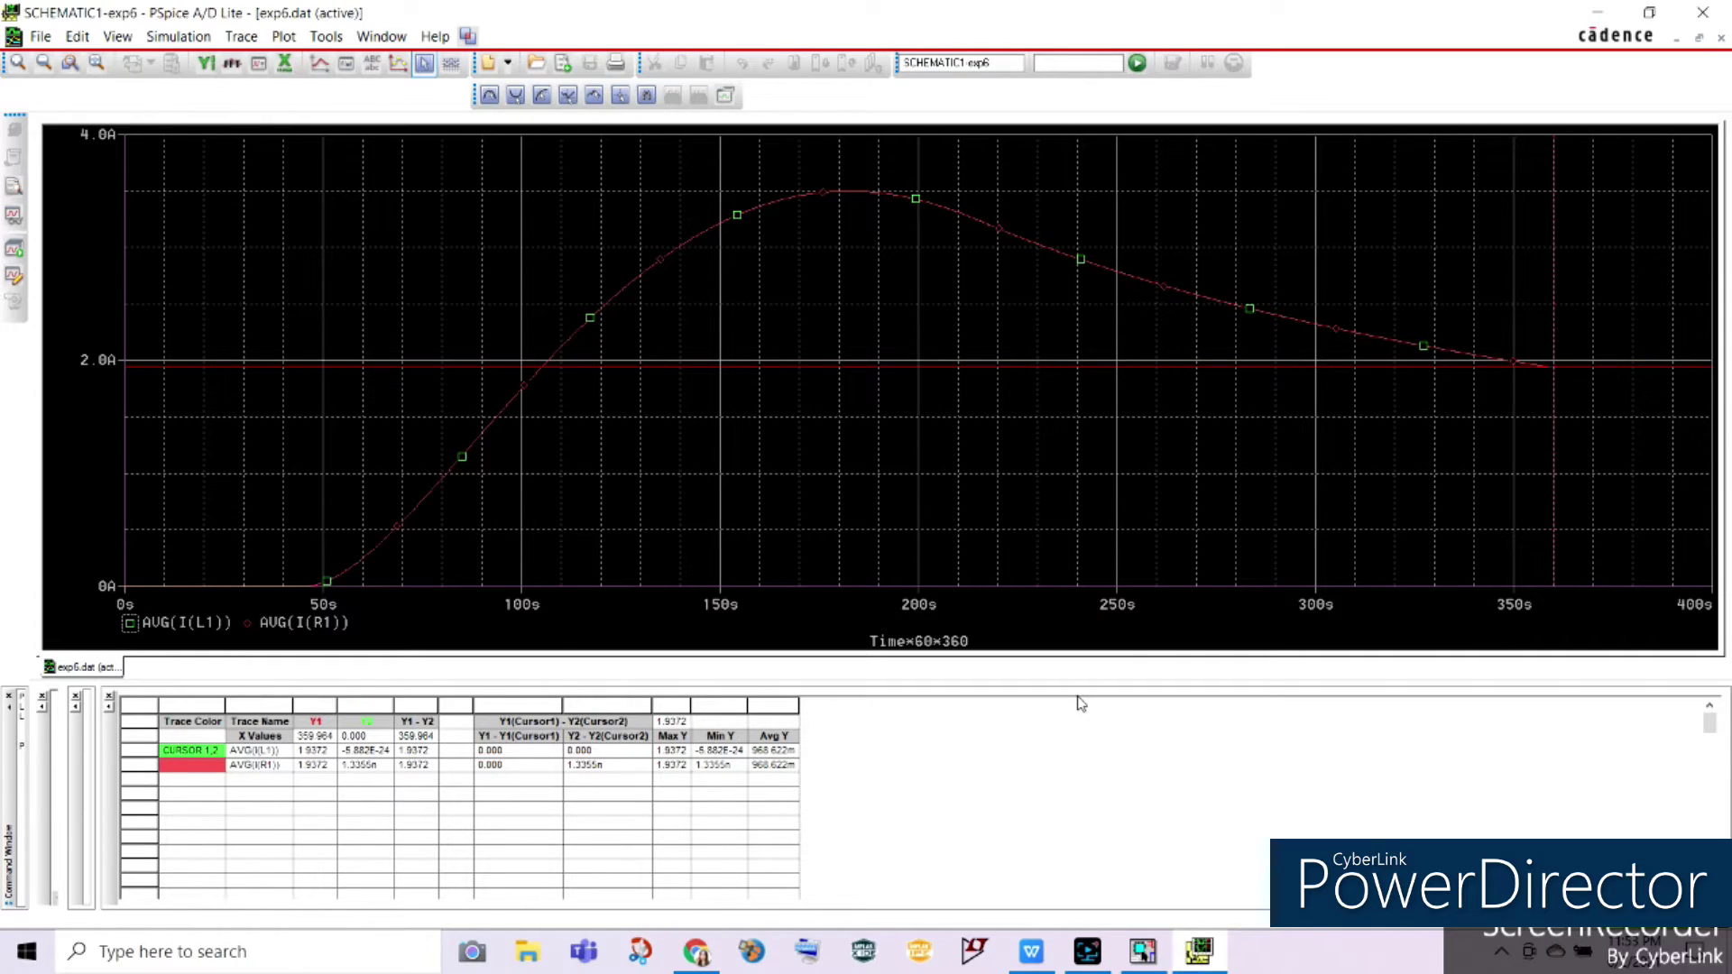
# Move the cursor along the averaged traces to confirm the 1.9372 A end value, selecting each trace
pyautogui.moveTo(388, 408); pyautogui.dragTo(1587, 443)
pyautogui.click(294, 626)
pyautogui.click(440, 639)
pyautogui.click(202, 623)
# Delete AVG(I(L1)), rerun the simulation, and plot RMS(I(L1)) with the cursor at its end
pyautogui.press('Delete')
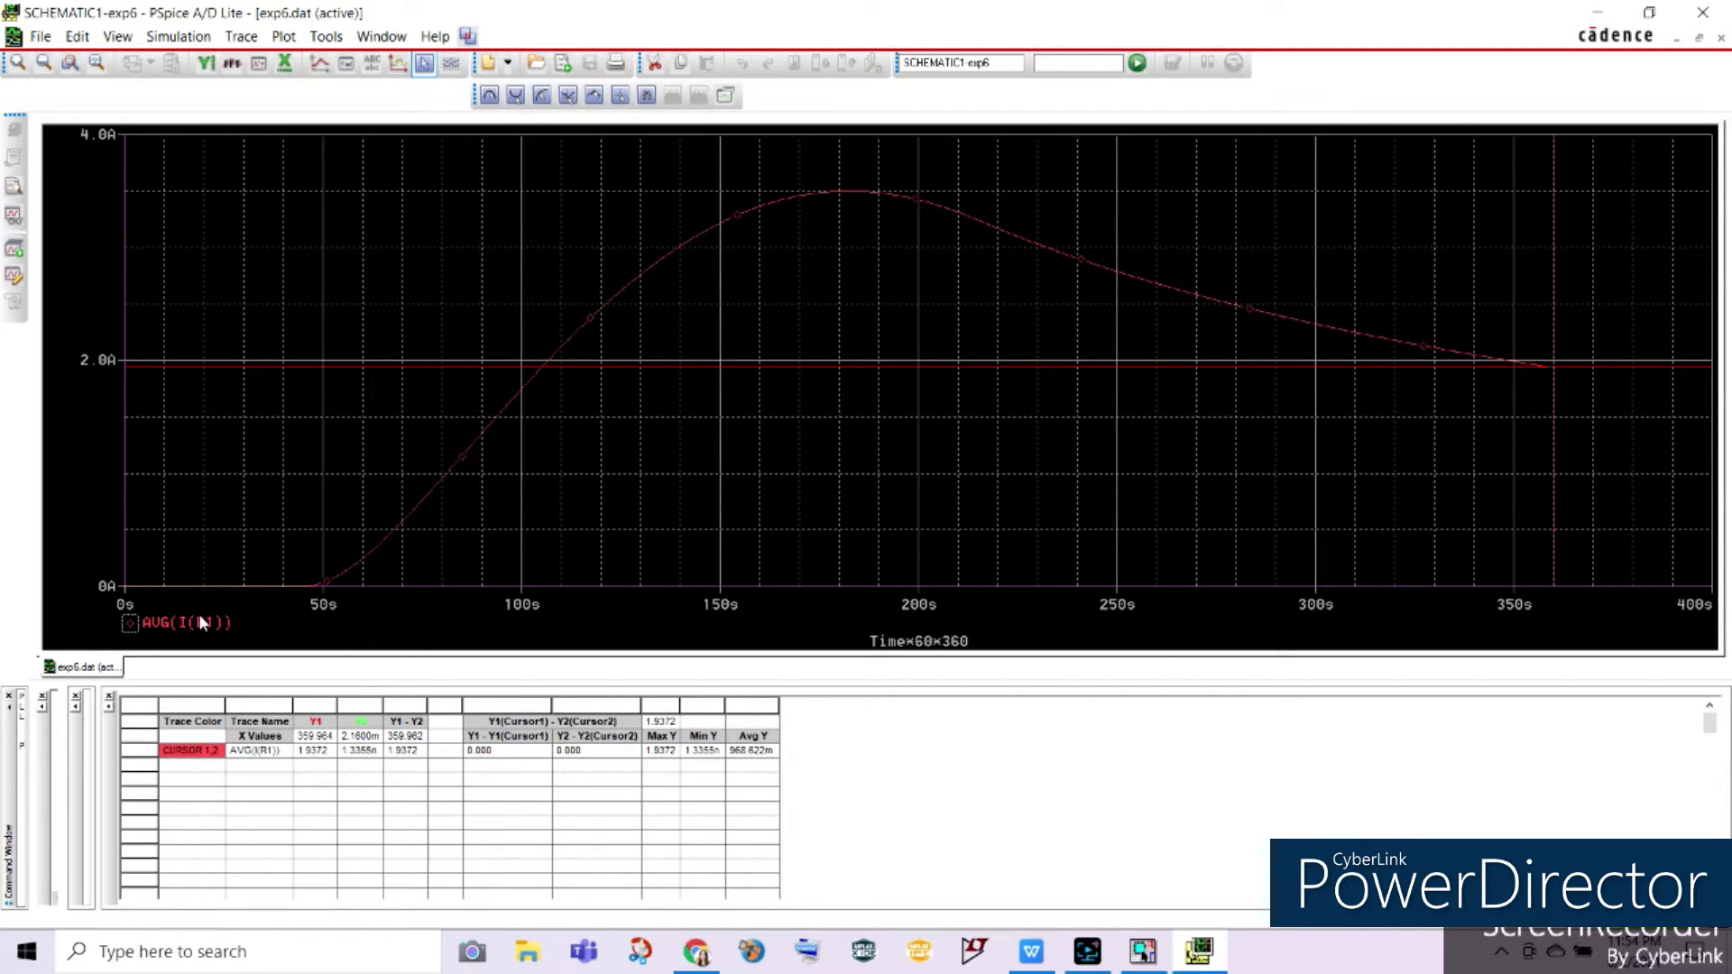
pyautogui.press('F11')
pyautogui.click(241, 36)
pyautogui.click(266, 58)
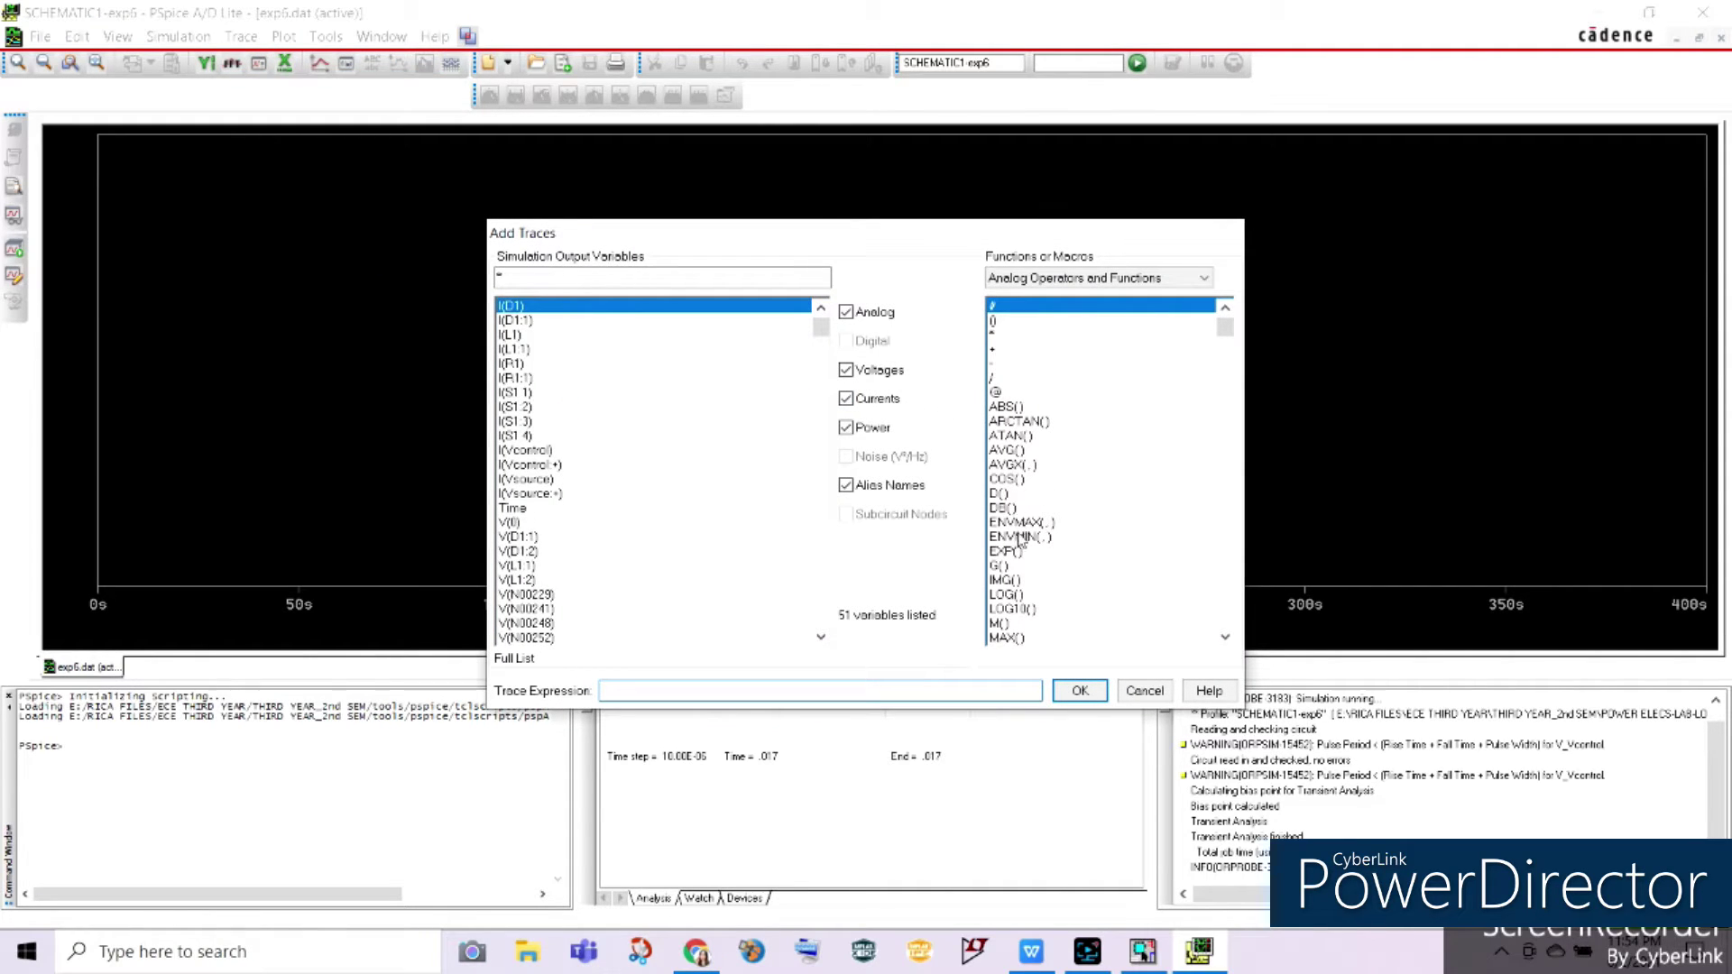
pyautogui.click(1214, 322)
pyautogui.moveTo(1220, 327); pyautogui.dragTo(1228, 620)
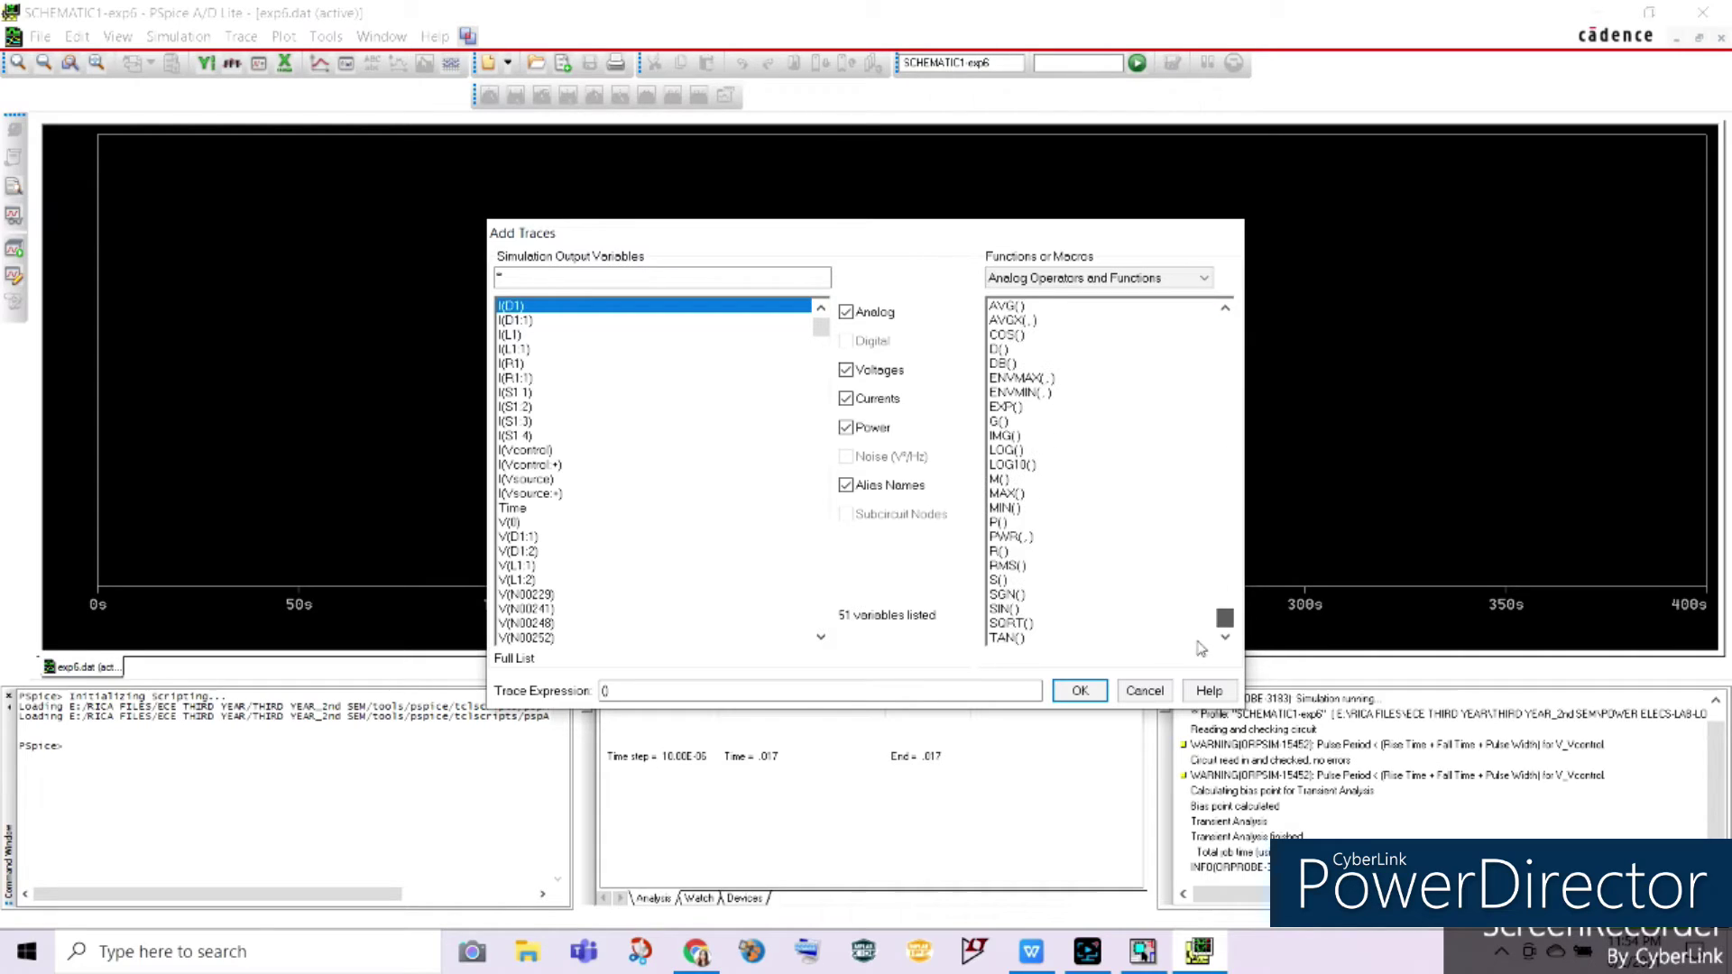
pyautogui.click(1008, 566)
pyautogui.click(515, 335)
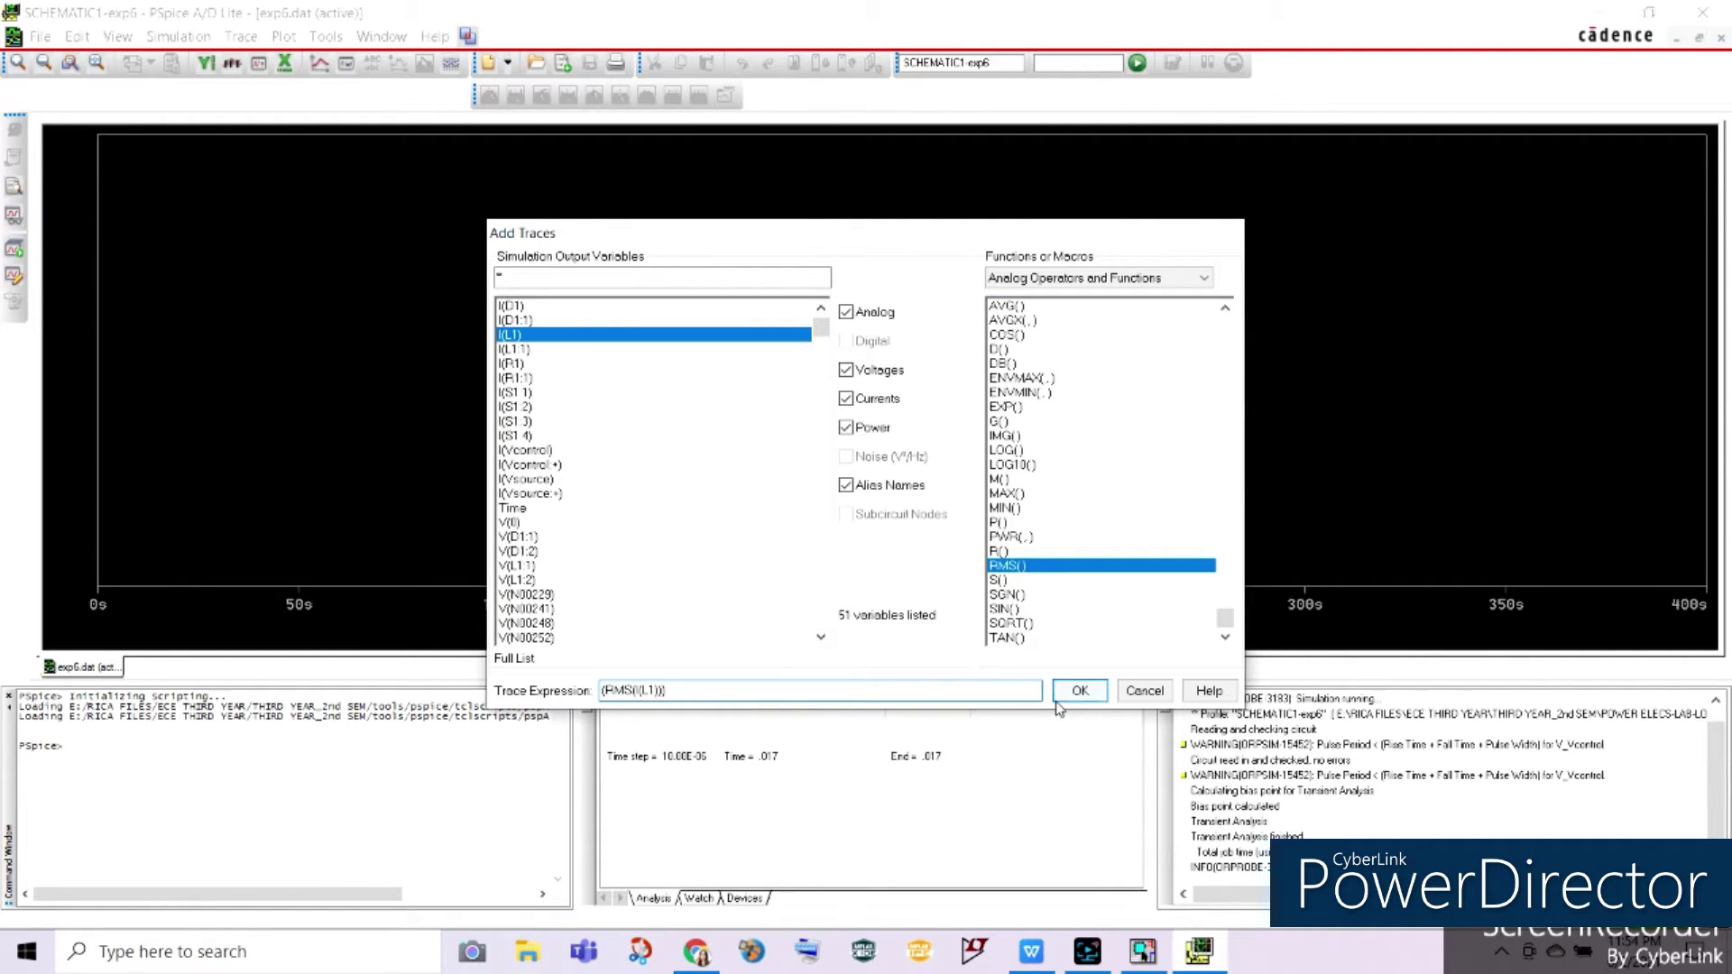
pyautogui.click(1079, 691)
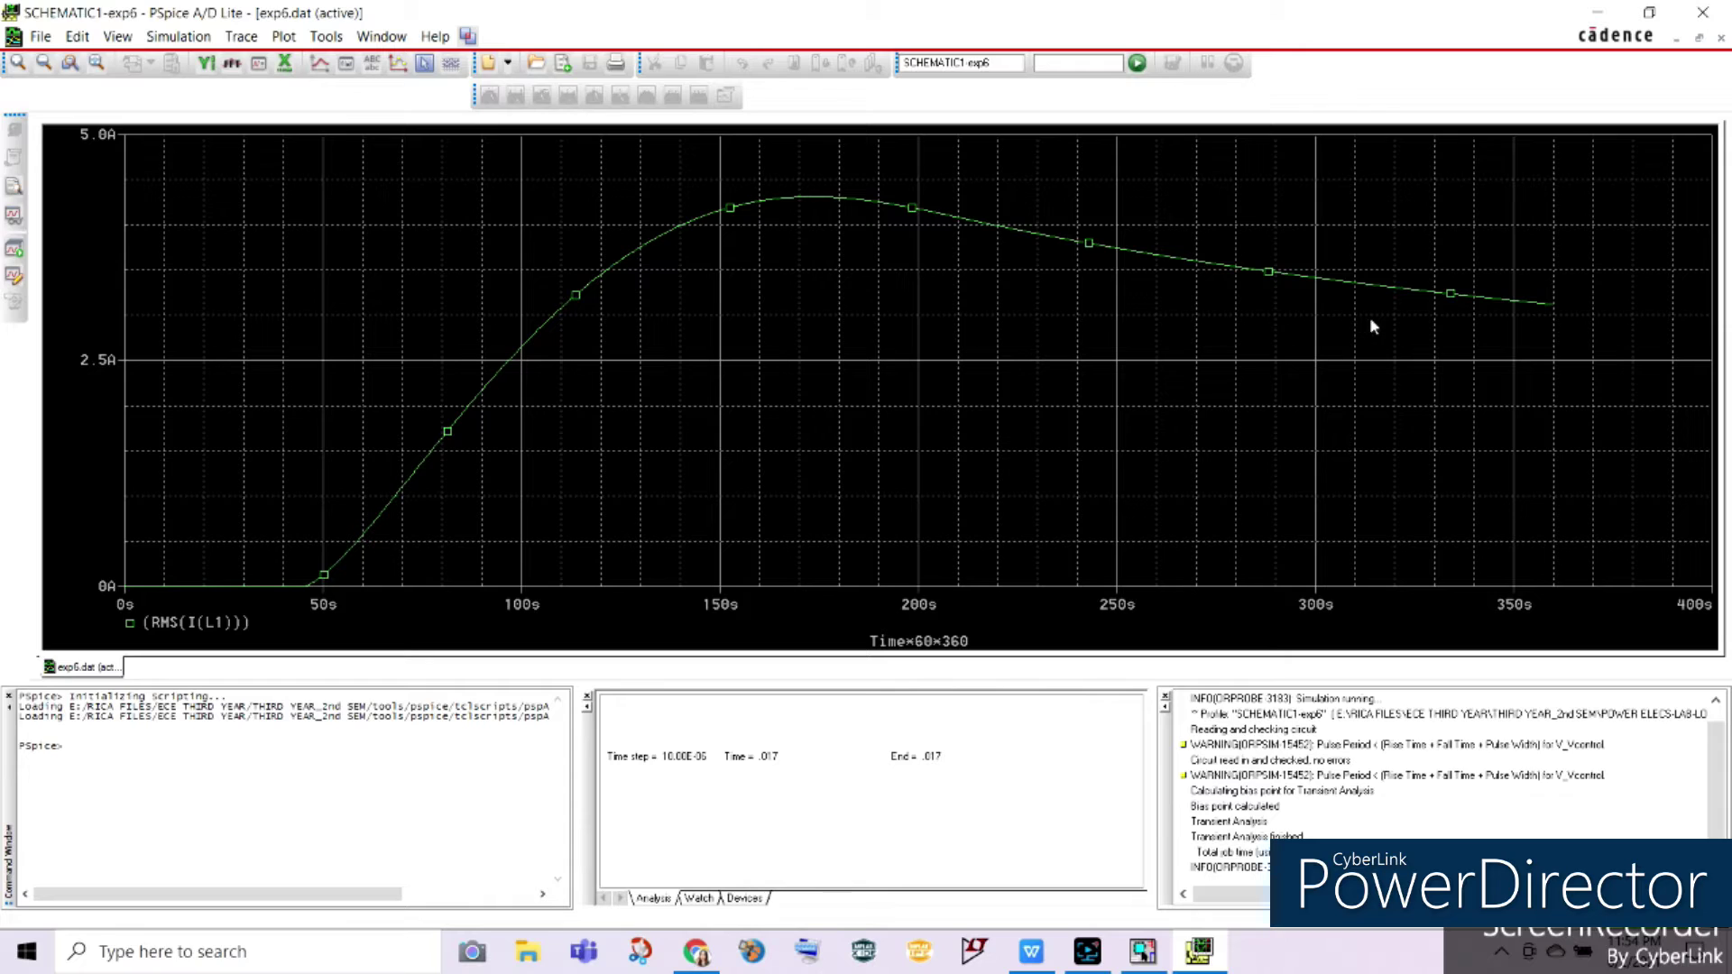
pyautogui.click(424, 62)
pyautogui.click(1570, 361)
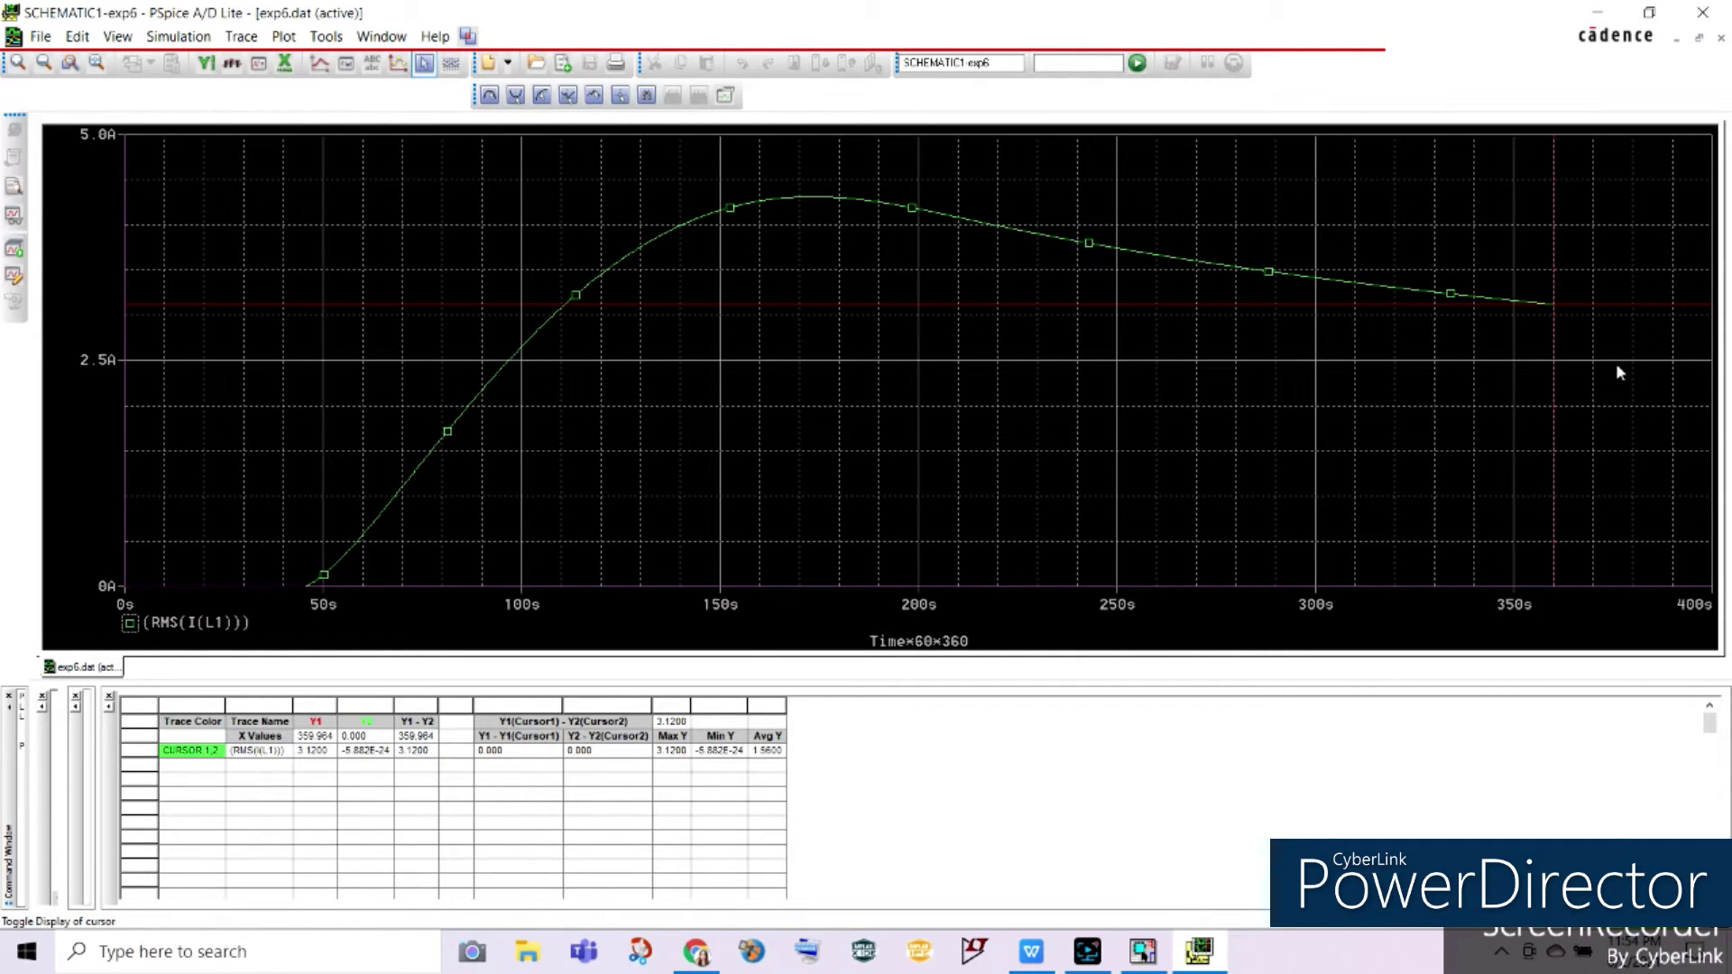
# Add RMS(I(R1)) and settle the cursor at the trace end to read about 3.12 A
pyautogui.click(241, 36)
pyautogui.click(271, 58)
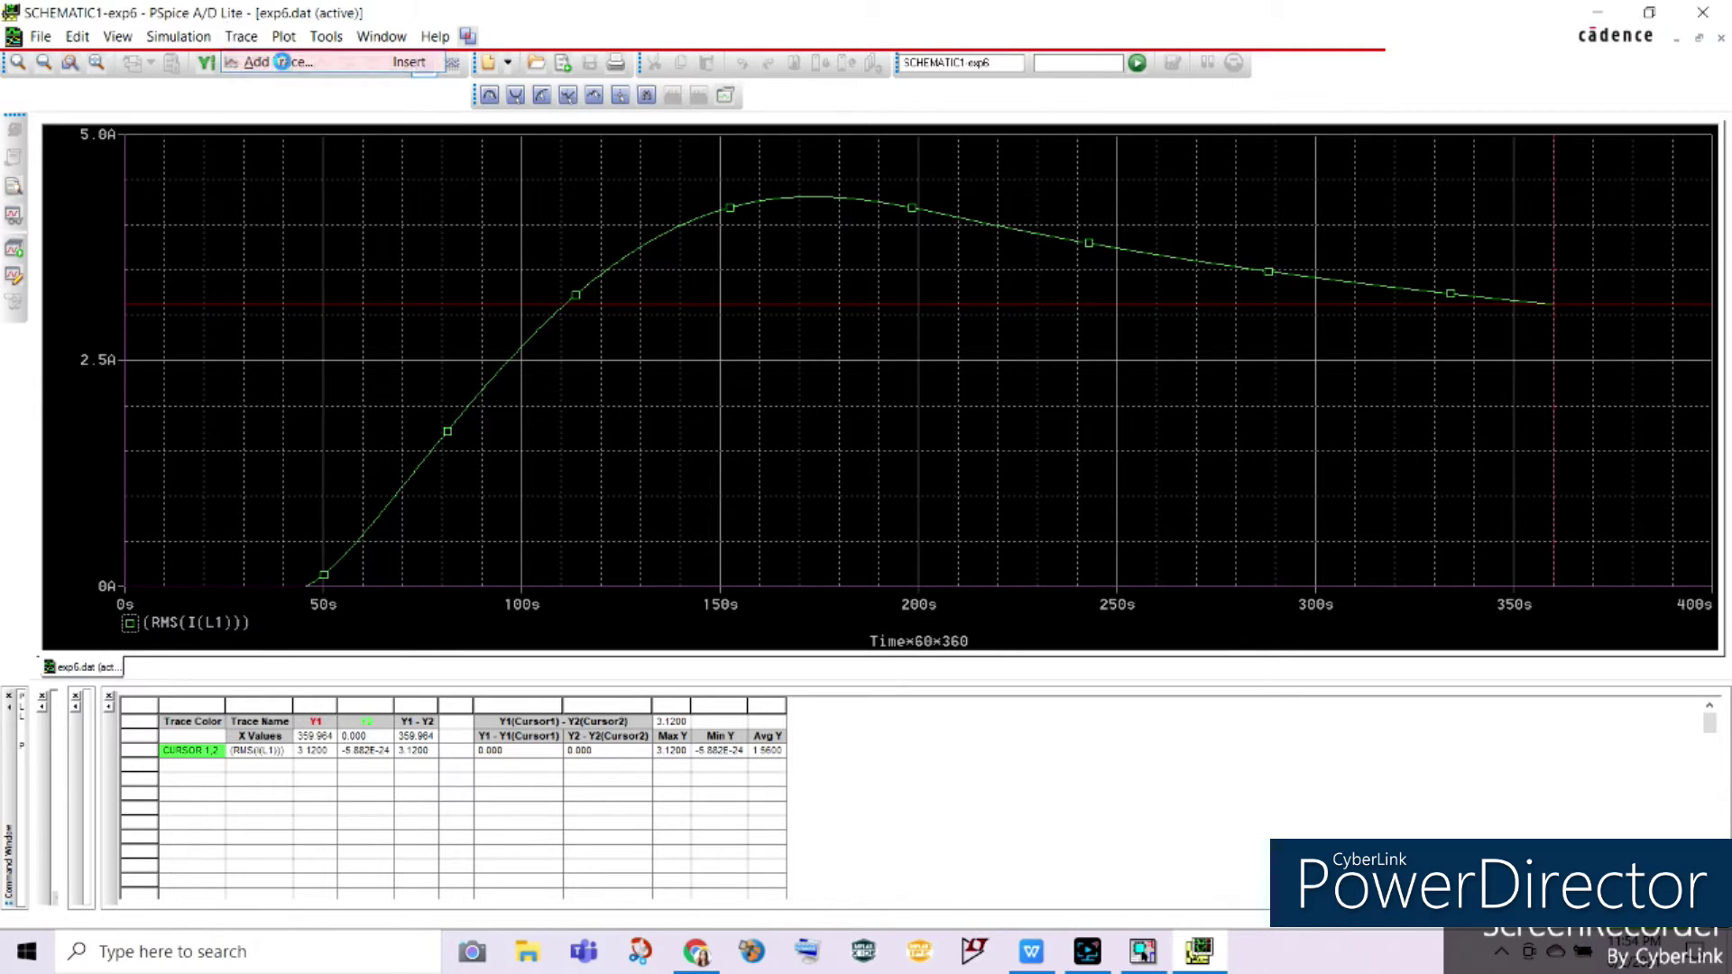
pyautogui.moveTo(1225, 334); pyautogui.dragTo(1223, 619)
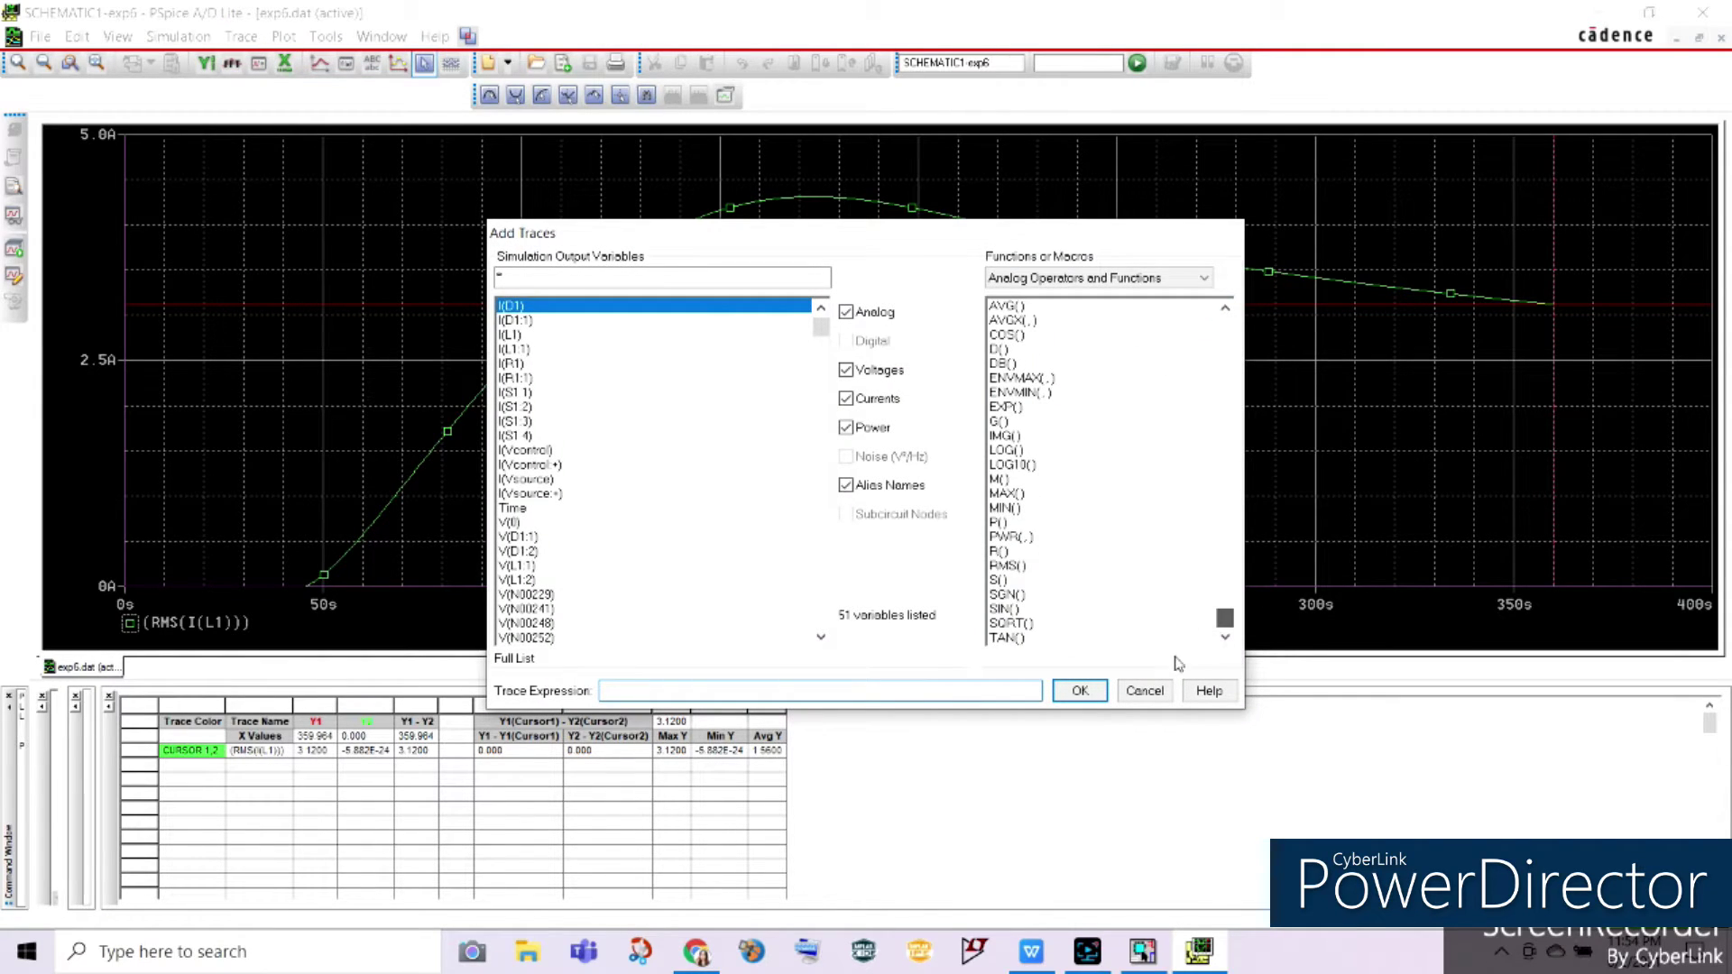
pyautogui.click(1029, 567)
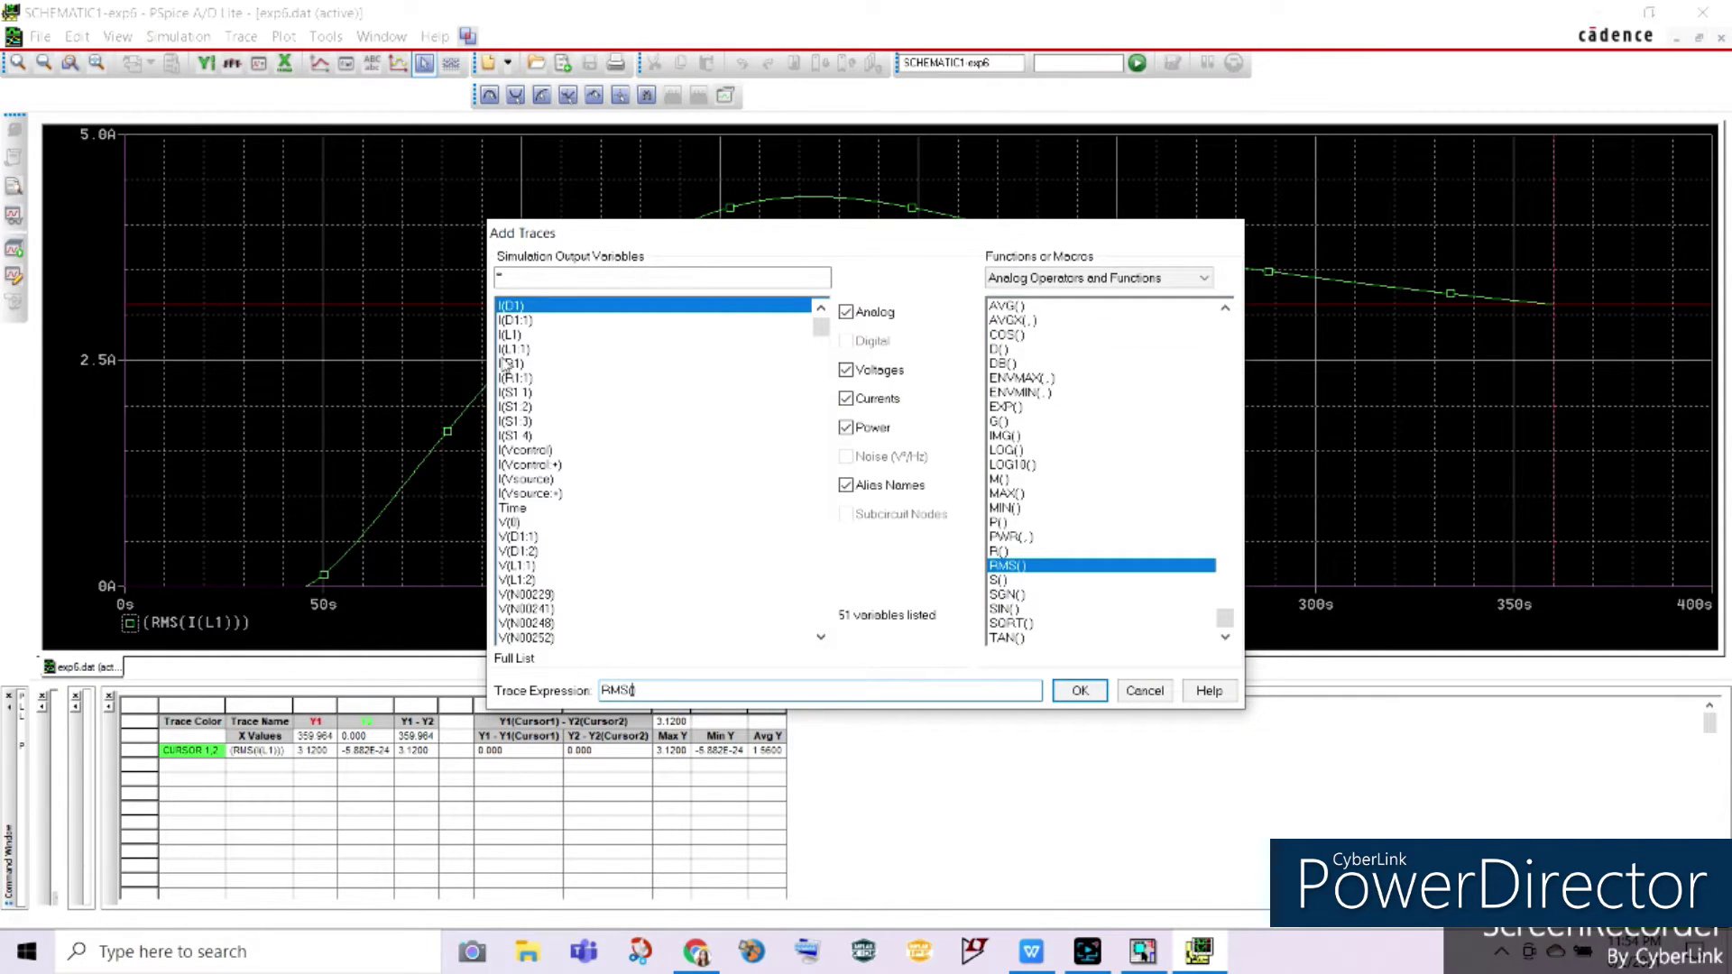
pyautogui.click(507, 363)
pyautogui.click(1066, 697)
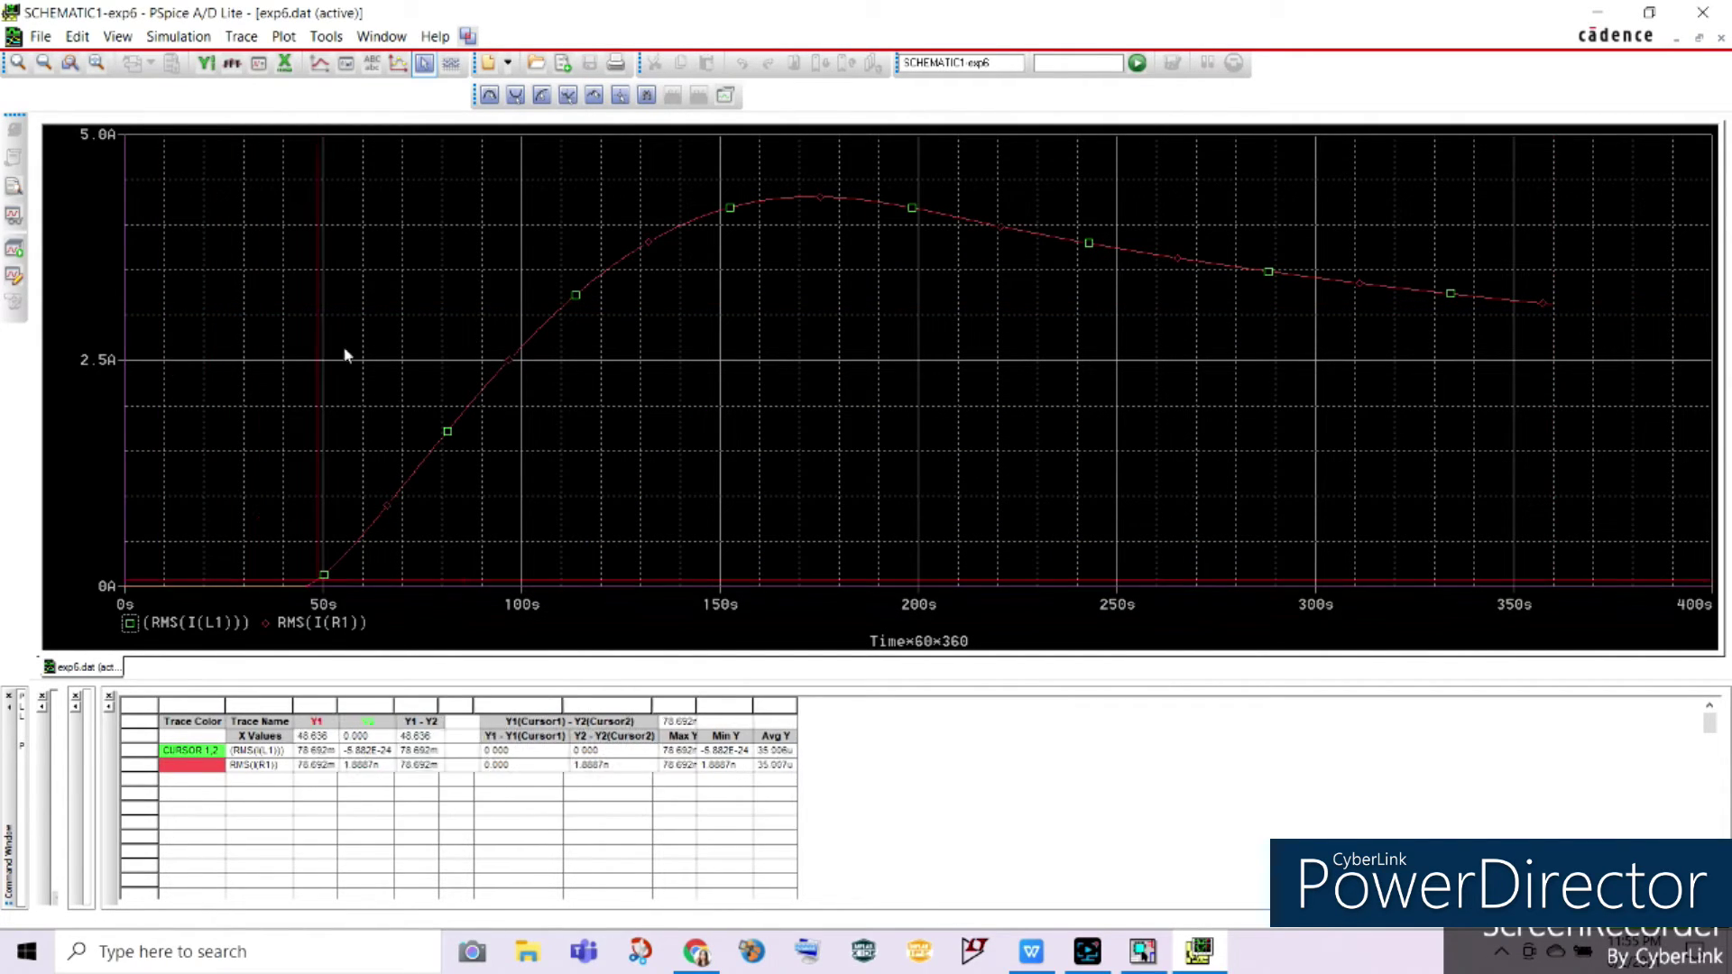
pyautogui.click(1540, 433)
pyautogui.click(1593, 448)
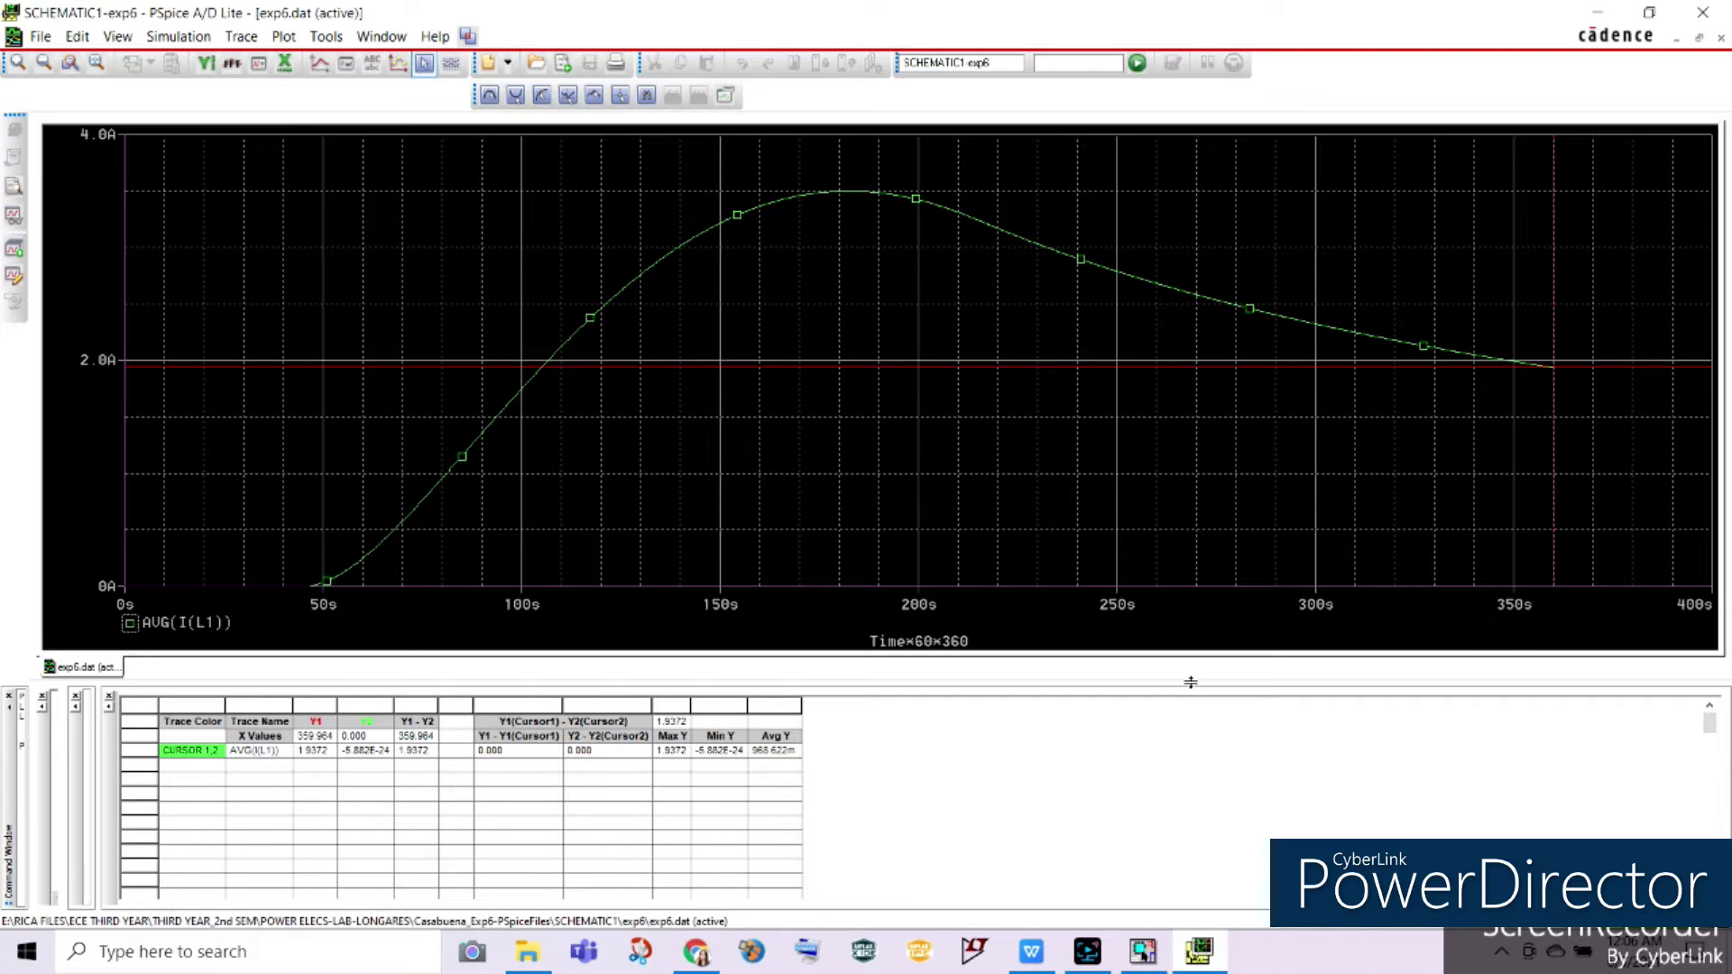
# Bring up the WPS lab report, scroll to the Alpha tables, and place the caret at the Alpha = 25 degrees heading
pyautogui.moveTo(1037, 950)
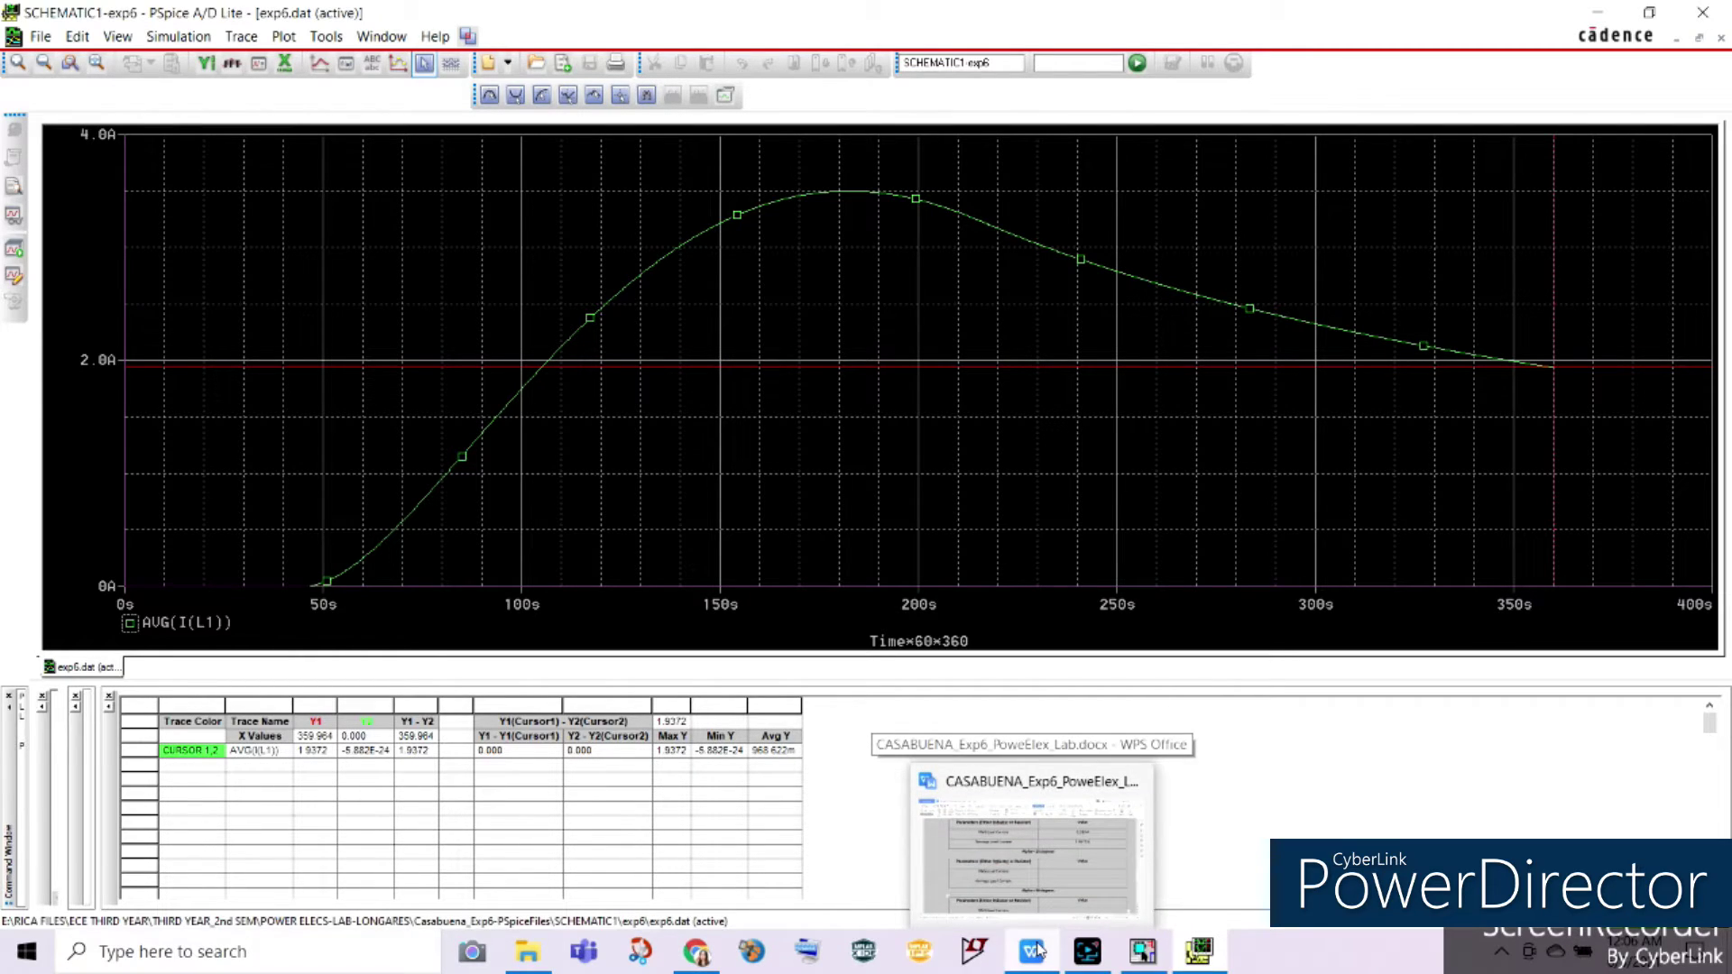
pyautogui.click(1037, 950)
pyautogui.scroll(3, 1141, 697)
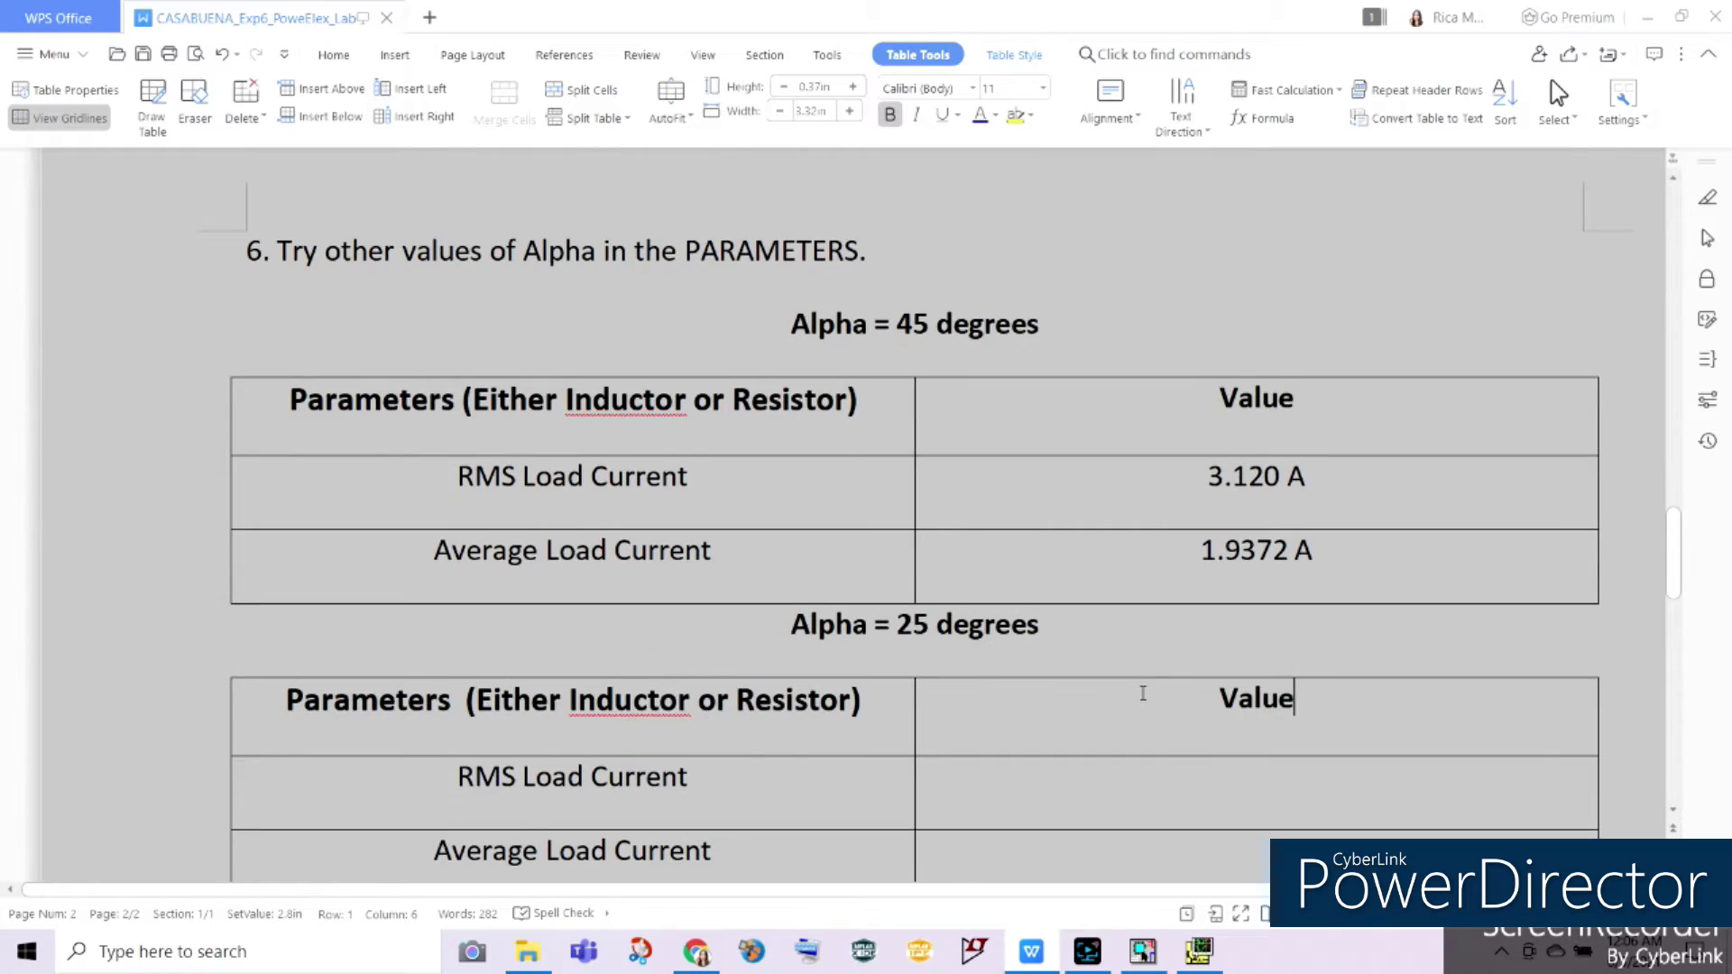
pyautogui.scroll(-1, 1143, 693)
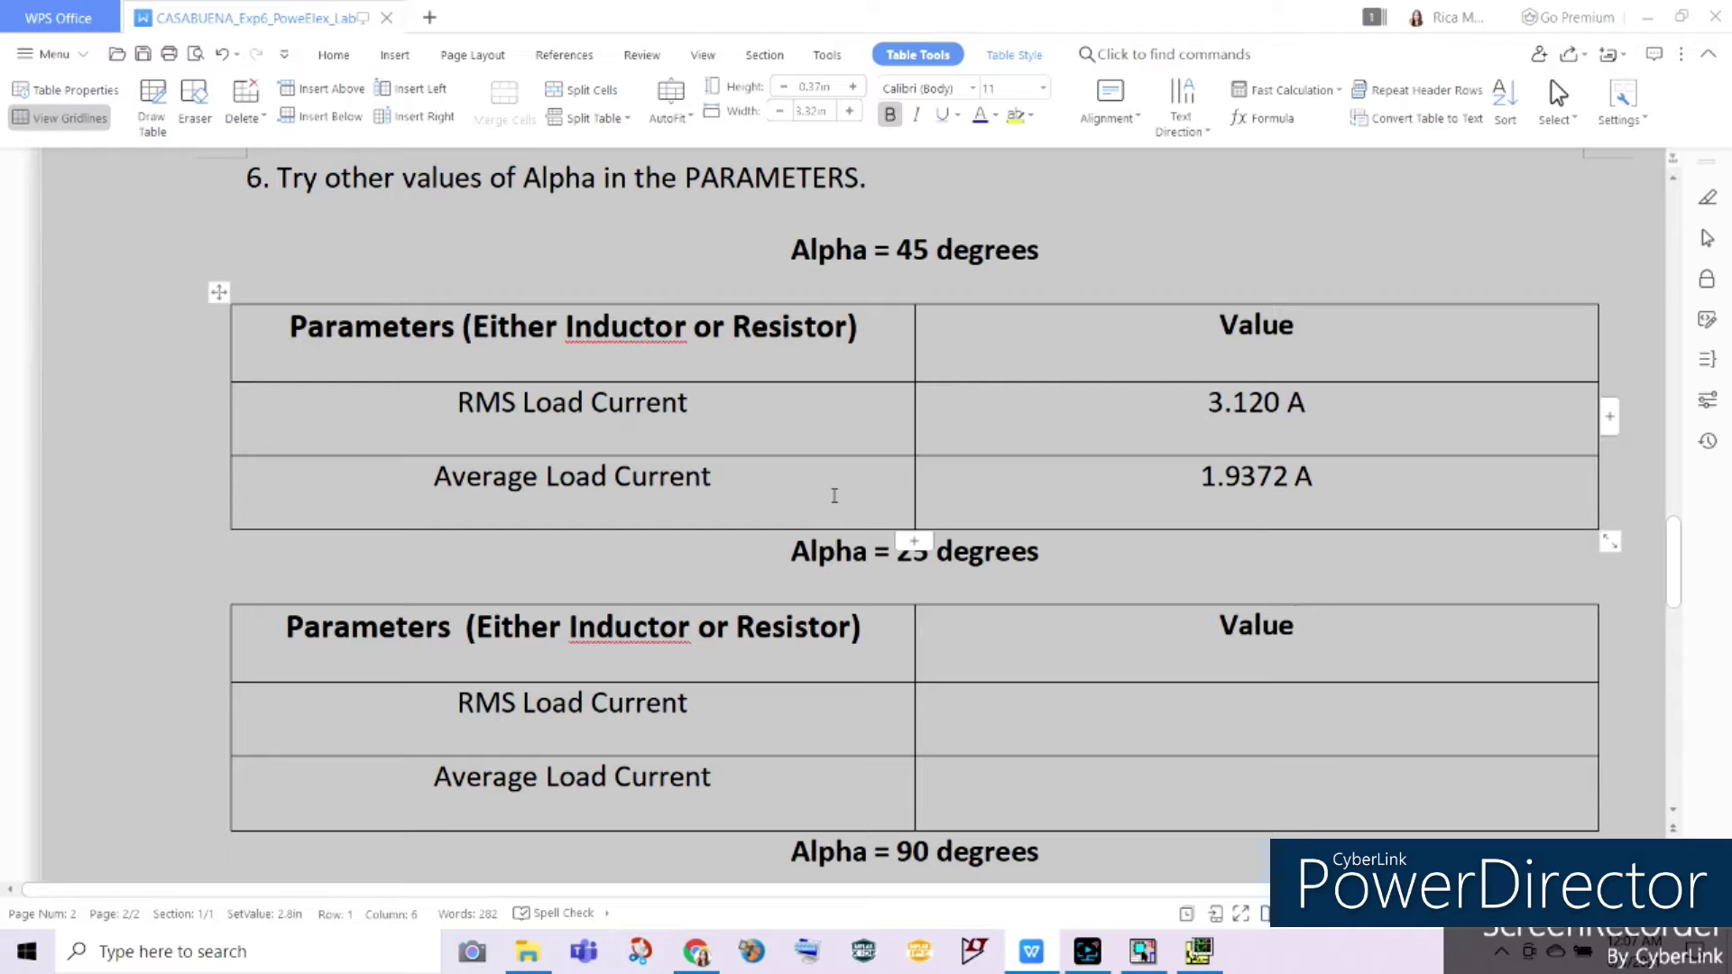
pyautogui.press('Up')
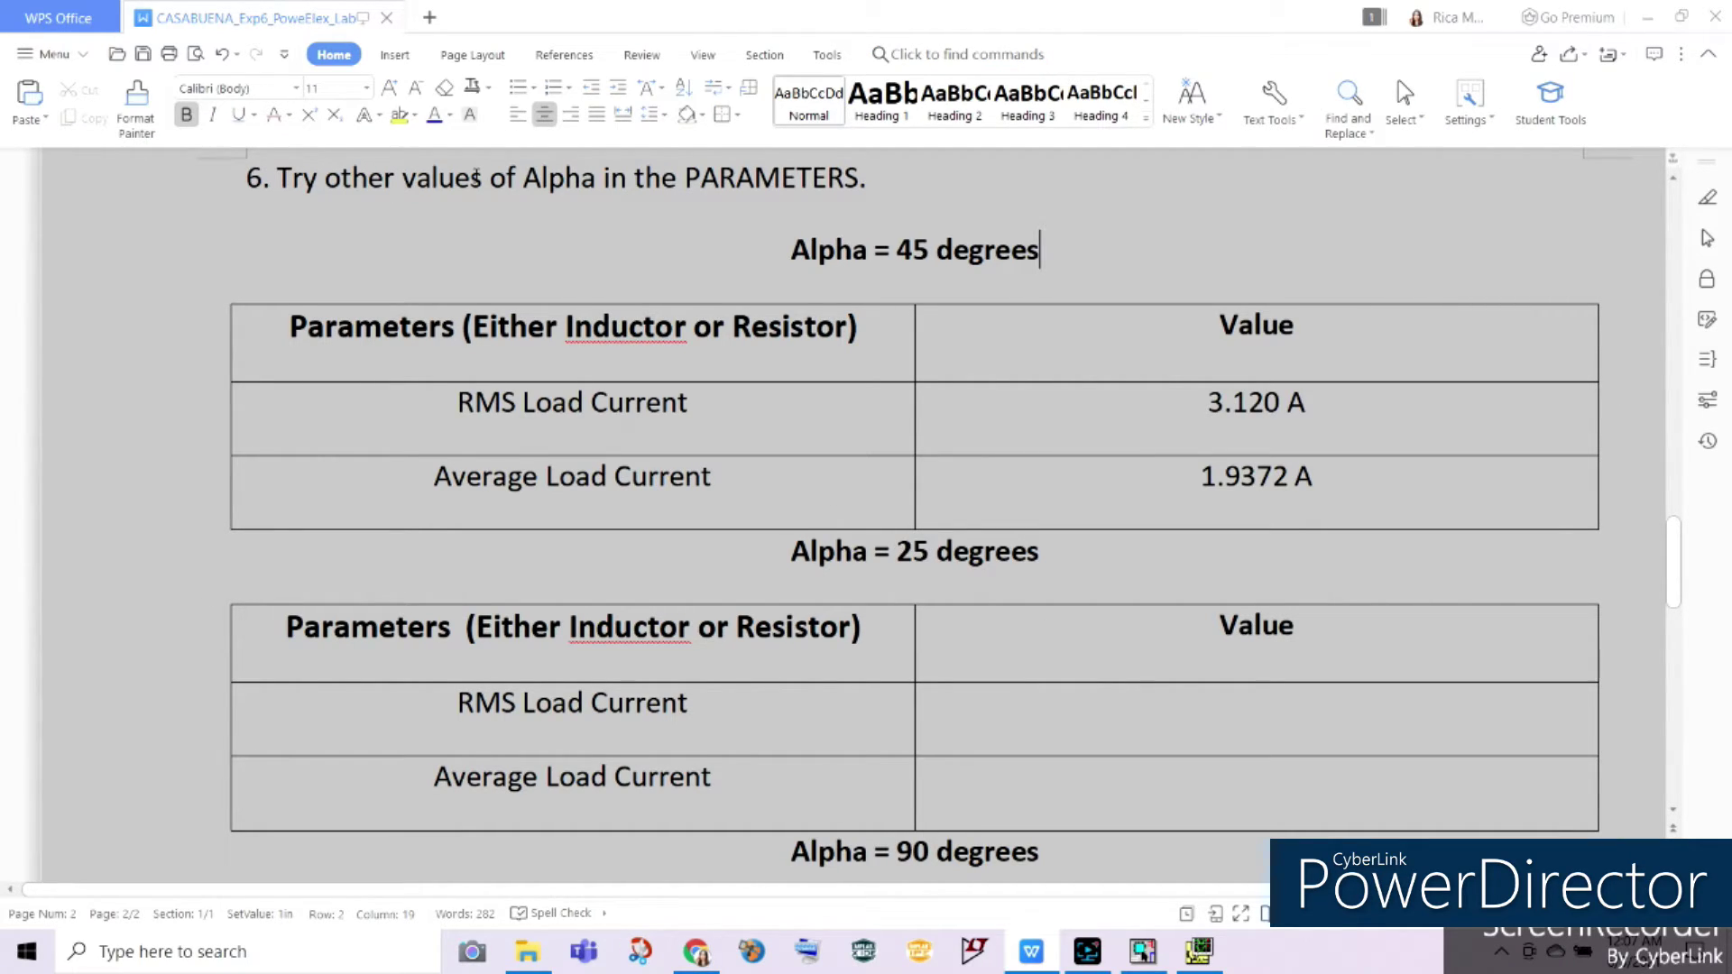
pyautogui.click(1076, 585)
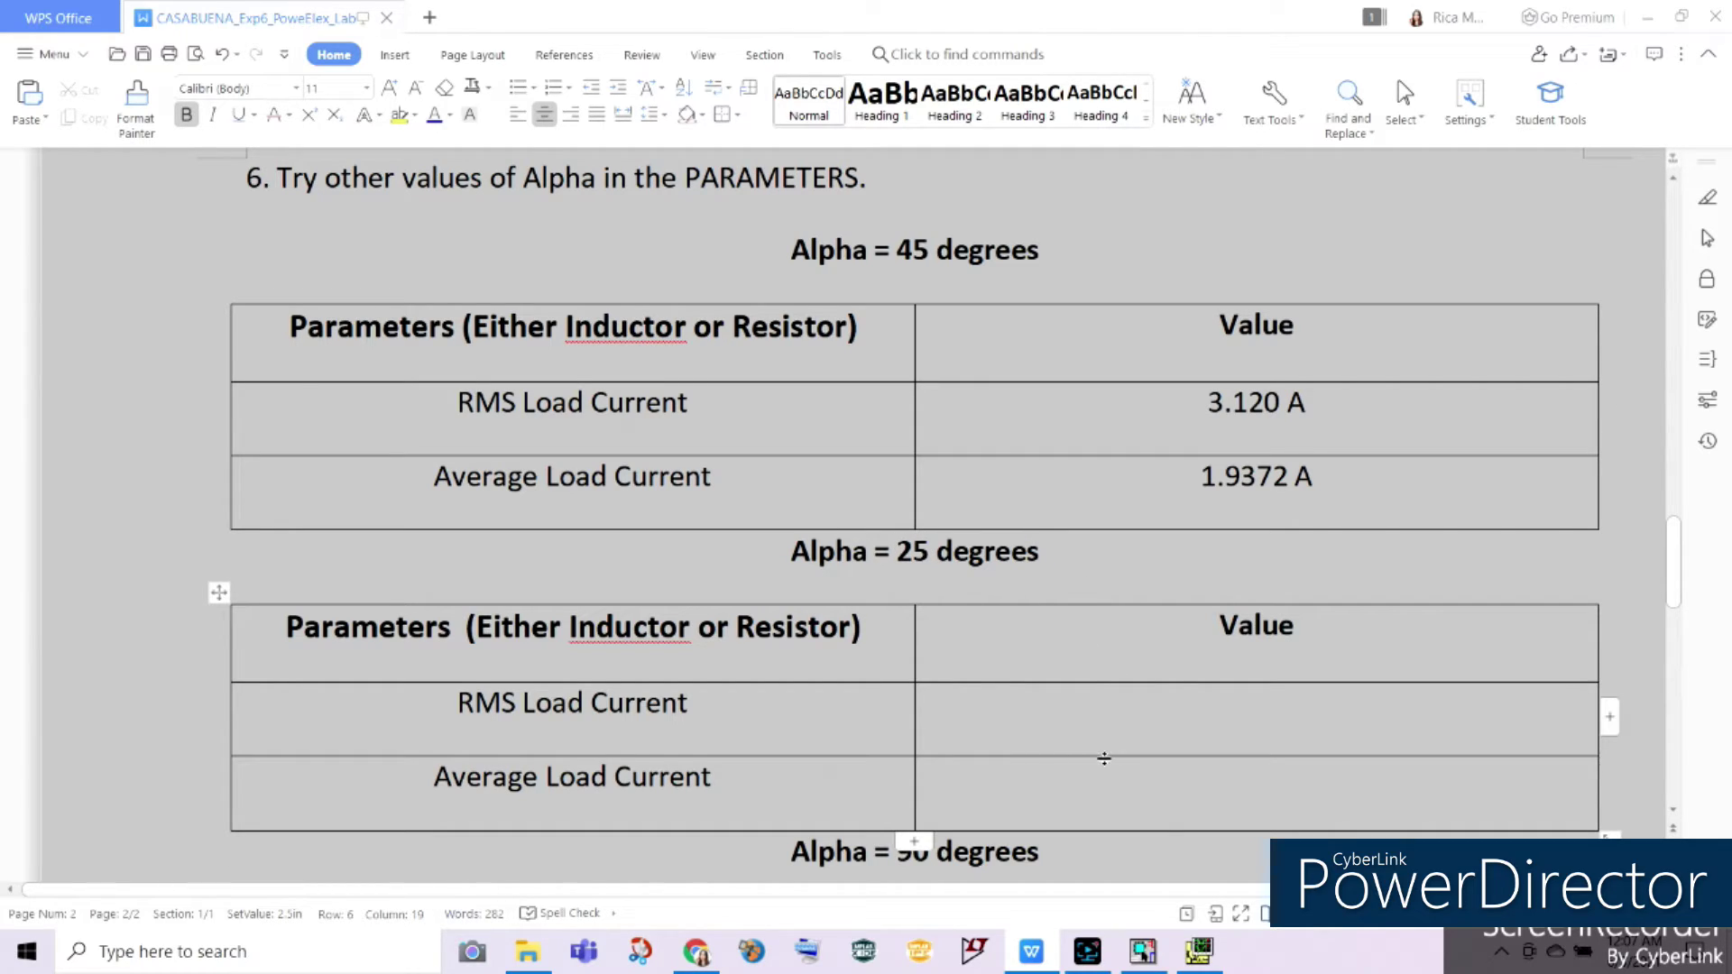
# Change Alpha to 25 in the schematic's PARAMETERS block and rerun the PSpice simulation
pyautogui.click(1164, 956)
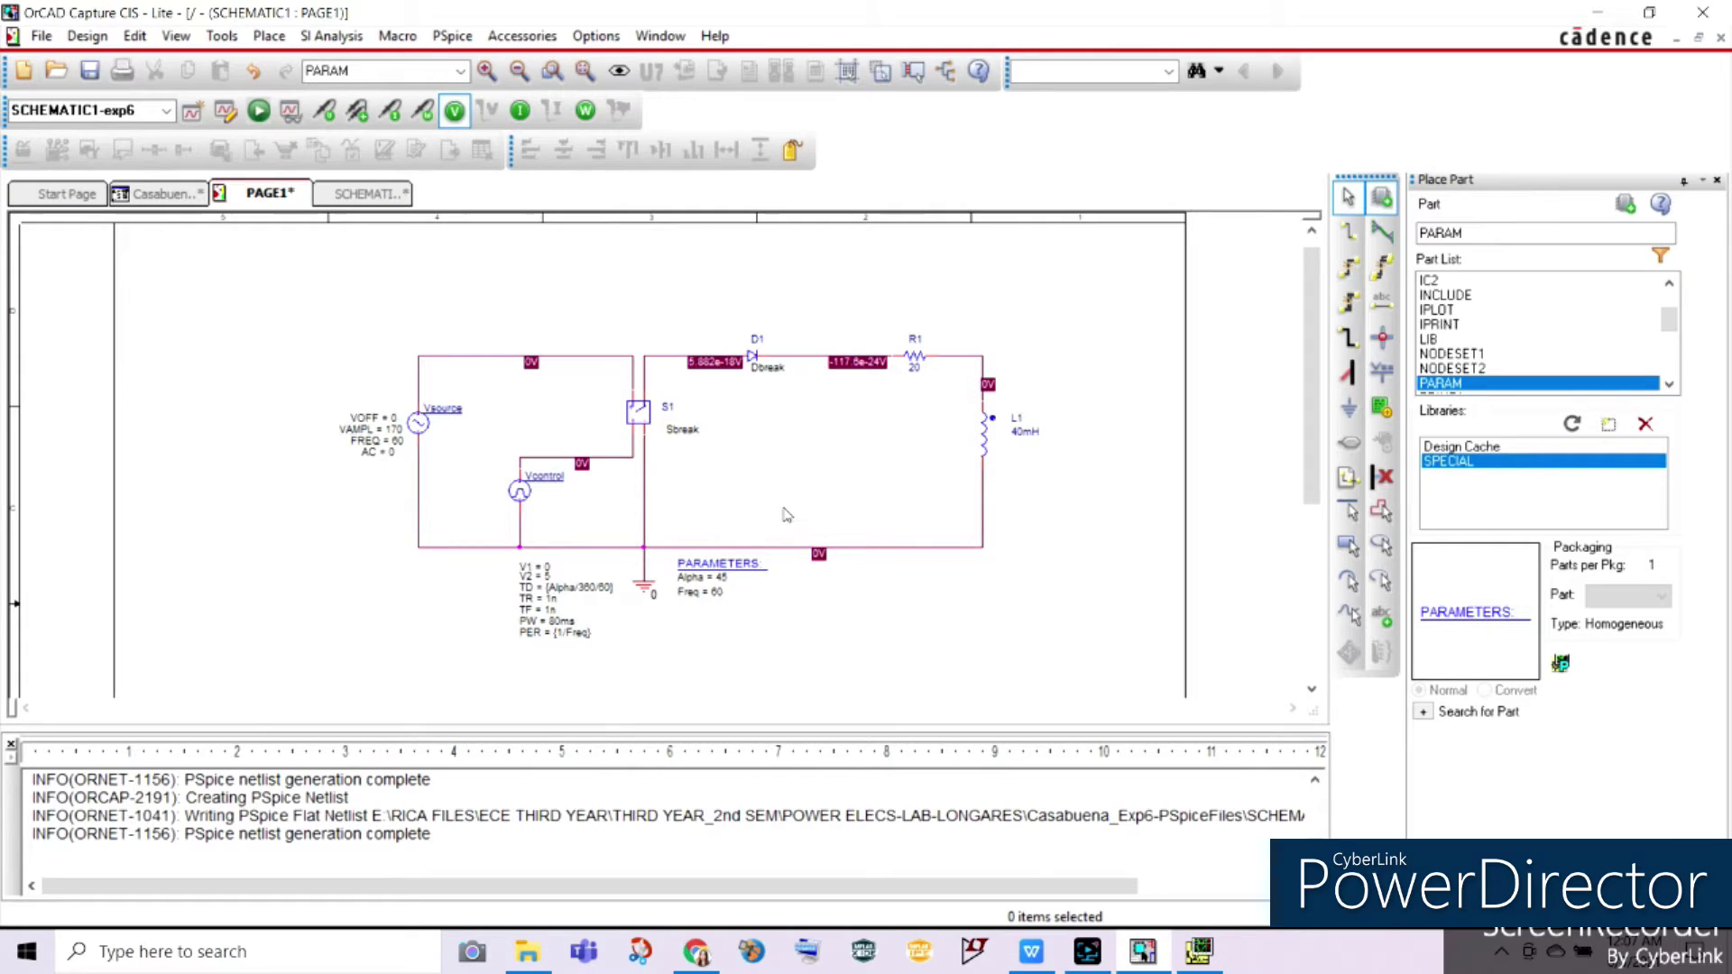
pyautogui.doubleClick(722, 589)
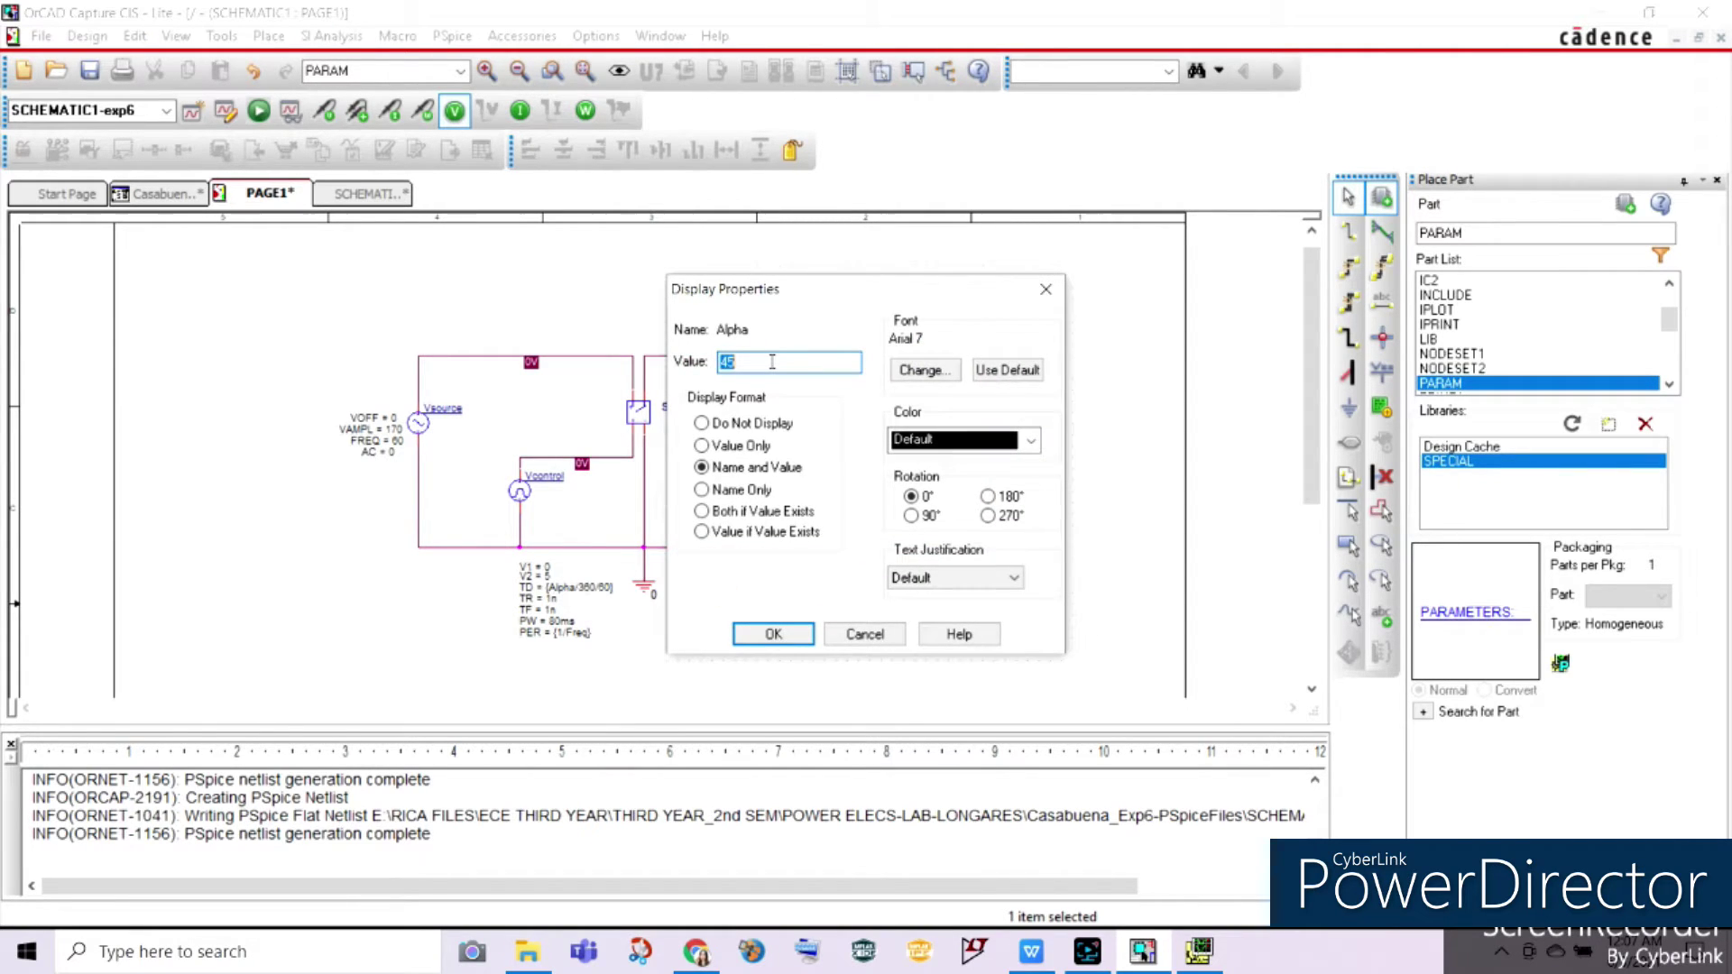
pyautogui.write('25')
pyautogui.click(767, 639)
pyautogui.click(258, 110)
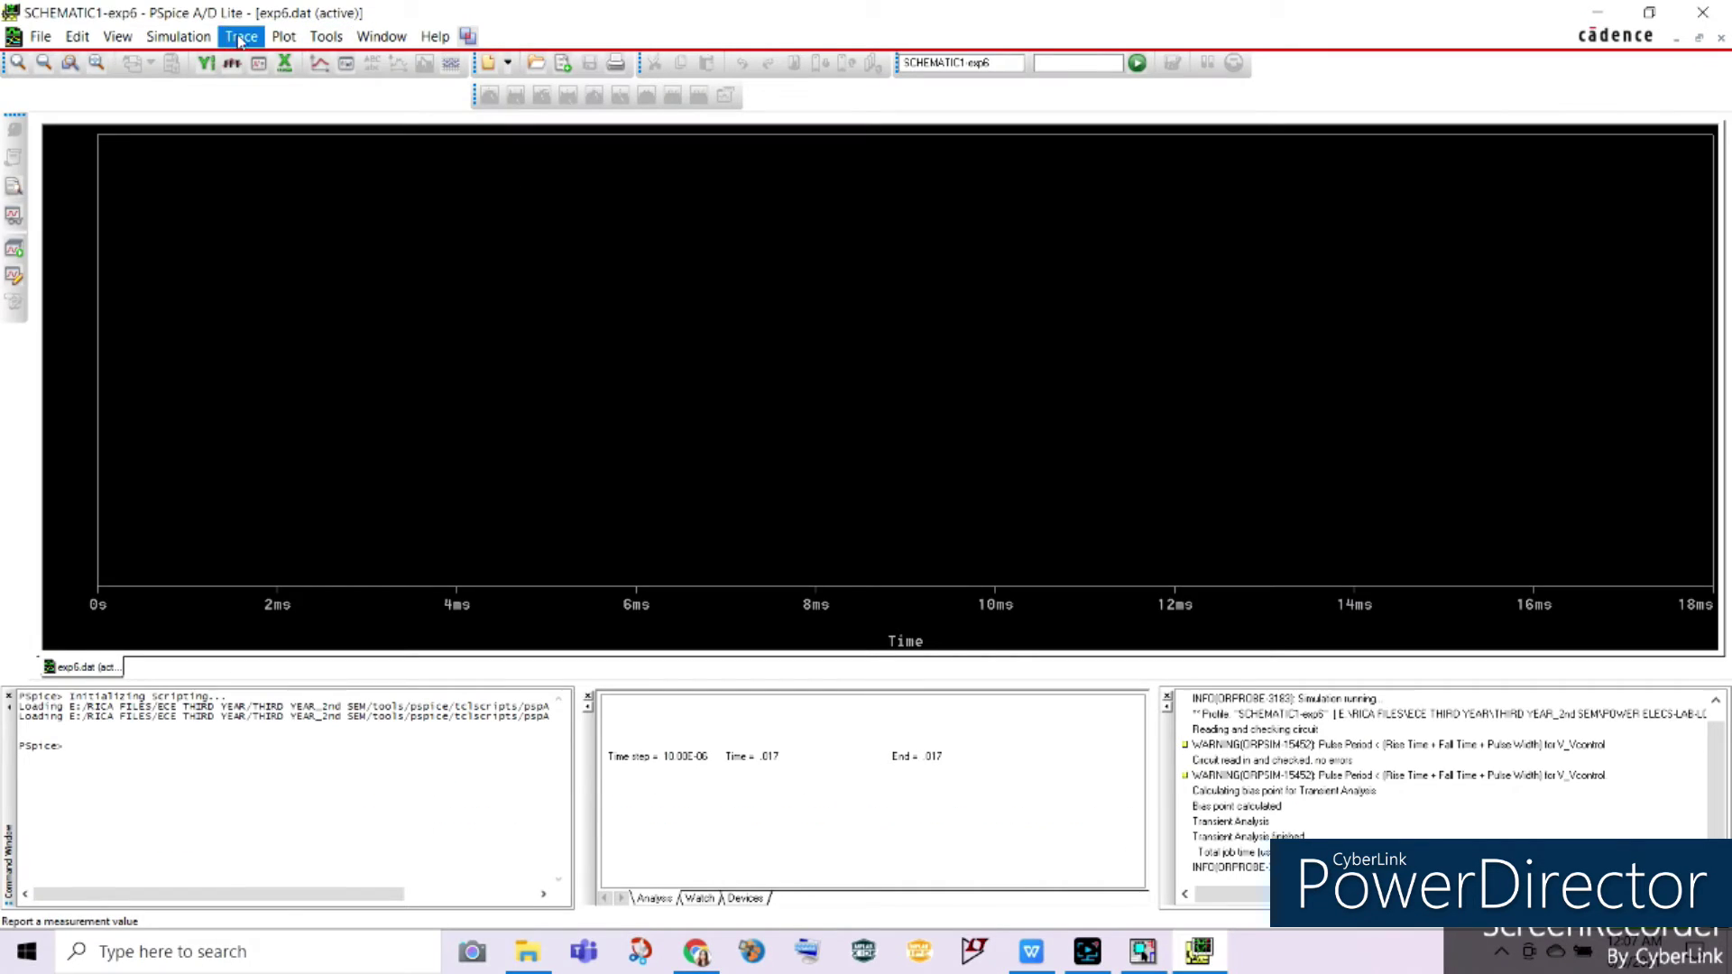
# Set the X axis variable to Time*60*360 in the plot's axis settings
pyautogui.click(326, 36)
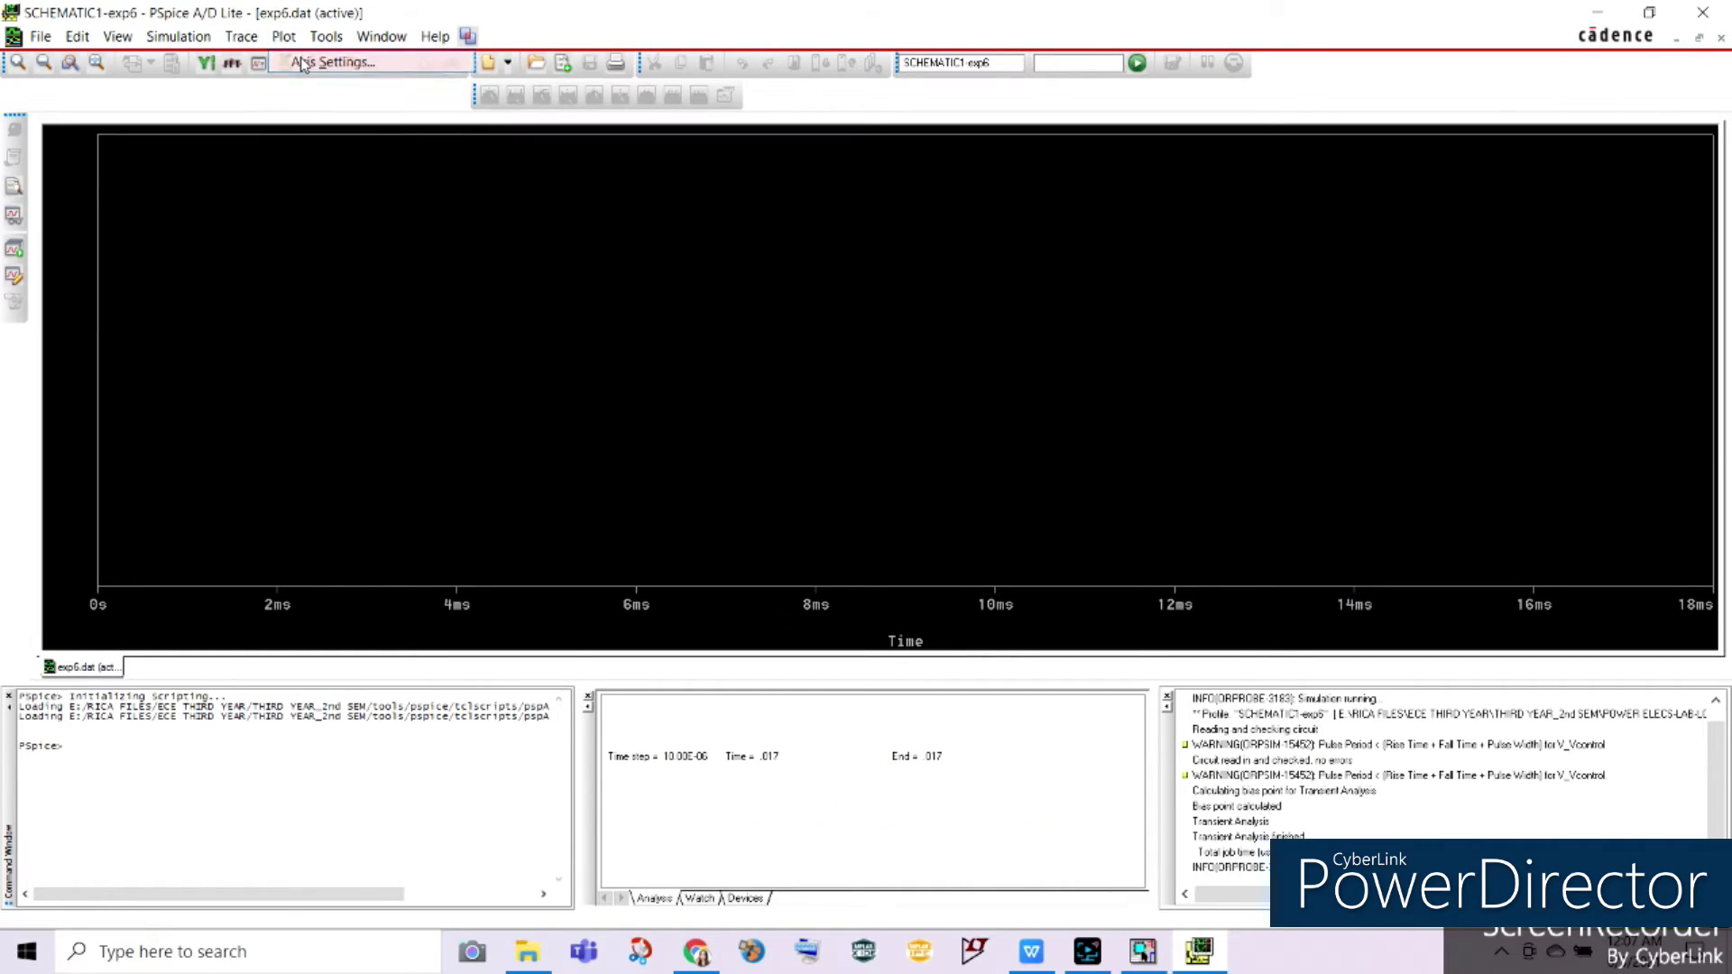
pyautogui.click(317, 61)
pyautogui.click(676, 584)
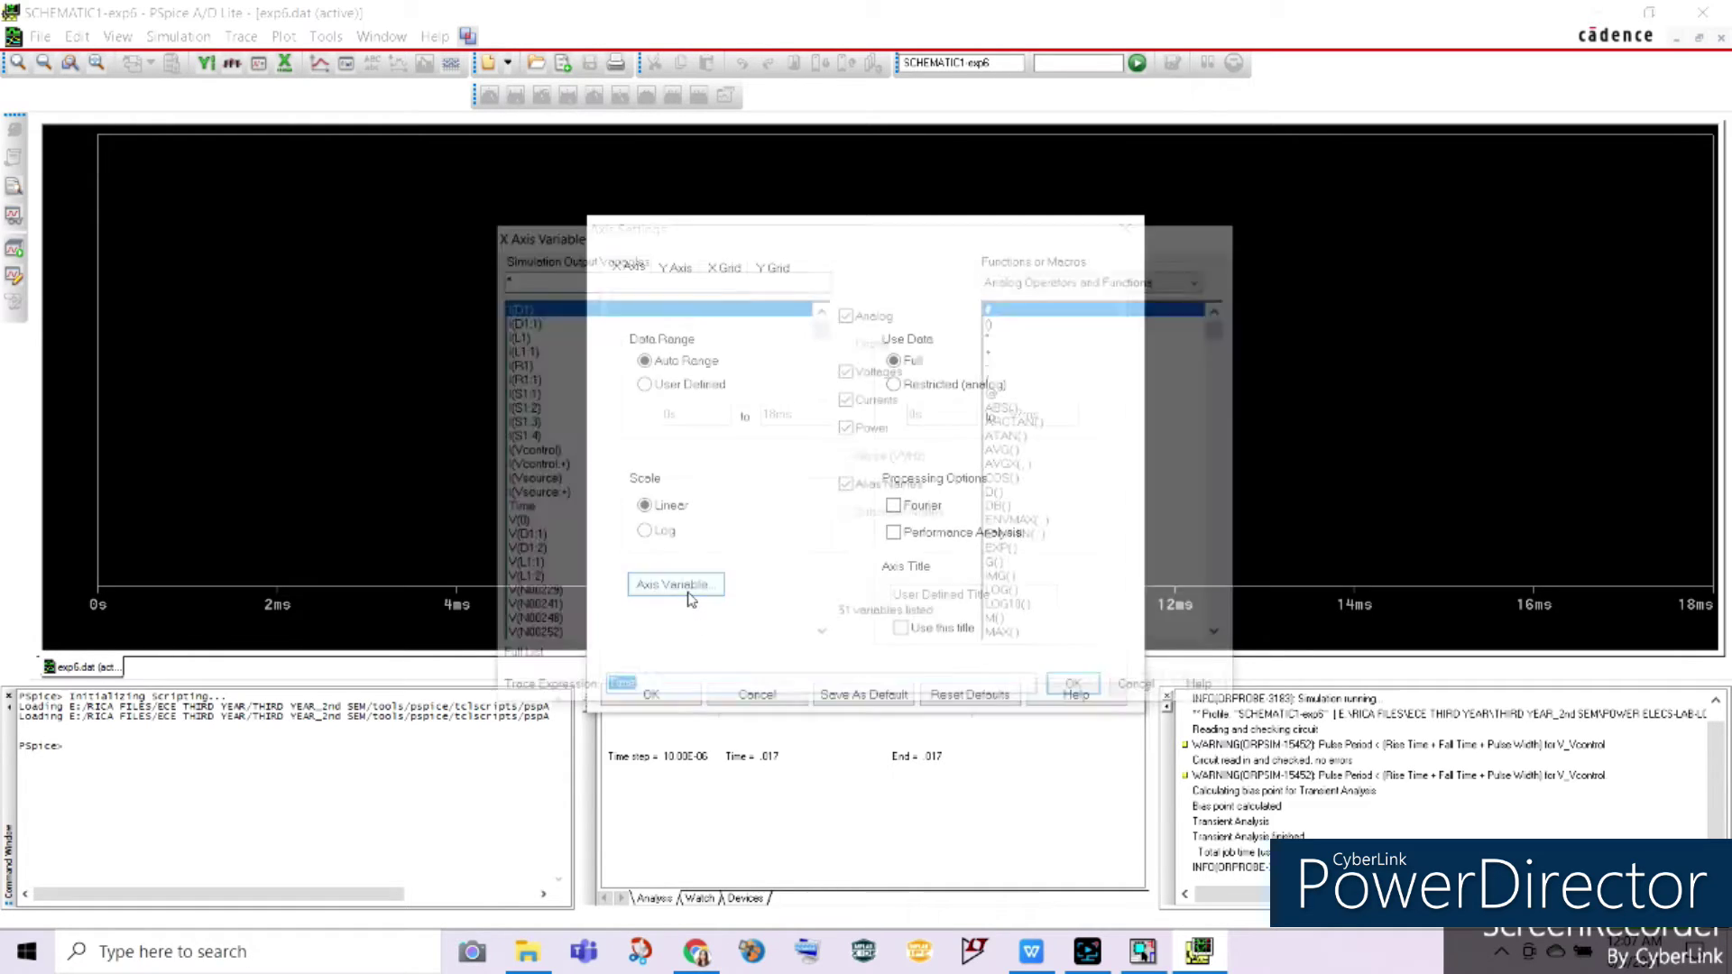
pyautogui.click(641, 691)
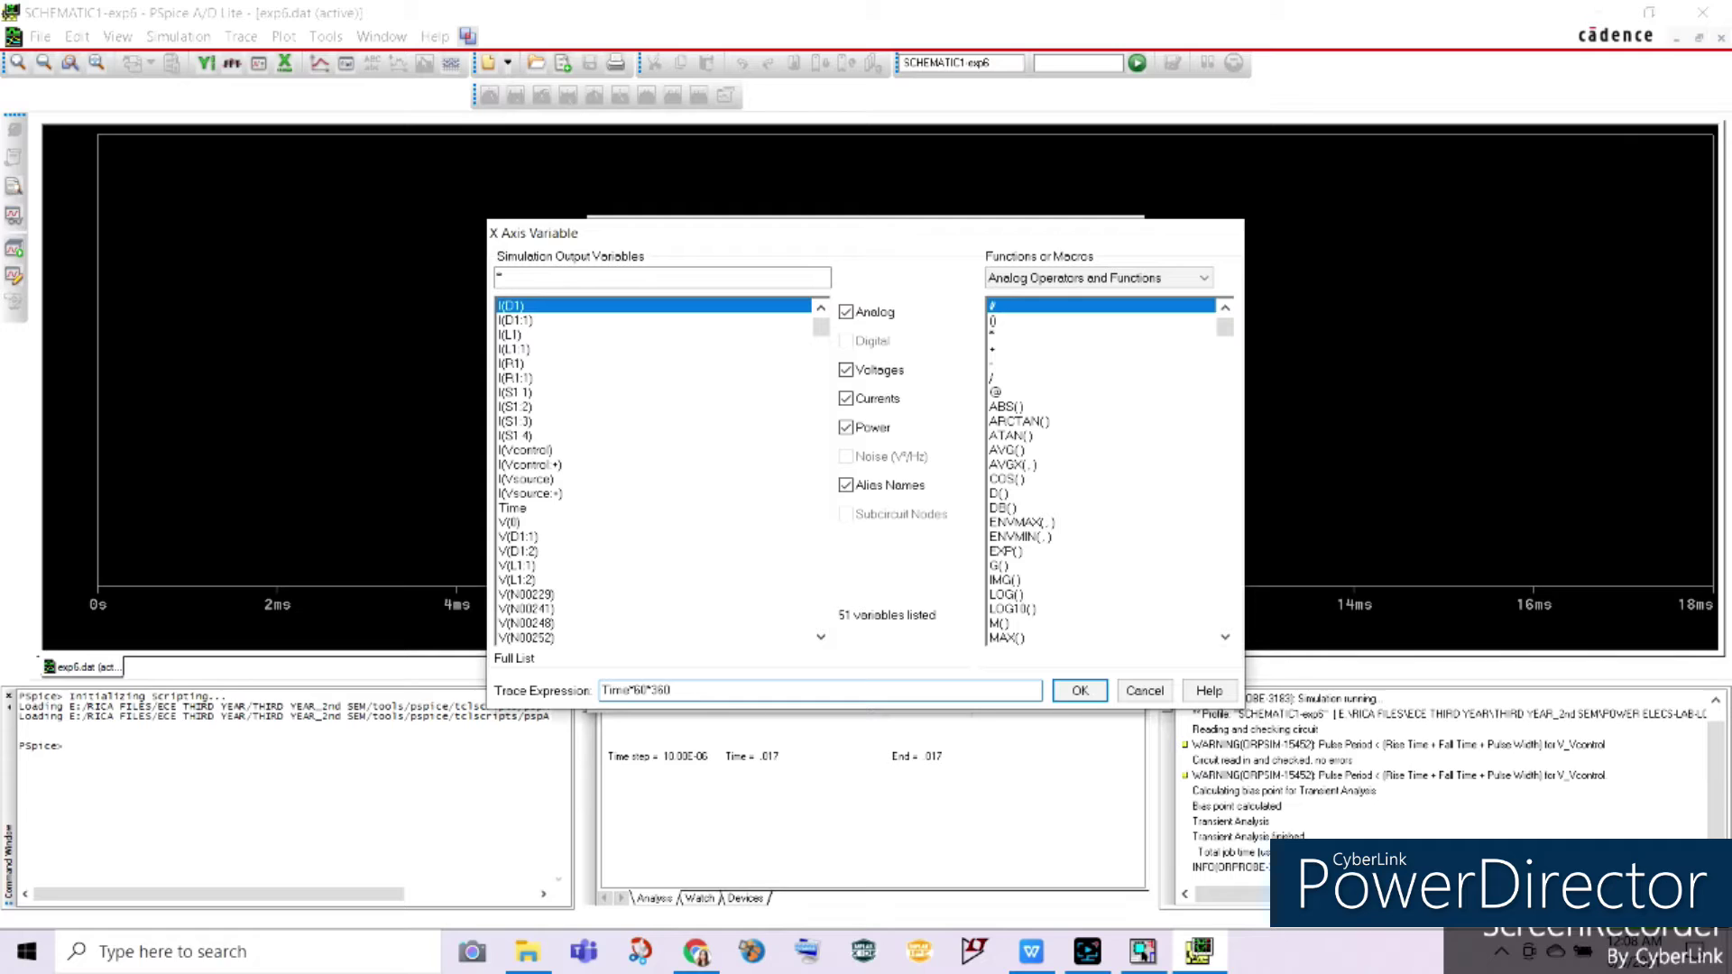
pyautogui.click(1080, 690)
pyautogui.click(648, 695)
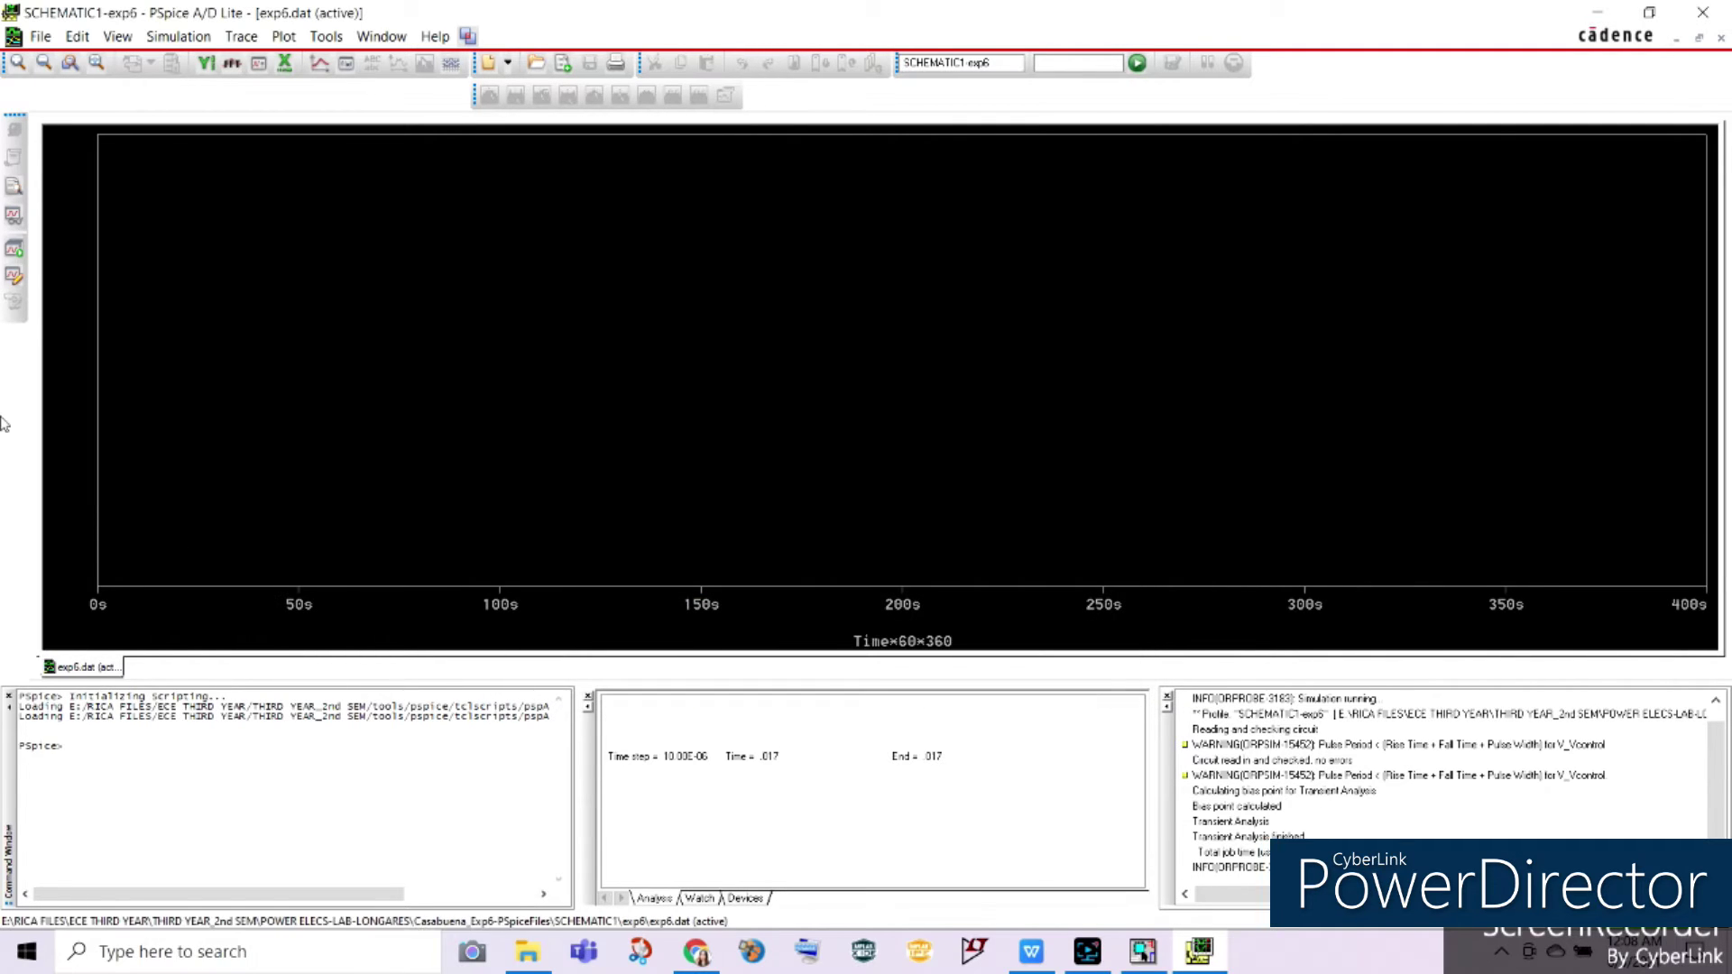
# Plot the resistor current I(R1) and inductor current I(L1) for Alpha = 25
pyautogui.click(241, 36)
pyautogui.click(261, 62)
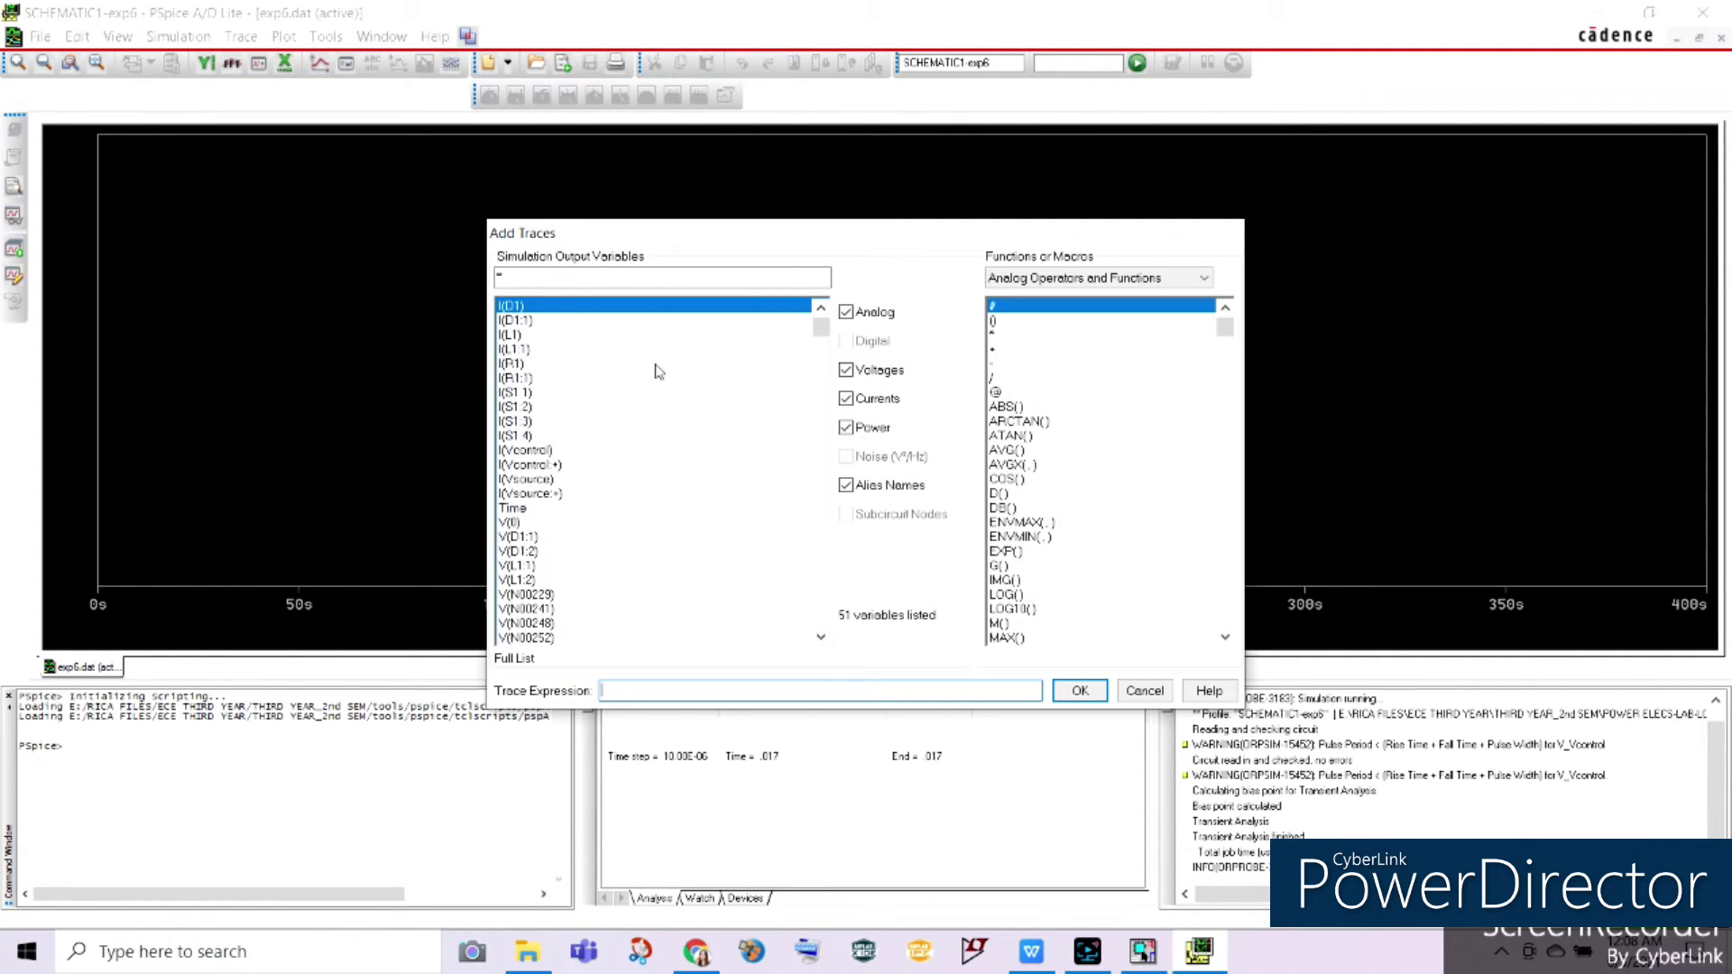
pyautogui.click(510, 364)
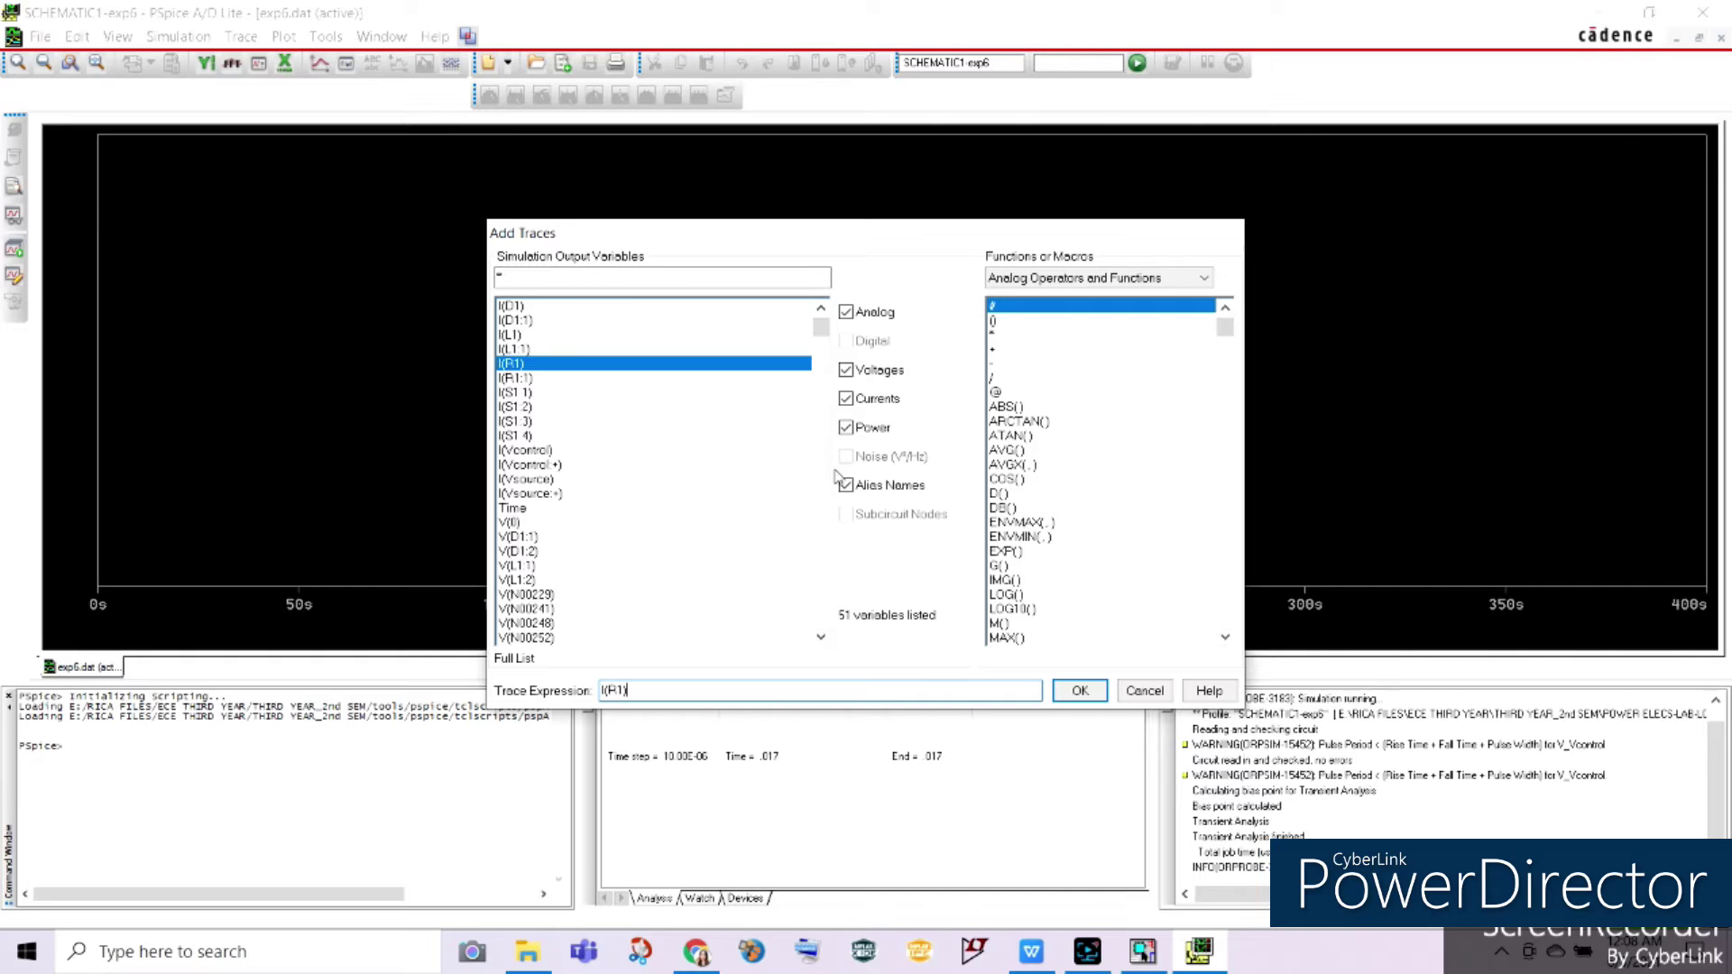
pyautogui.click(1080, 691)
pyautogui.click(241, 36)
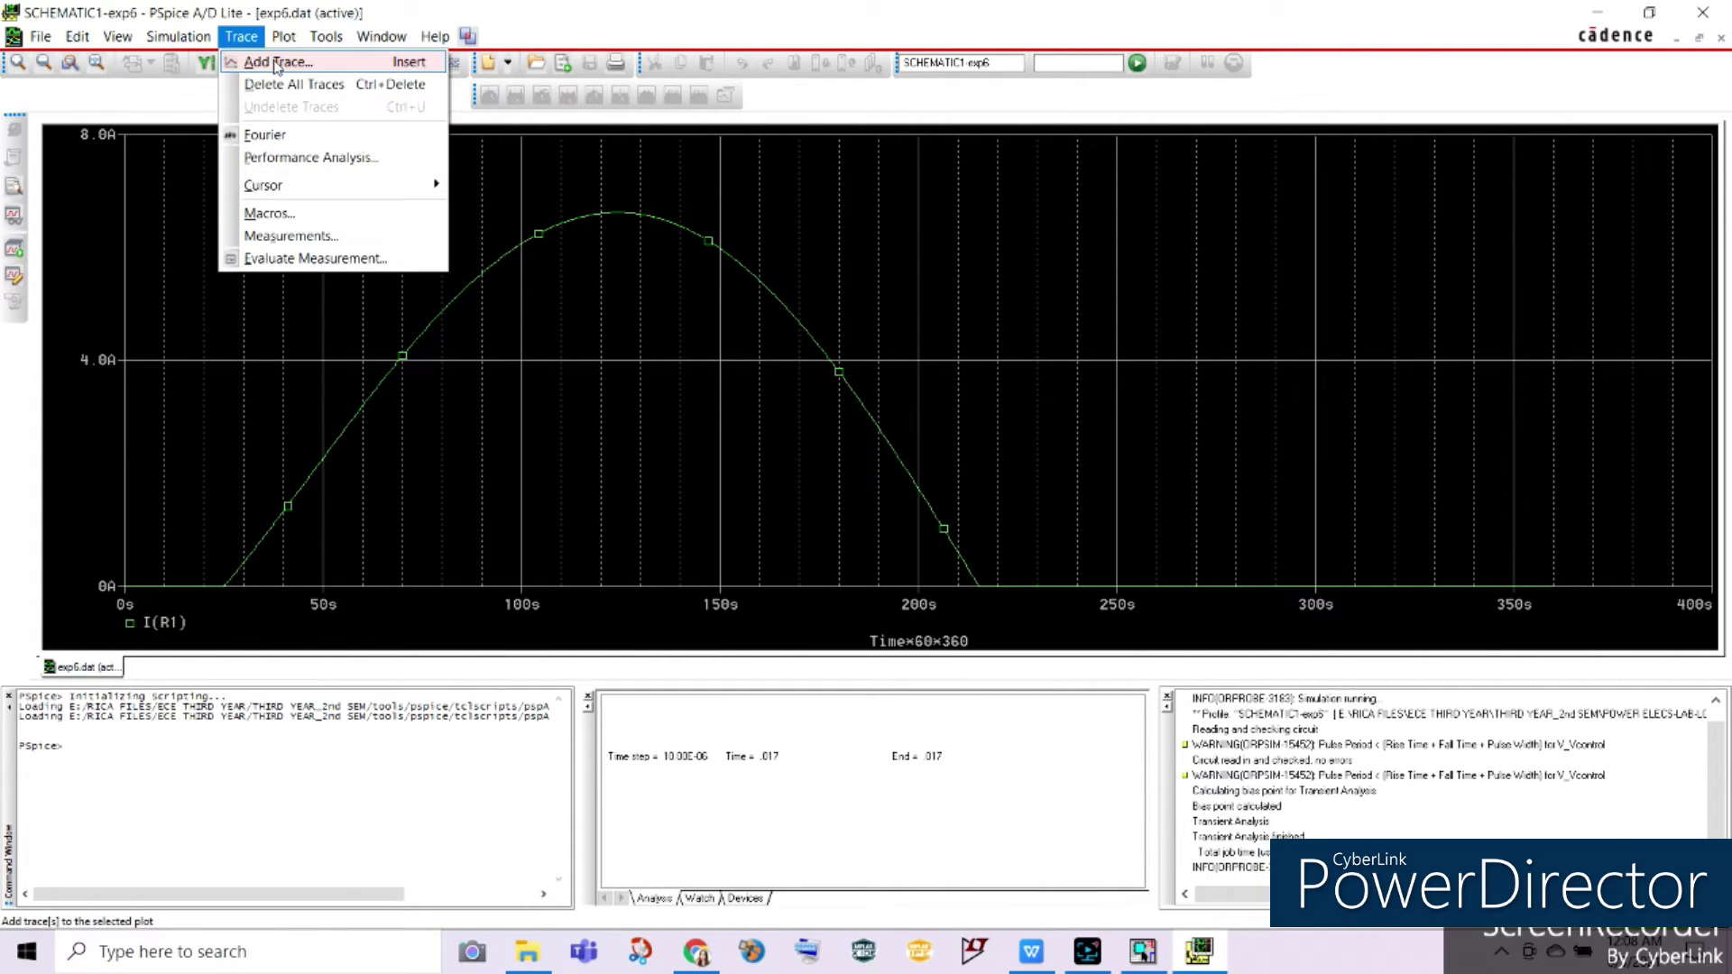
pyautogui.click(262, 60)
pyautogui.click(511, 335)
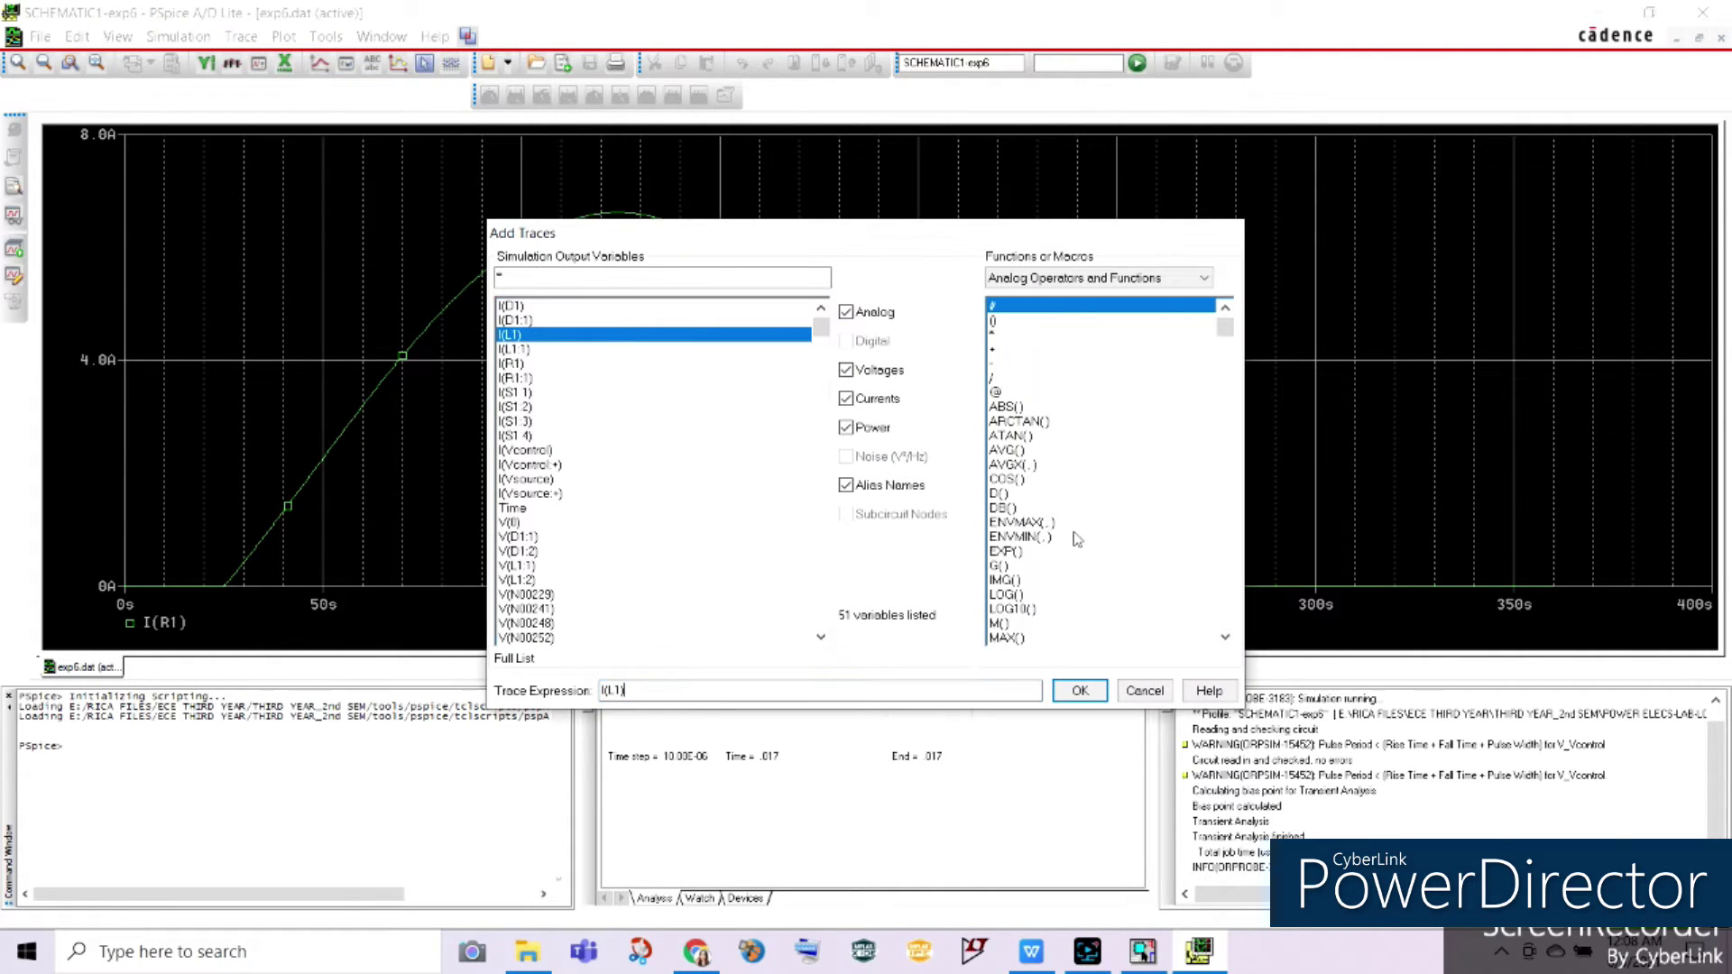
pyautogui.click(1080, 691)
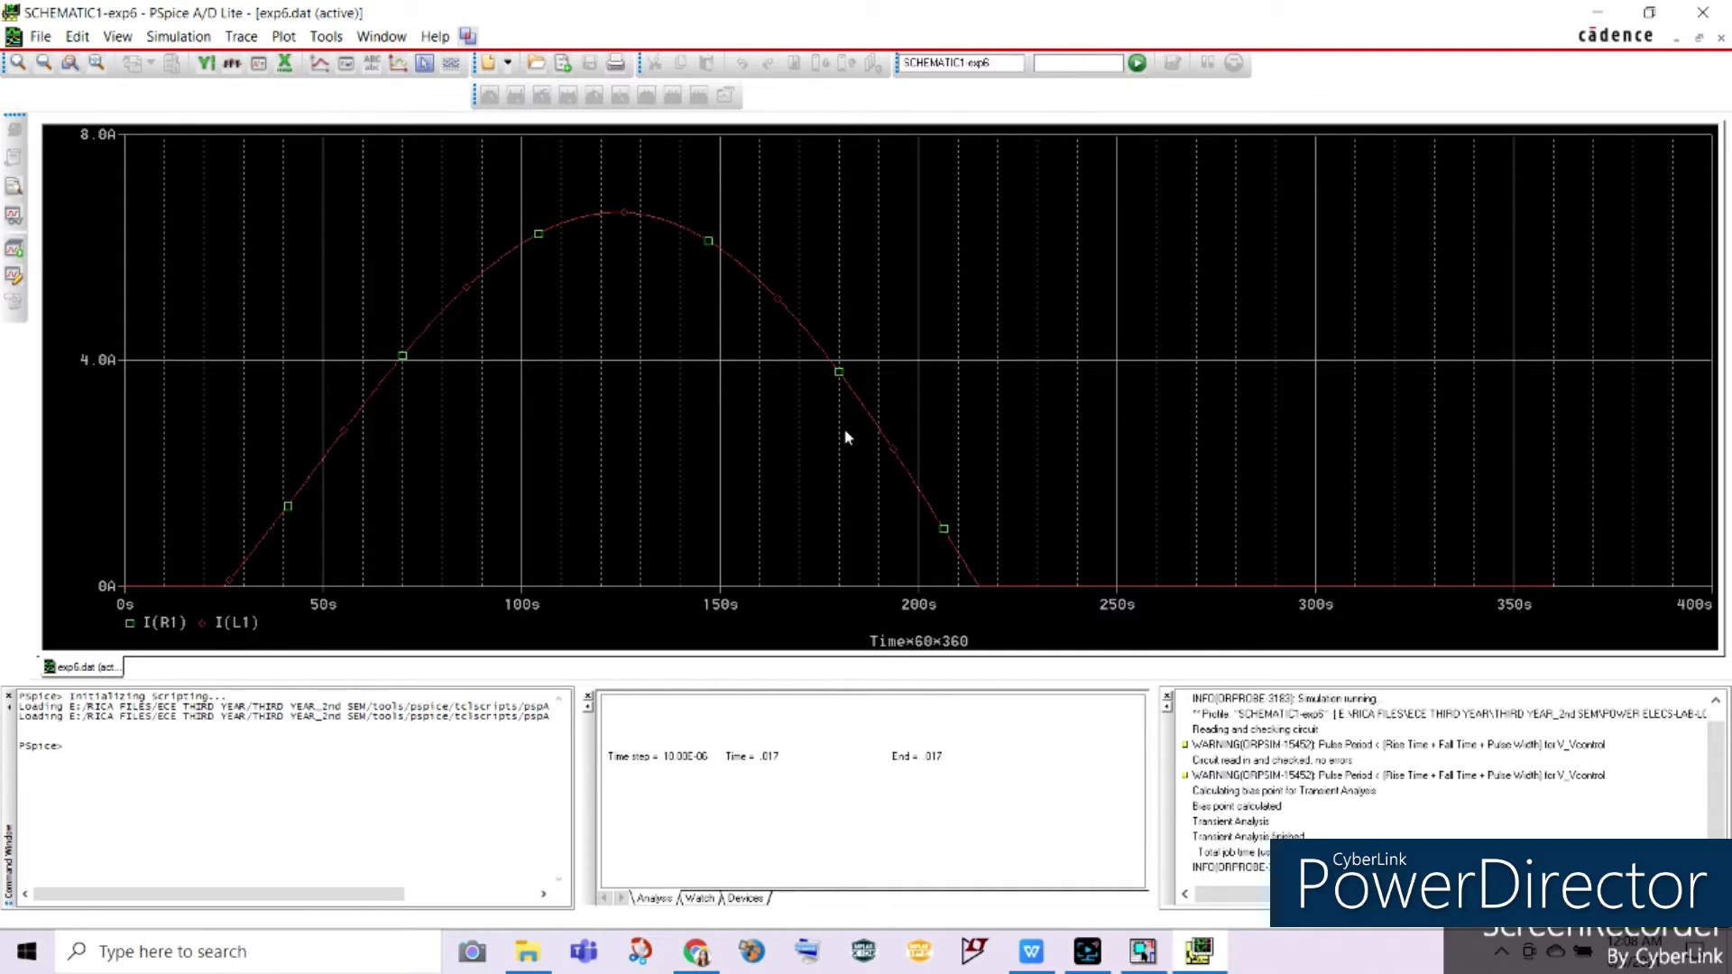
# Delete the I(L1) and I(R1) traces and plot AVG(I(R1))
pyautogui.click(235, 632)
pyautogui.press('Delete')
pyautogui.click(172, 630)
pyautogui.press('Delete')
pyautogui.click(241, 36)
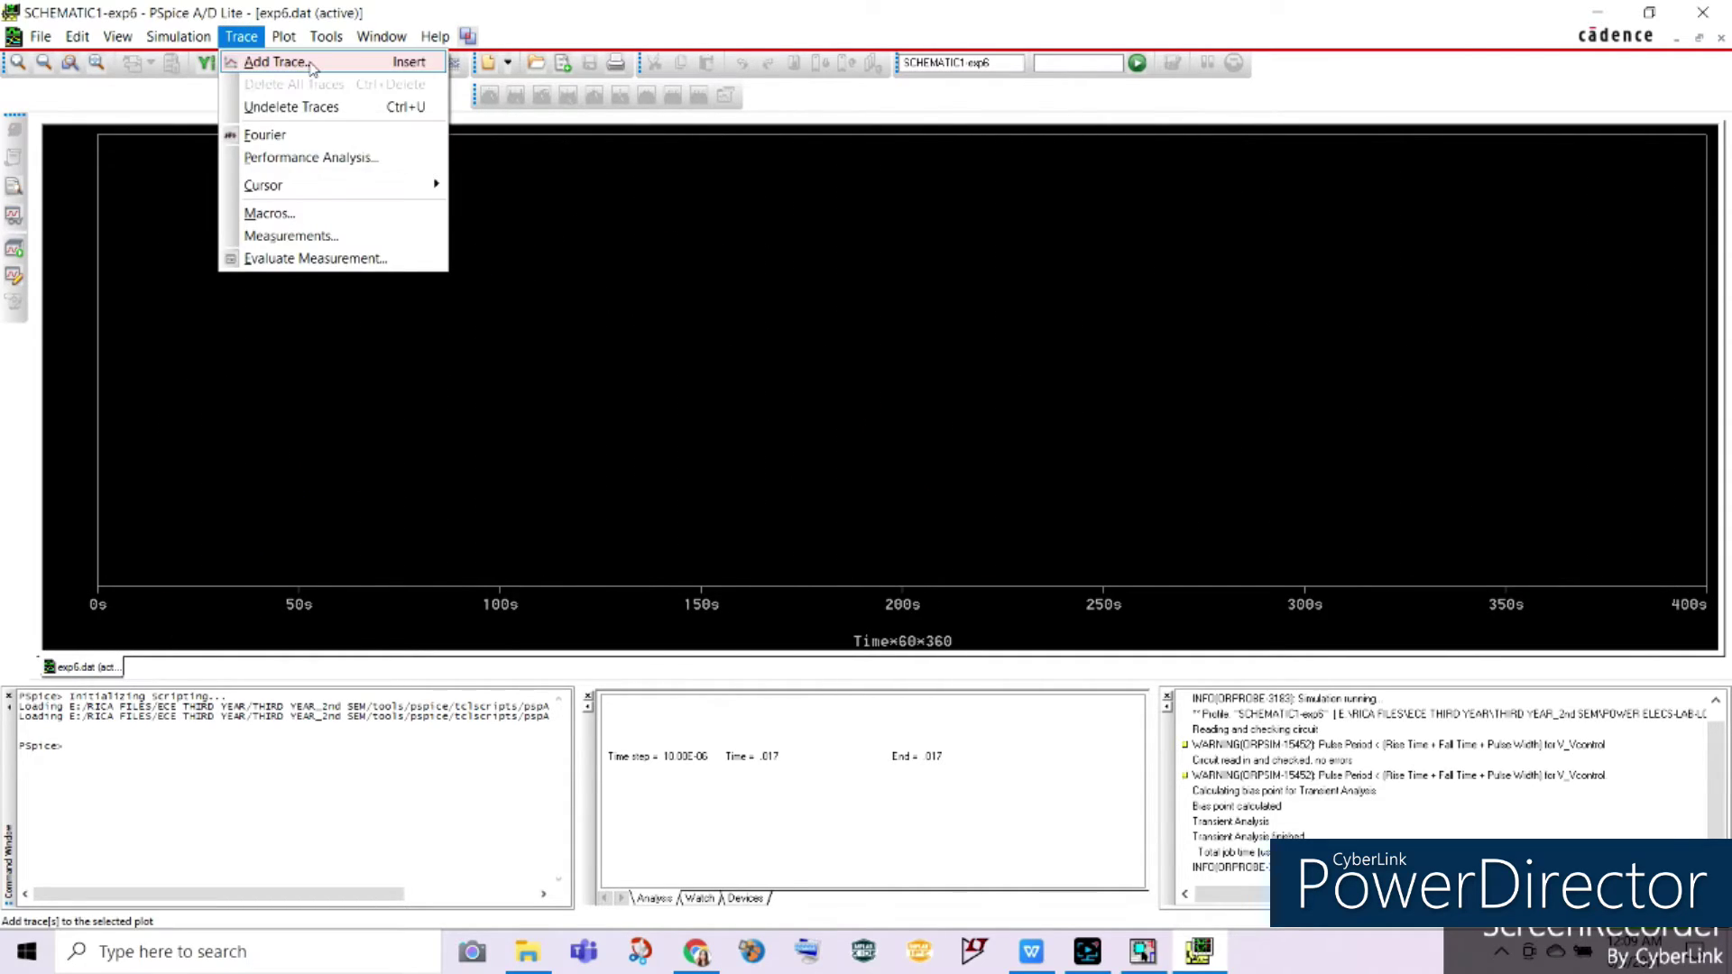
pyautogui.click(263, 58)
pyautogui.click(1009, 450)
pyautogui.click(511, 363)
pyautogui.click(1080, 690)
# Add AVG(I(L1)) and place the cursor at the trace end, reading about 2.187 A at 360.029 degrees
pyautogui.click(253, 37)
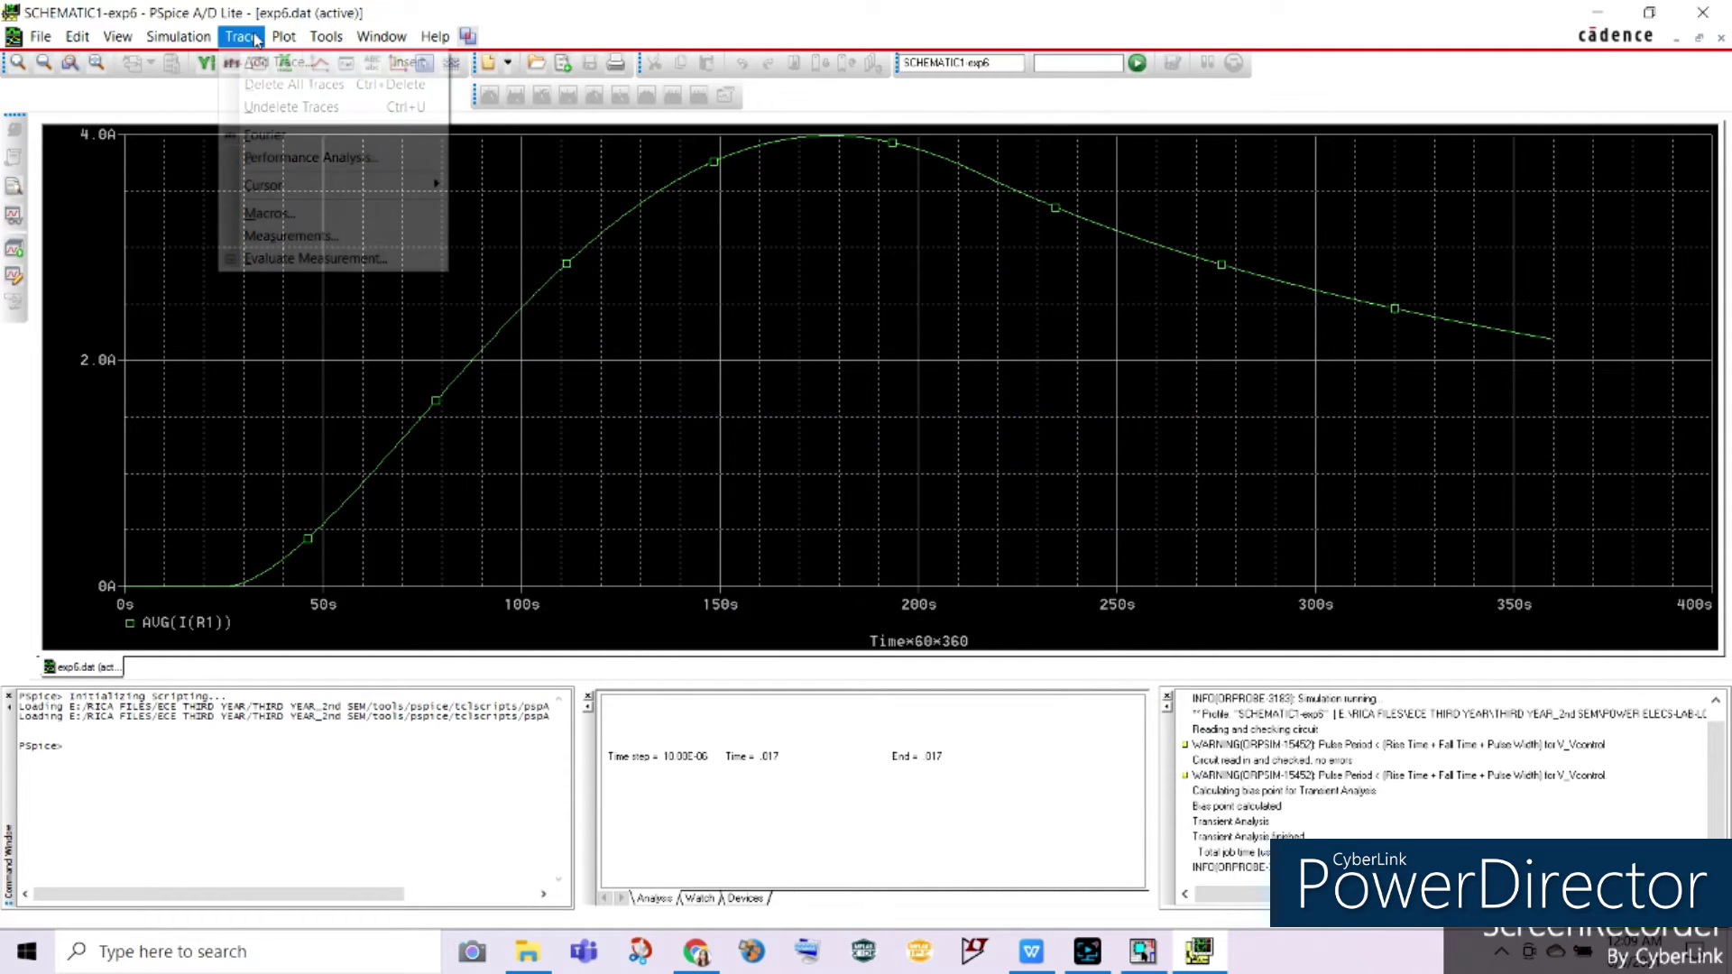
pyautogui.click(271, 61)
pyautogui.click(1009, 451)
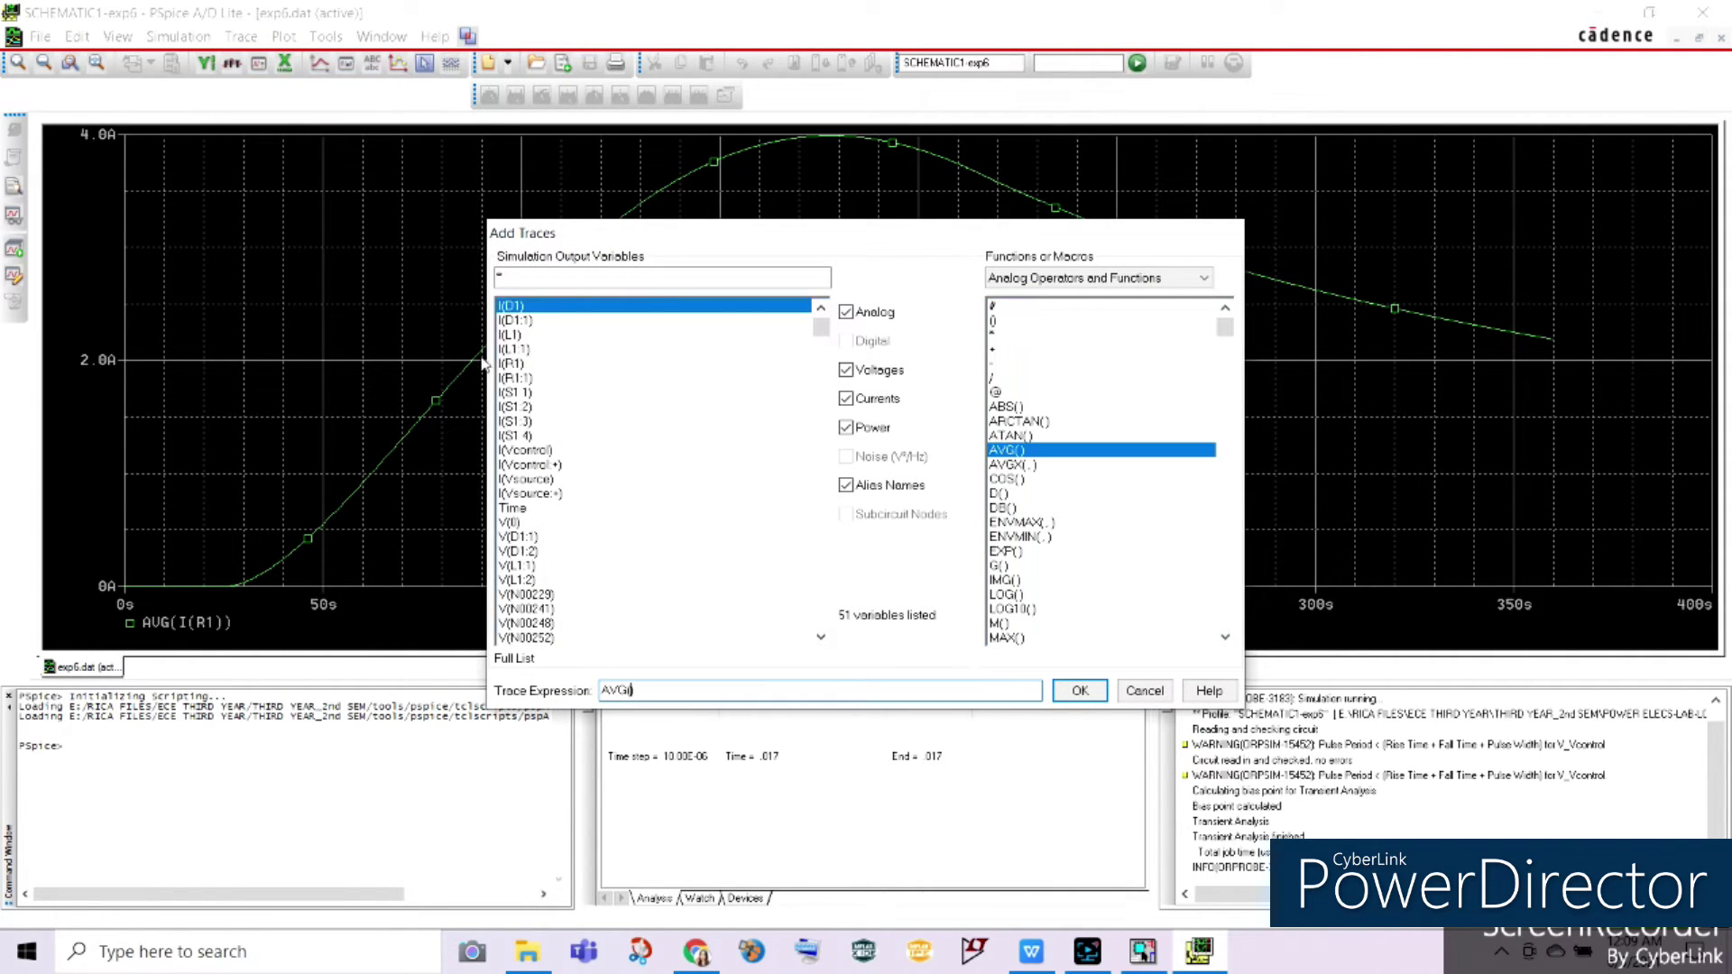
pyautogui.click(513, 335)
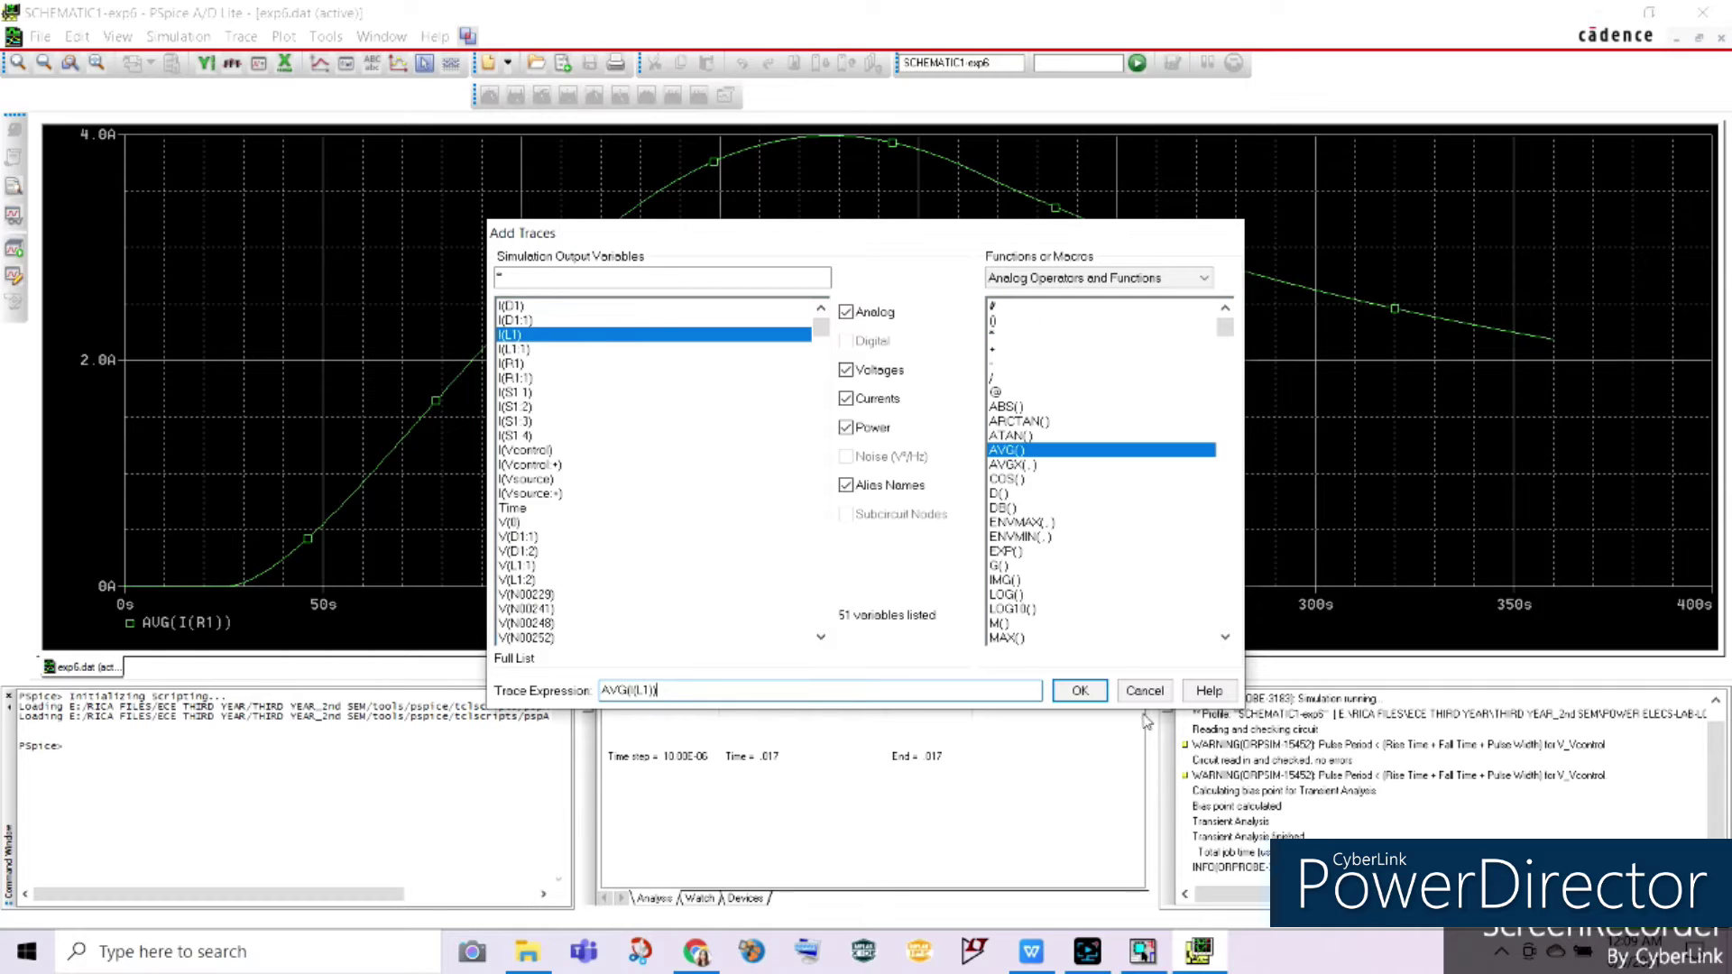
pyautogui.click(1080, 690)
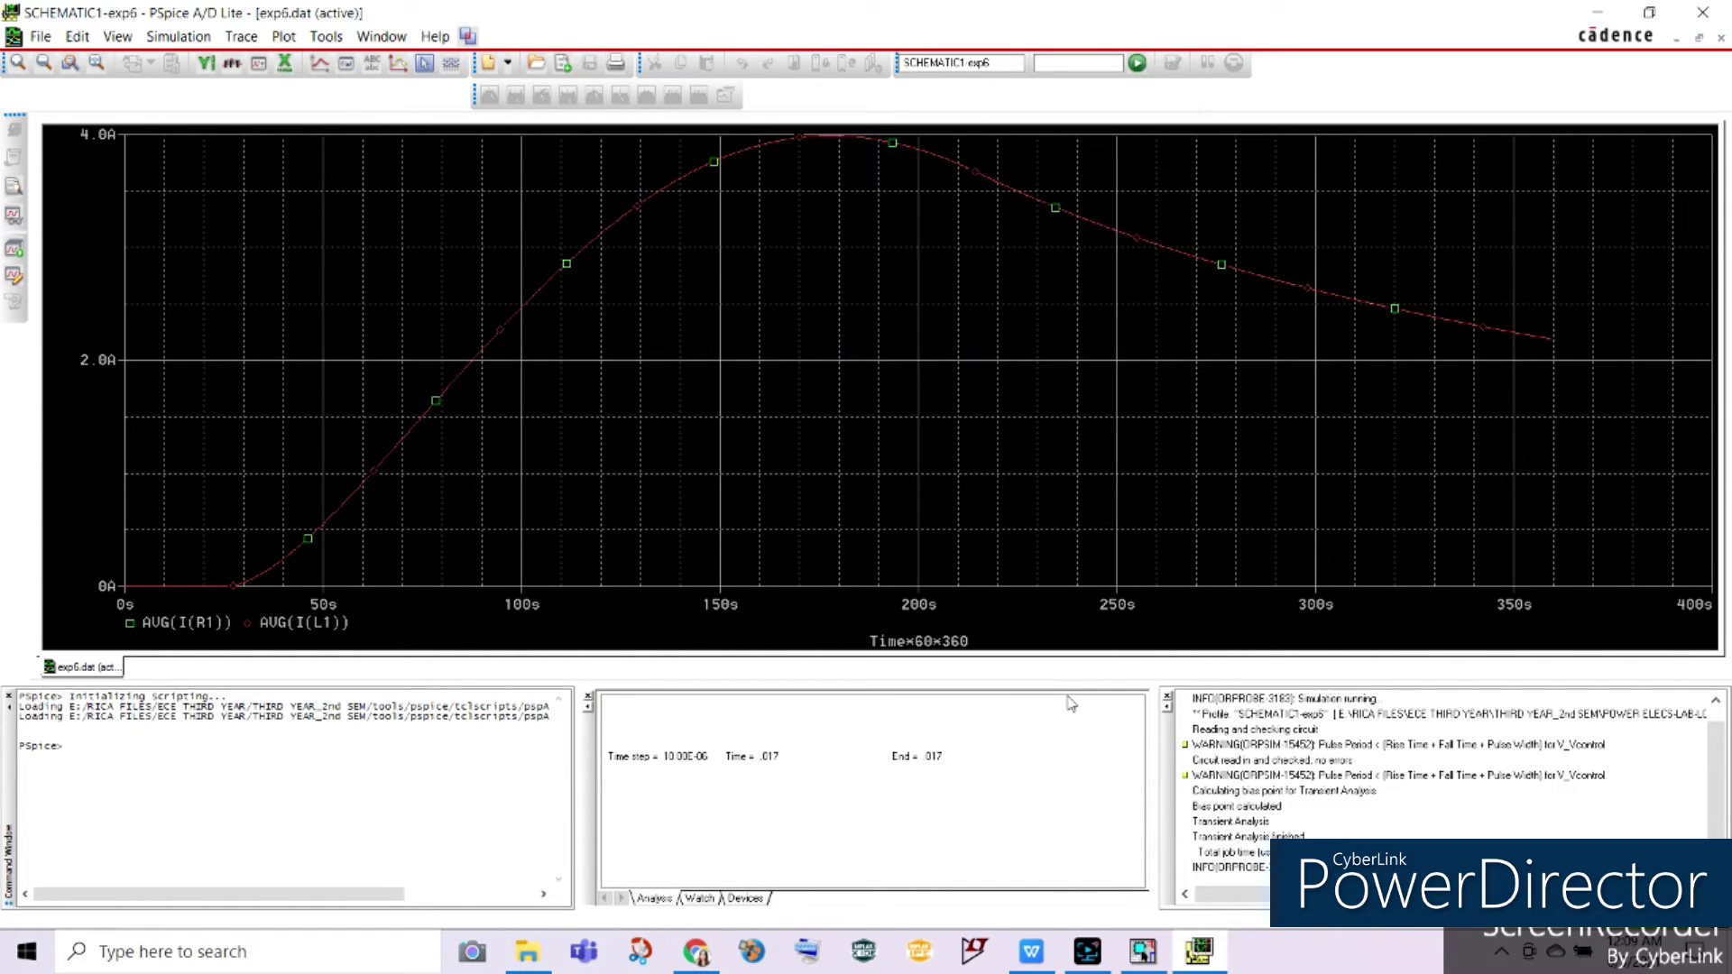
pyautogui.click(424, 63)
pyautogui.click(878, 320)
pyautogui.click(1579, 438)
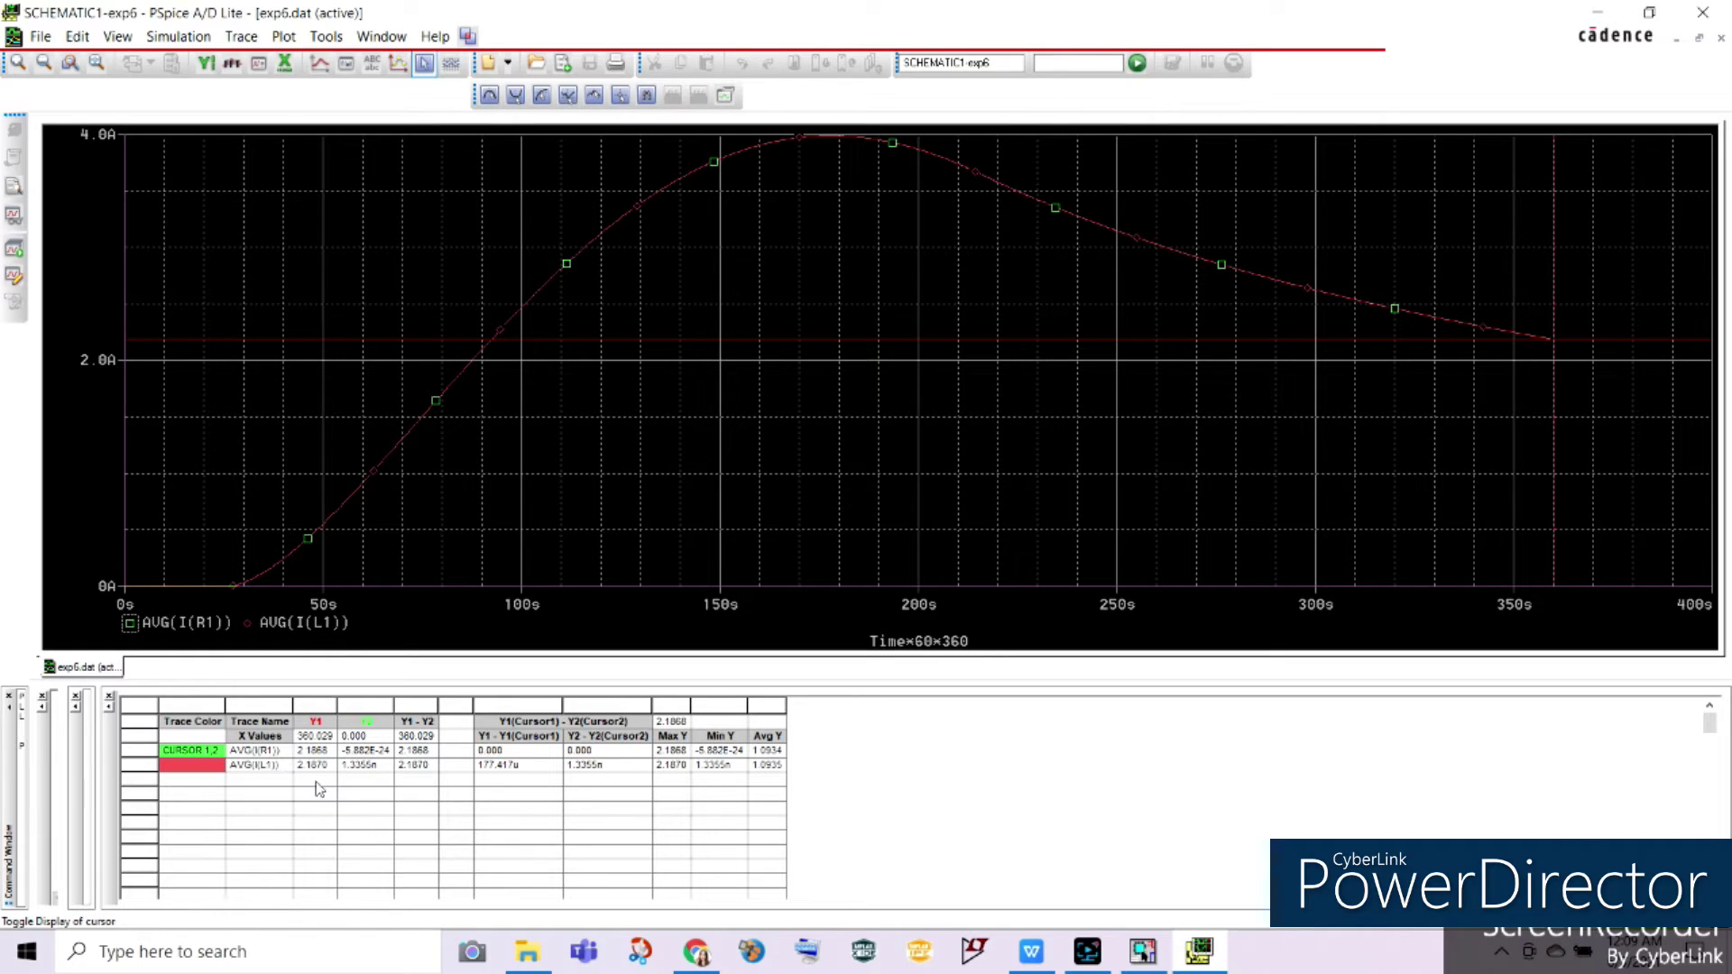
# Enter 2.1870 A as the Alpha = 25 Average Load Current in the WPS report, then return to PSpice
pyautogui.moveTo(1031, 965)
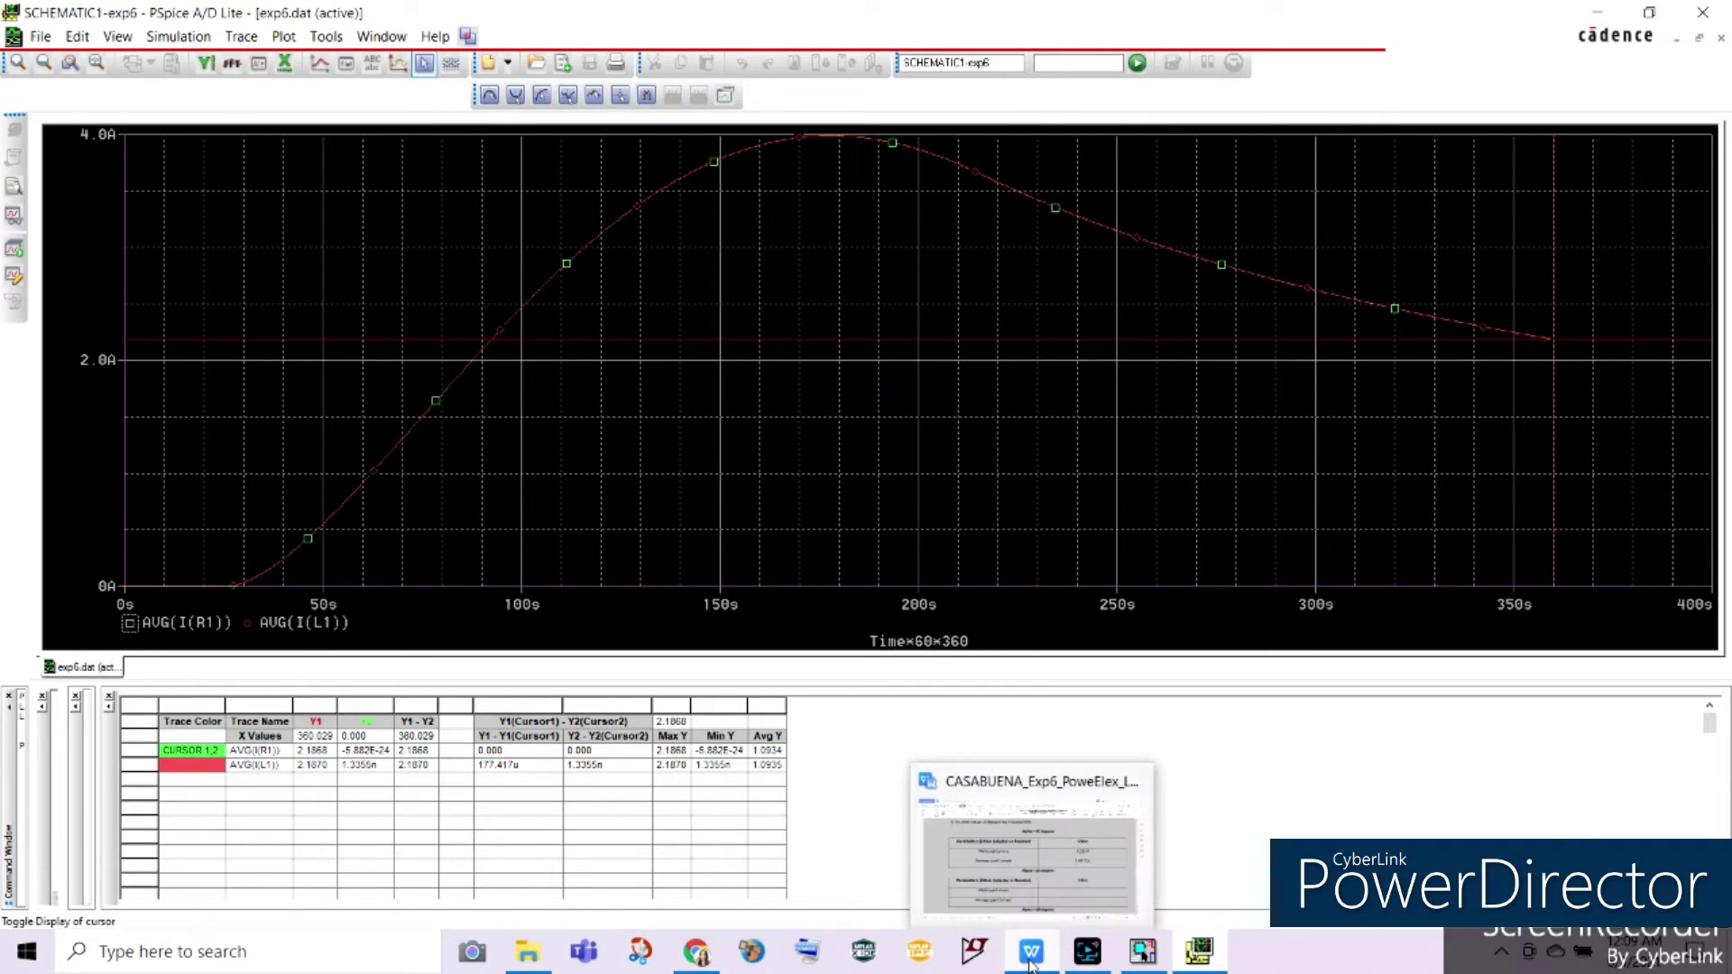
pyautogui.click(1031, 964)
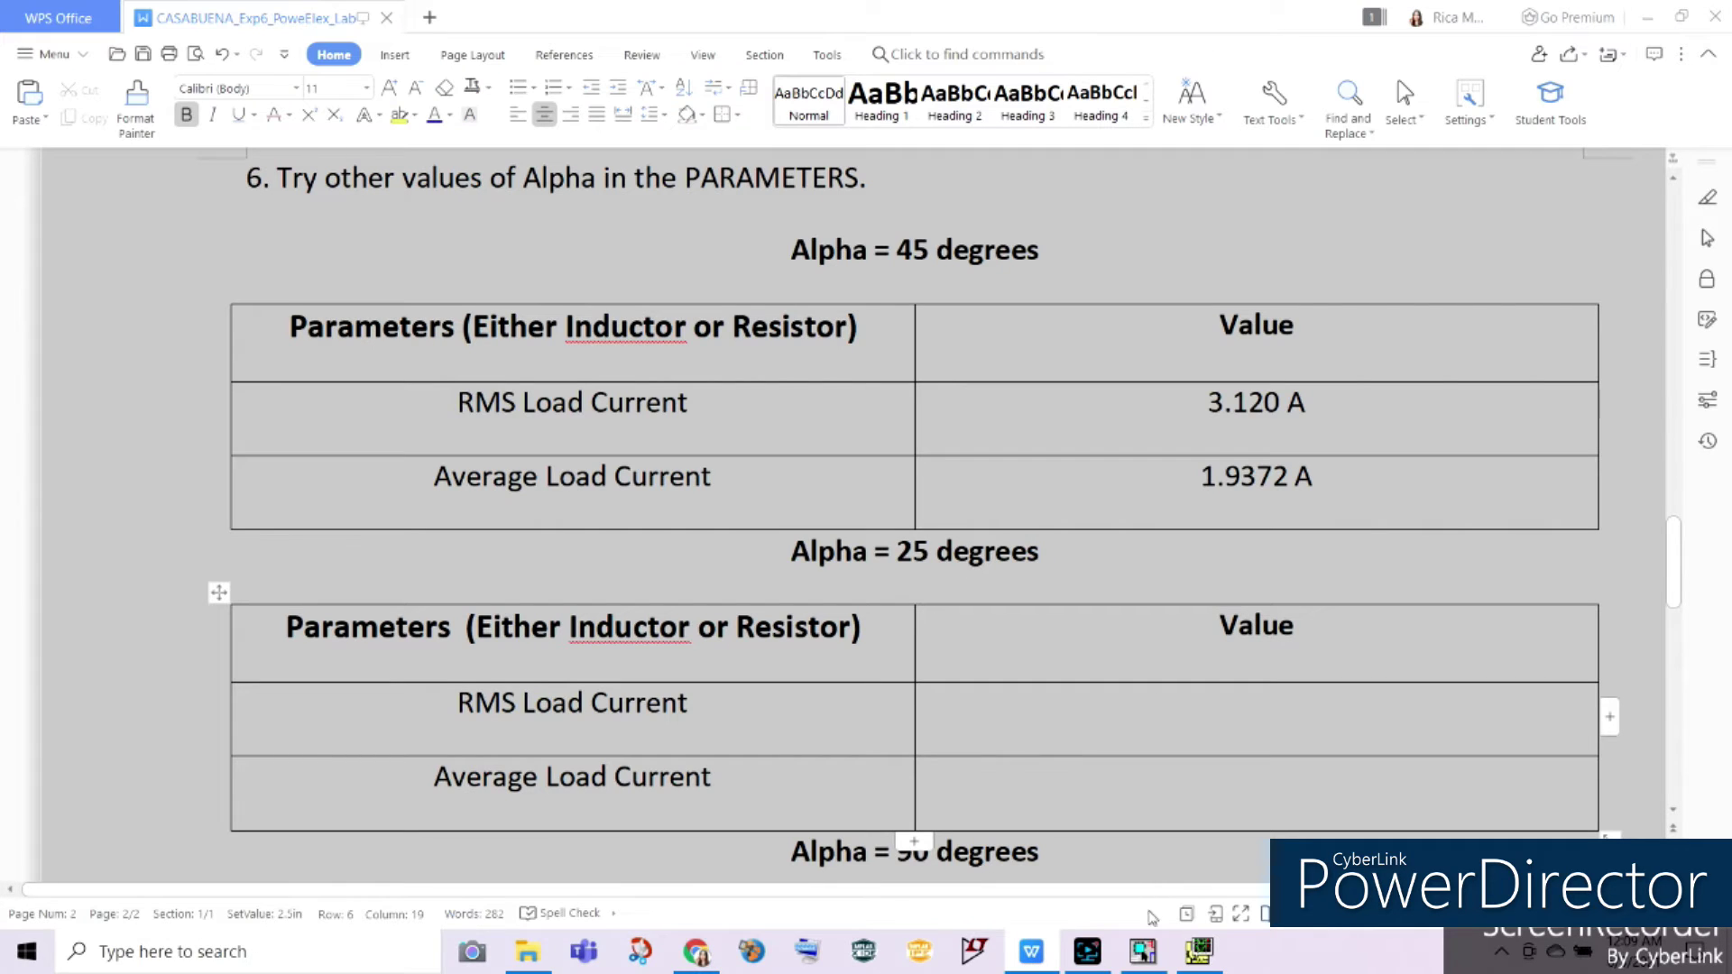
pyautogui.click(1160, 961)
pyautogui.click(1199, 953)
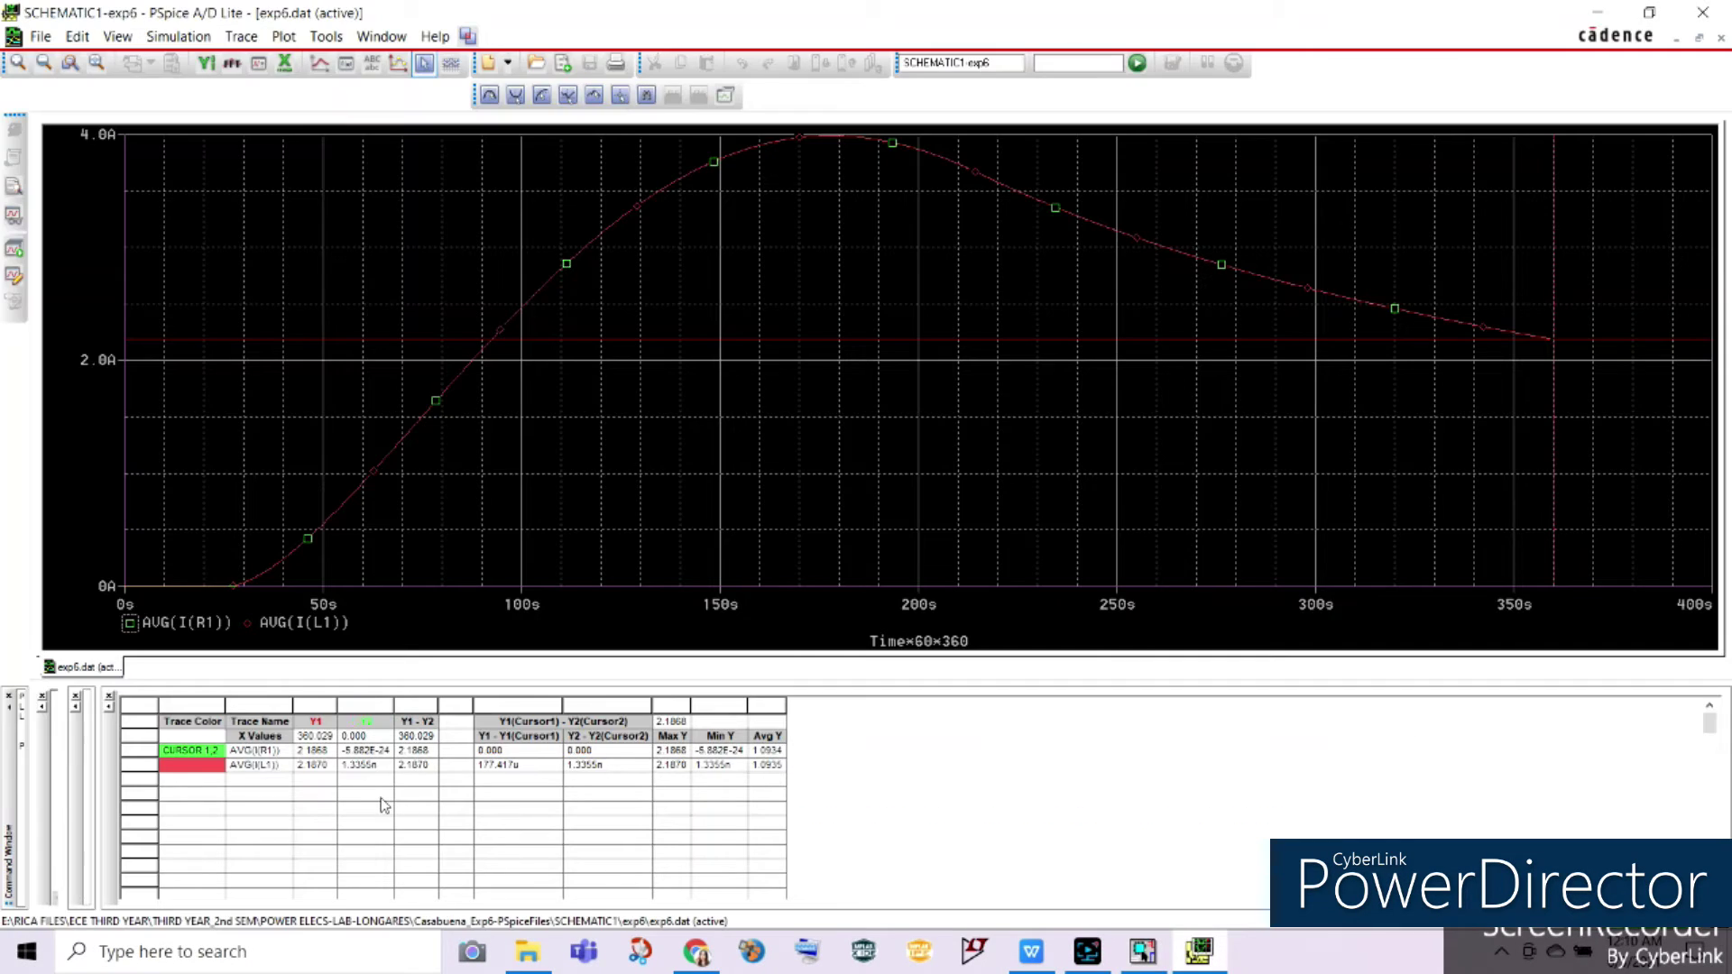
pyautogui.click(1031, 952)
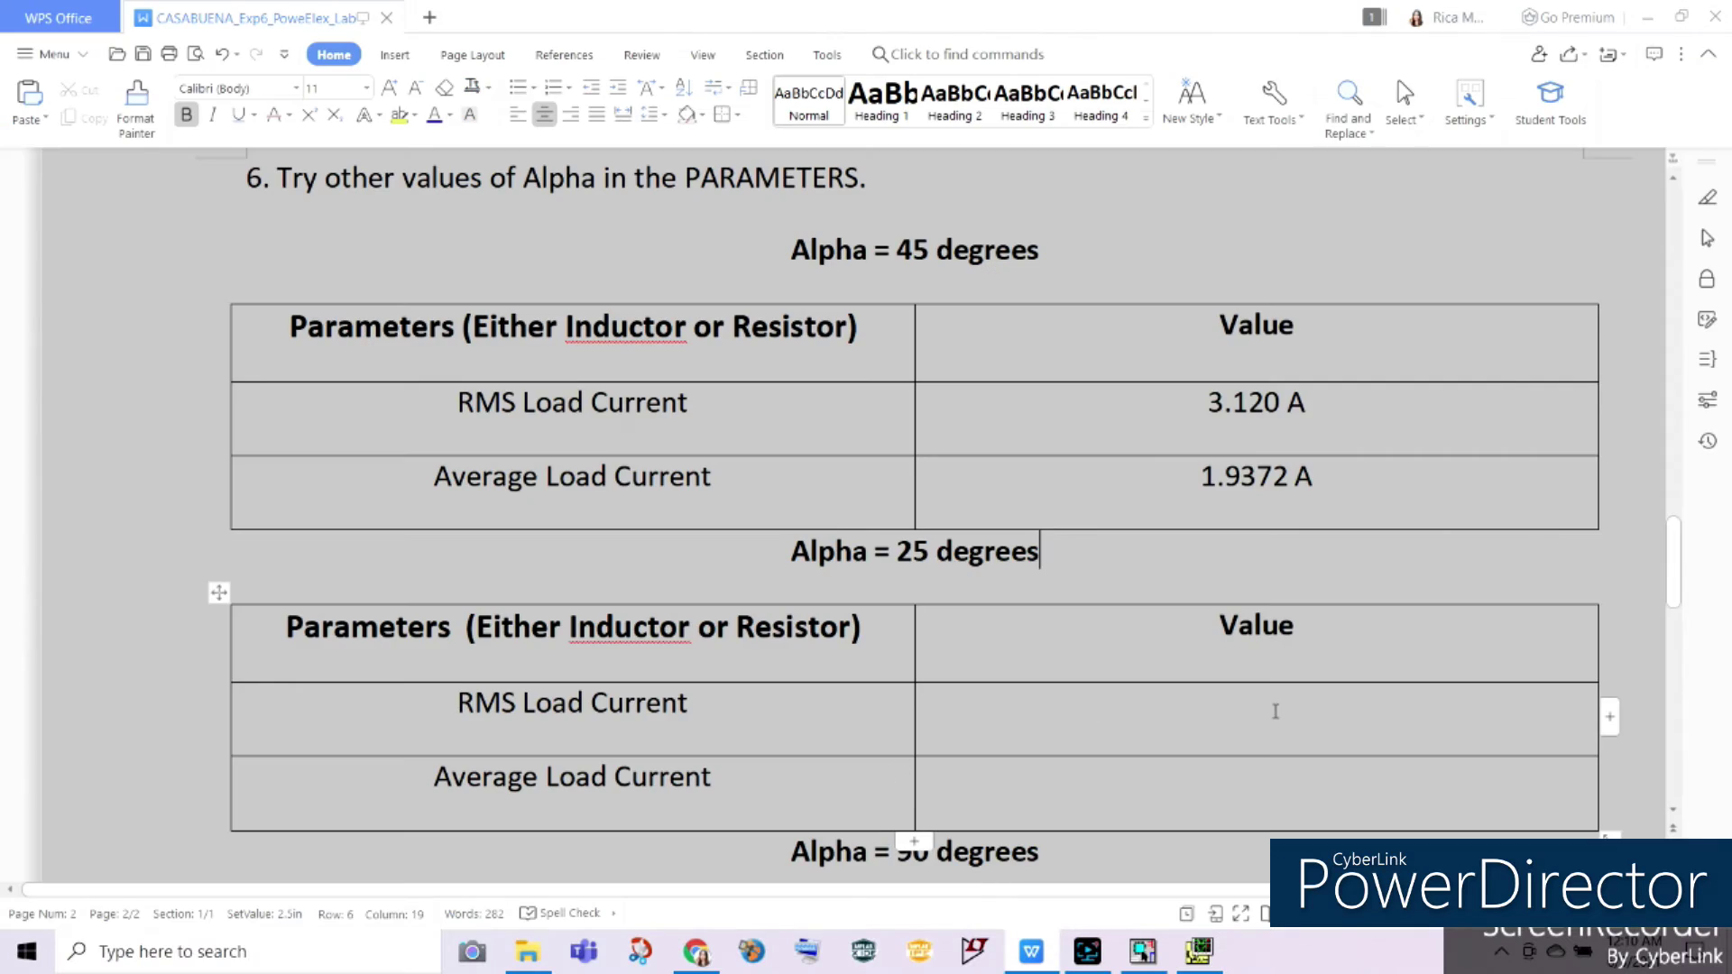
pyautogui.click(1234, 803)
pyautogui.write('2.1870 A')
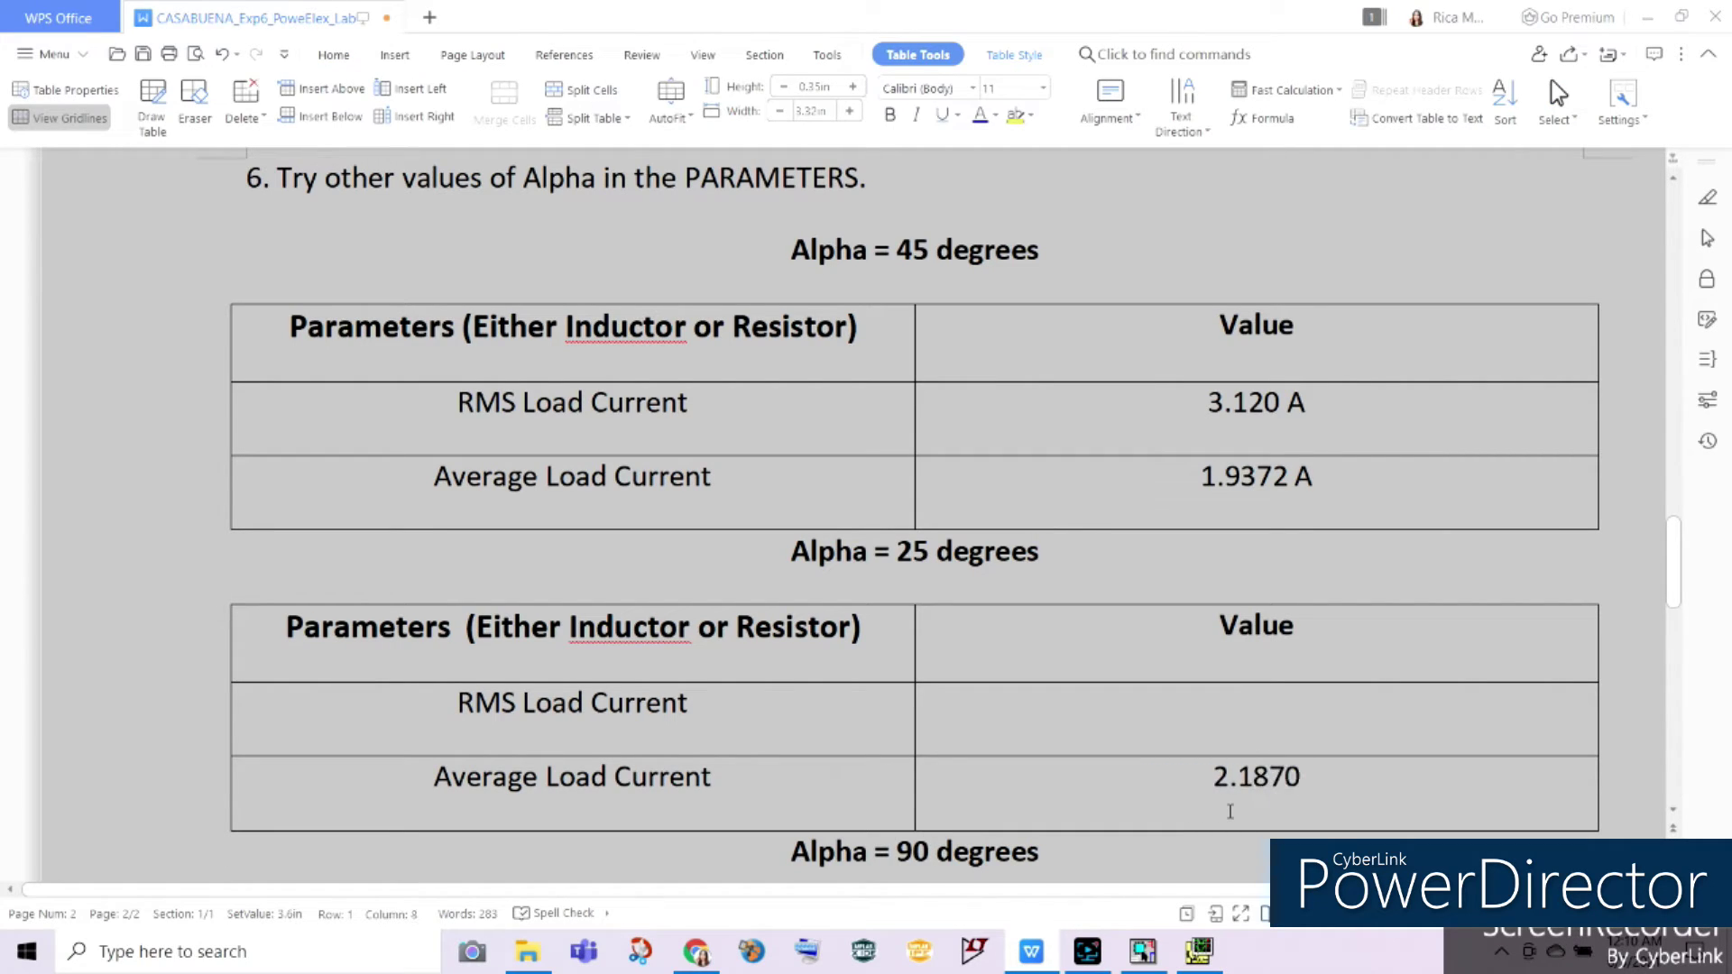
pyautogui.click(1200, 953)
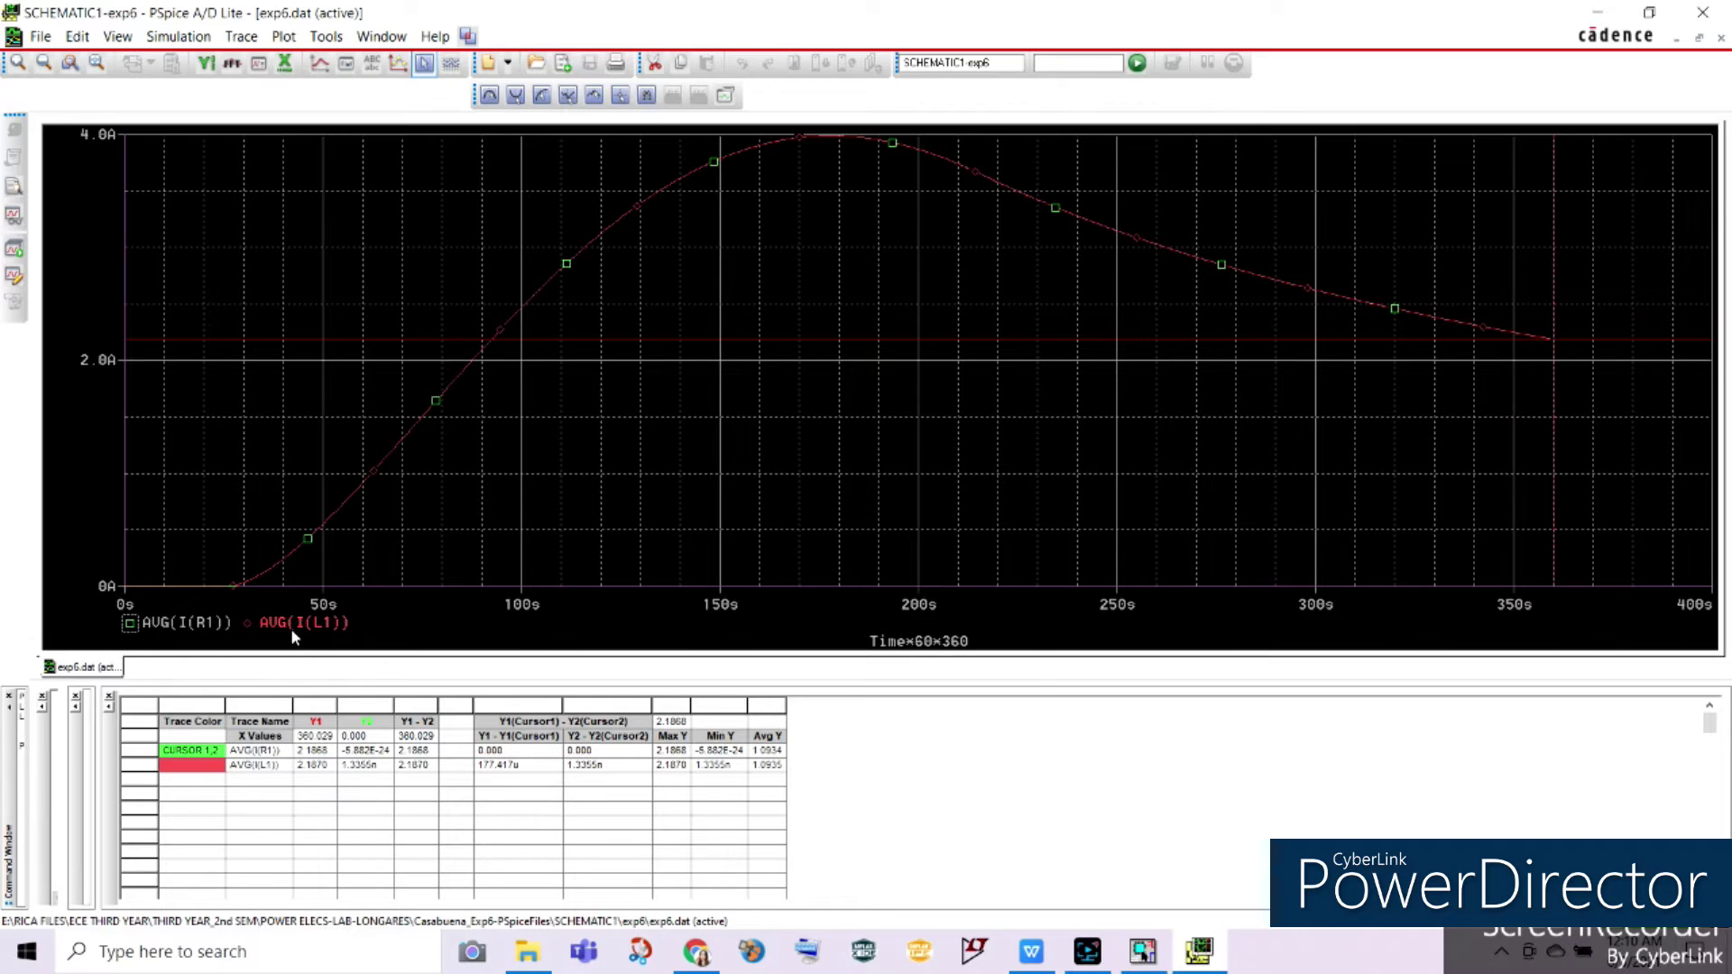
# Add an RMS(I(L1)) trace for the inductor current to the plot
pyautogui.click(244, 36)
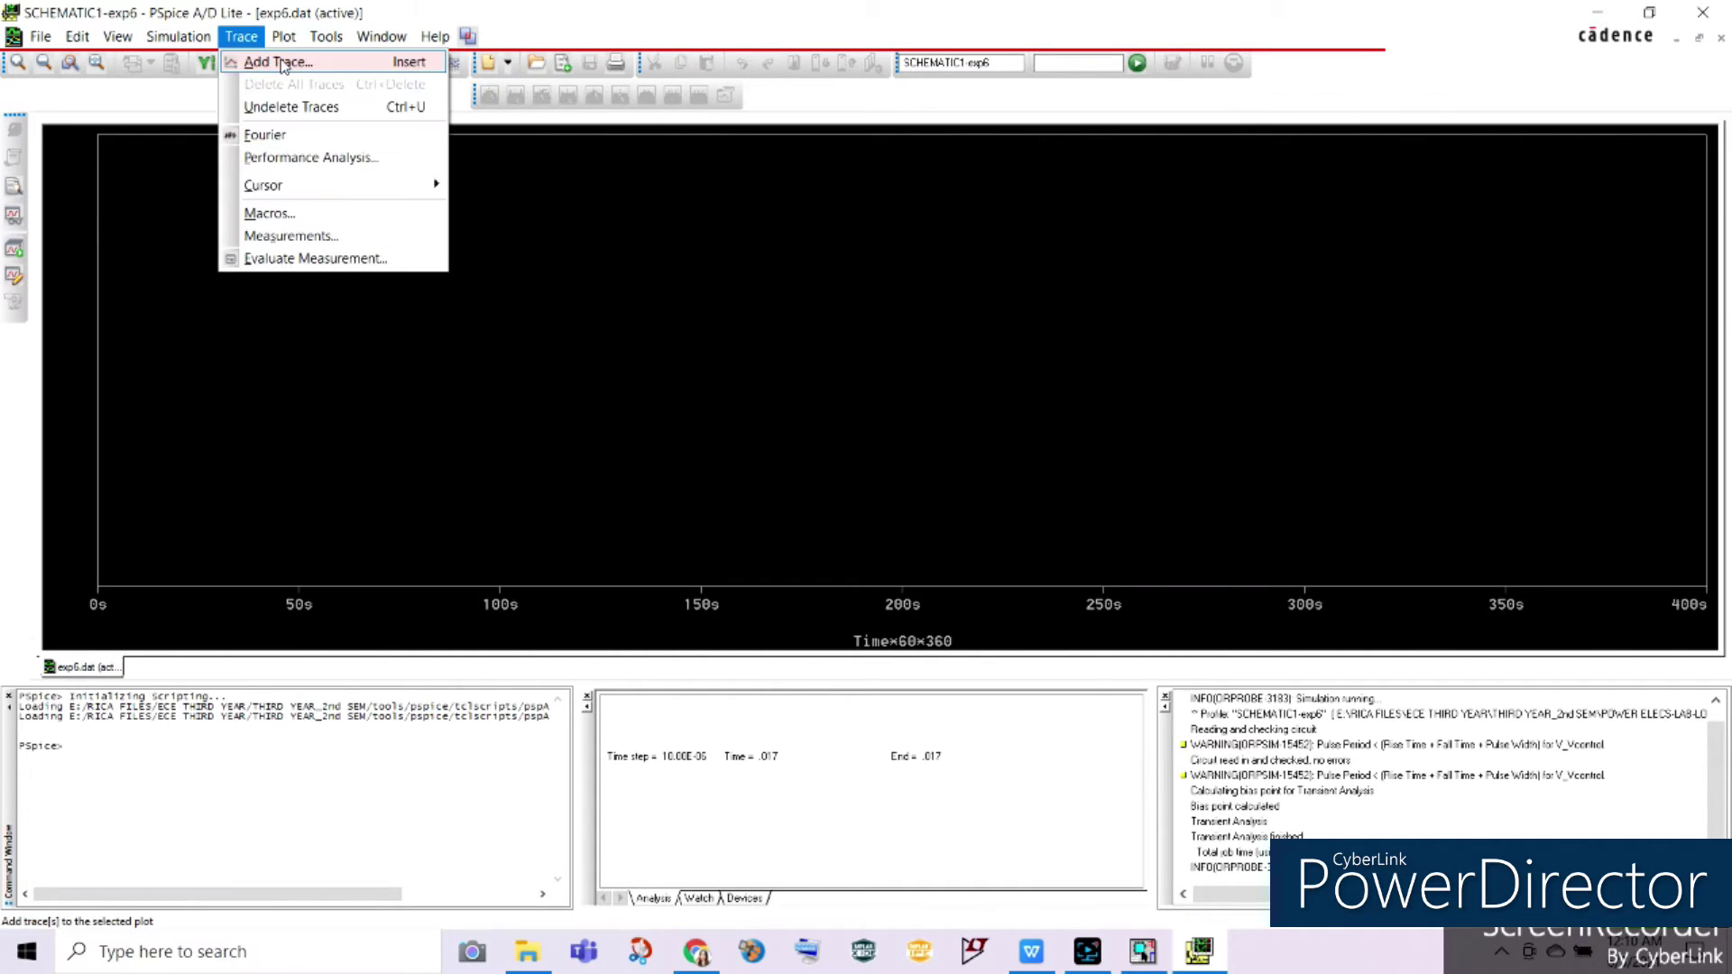
pyautogui.click(273, 61)
pyautogui.scroll(-3, 1223, 333)
pyautogui.scroll(3, 1223, 333)
pyautogui.scroll(-5, 1223, 333)
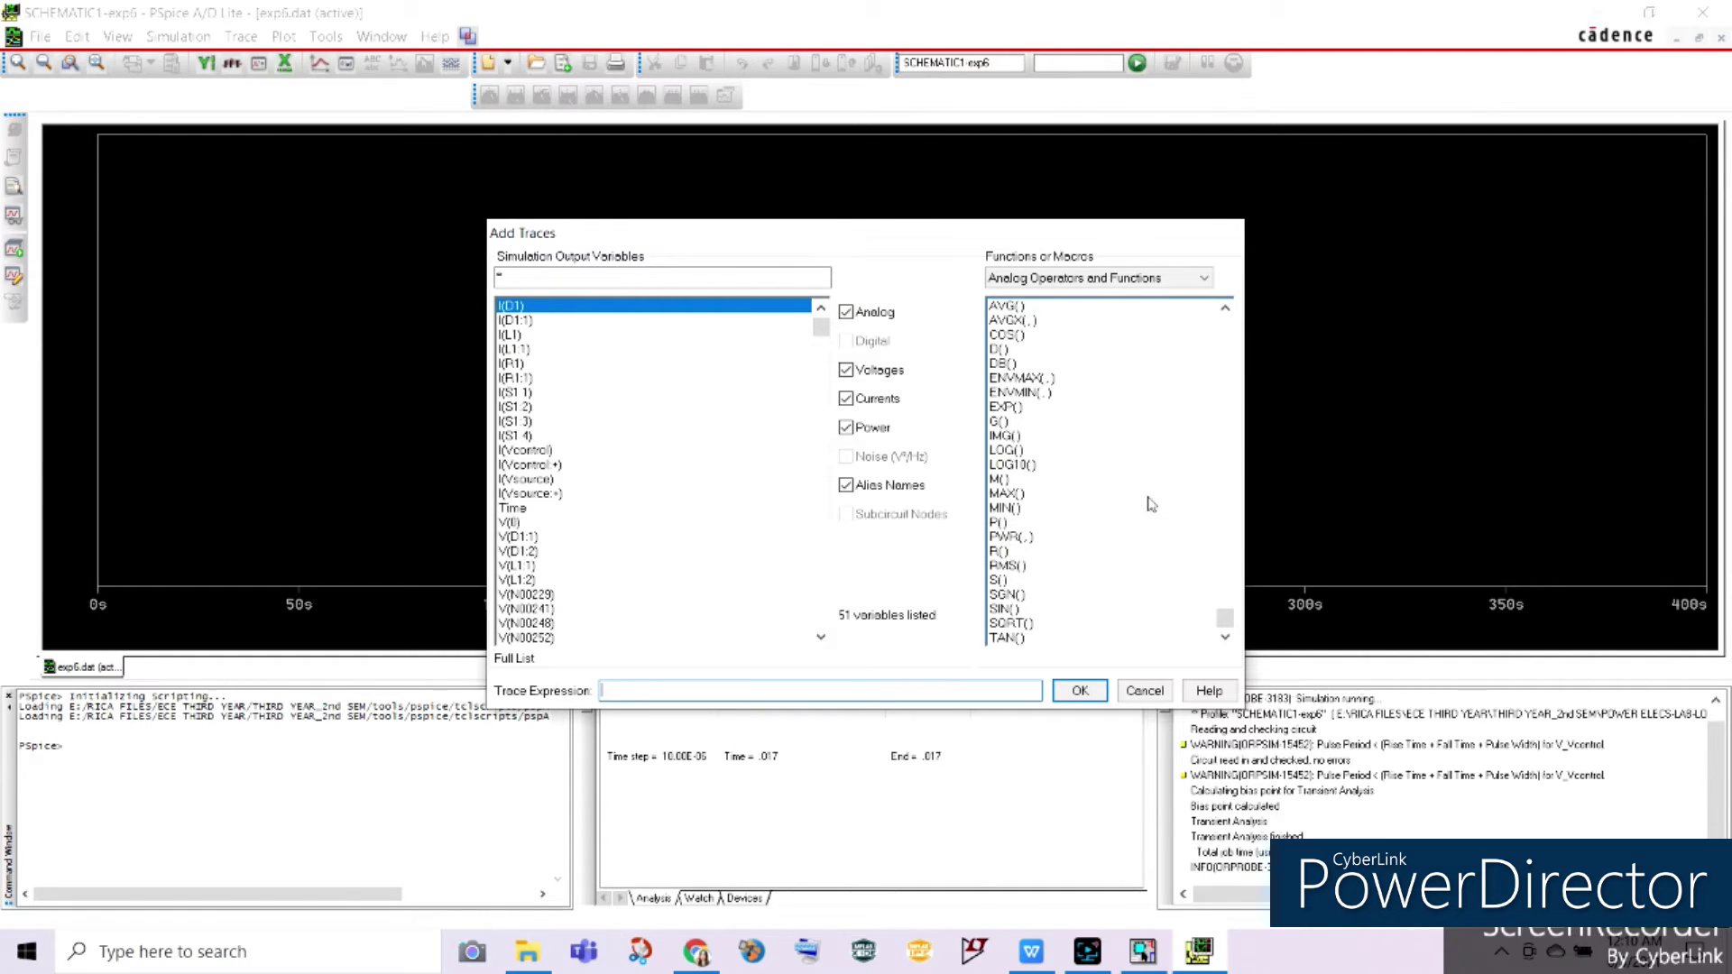
pyautogui.moveTo(1225, 620)
pyautogui.mouseDown()
pyautogui.moveTo(1204, 530)
pyautogui.moveTo(1200, 642)
pyautogui.mouseUp()
pyautogui.click(1007, 566)
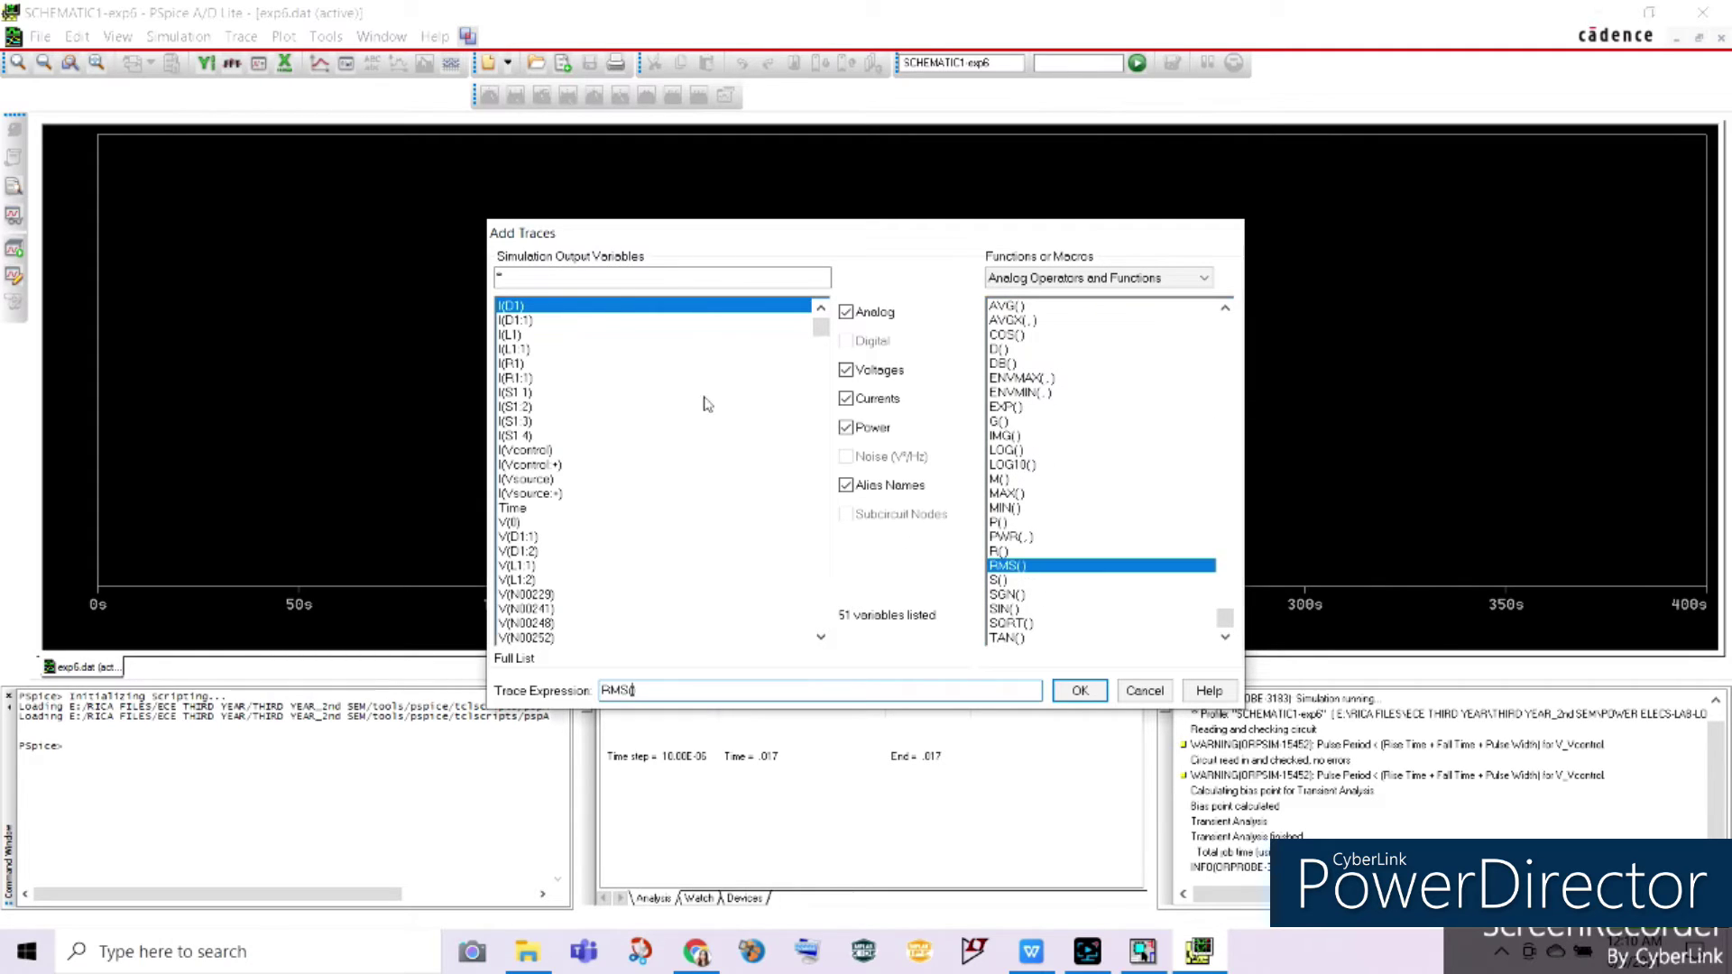
pyautogui.click(510, 335)
pyautogui.click(1085, 691)
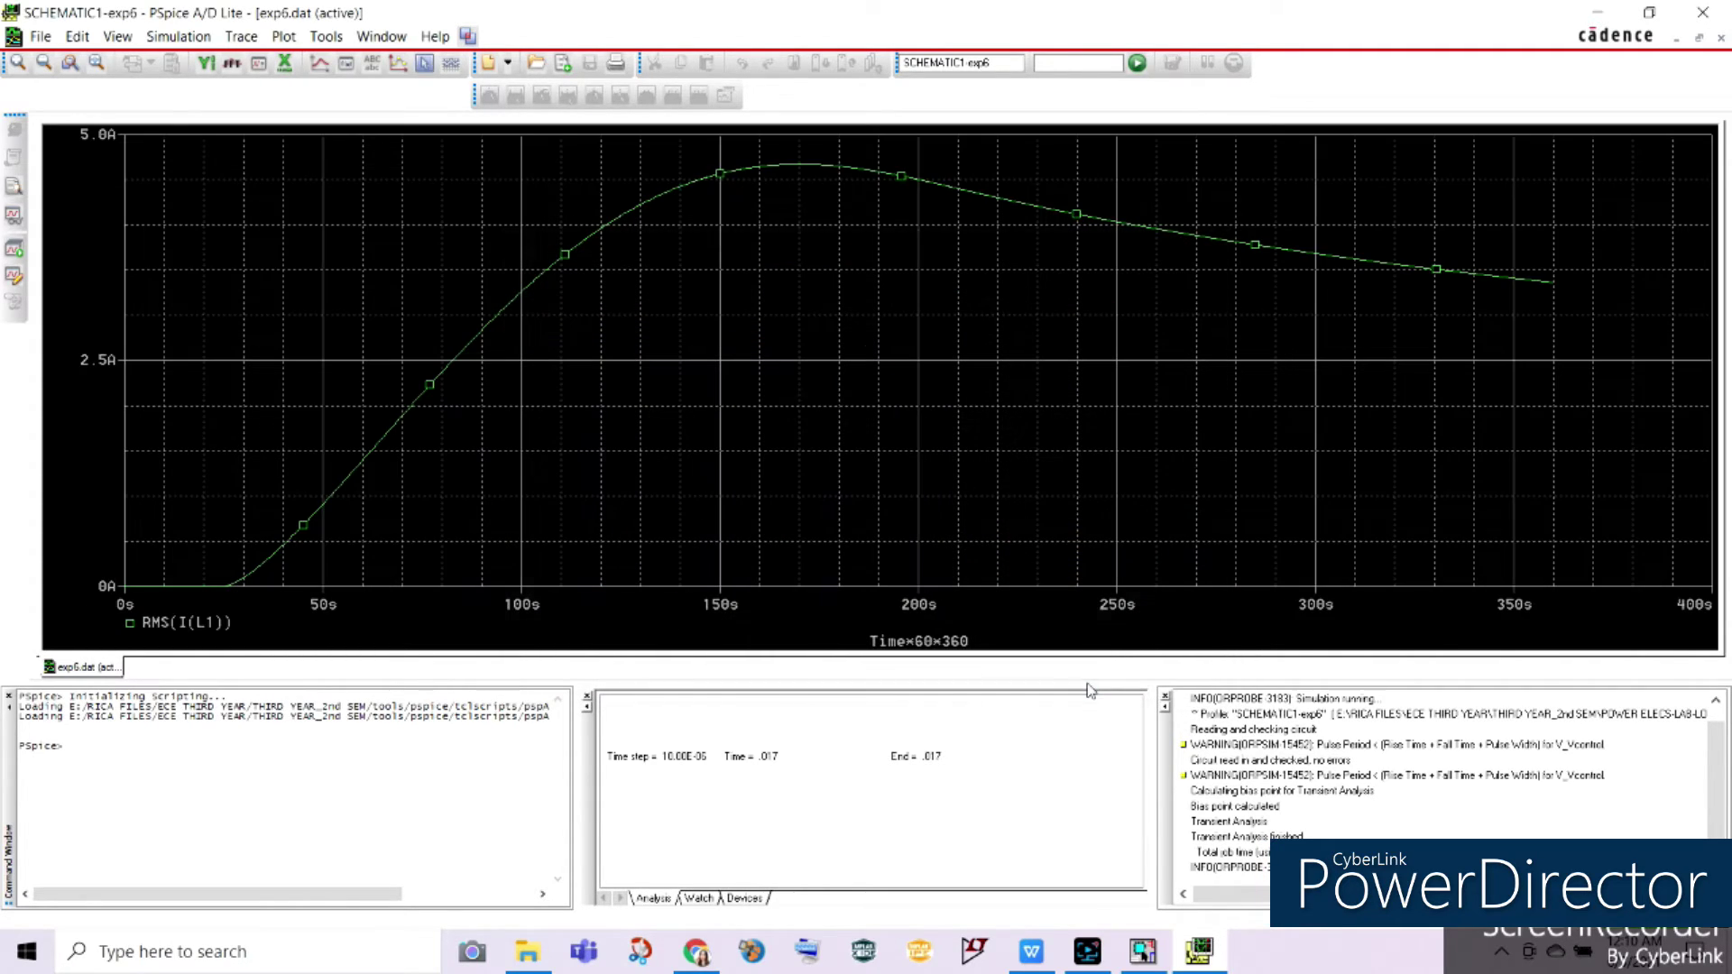
# Add a second trace, RMS(I(R1)), for the resistor current
pyautogui.click(241, 37)
pyautogui.click(271, 56)
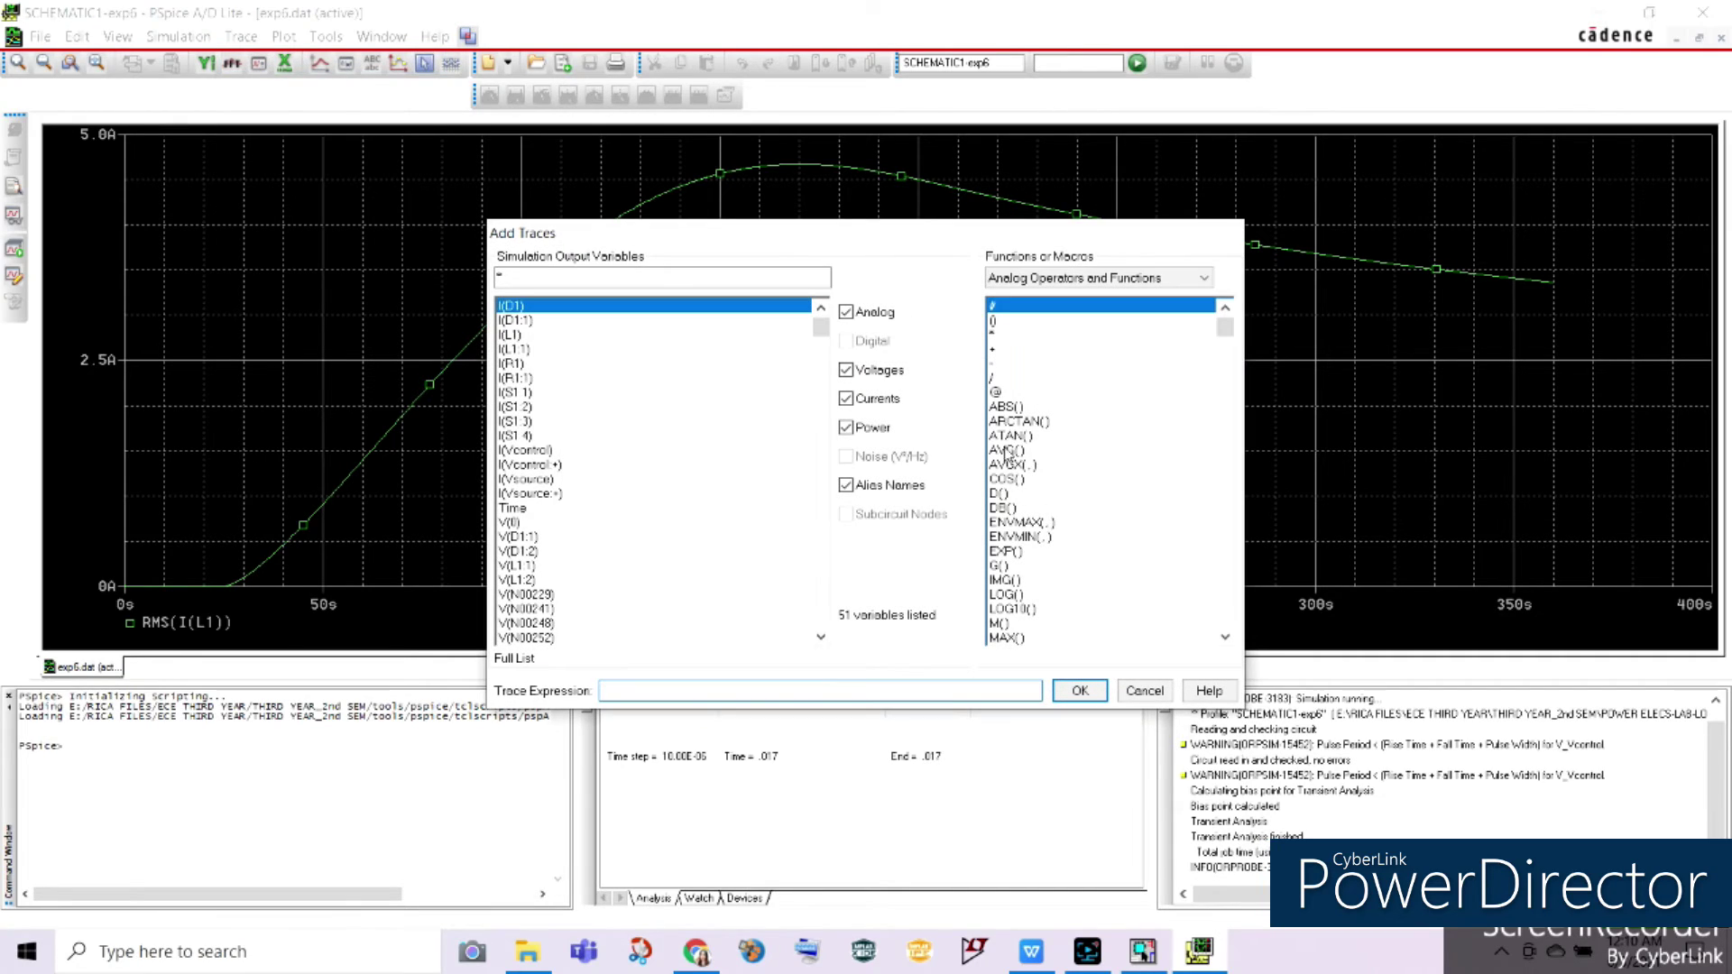
pyautogui.moveTo(1225, 329); pyautogui.dragTo(1227, 620)
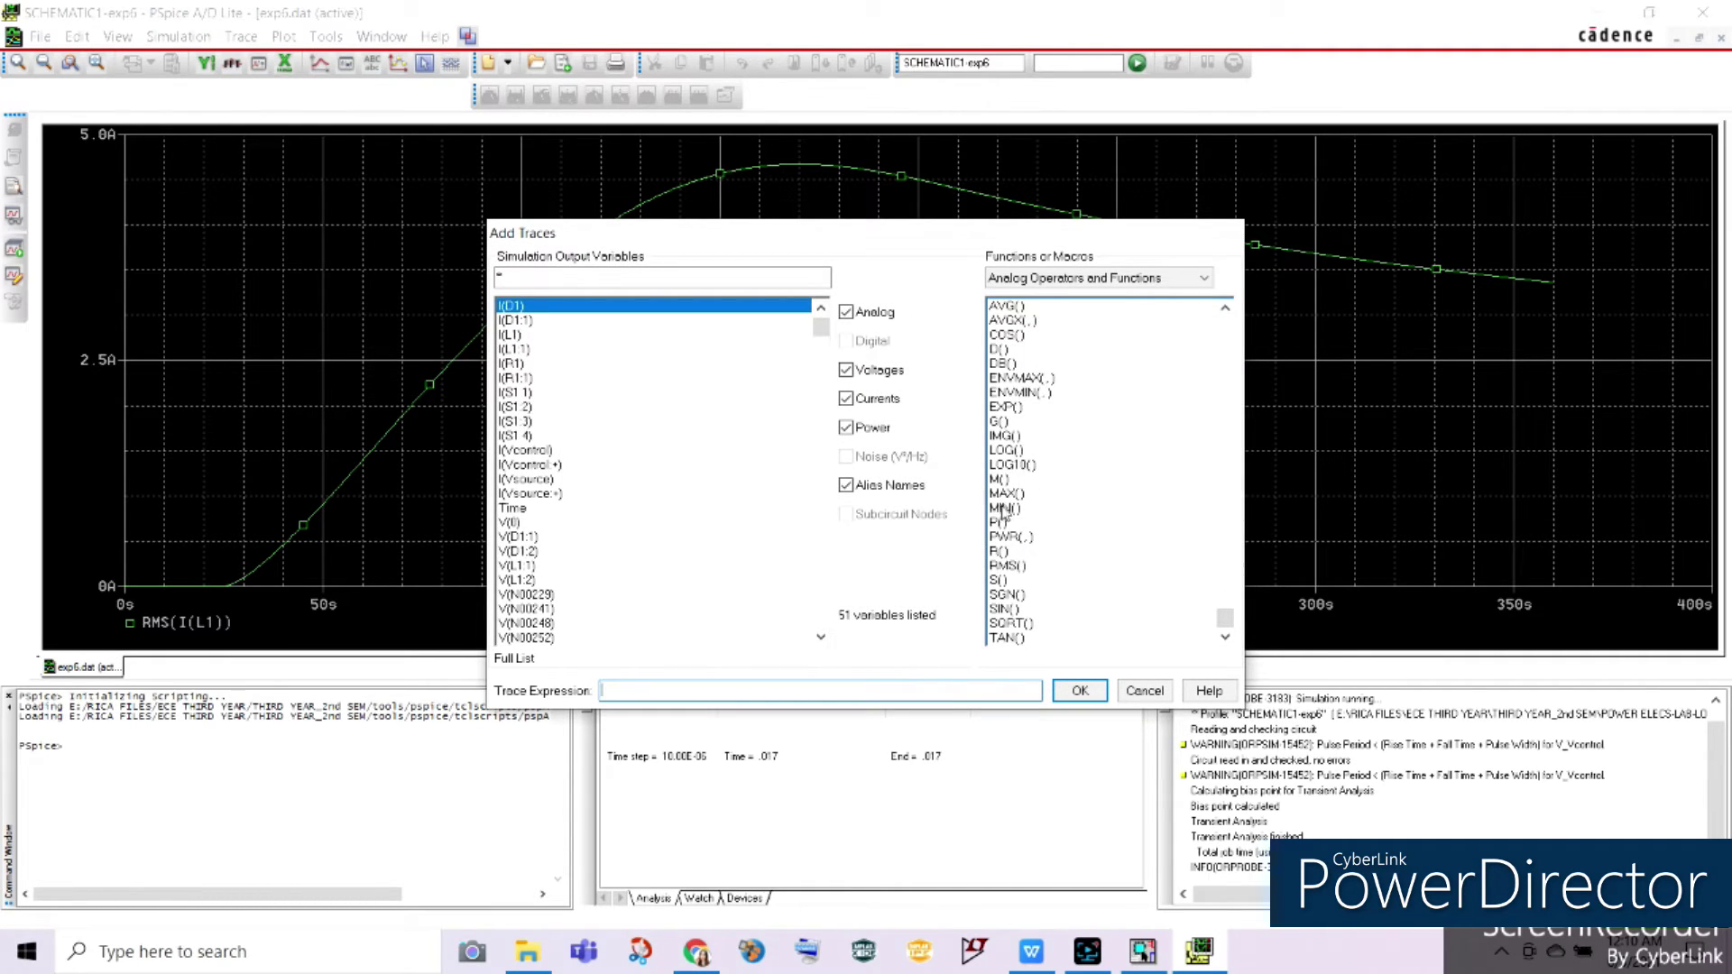
pyautogui.click(1026, 567)
pyautogui.click(540, 364)
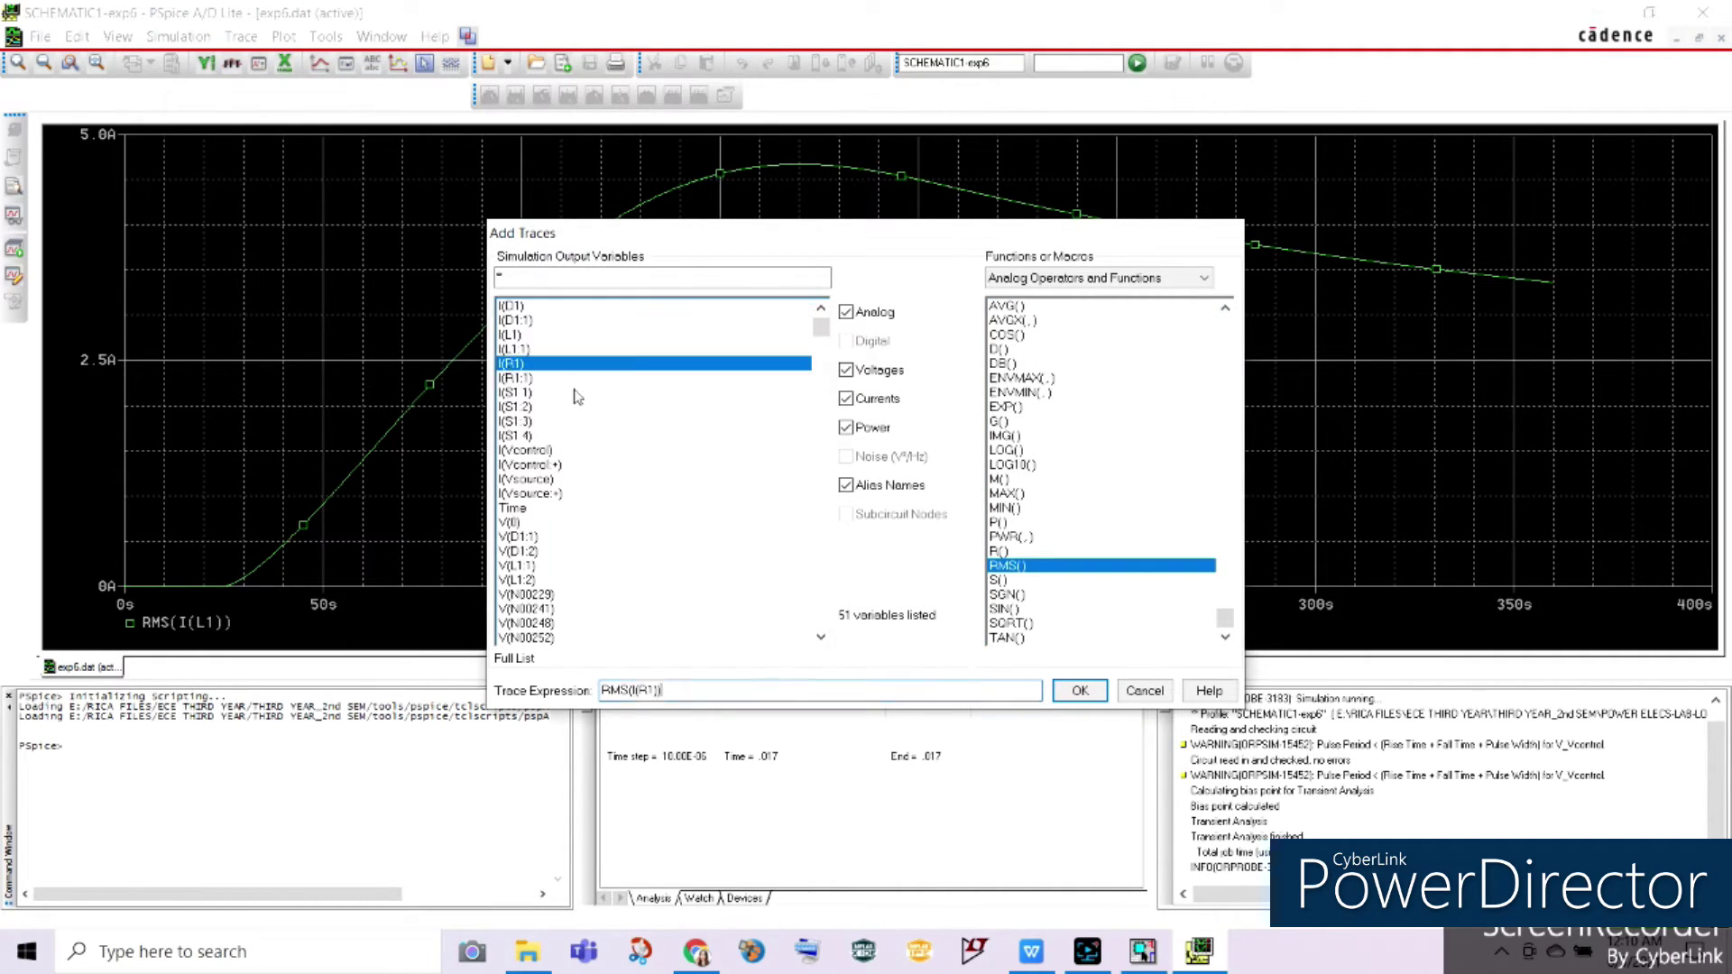
pyautogui.click(1080, 690)
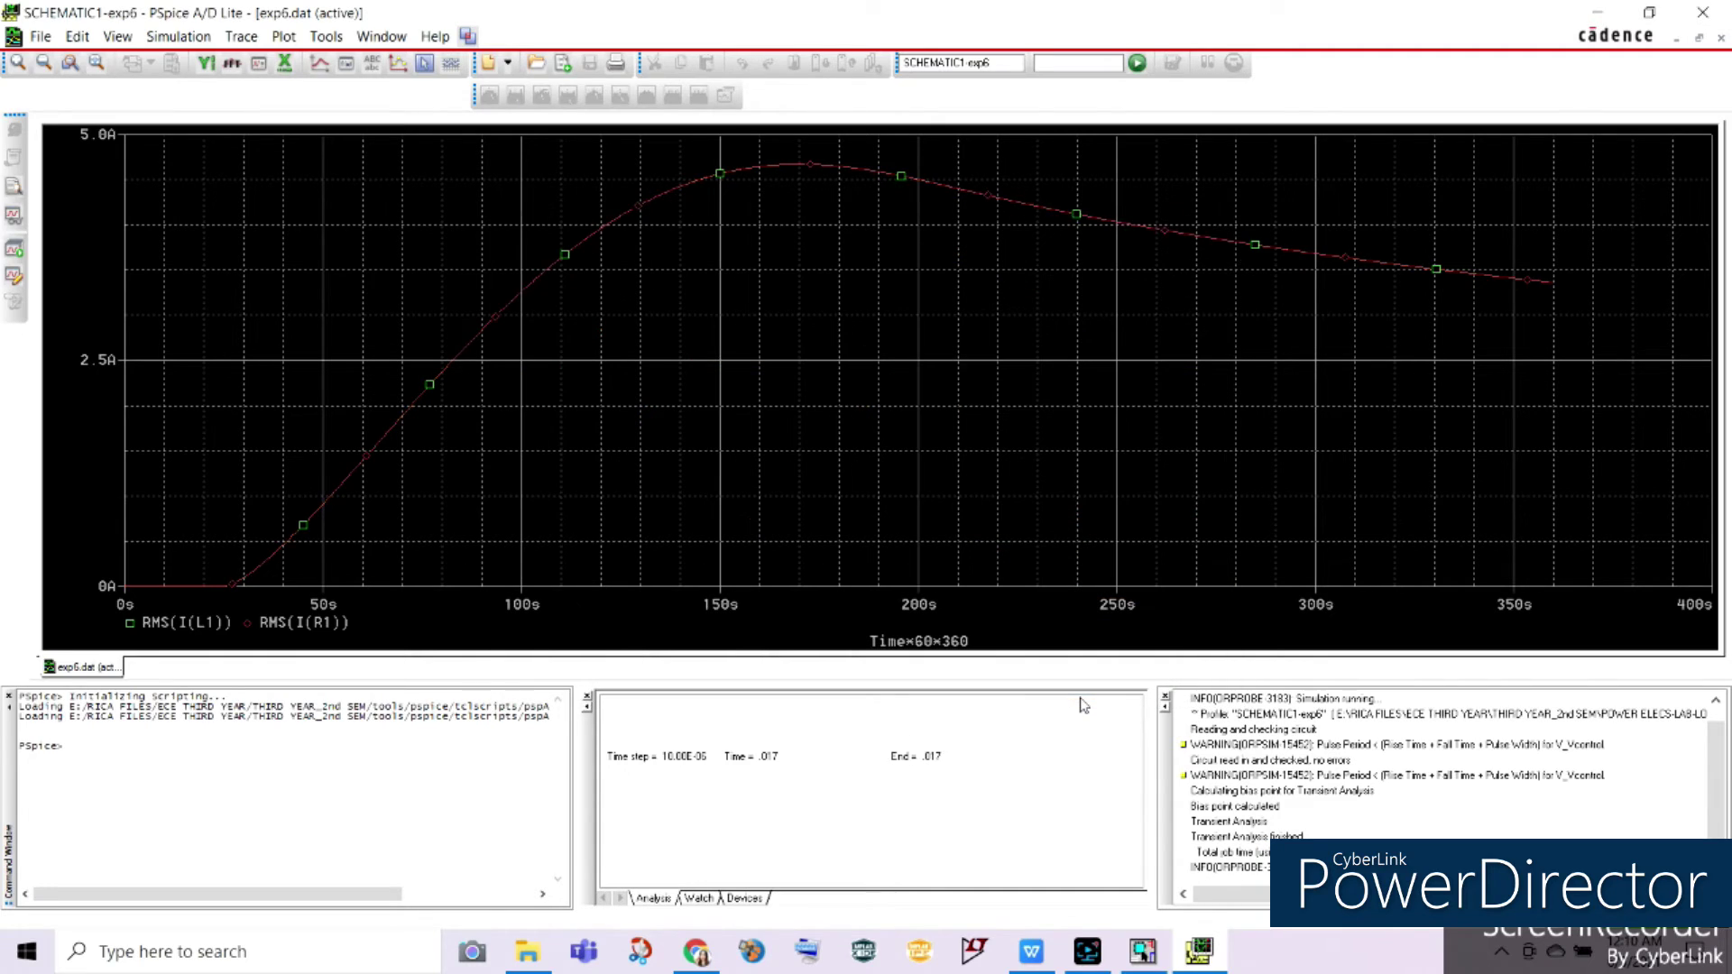
# Read the RMS load current of about 3.3625 A at 360 degrees with the cursor
pyautogui.click(424, 62)
pyautogui.click(1318, 340)
pyautogui.click(1632, 388)
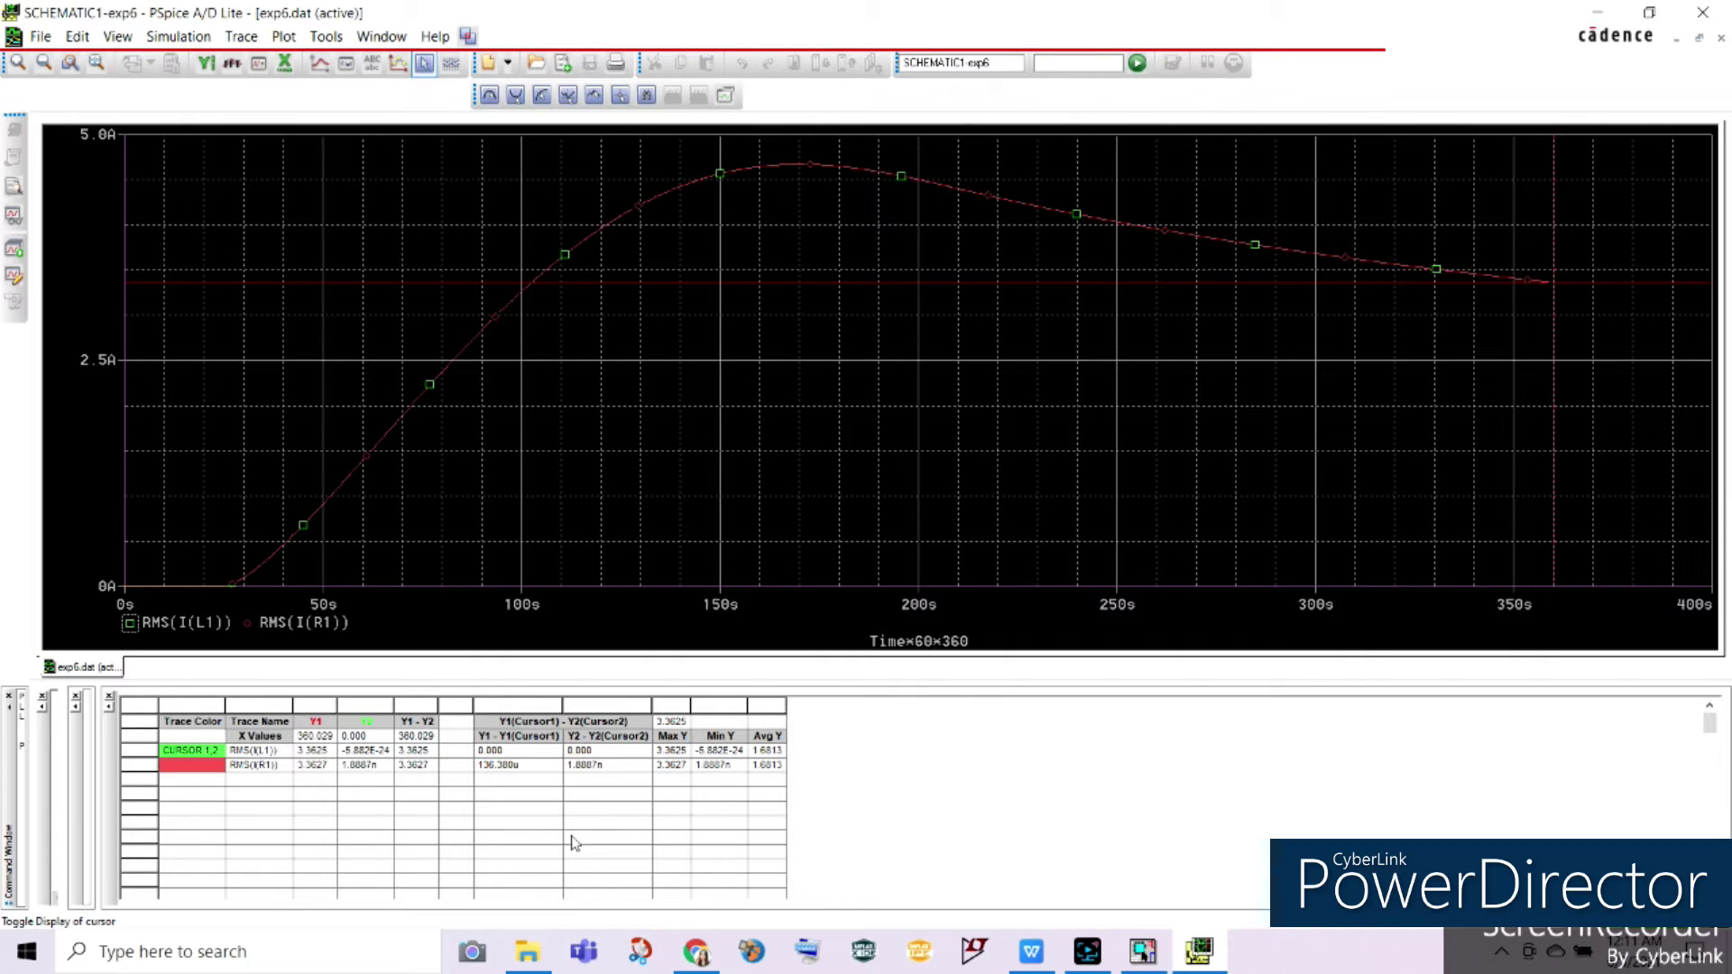
# Enter 3.3267 A as the RMS Load Current in the Alpha = 25 table
pyautogui.click(1032, 952)
pyautogui.click(1245, 713)
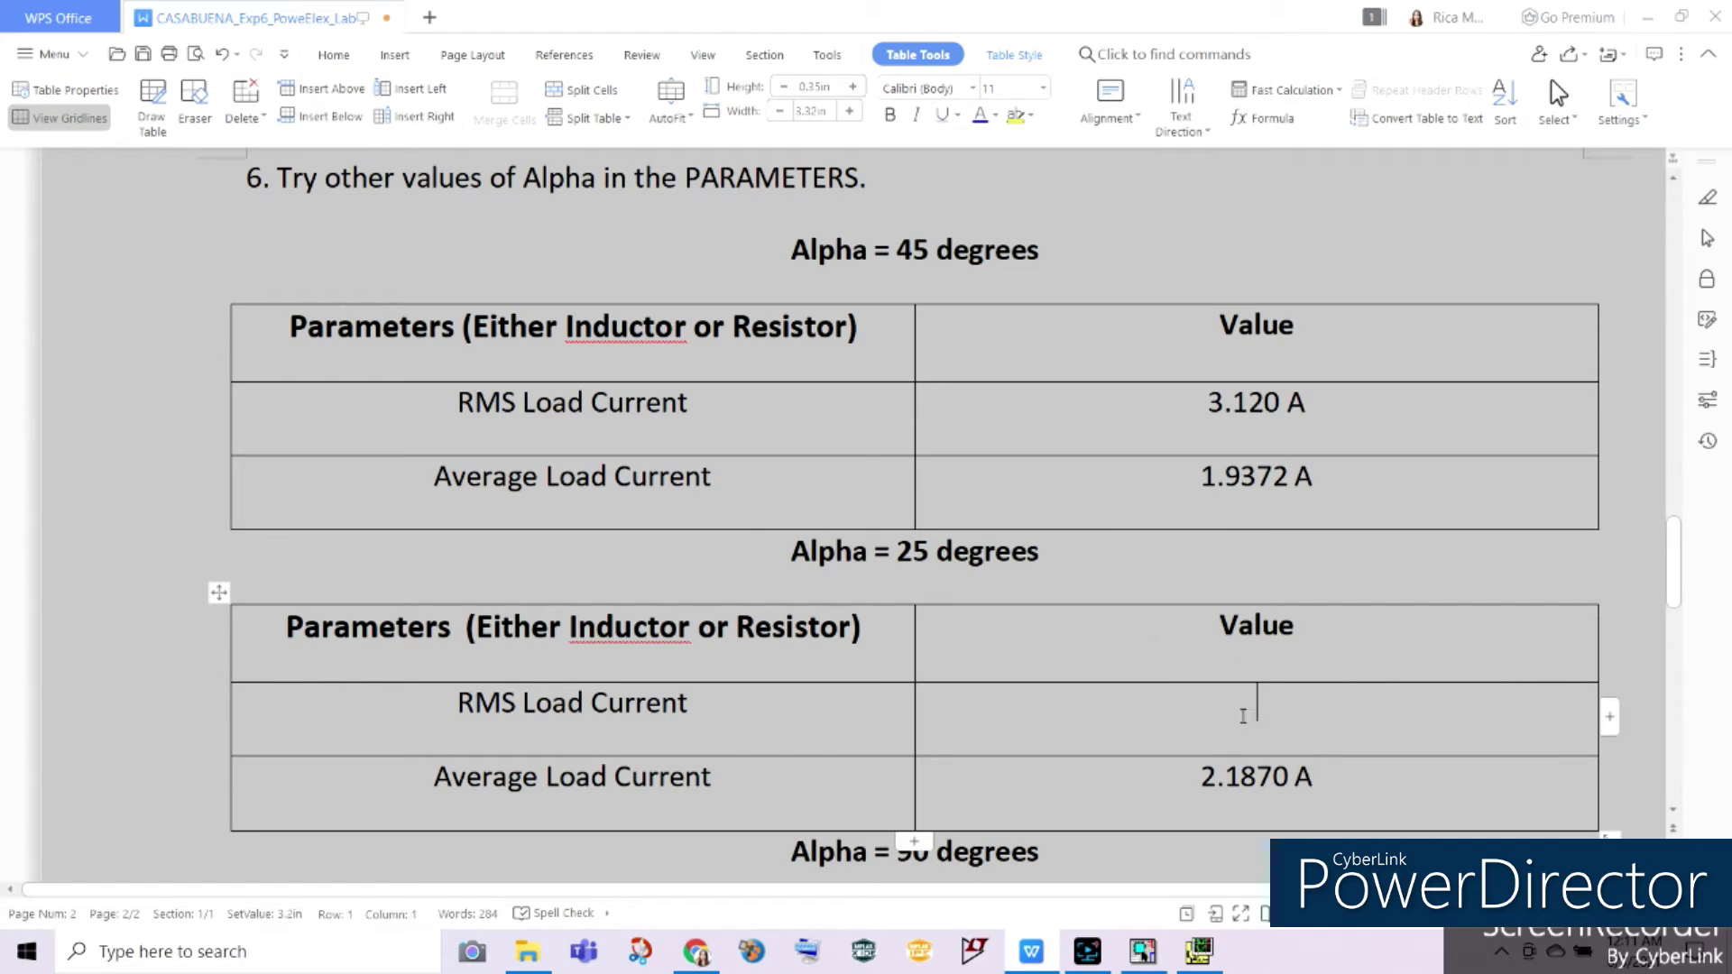
pyautogui.write('3.3267 A')
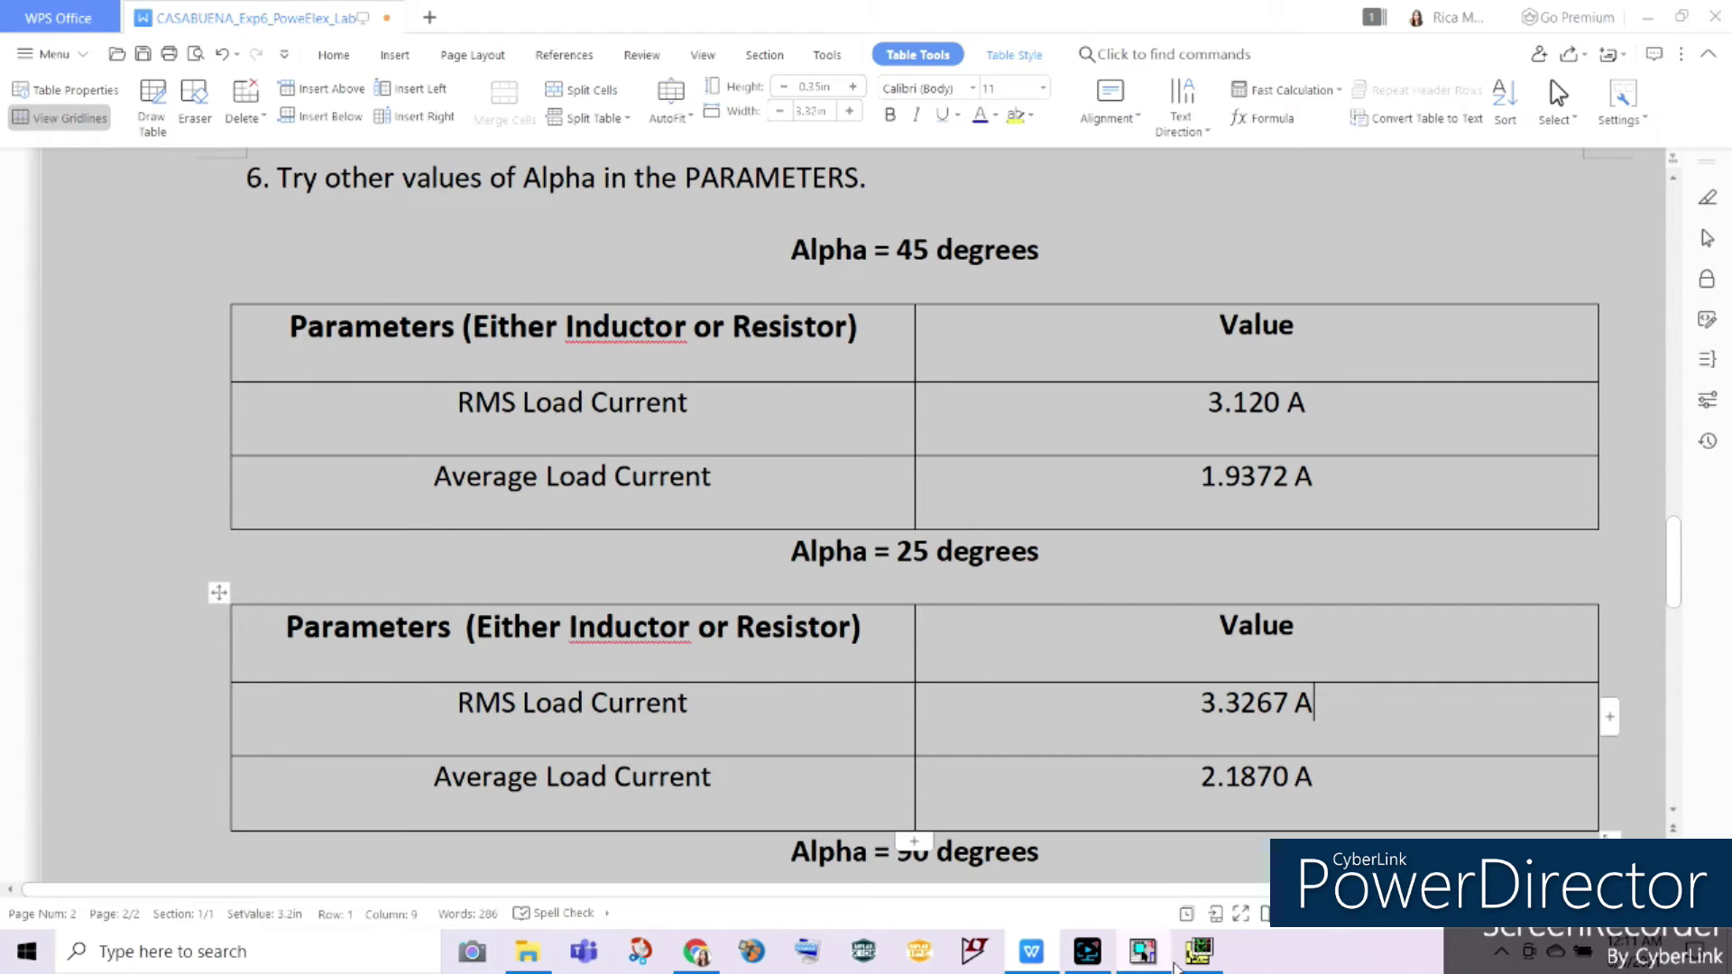
# Recheck the RMS reading in PSpice, then scroll the report to the Alpha = 90 table
pyautogui.click(1186, 911)
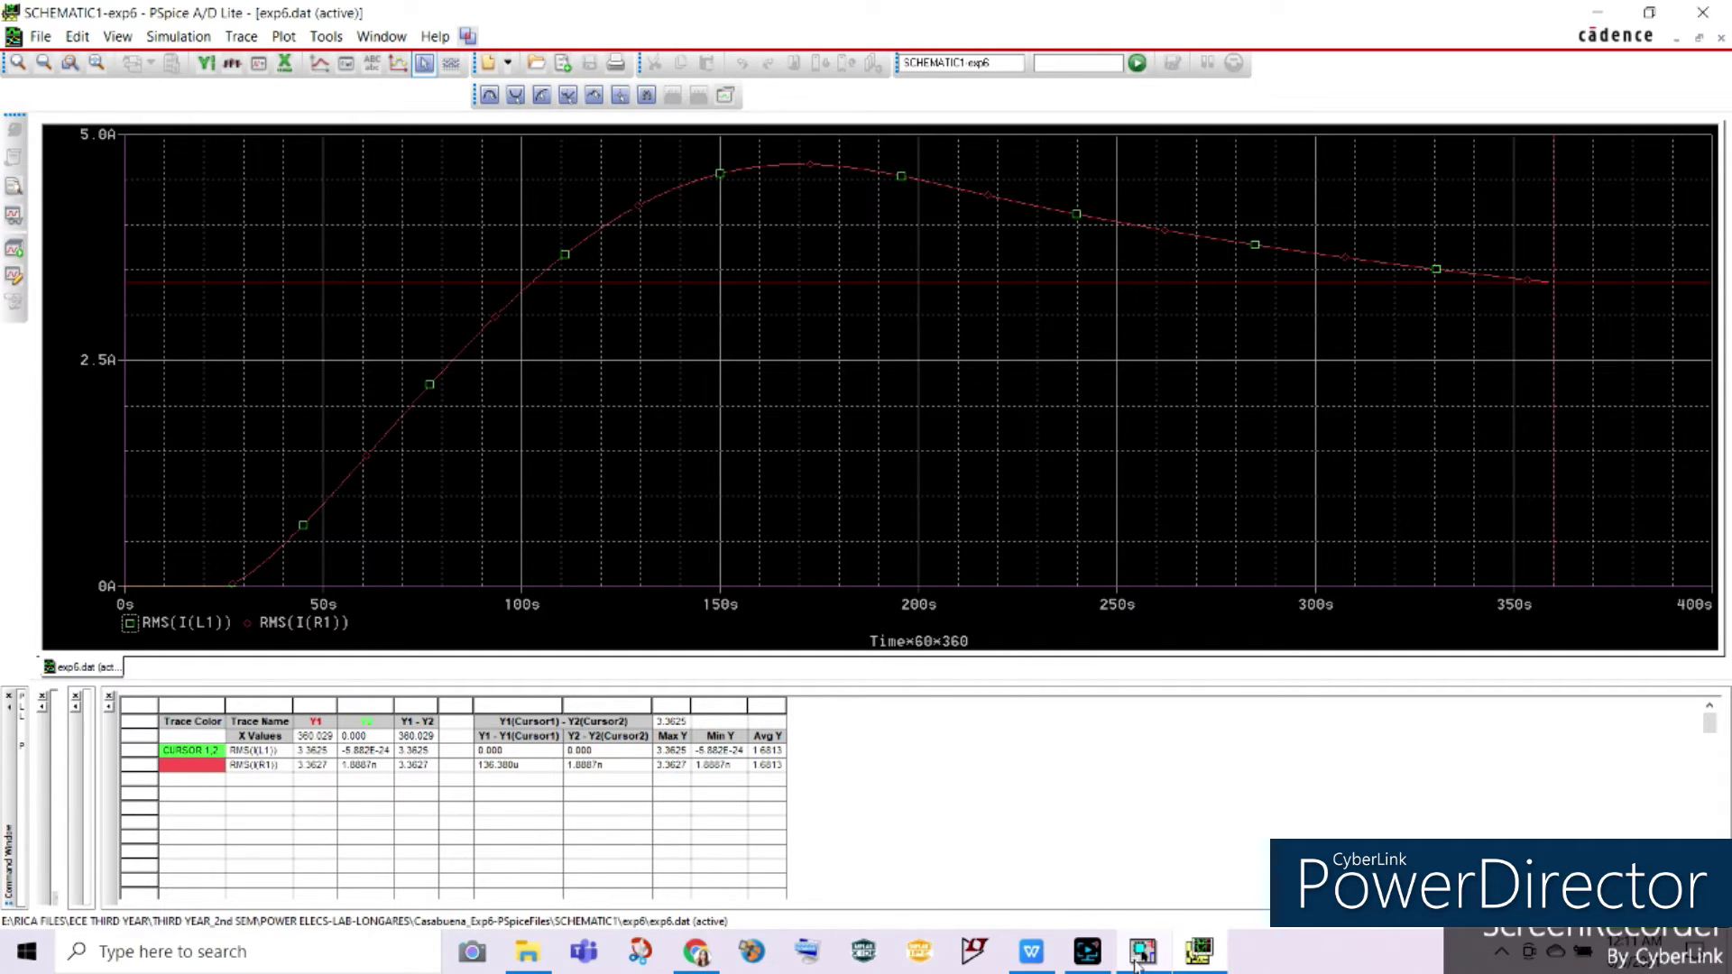
pyautogui.click(1031, 952)
pyautogui.scroll(-4, 1026, 448)
pyautogui.scroll(1, 1026, 449)
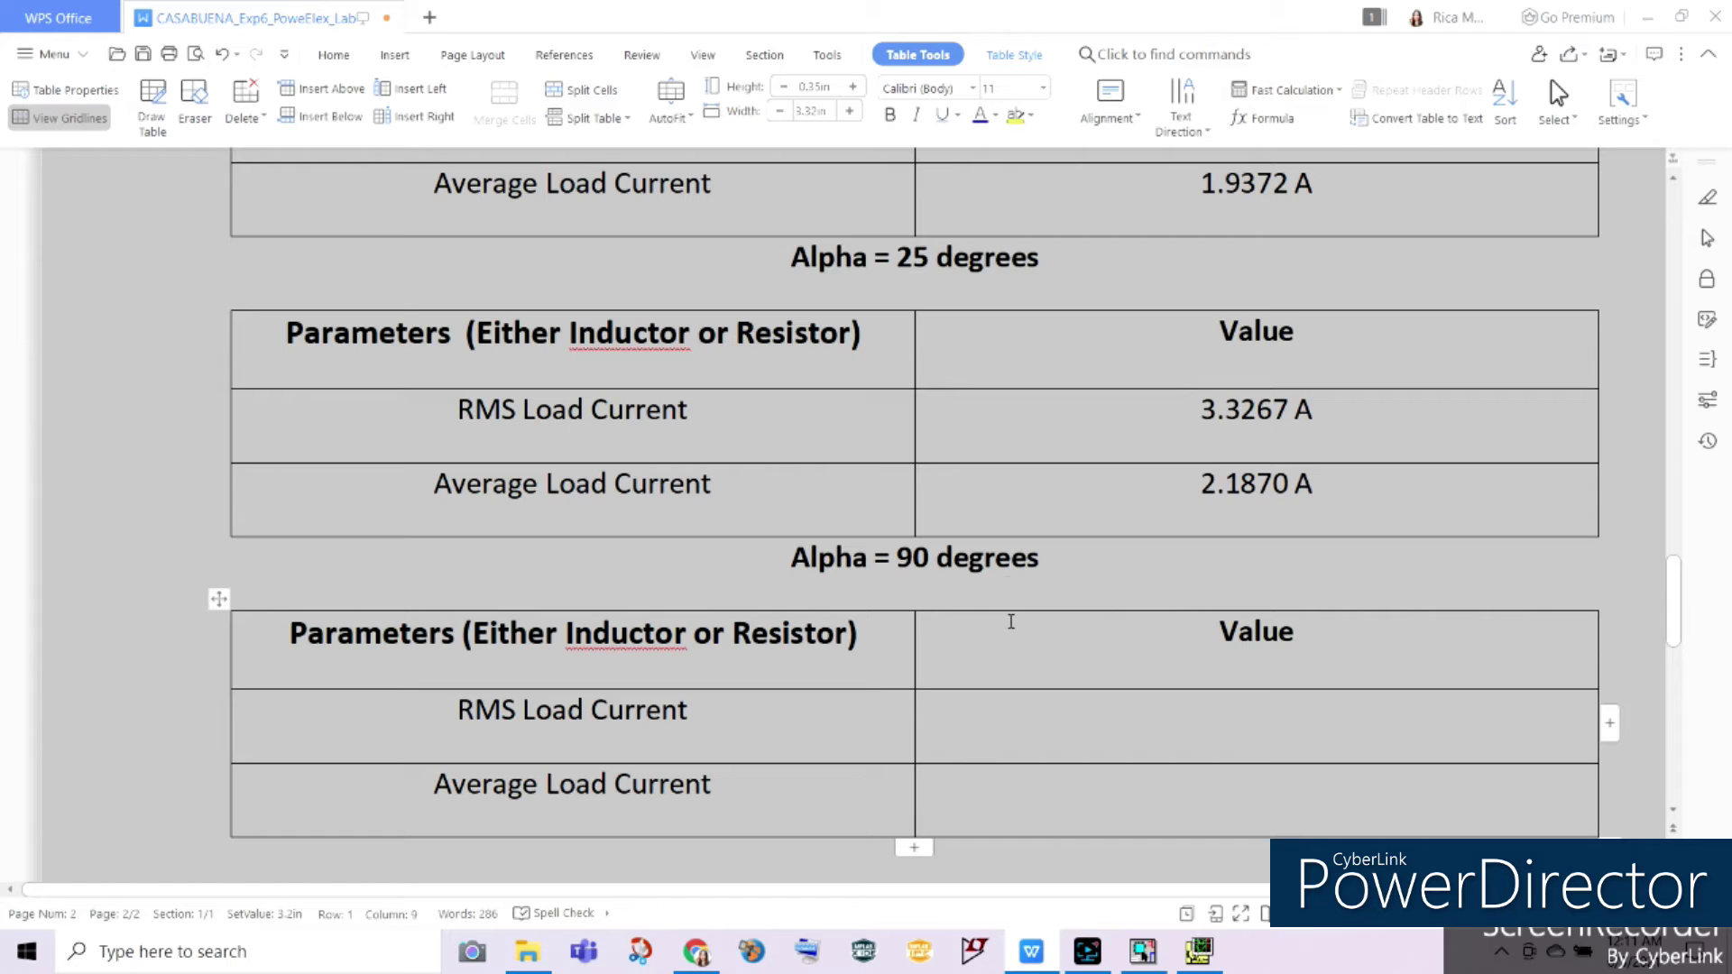
pyautogui.scroll(5, 1012, 622)
pyautogui.moveTo(1048, 331); pyautogui.dragTo(907, 342)
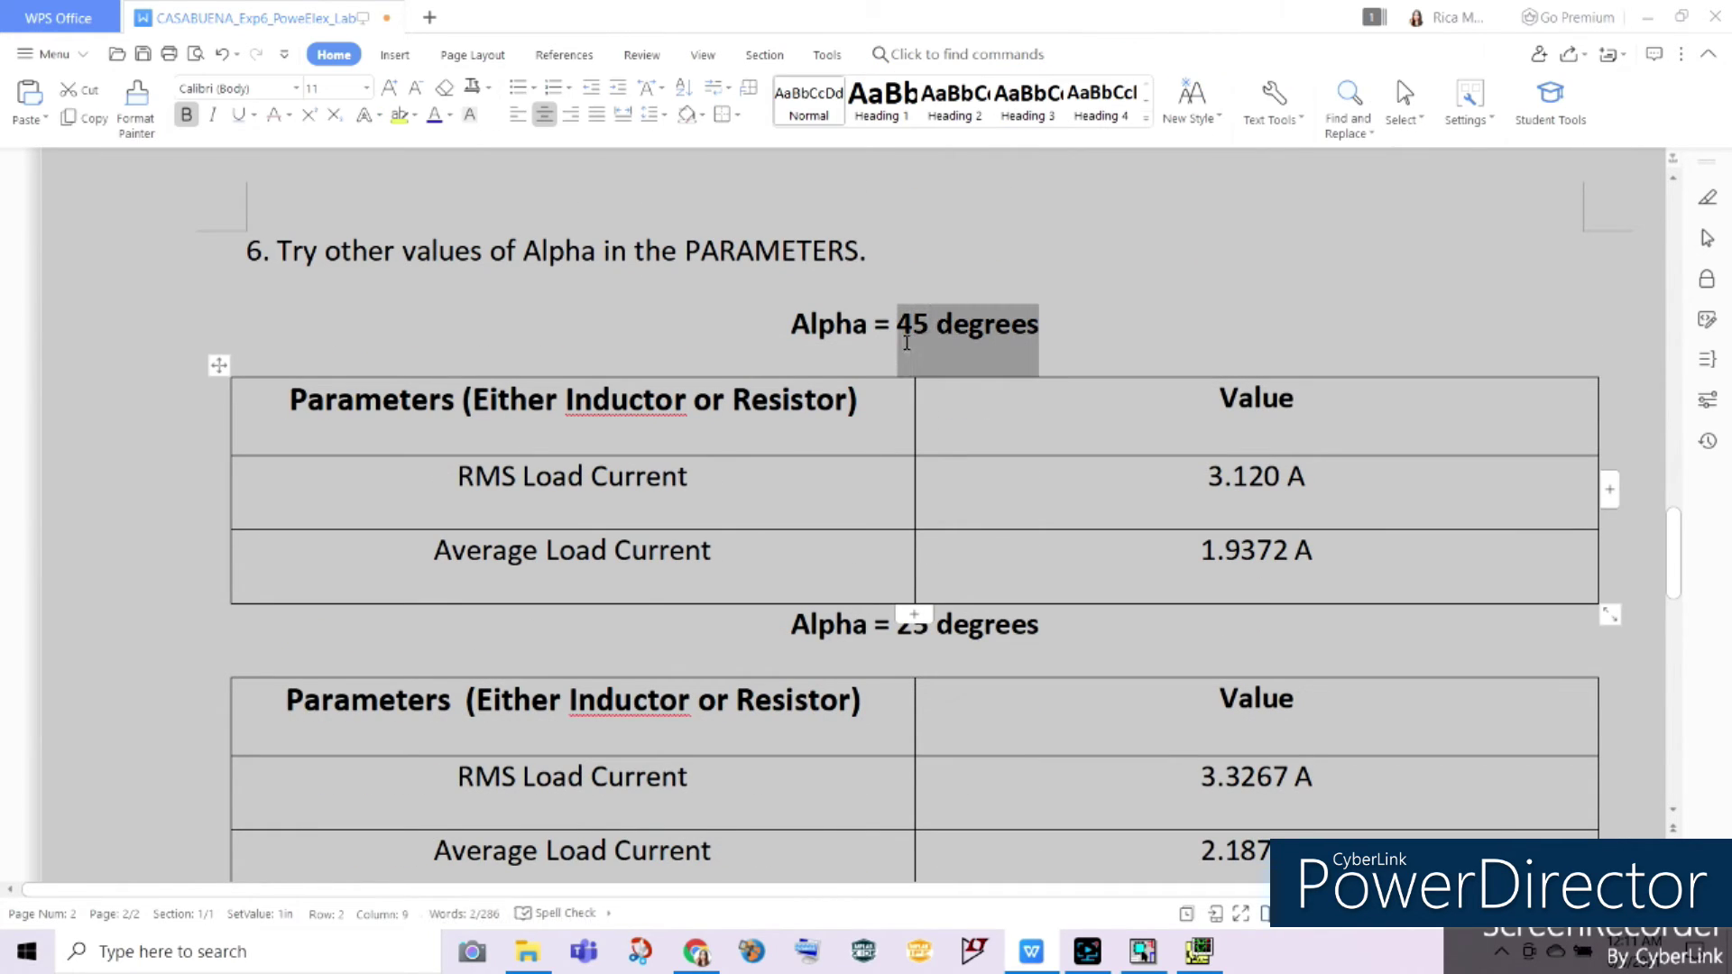
pyautogui.scroll(-5, 966, 545)
pyautogui.click(939, 449)
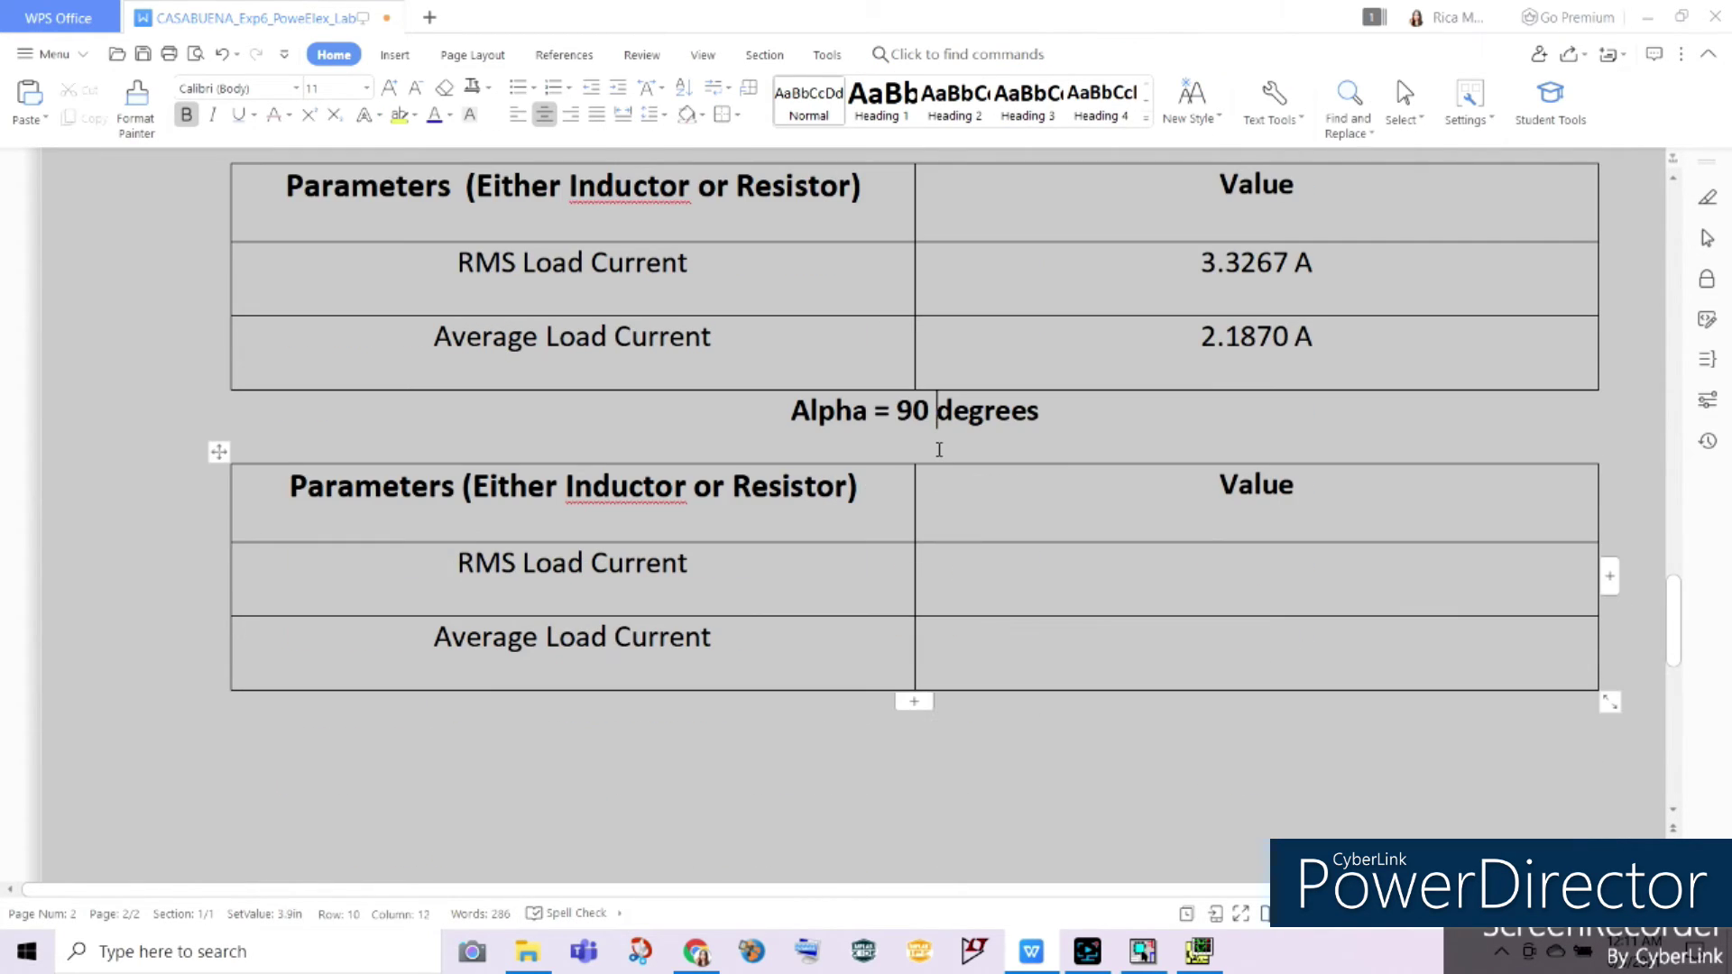
# Change the Alpha parameter from 25 to 90 and rerun the PSpice simulation
pyautogui.click(1143, 951)
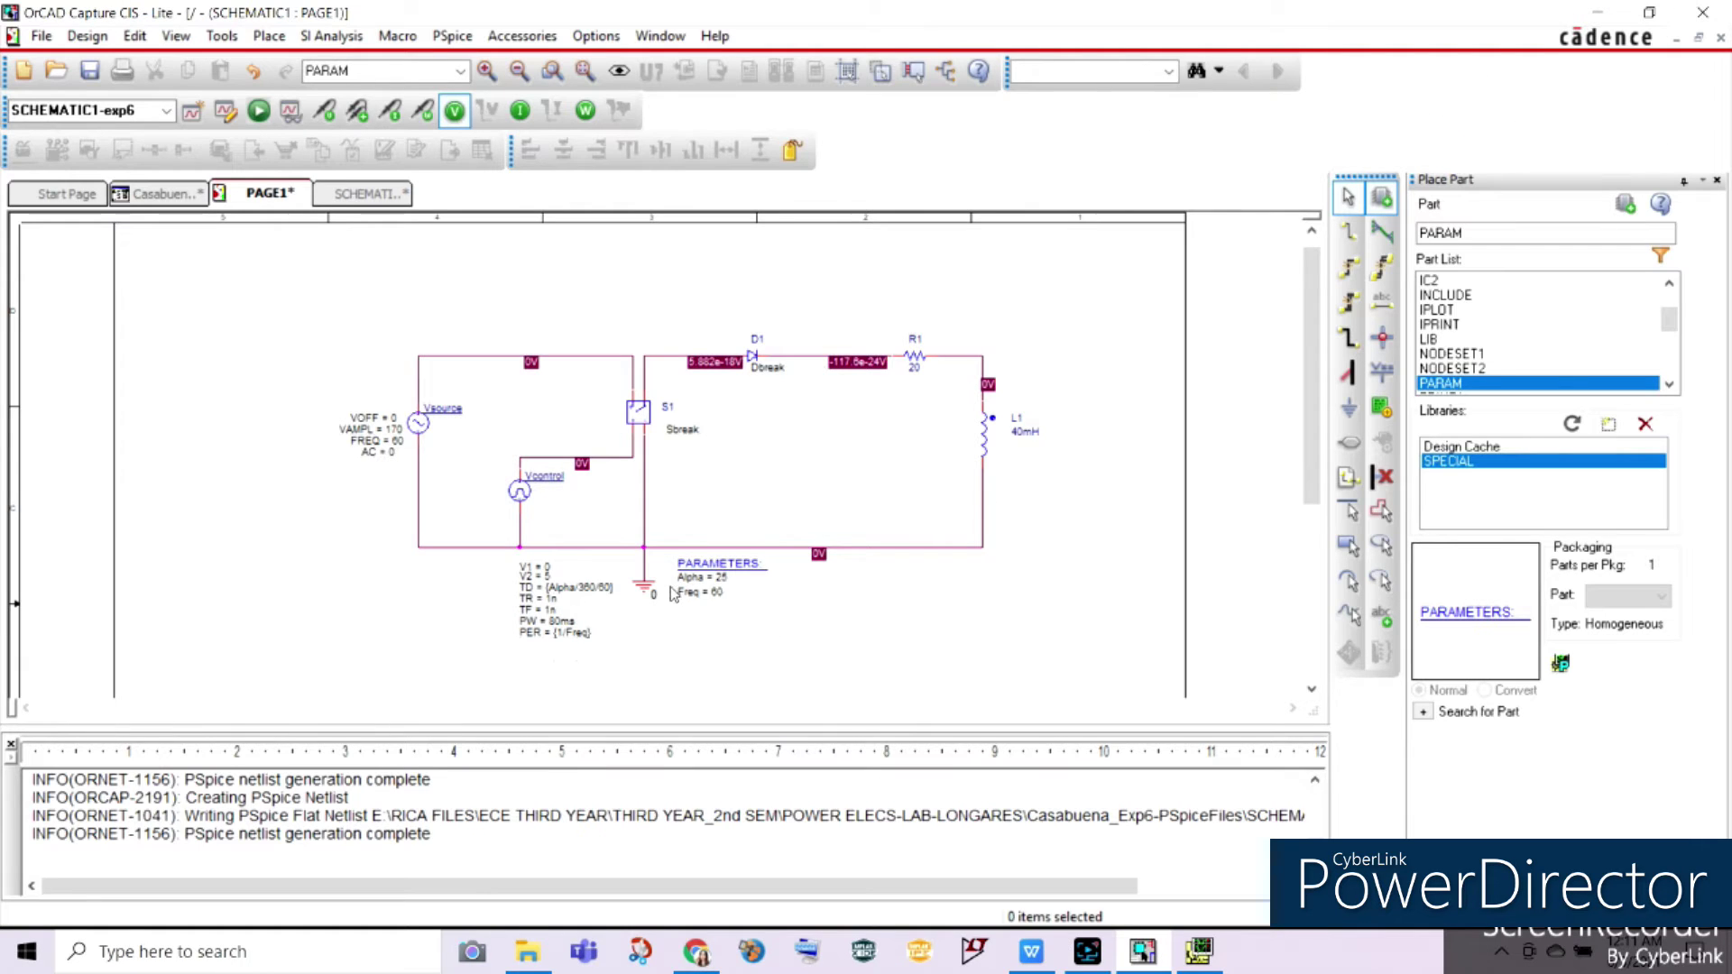
pyautogui.doubleClick(722, 578)
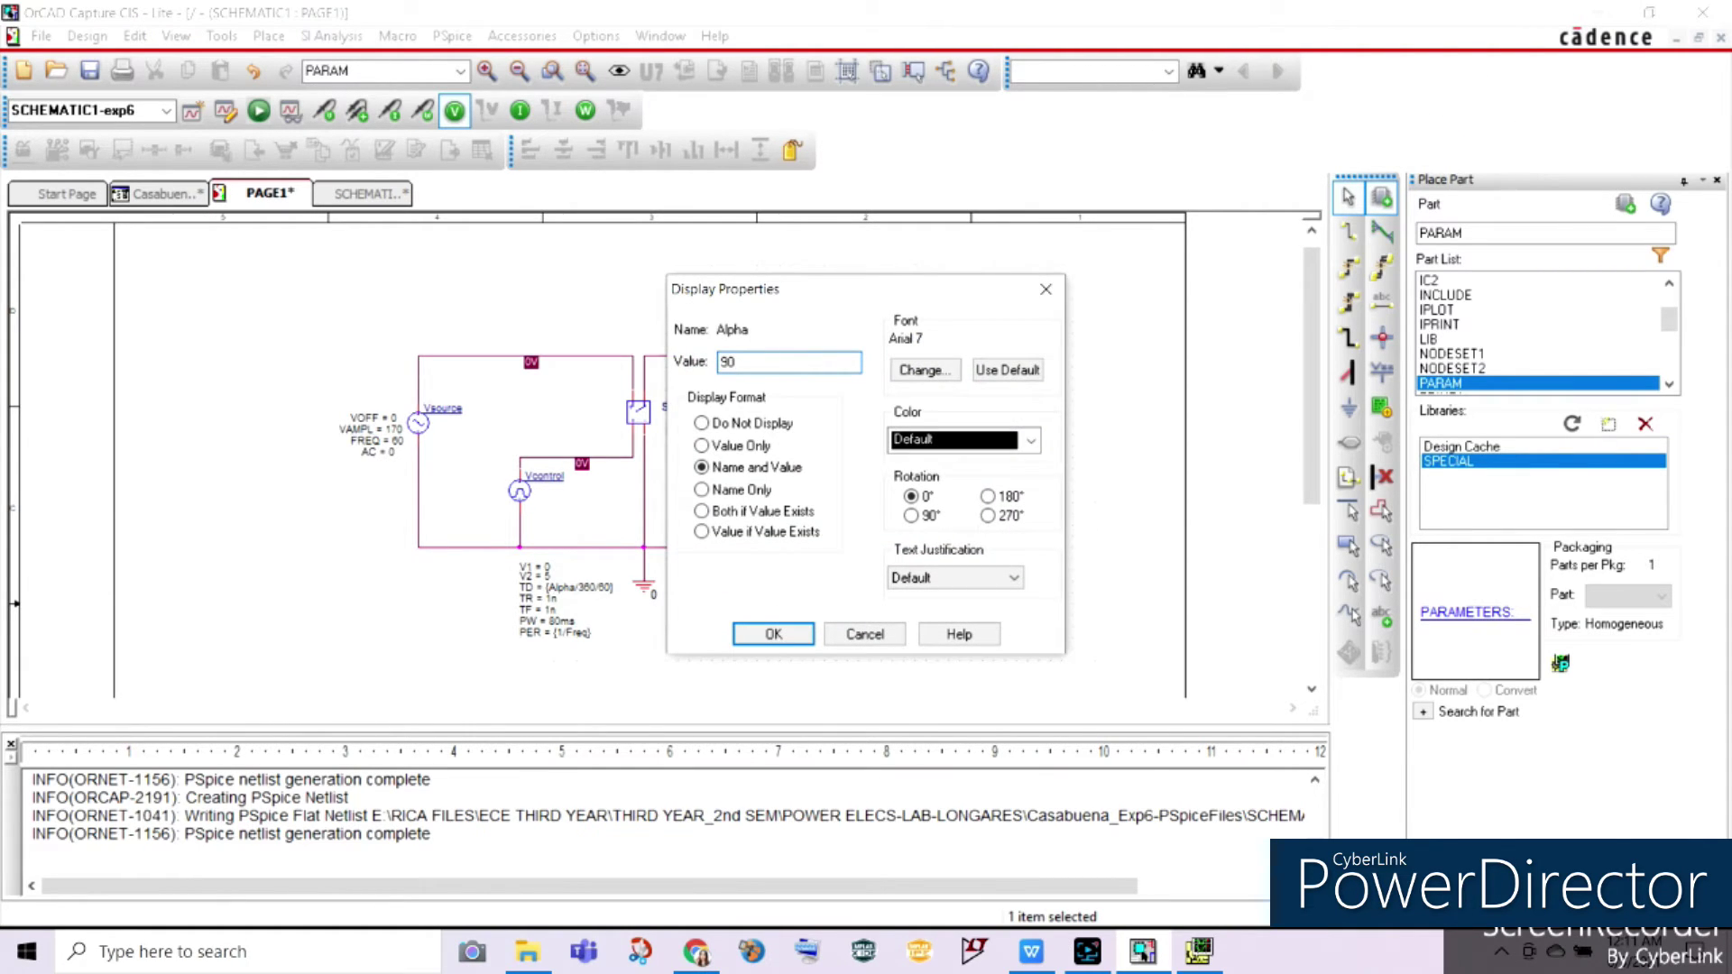
pyautogui.click(785, 634)
pyautogui.click(600, 472)
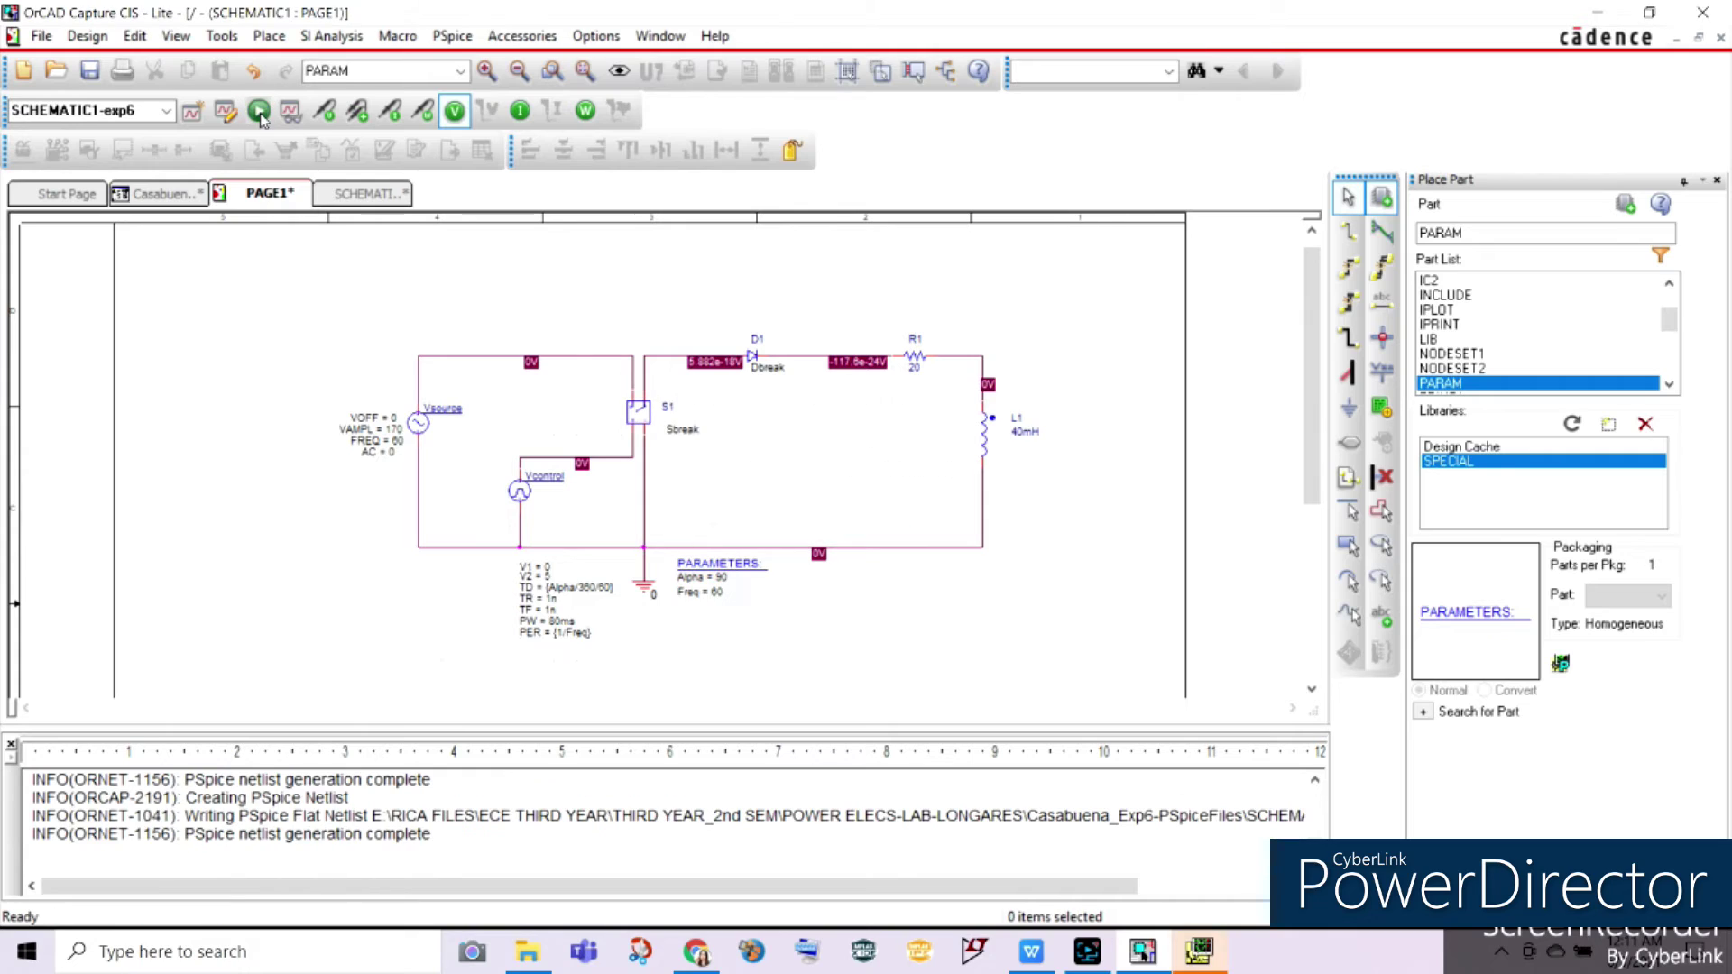
pyautogui.click(1200, 951)
# Open the plot's Axis Settings to set a new x-axis variable
pyautogui.click(284, 36)
pyautogui.click(332, 61)
pyautogui.click(677, 591)
pyautogui.click(674, 689)
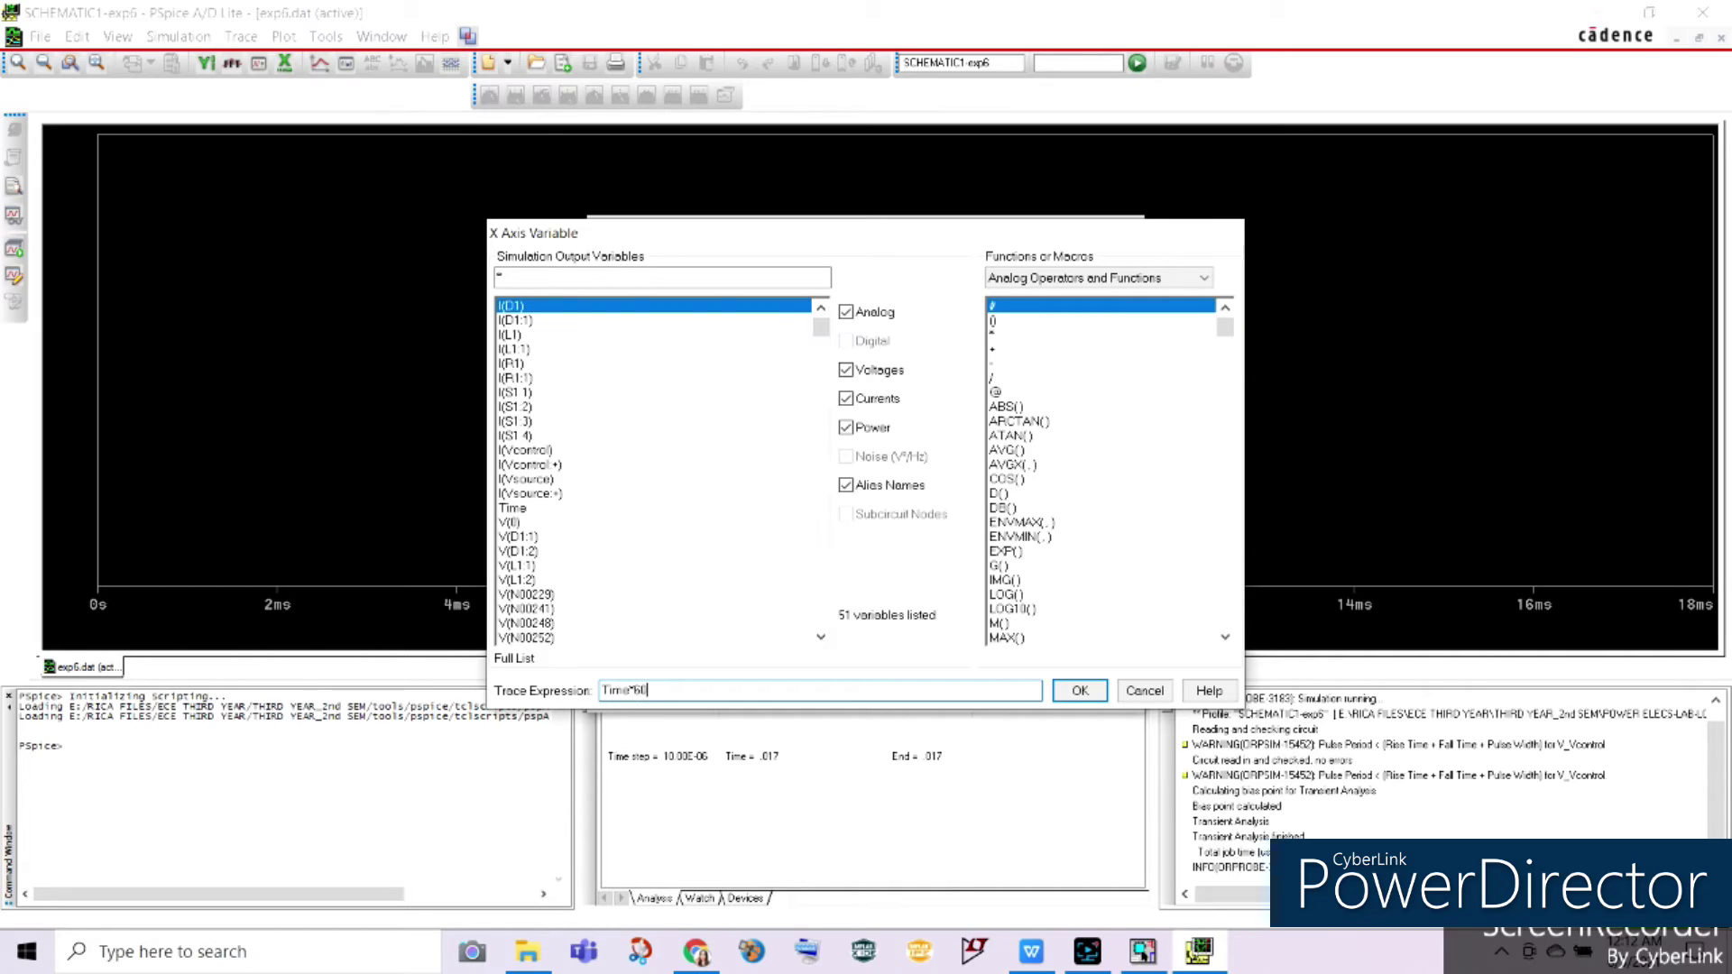
pyautogui.write('*60*360')
pyautogui.press('Return')
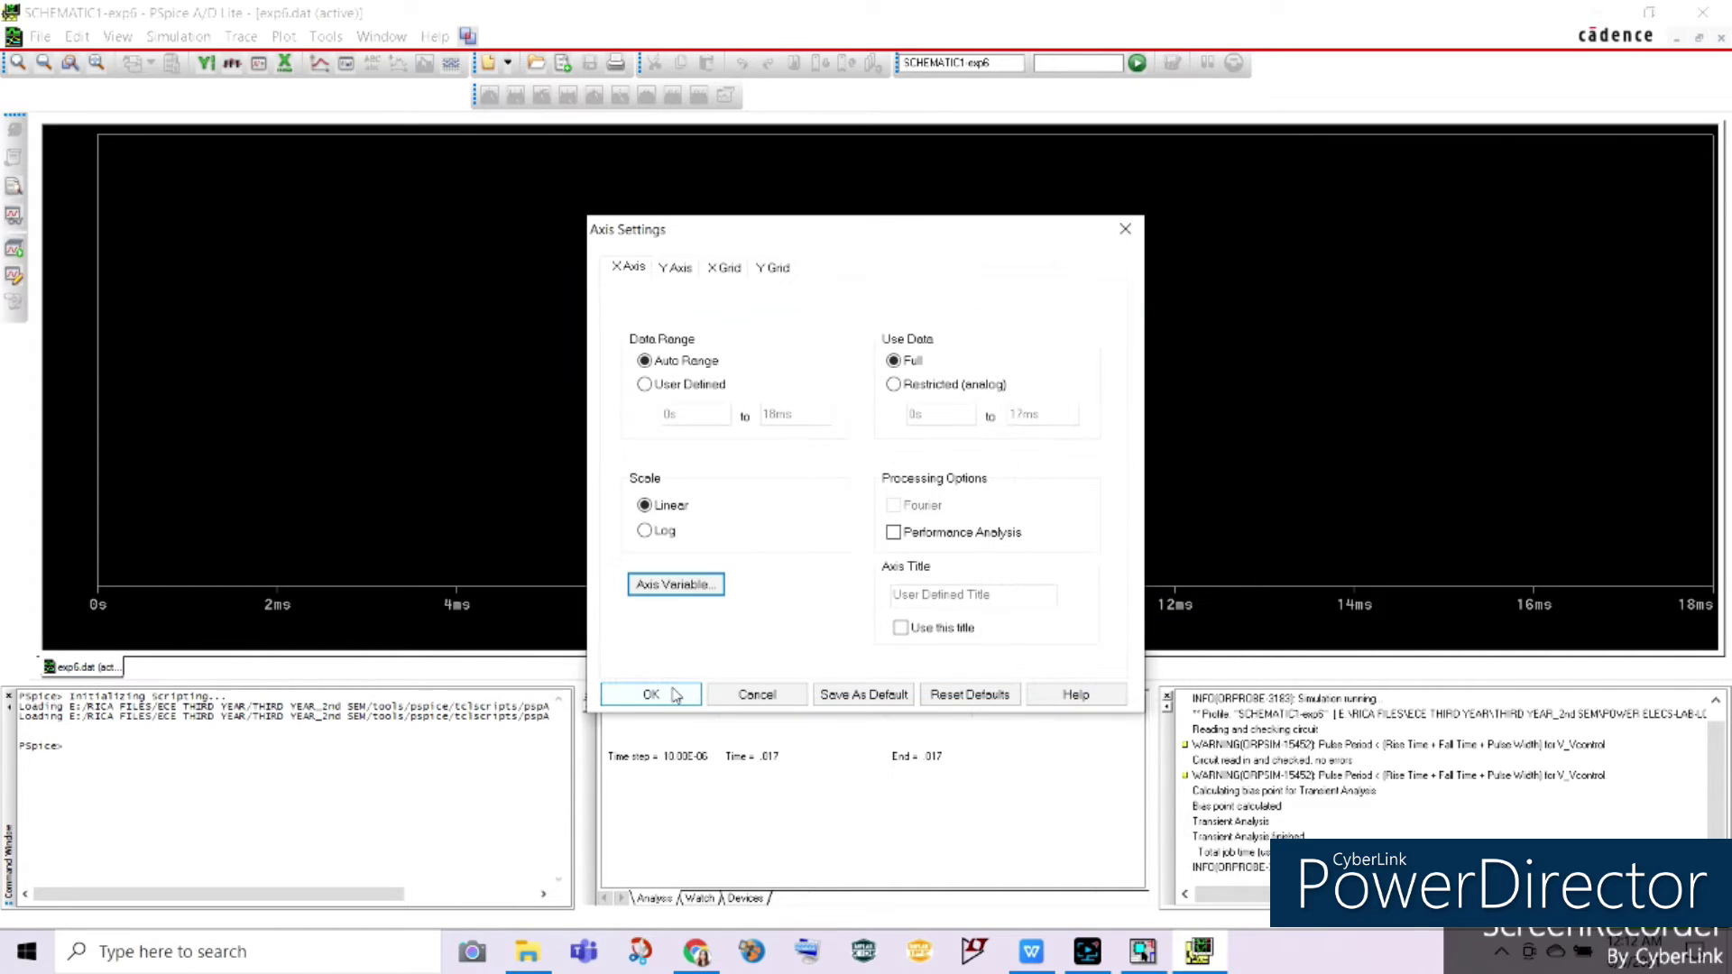
pyautogui.click(663, 696)
pyautogui.click(224, 41)
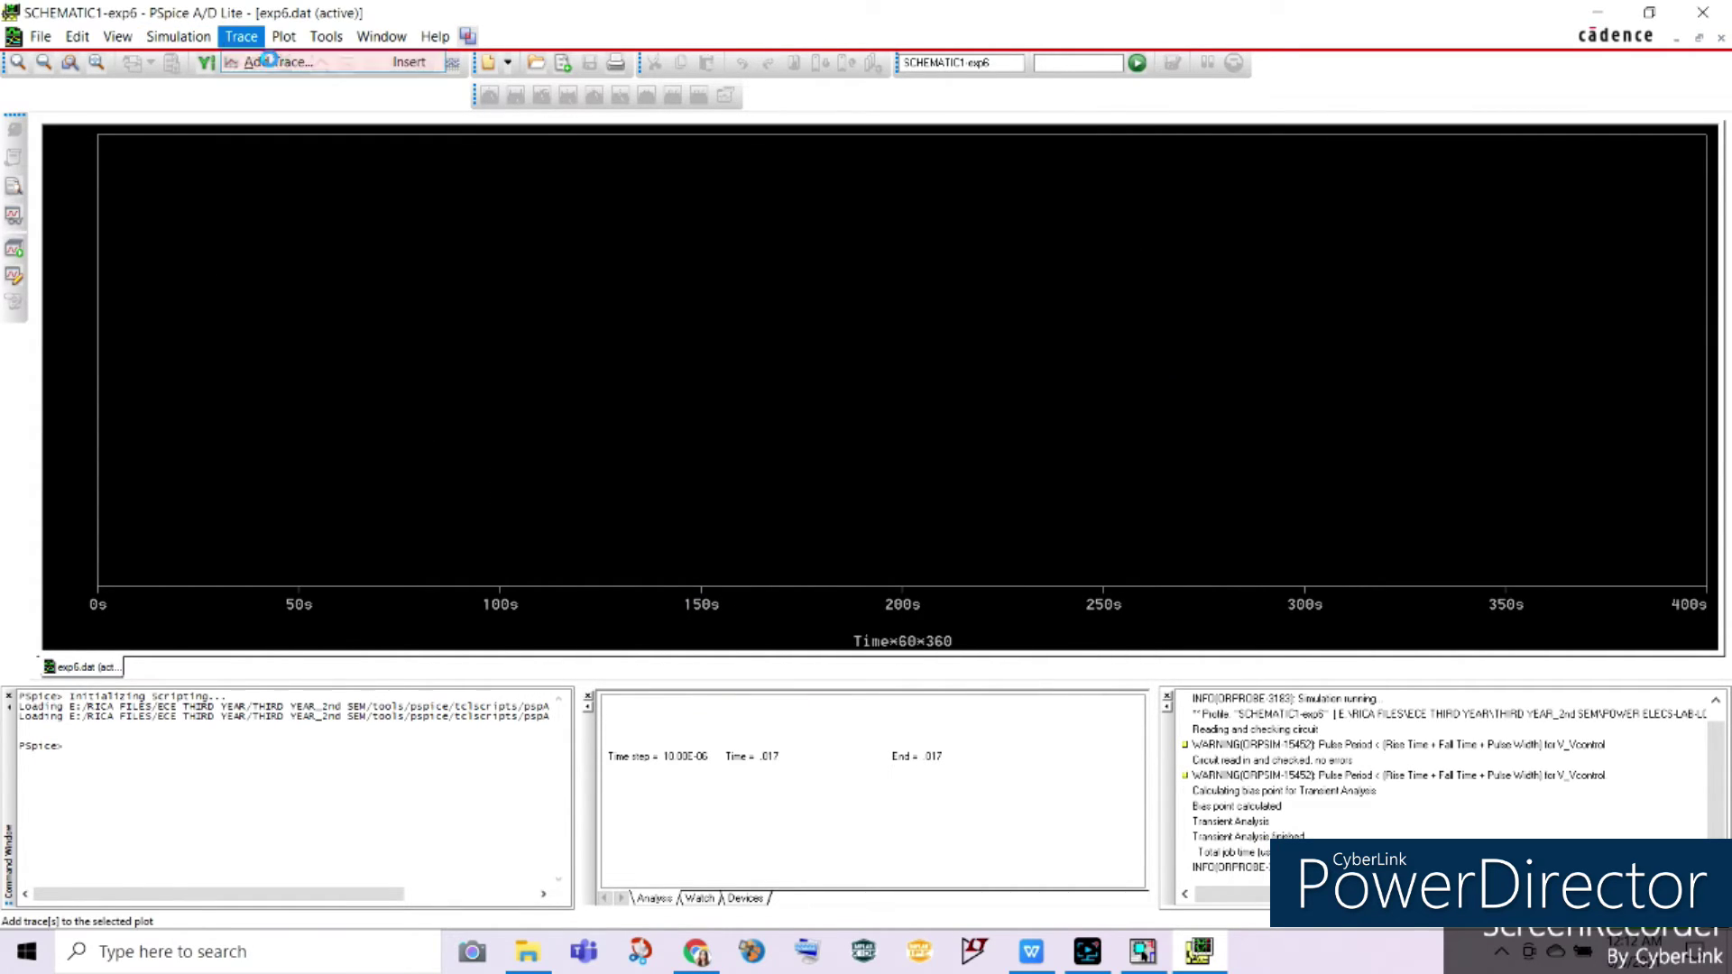
pyautogui.click(271, 63)
pyautogui.click(510, 335)
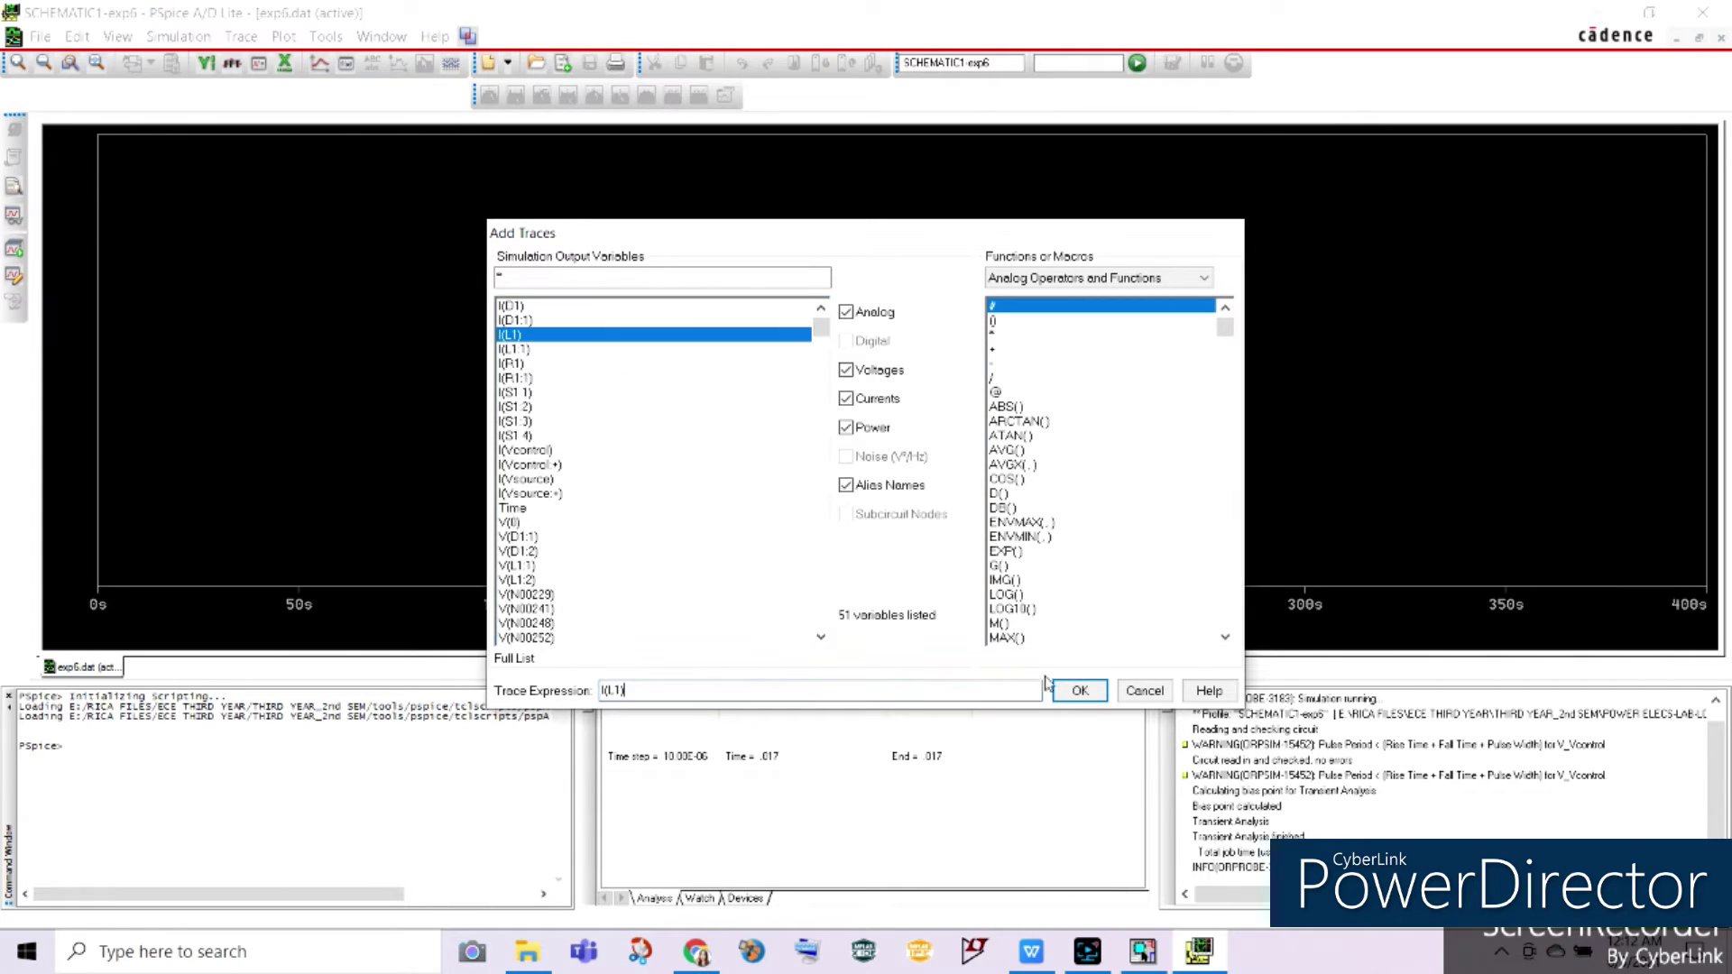
pyautogui.press('Return')
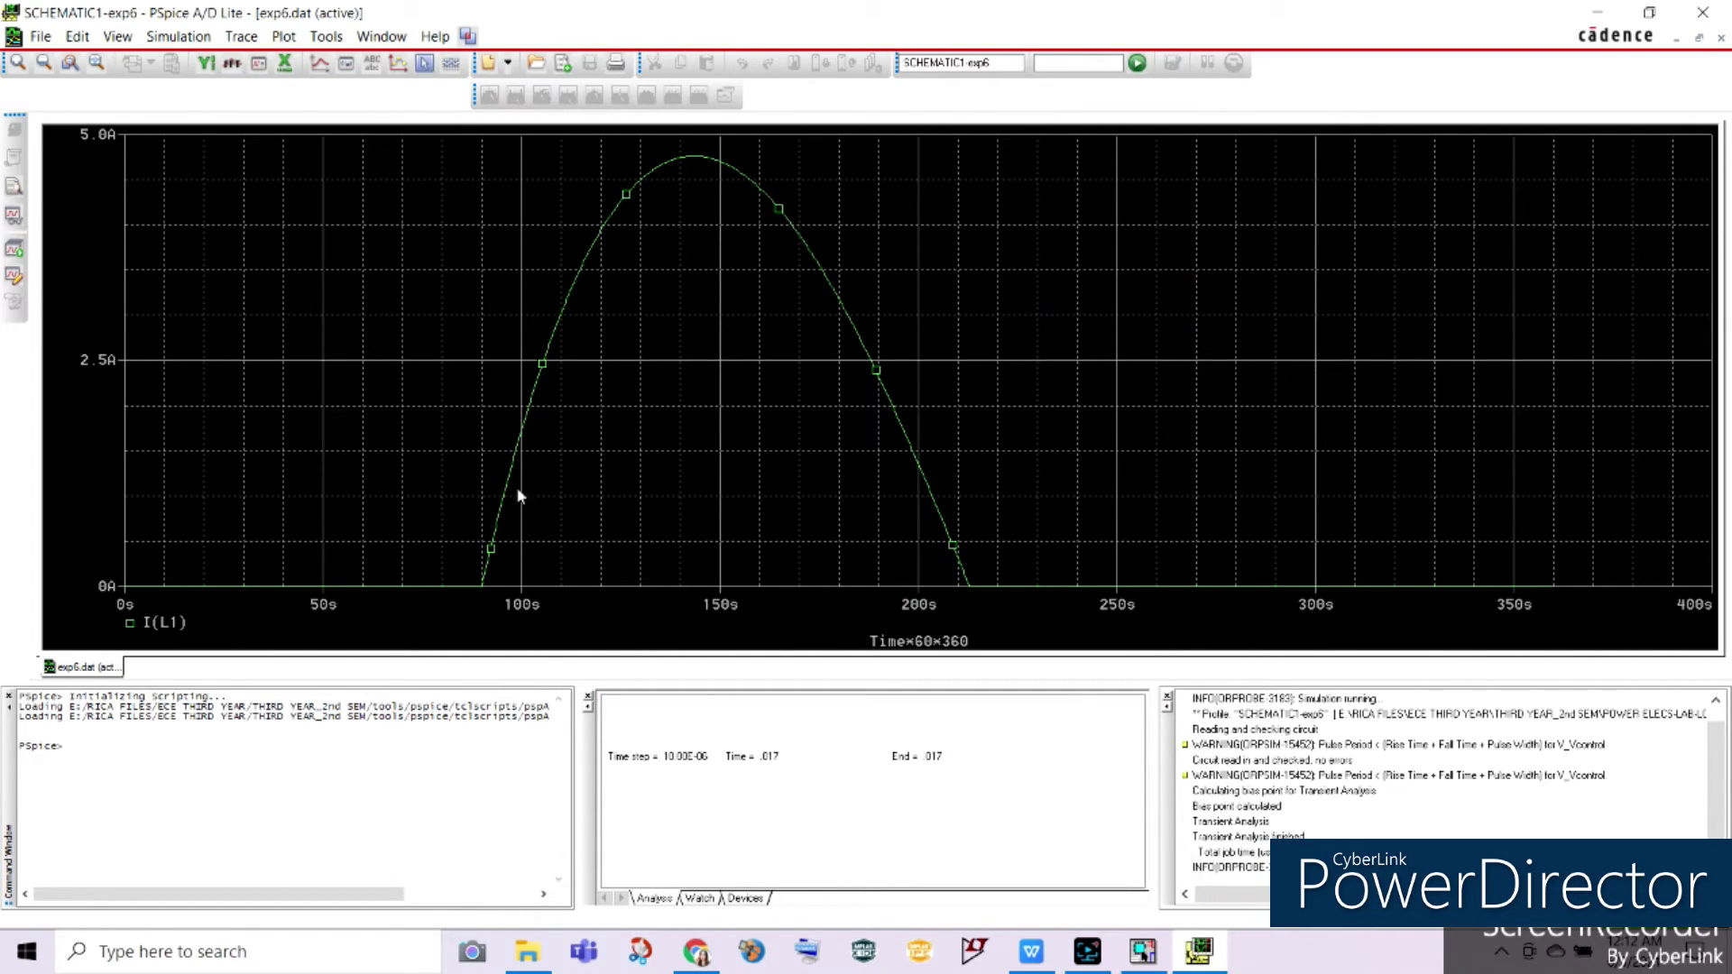
pyautogui.click(241, 36)
pyautogui.click(271, 63)
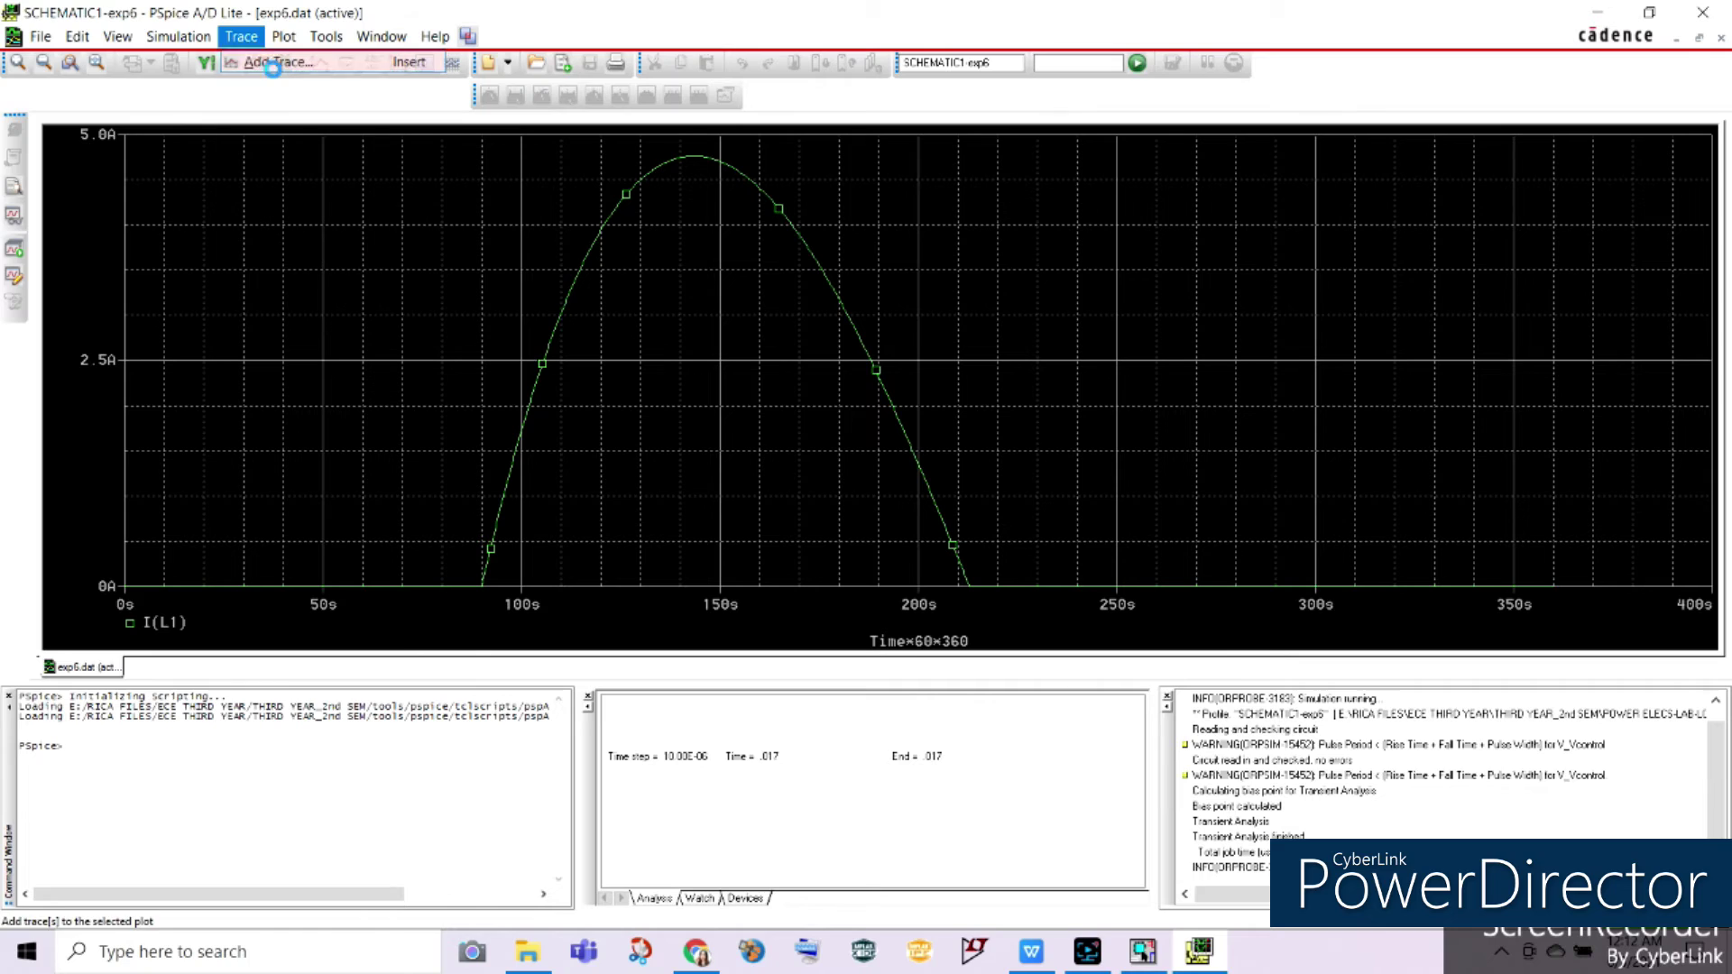
pyautogui.click(511, 364)
pyautogui.click(1080, 690)
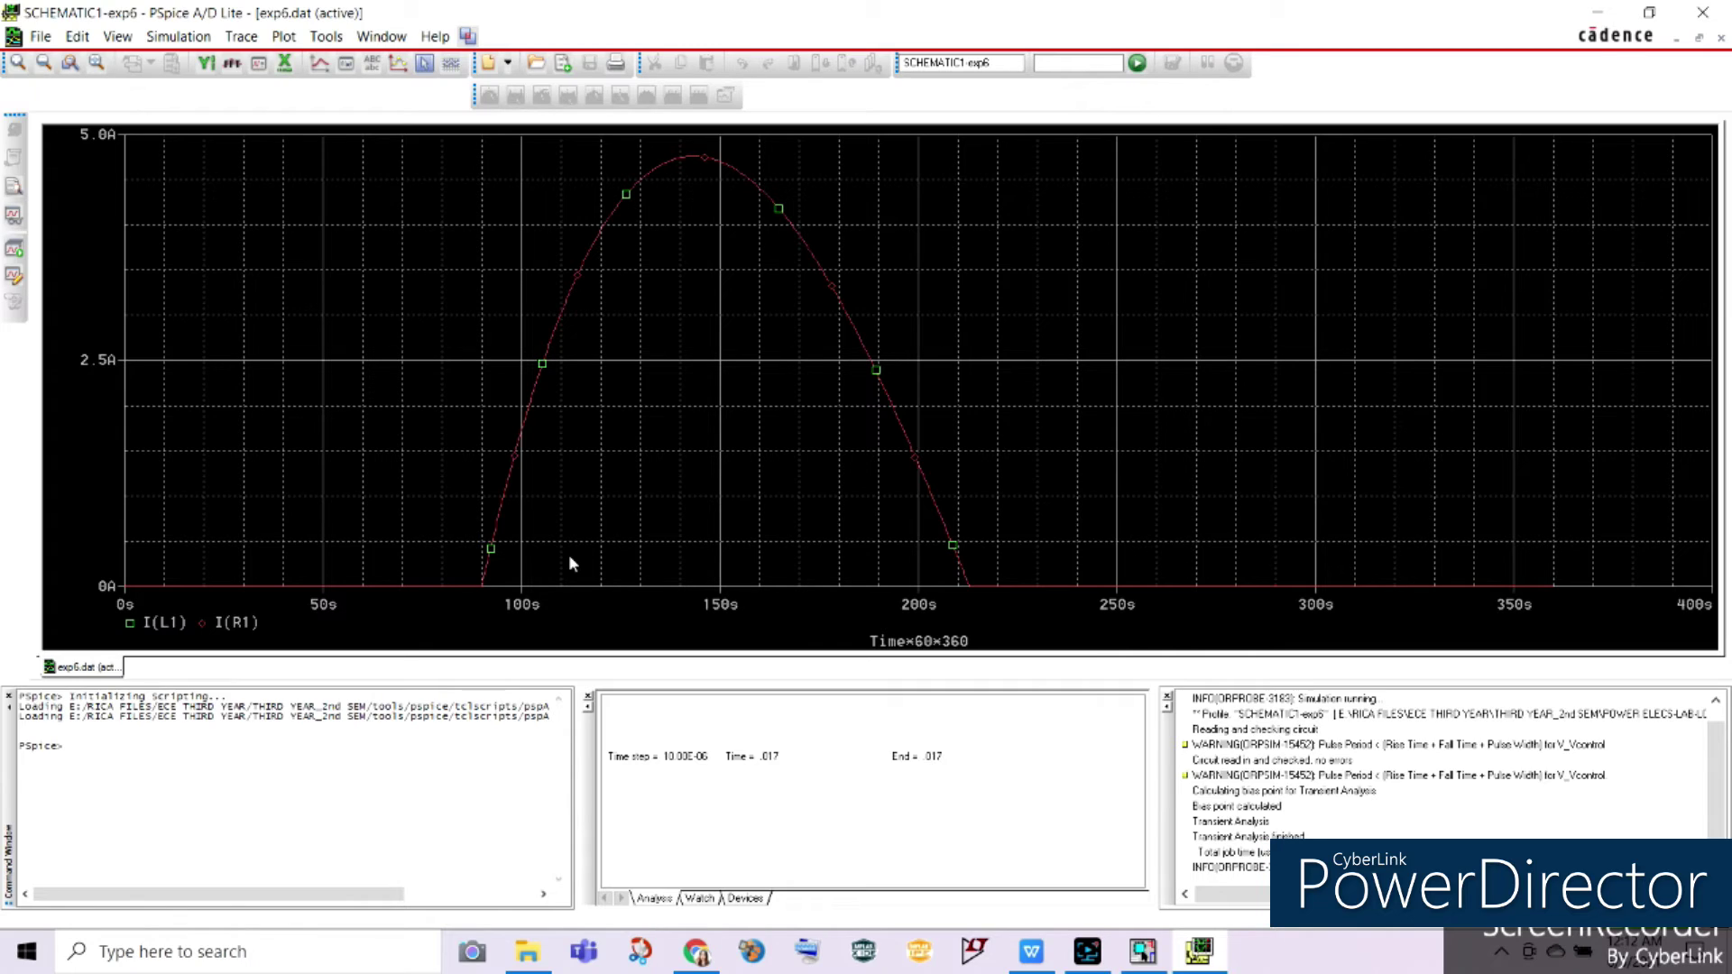
pyautogui.click(232, 623)
pyautogui.press('Delete')
pyautogui.click(171, 623)
pyautogui.press('Delete')
pyautogui.click(252, 36)
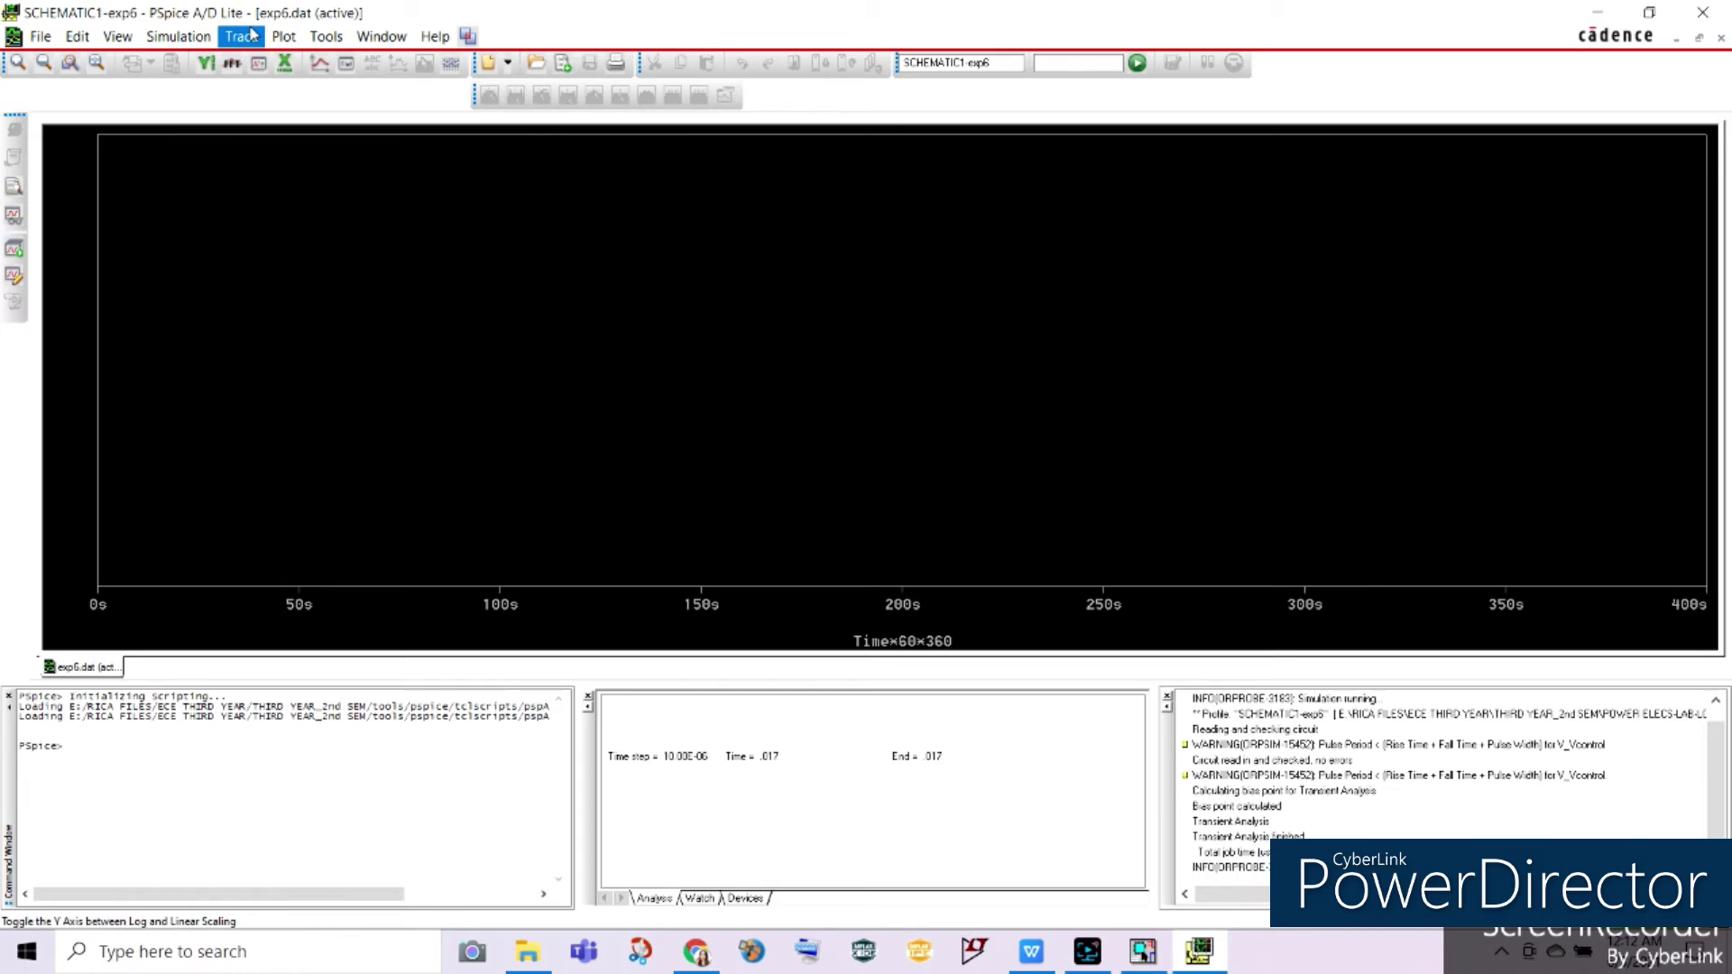
# Plot the average inductor current AVG(I(L1))
pyautogui.click(262, 62)
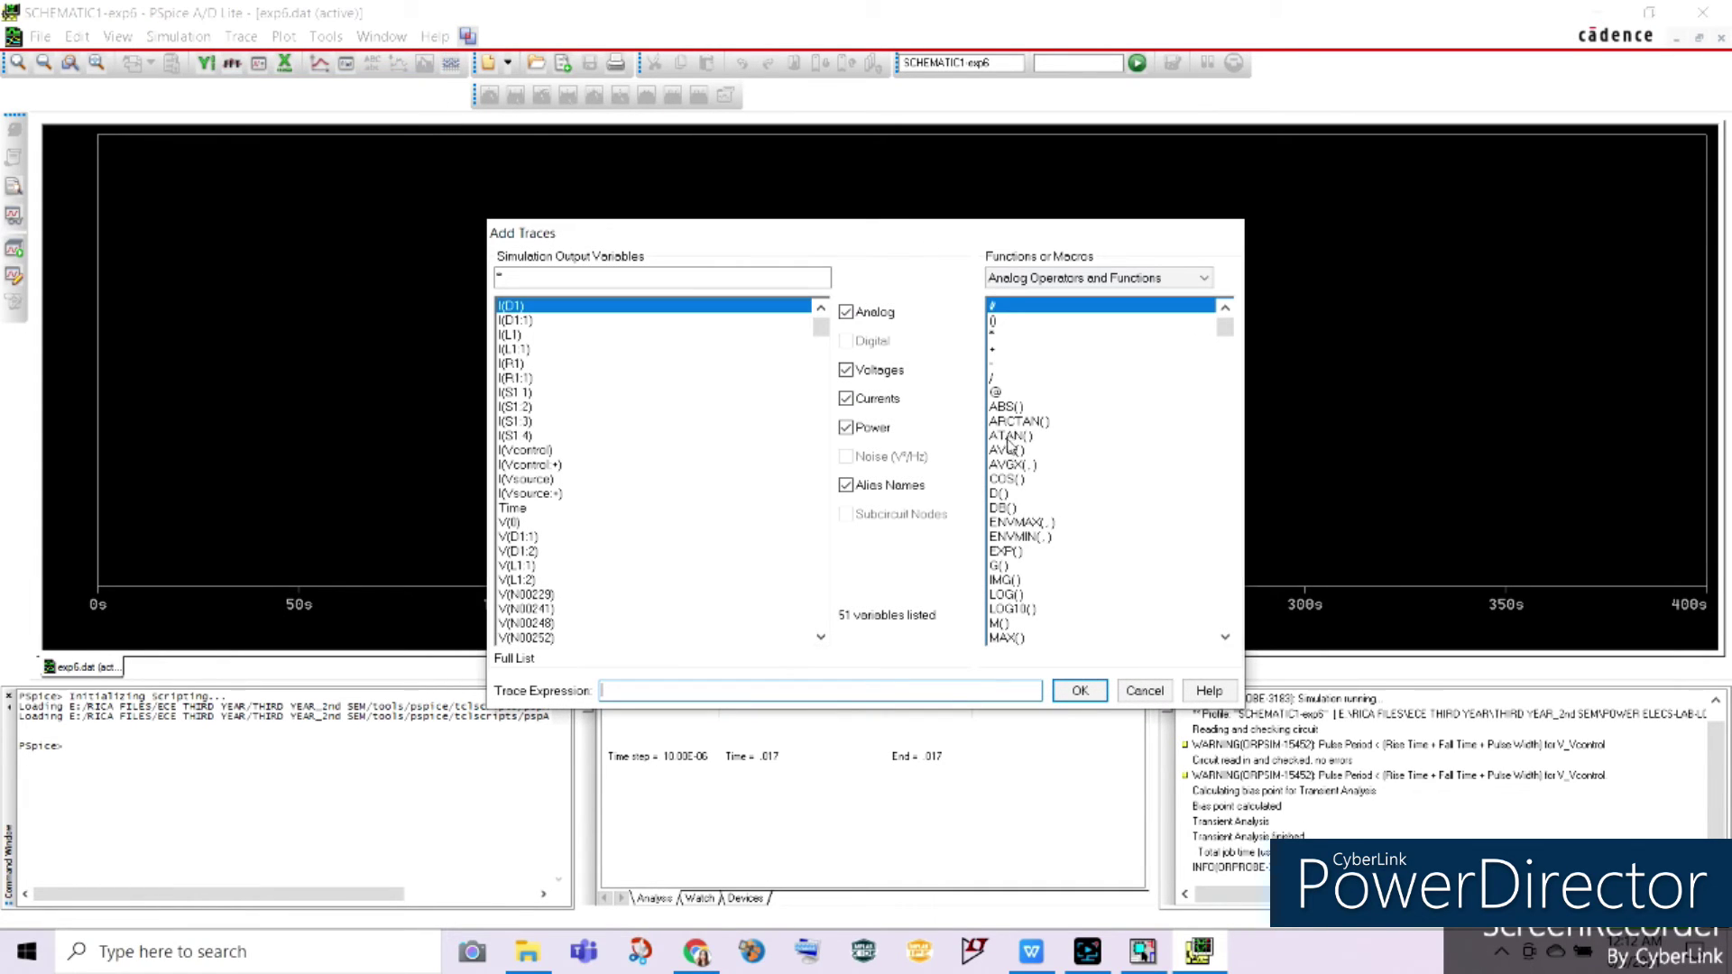
pyautogui.click(1002, 465)
pyautogui.click(1005, 450)
pyautogui.doubleClick(656, 690)
pyautogui.press('BackSpace')
pyautogui.click(1005, 451)
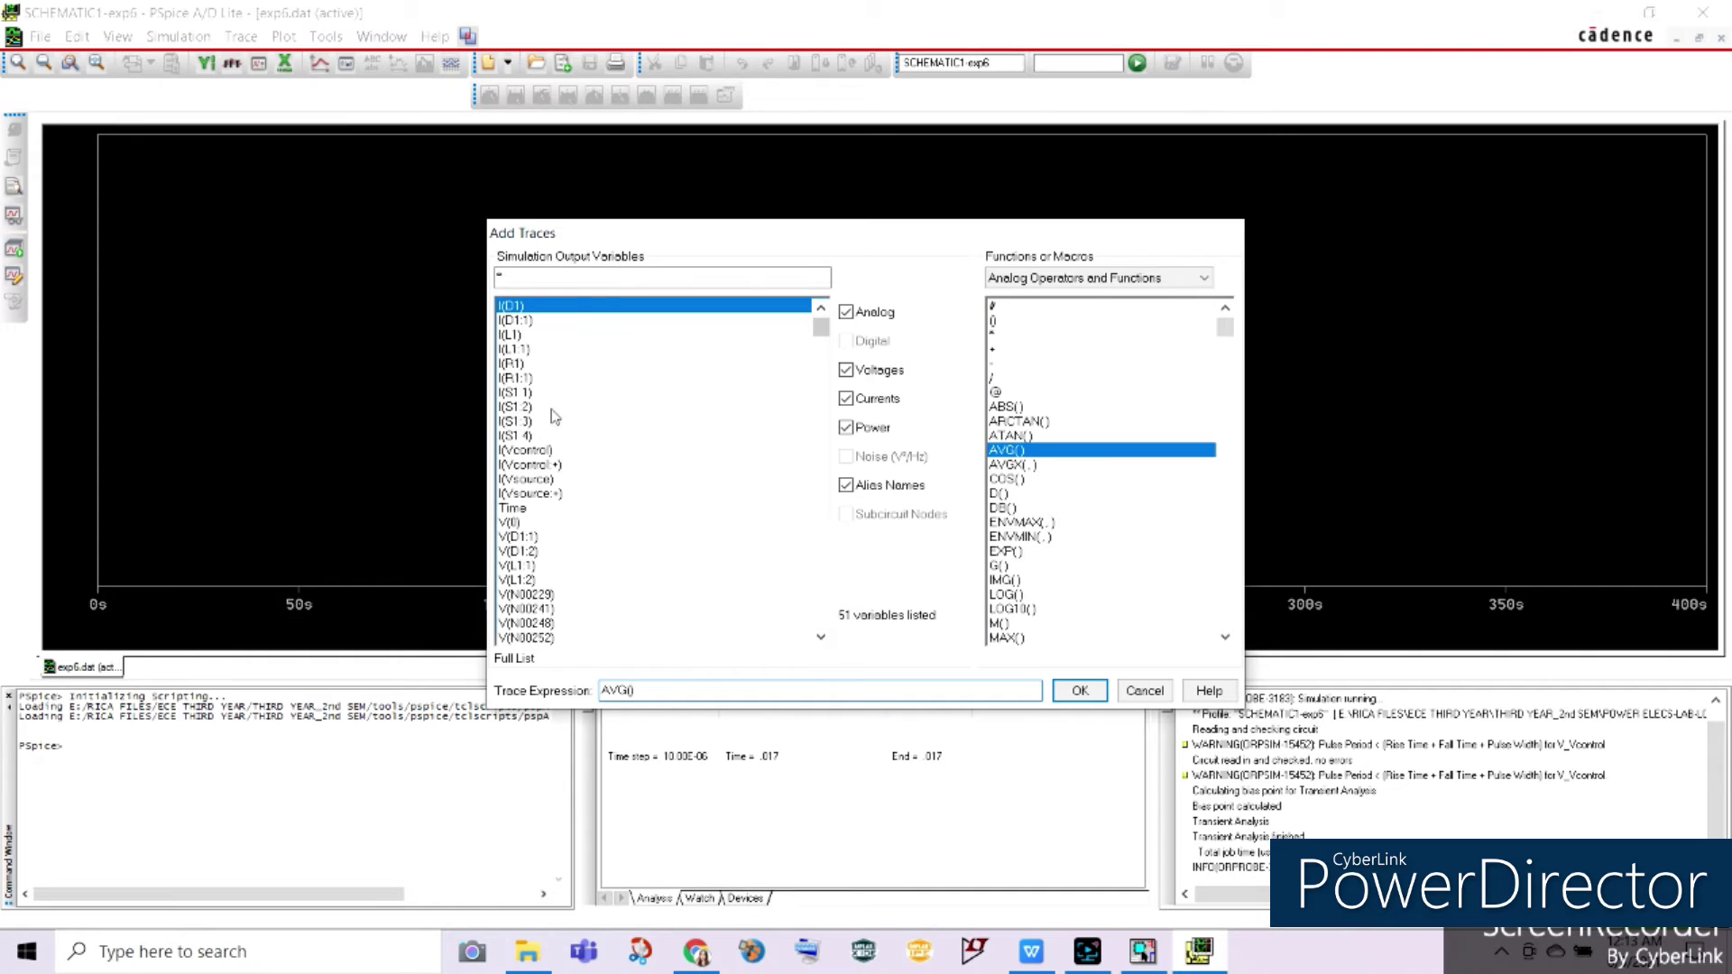
pyautogui.click(519, 335)
pyautogui.click(1078, 690)
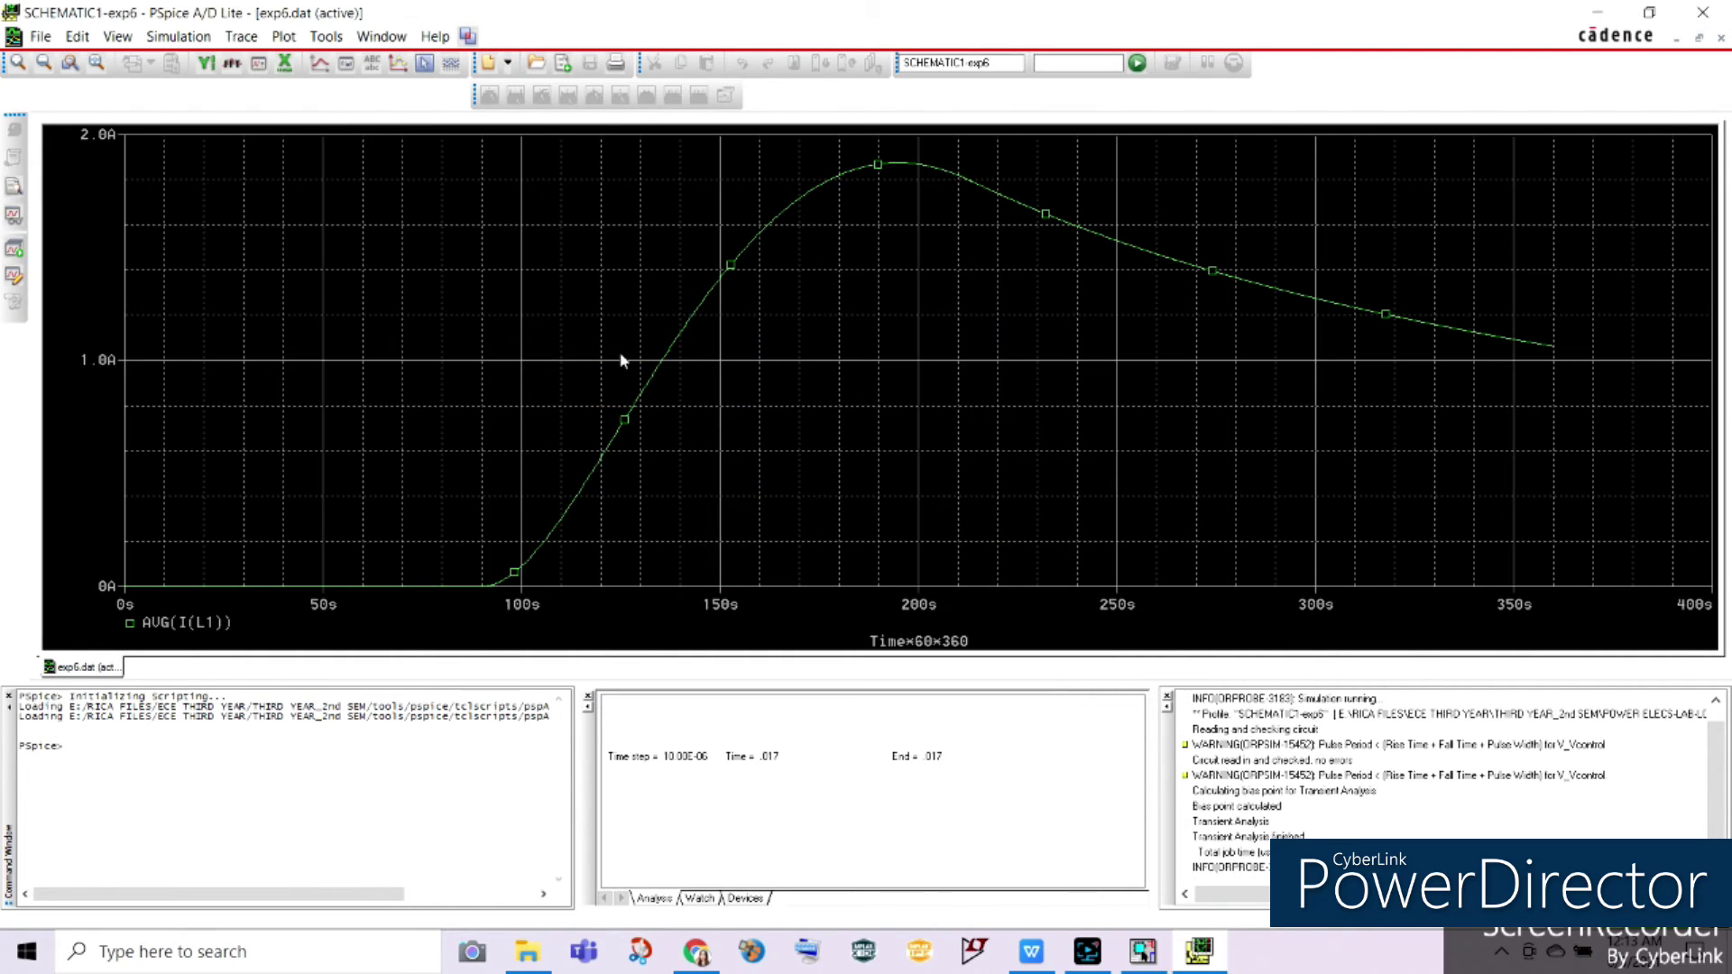
# Add the AVG(I(R1)) trace and turn on the cursor to read the values
pyautogui.click(240, 36)
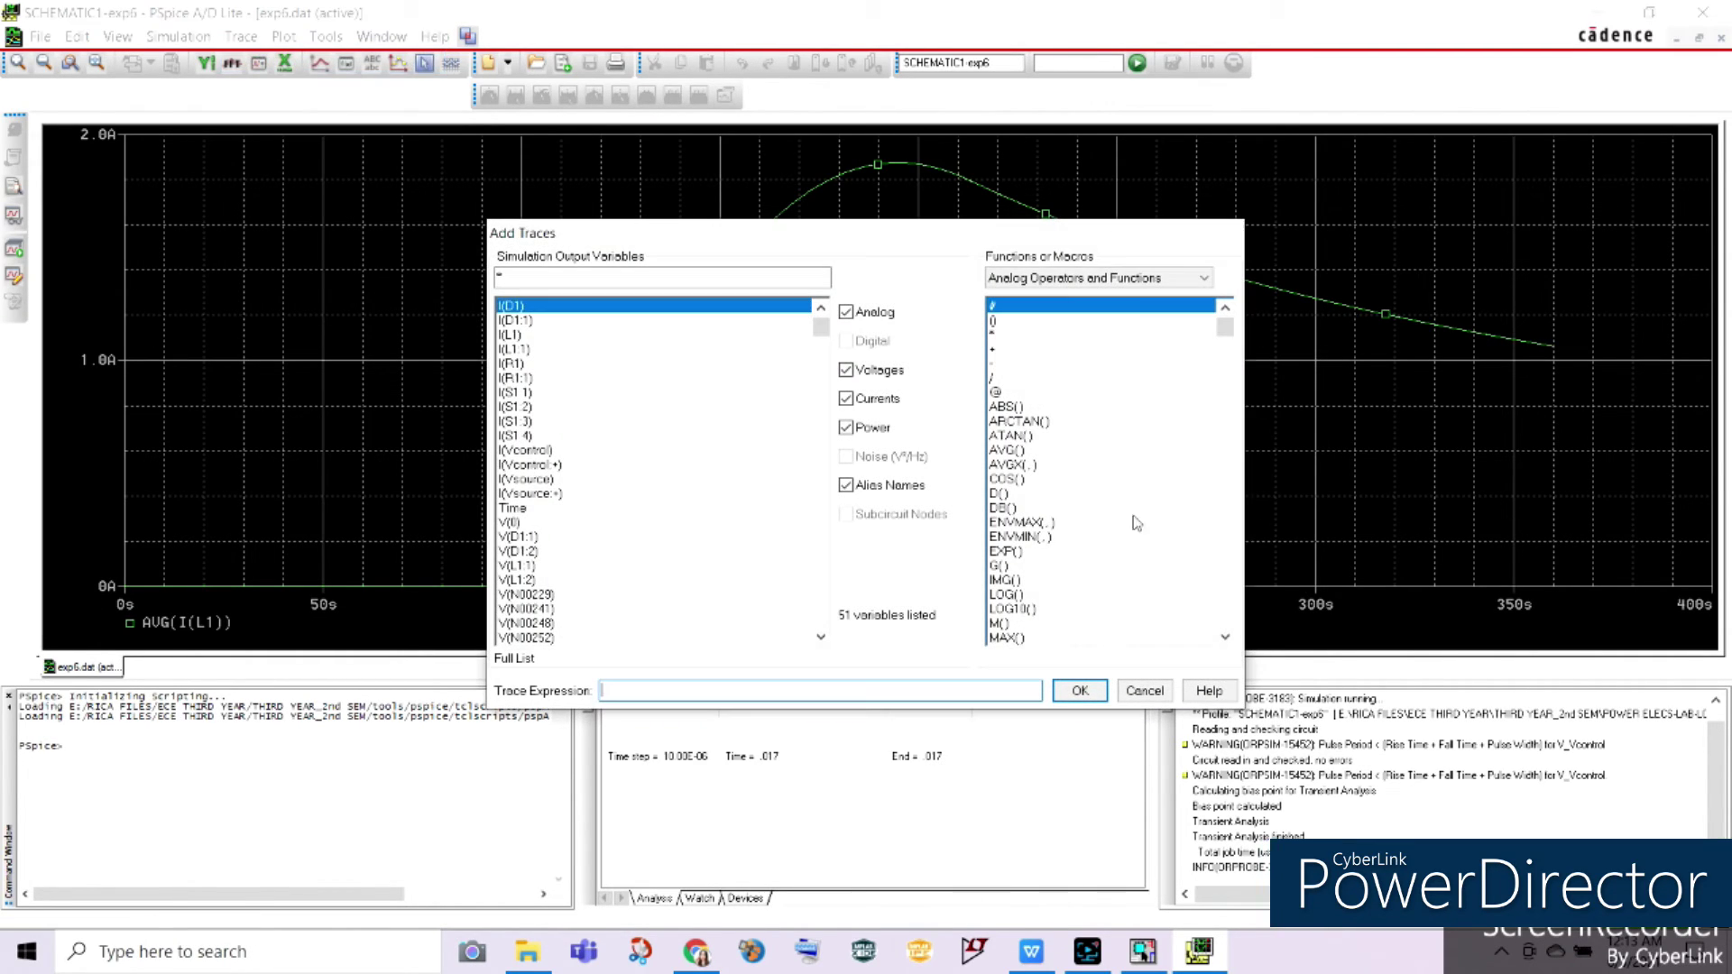
pyautogui.click(1009, 450)
pyautogui.click(515, 364)
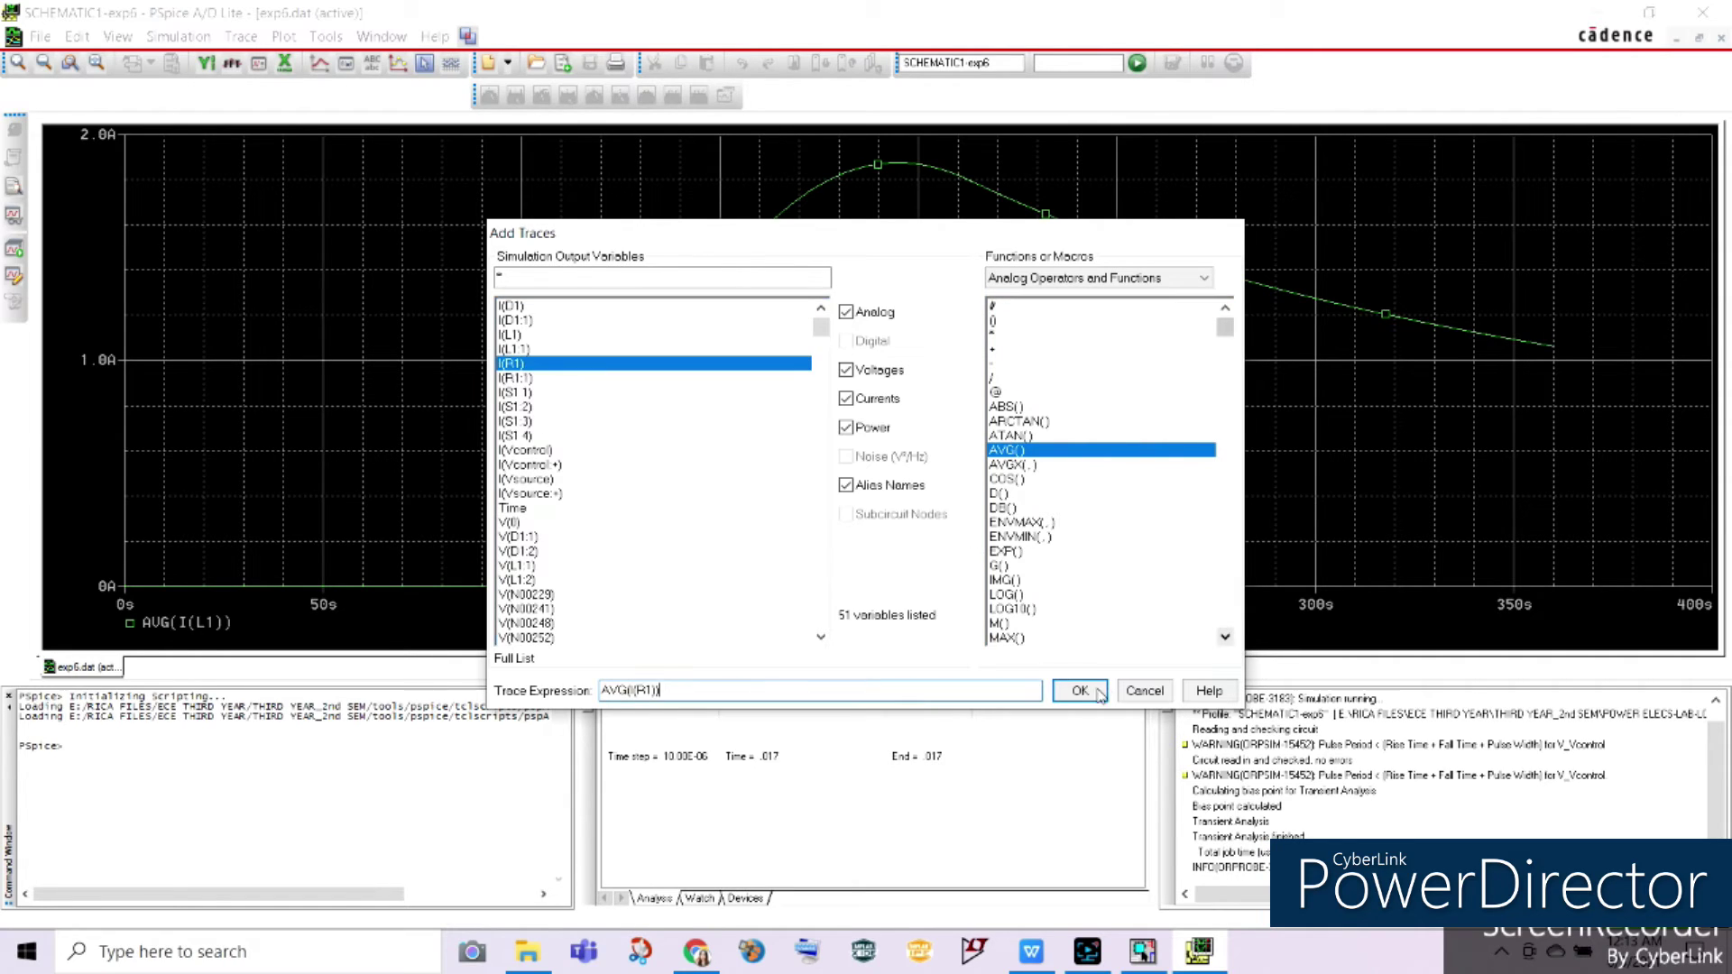
pyautogui.click(1081, 690)
pyautogui.click(424, 62)
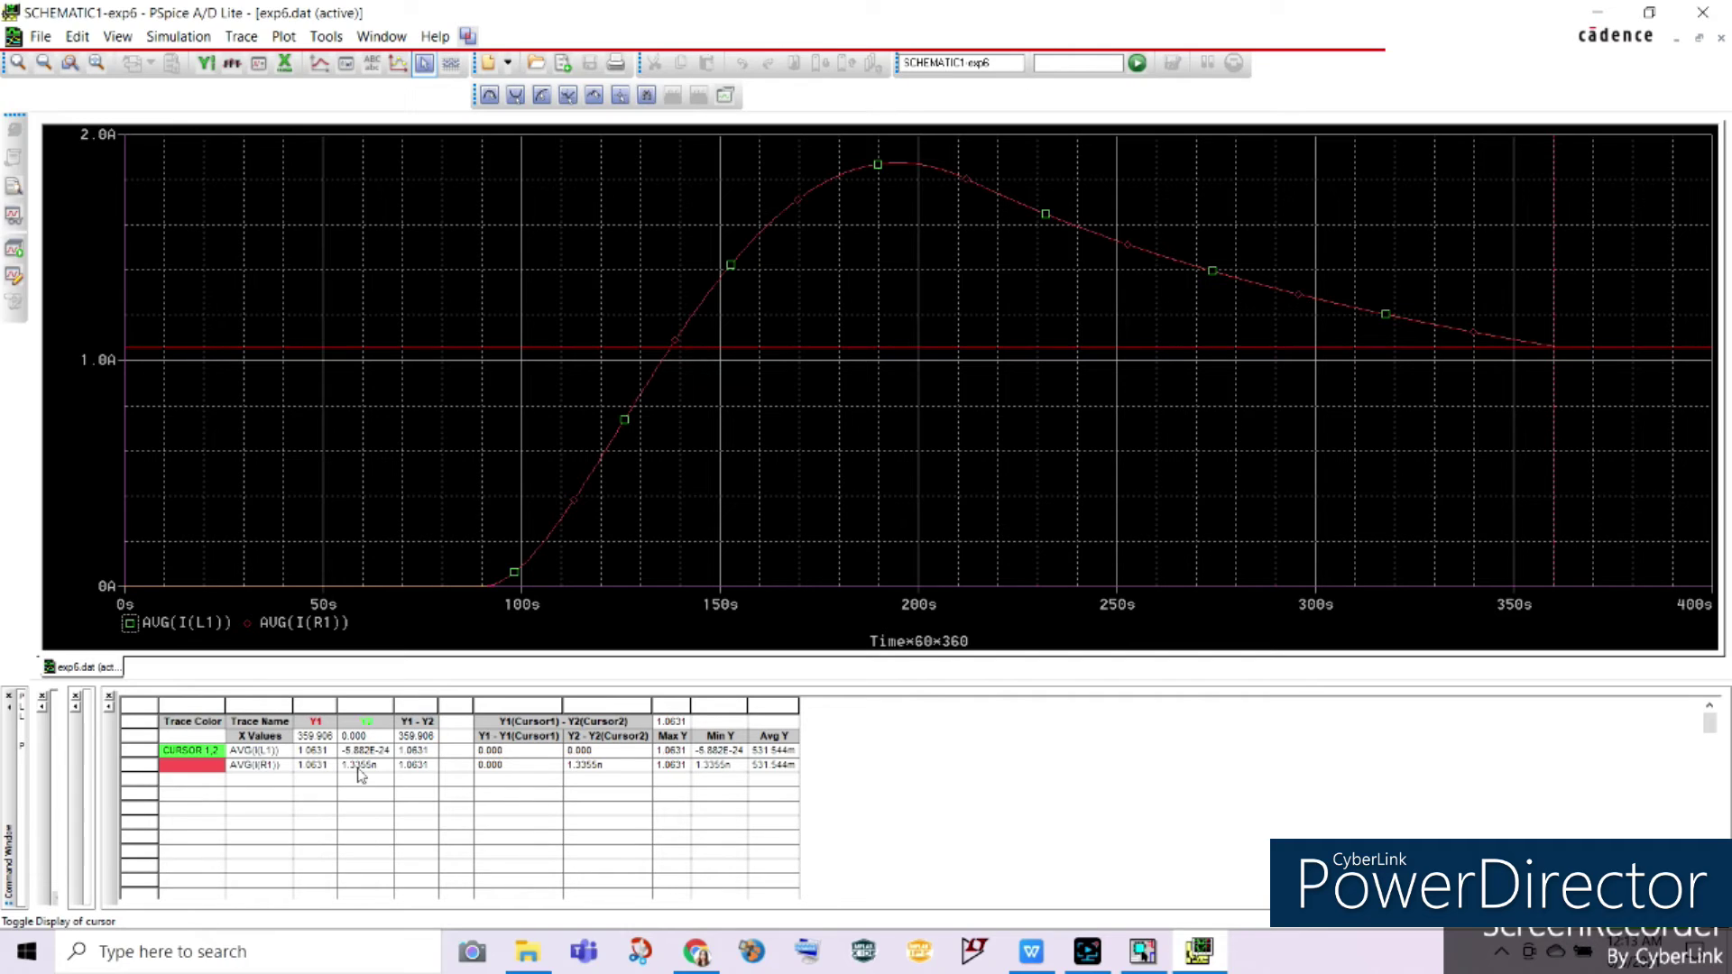
# Record 1.0631 A as the Alpha 90 average load current in the report
pyautogui.click(1041, 966)
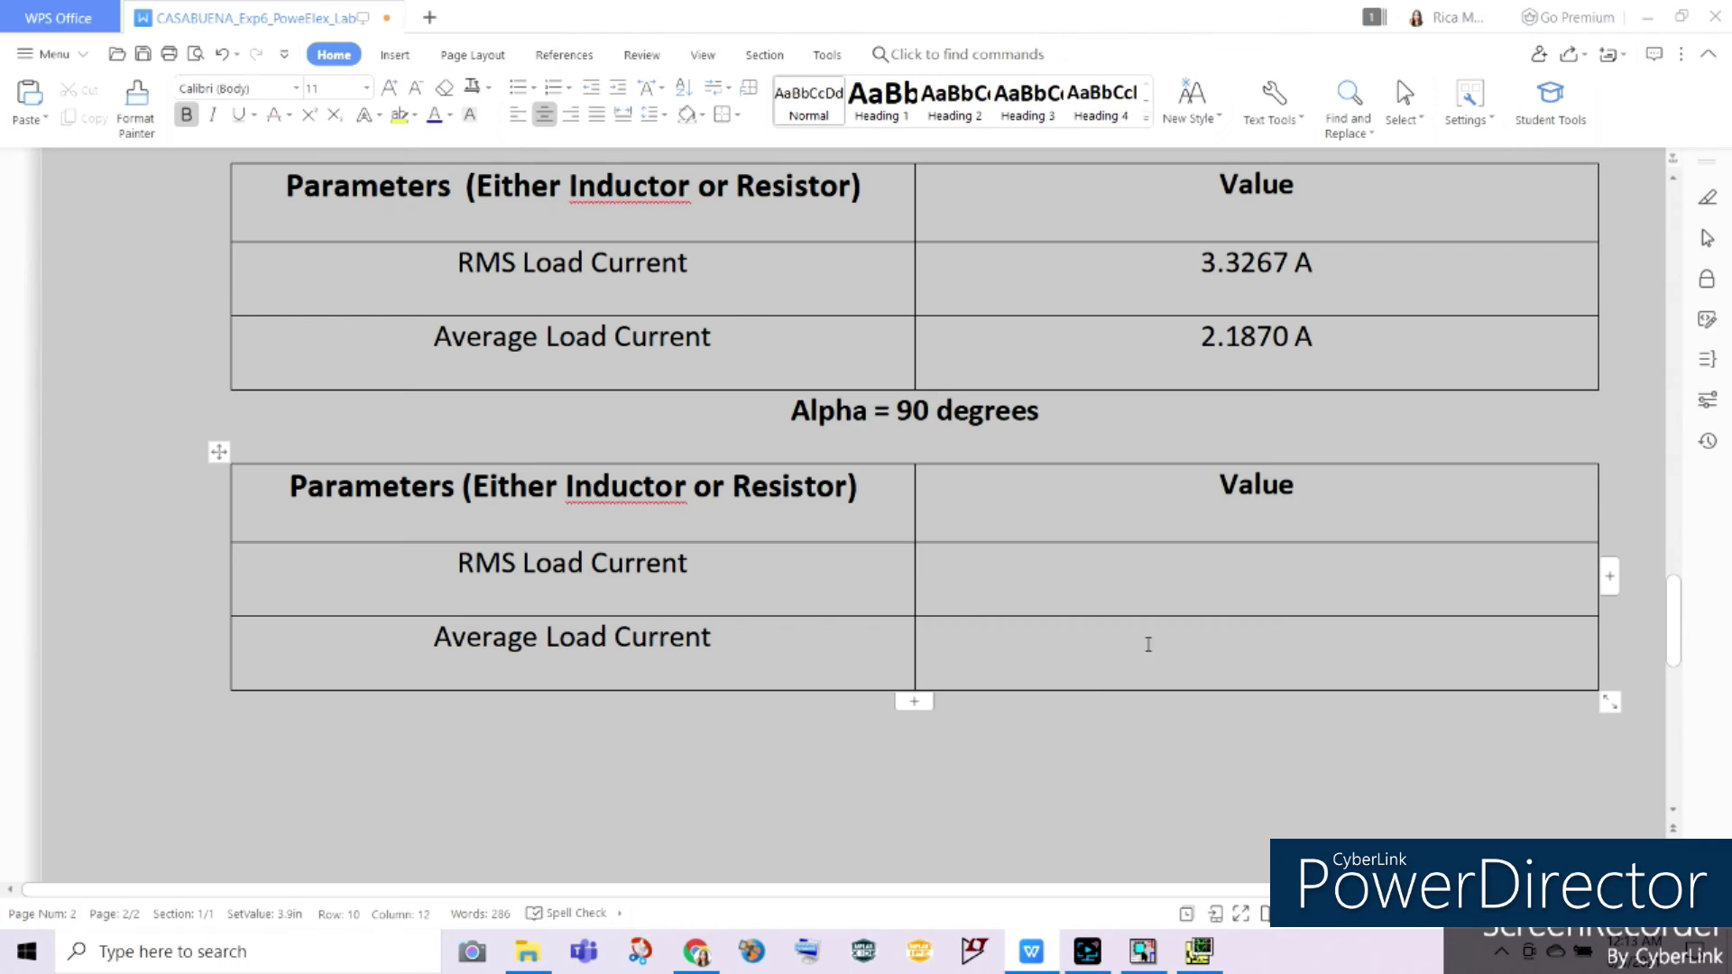
pyautogui.click(1259, 661)
pyautogui.write('1.0631')
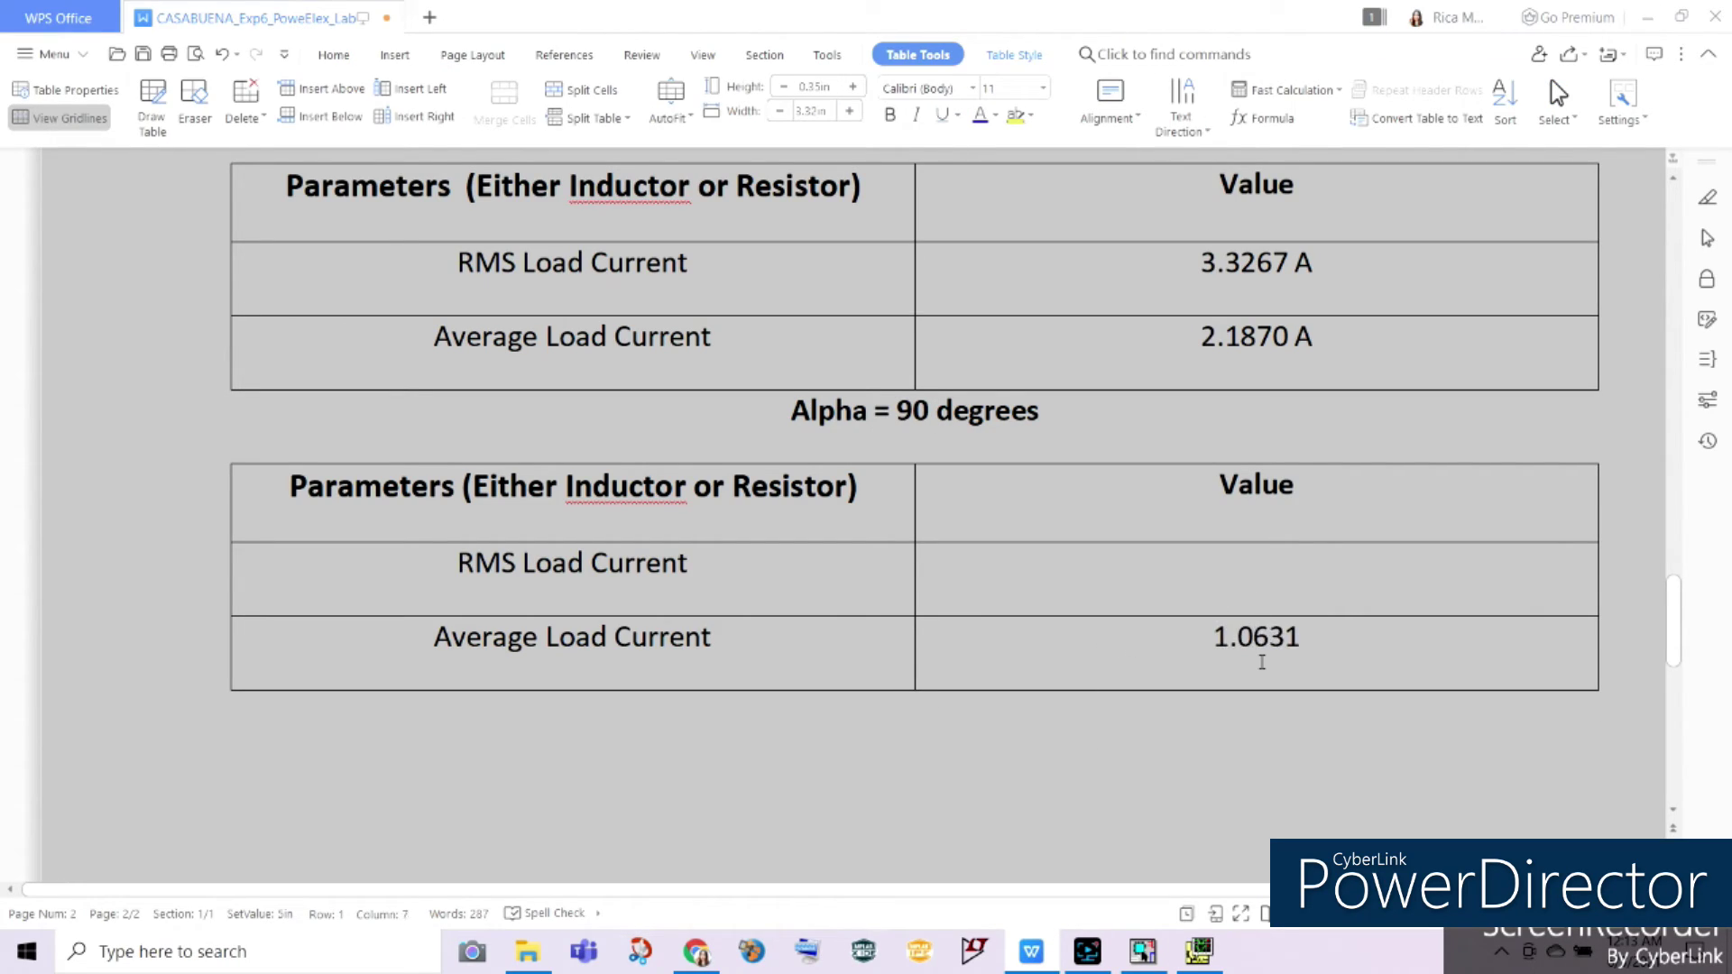
pyautogui.write(' A')
pyautogui.click(1199, 953)
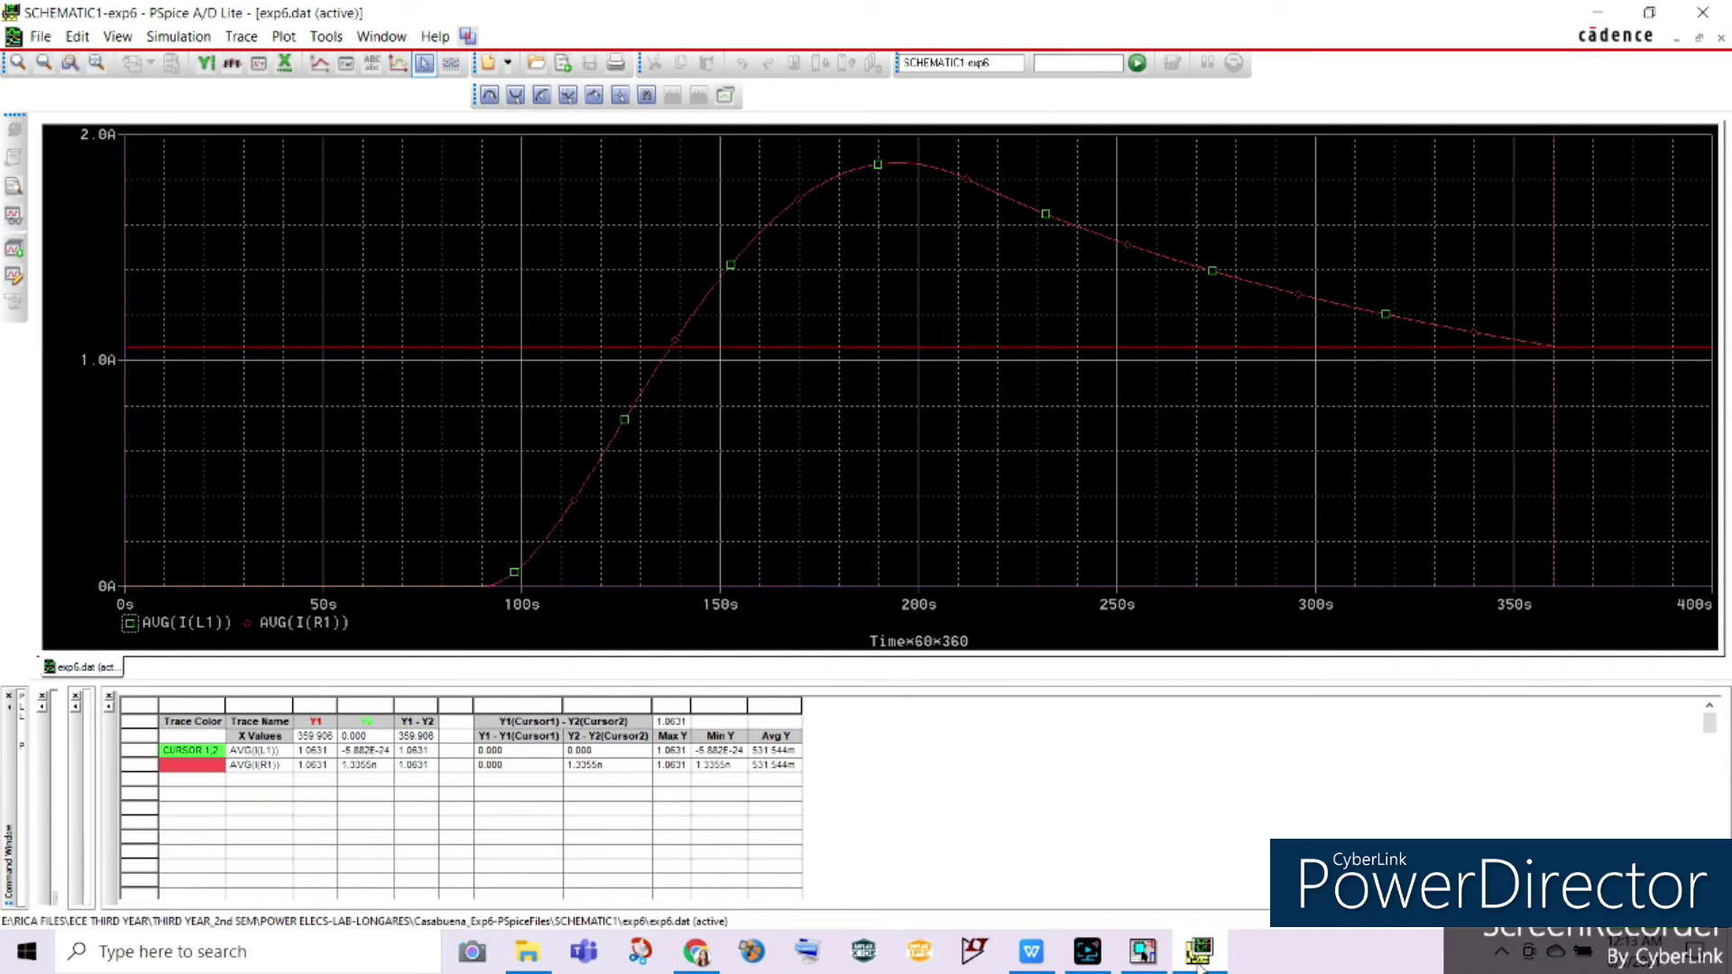
# Replace the AVG(I(R1)) trace with an RMS(I(L1)) trace
pyautogui.click(325, 625)
pyautogui.press('Delete')
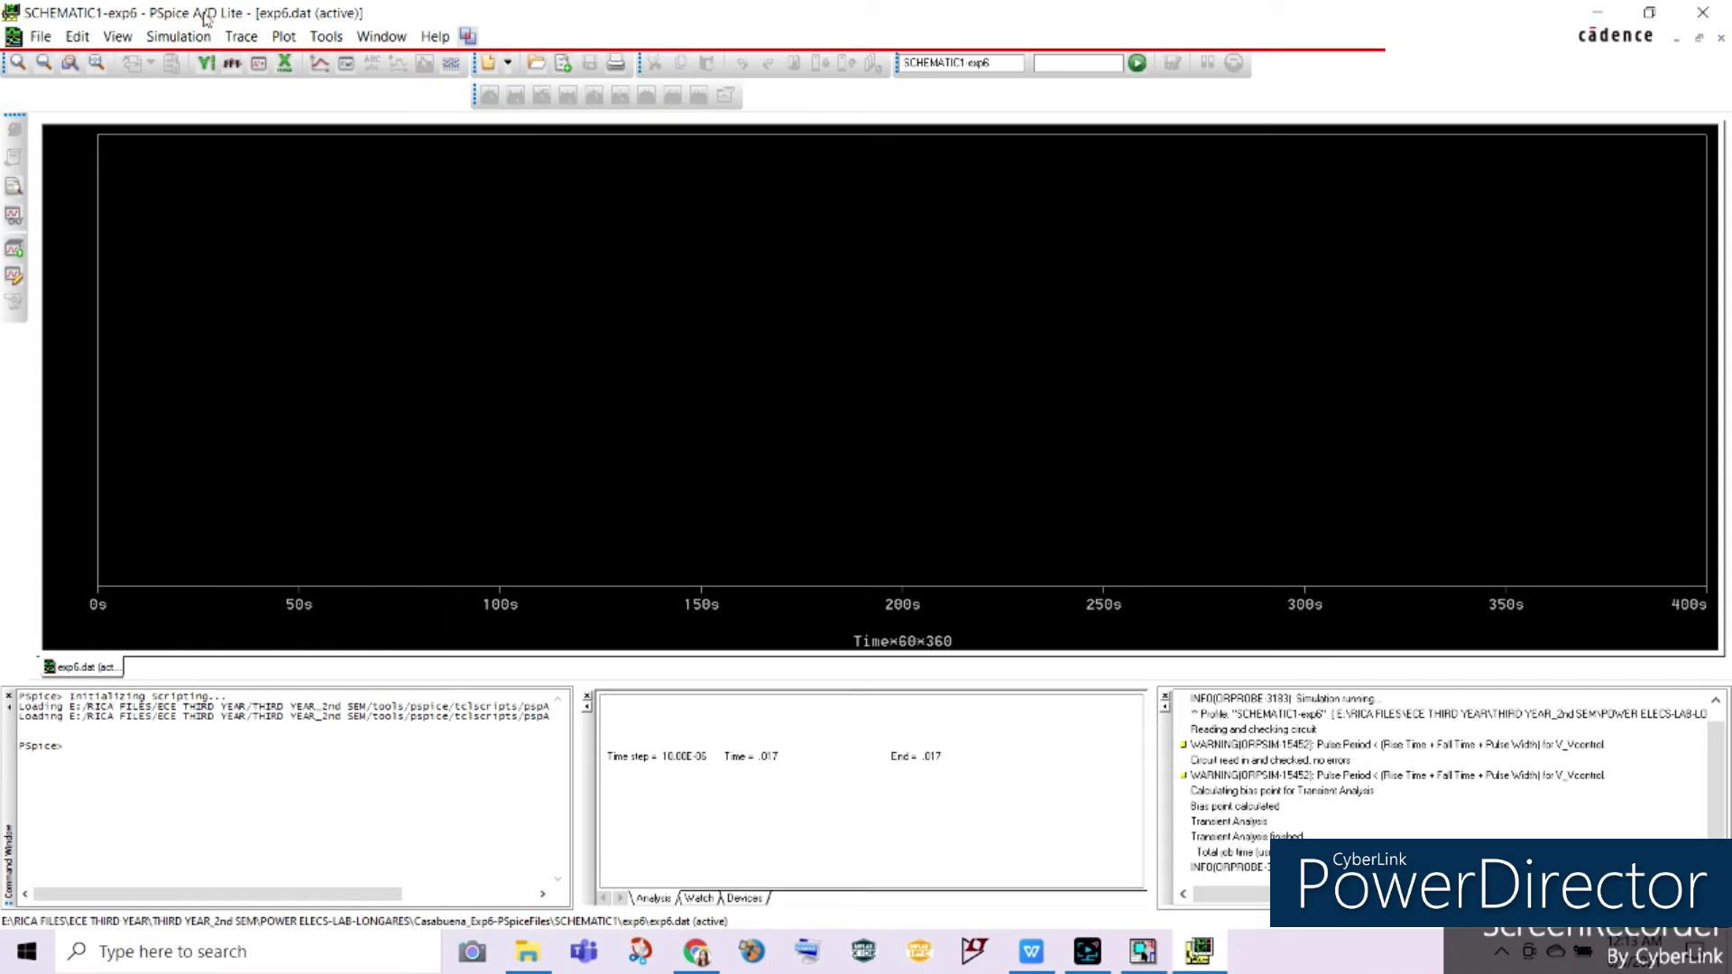
pyautogui.click(241, 36)
pyautogui.click(241, 36)
pyautogui.click(241, 36)
pyautogui.click(271, 57)
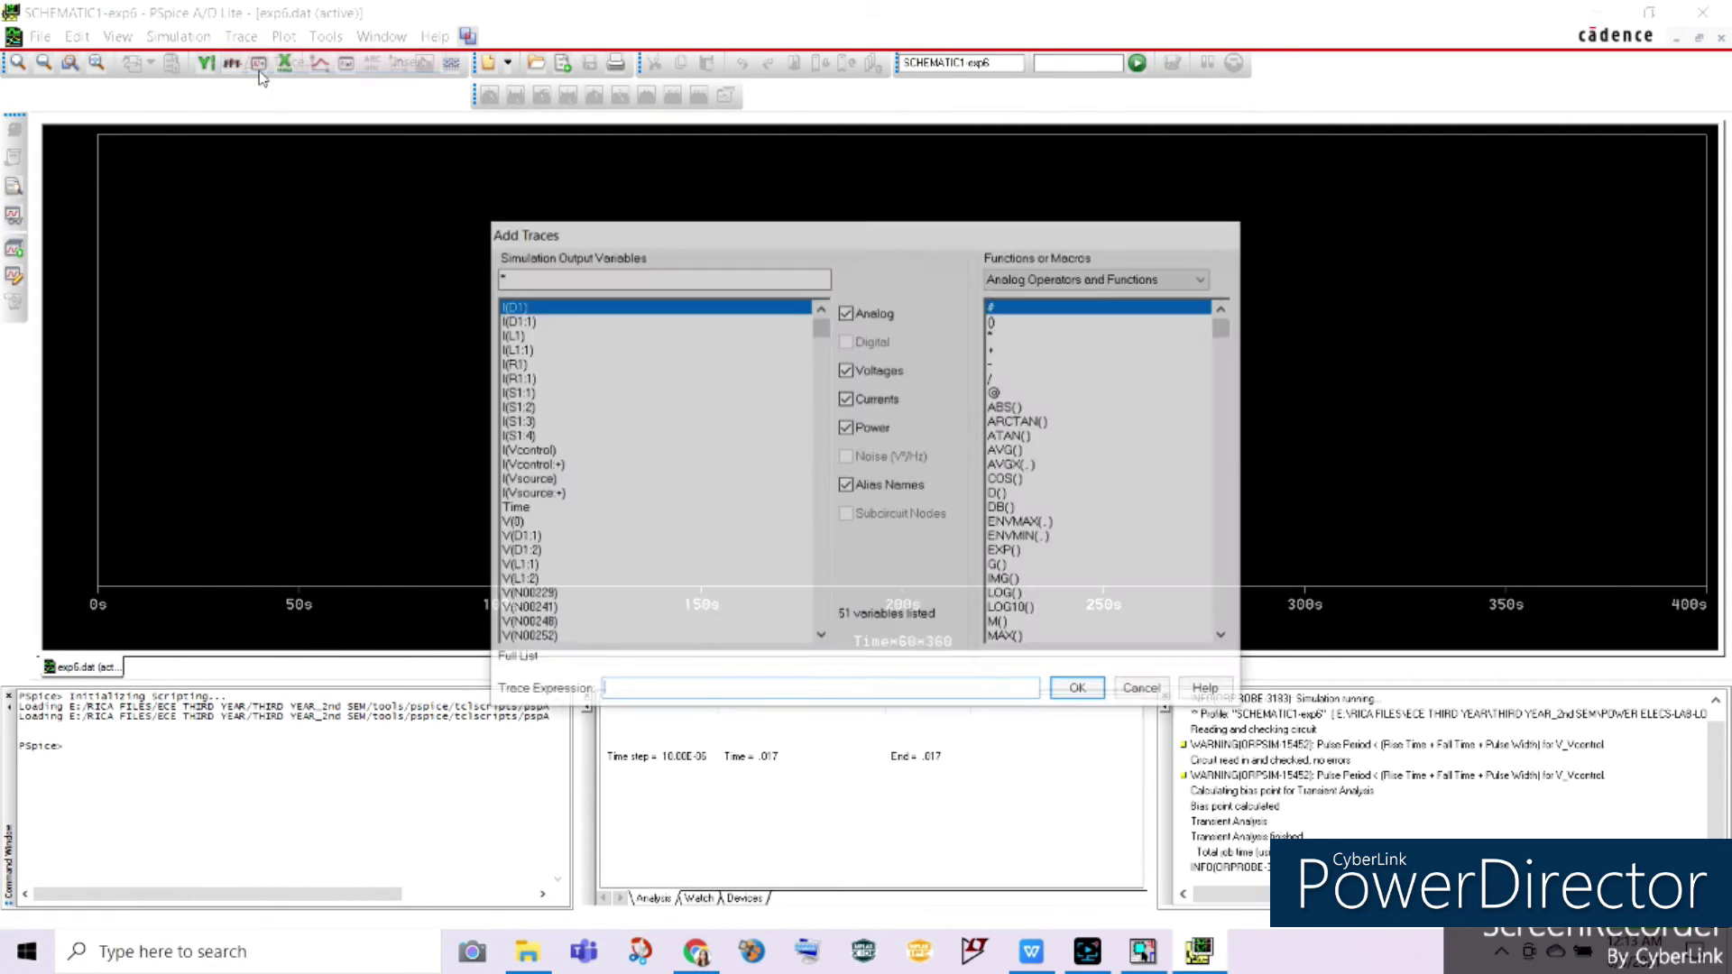
pyautogui.scroll(-3, 1166, 405)
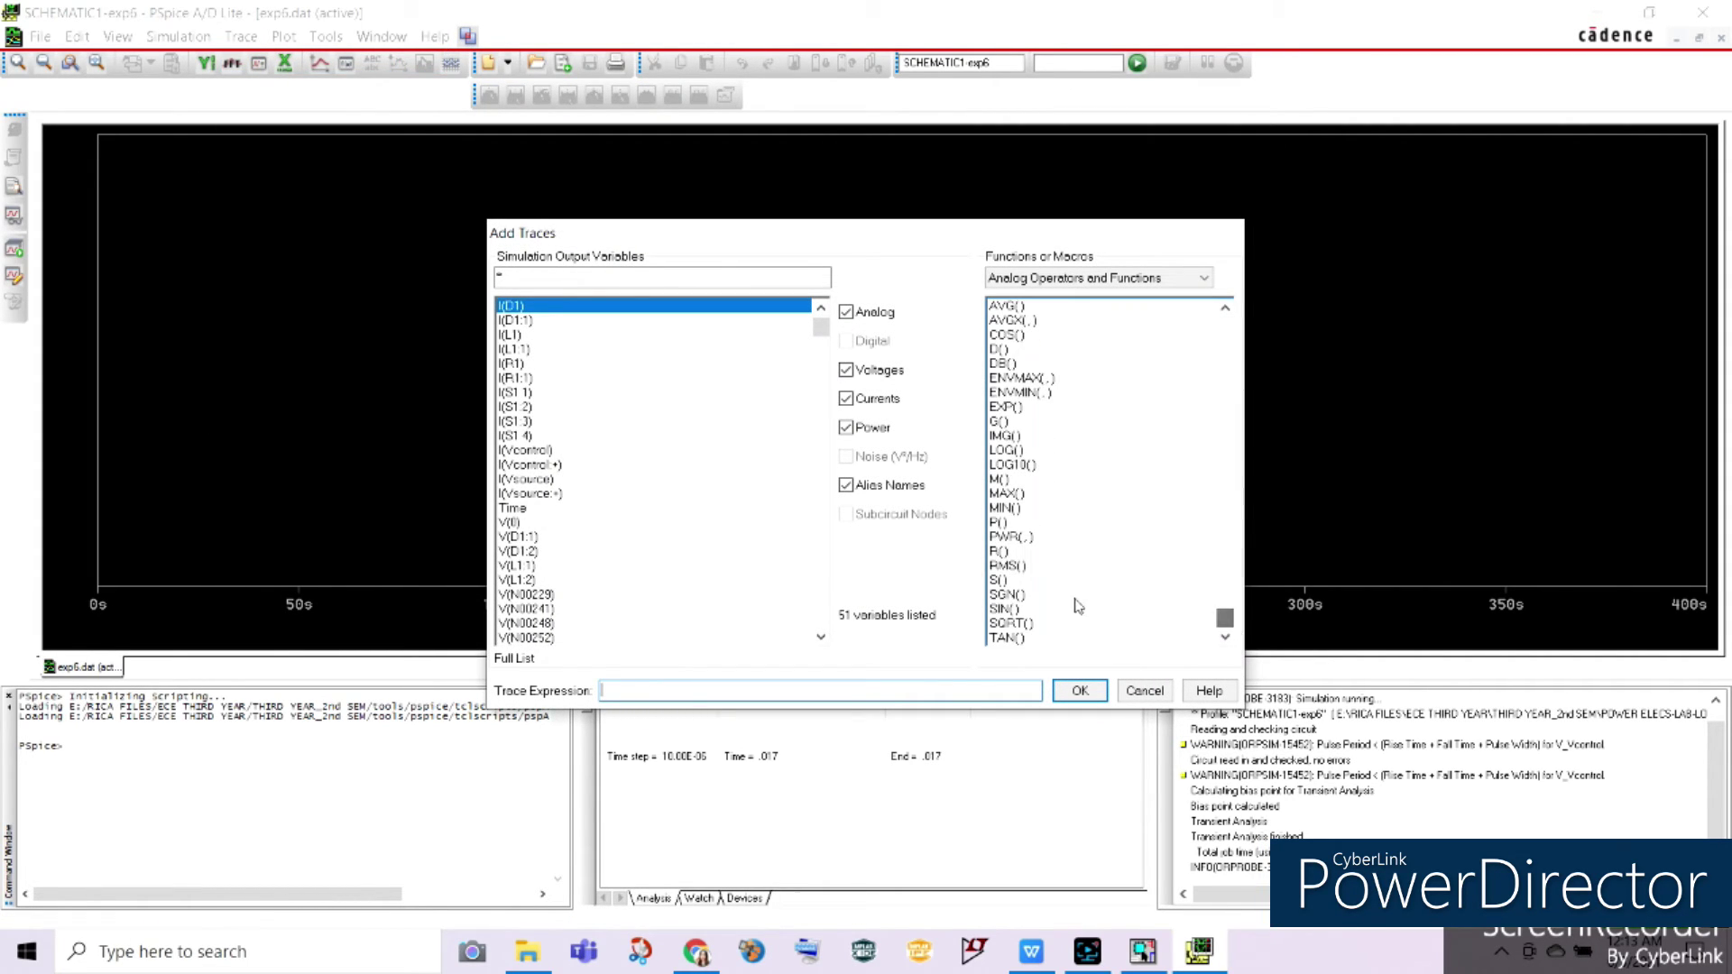
pyautogui.click(1011, 580)
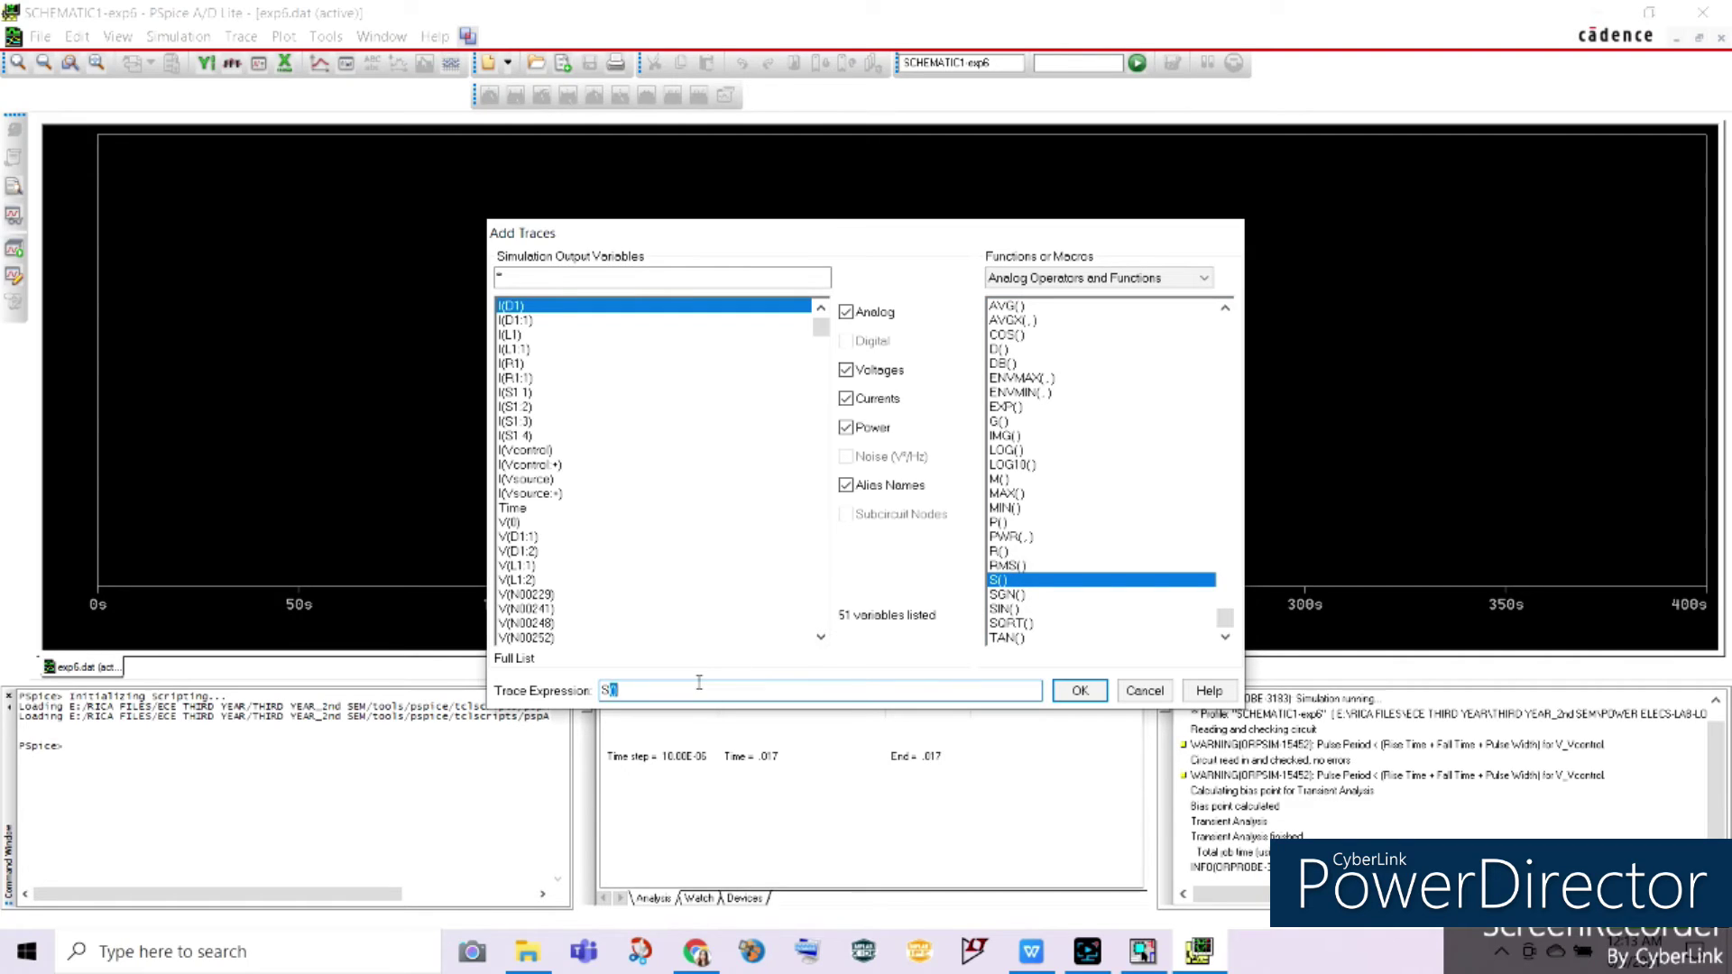
pyautogui.click(1006, 566)
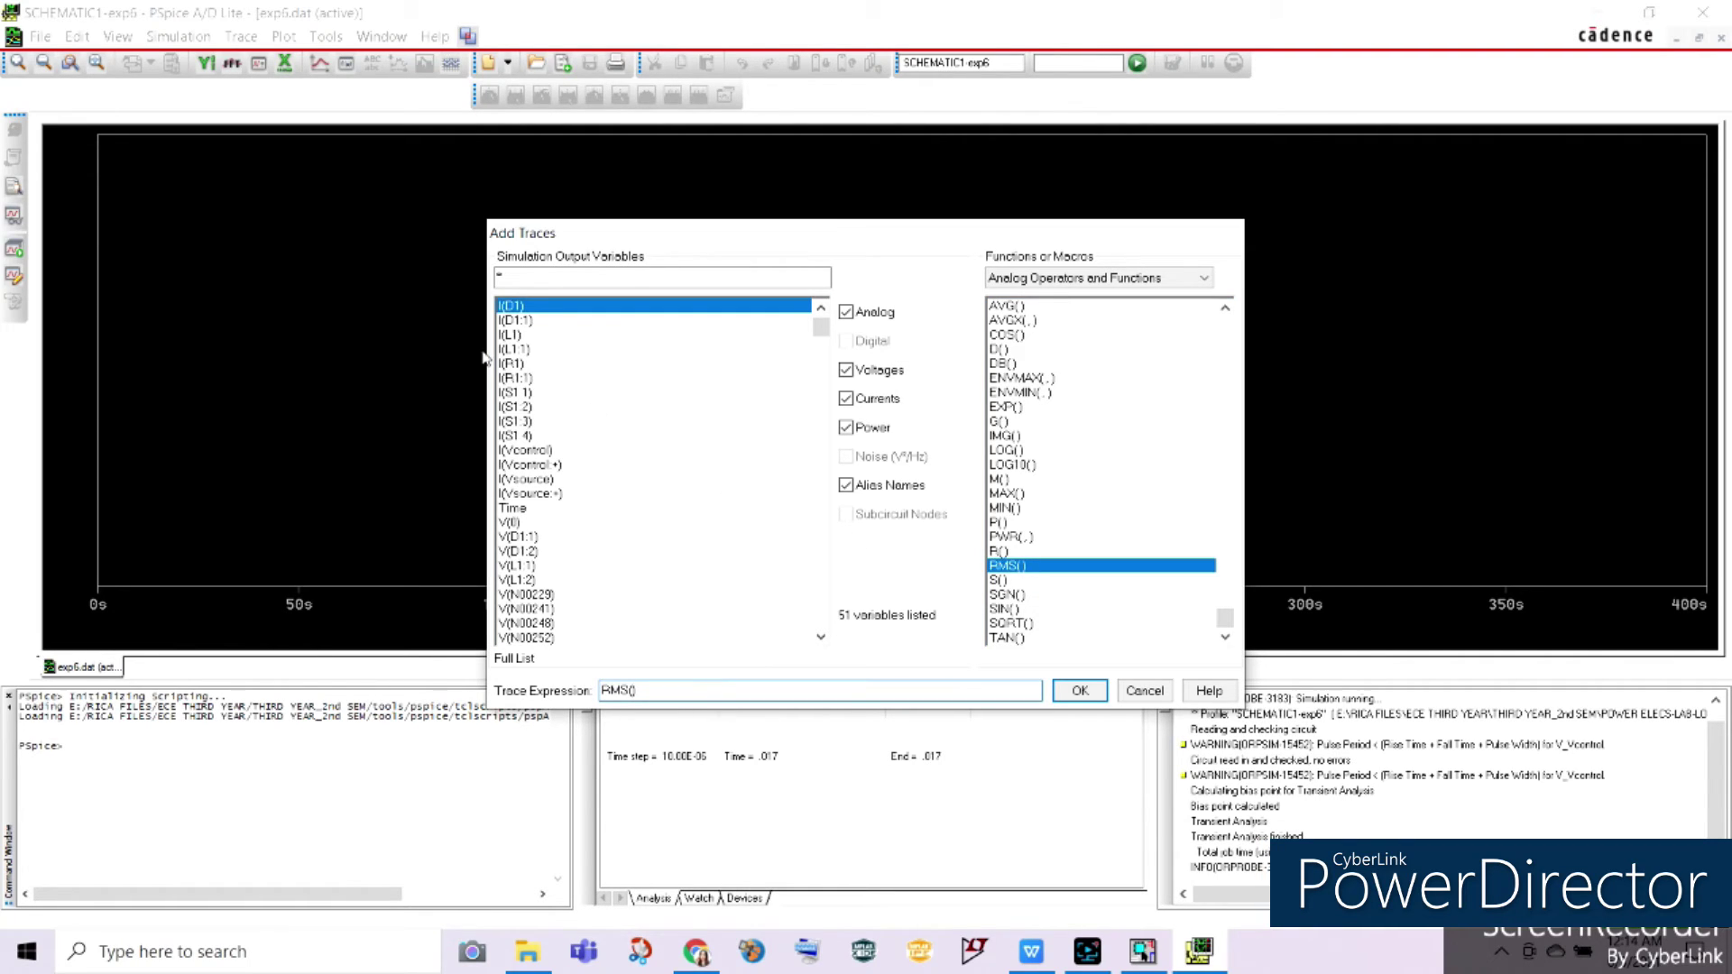
pyautogui.click(515, 335)
pyautogui.click(1080, 691)
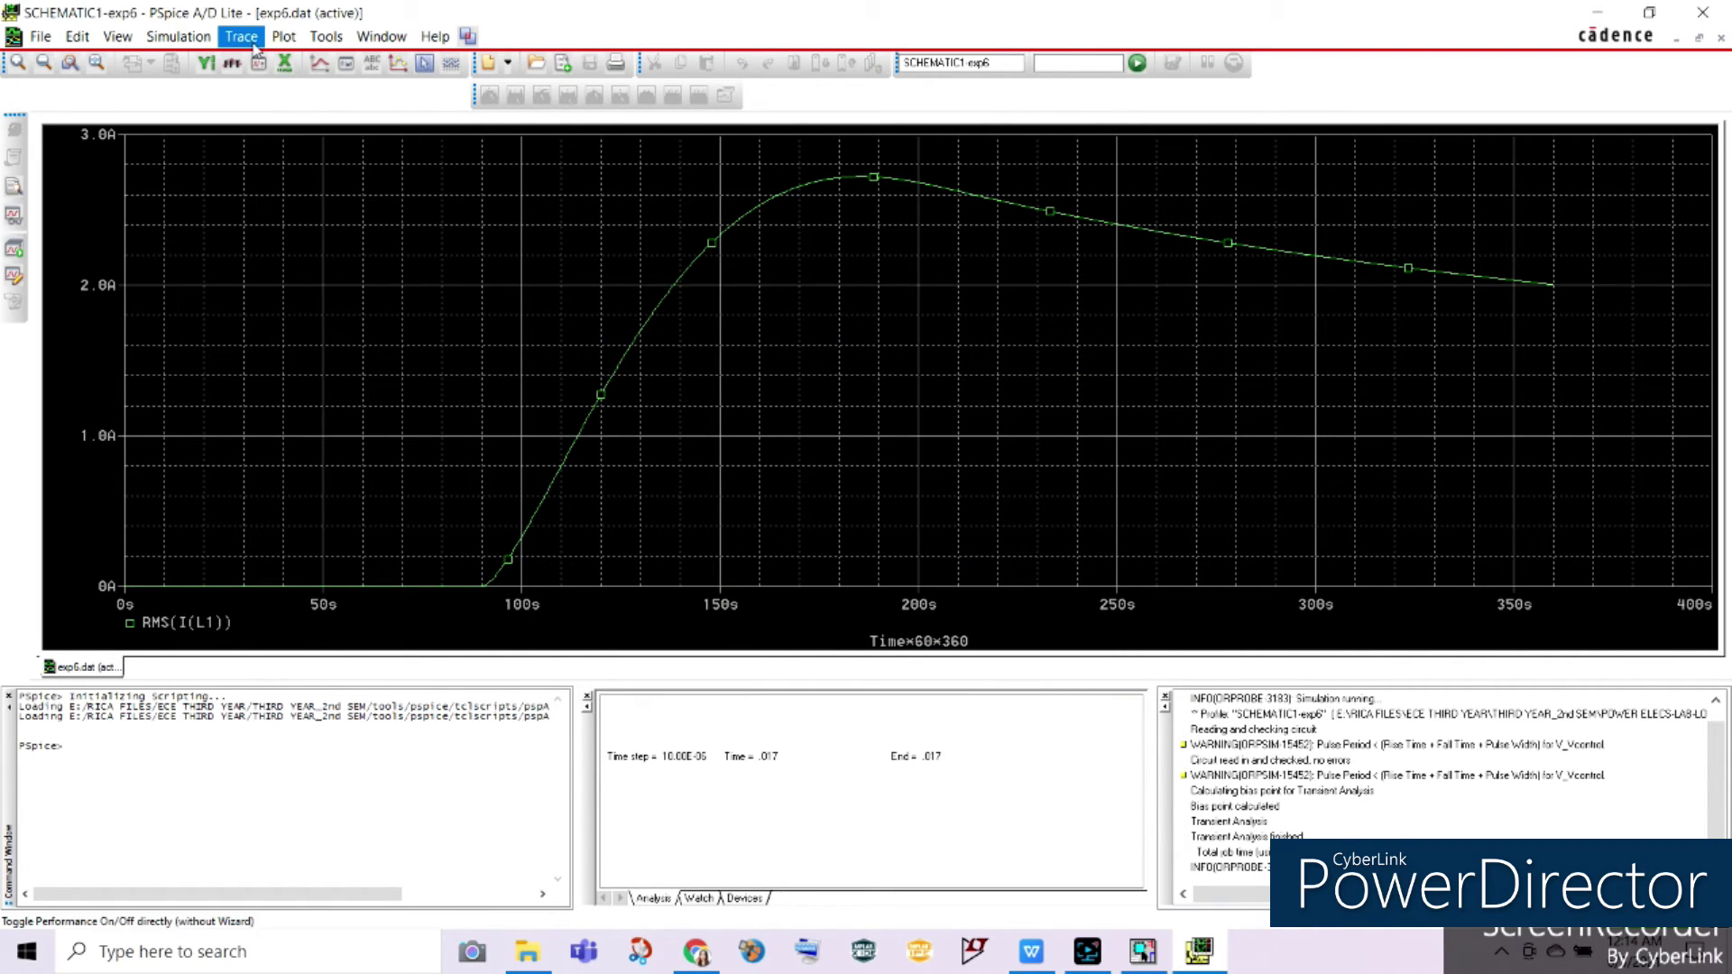
# Add the RMS(I(R1)) trace for the resistor current
pyautogui.click(270, 56)
pyautogui.moveTo(1225, 320); pyautogui.dragTo(1211, 654)
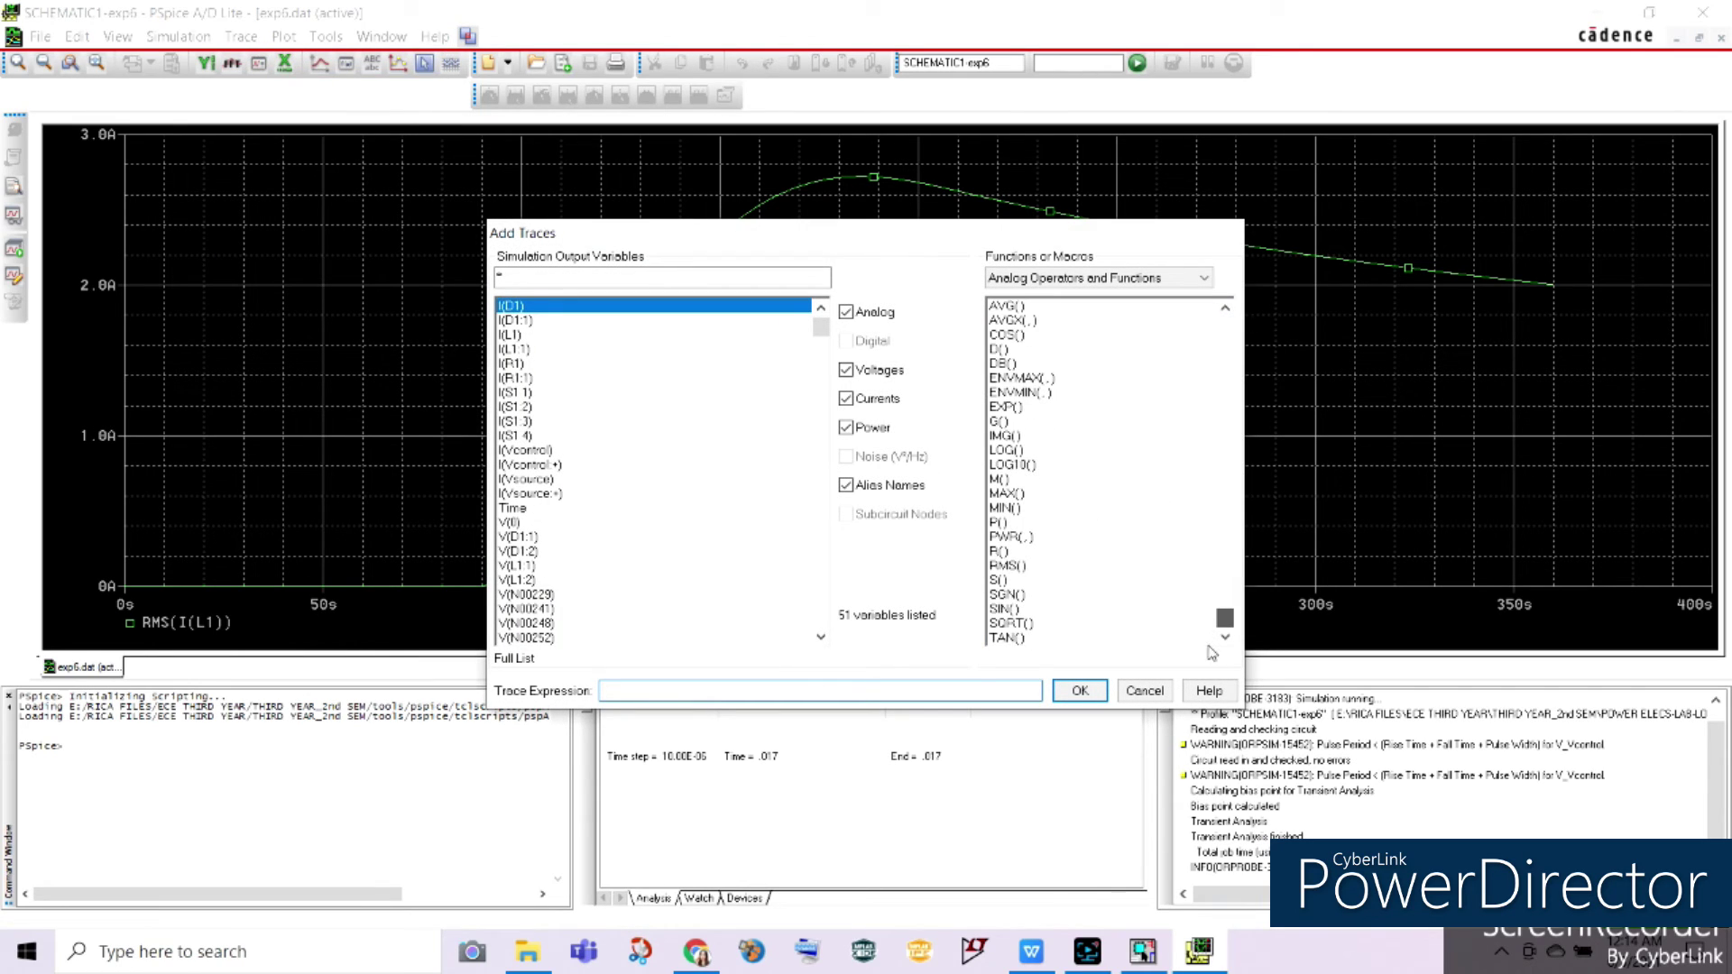
pyautogui.click(1006, 565)
pyautogui.click(513, 364)
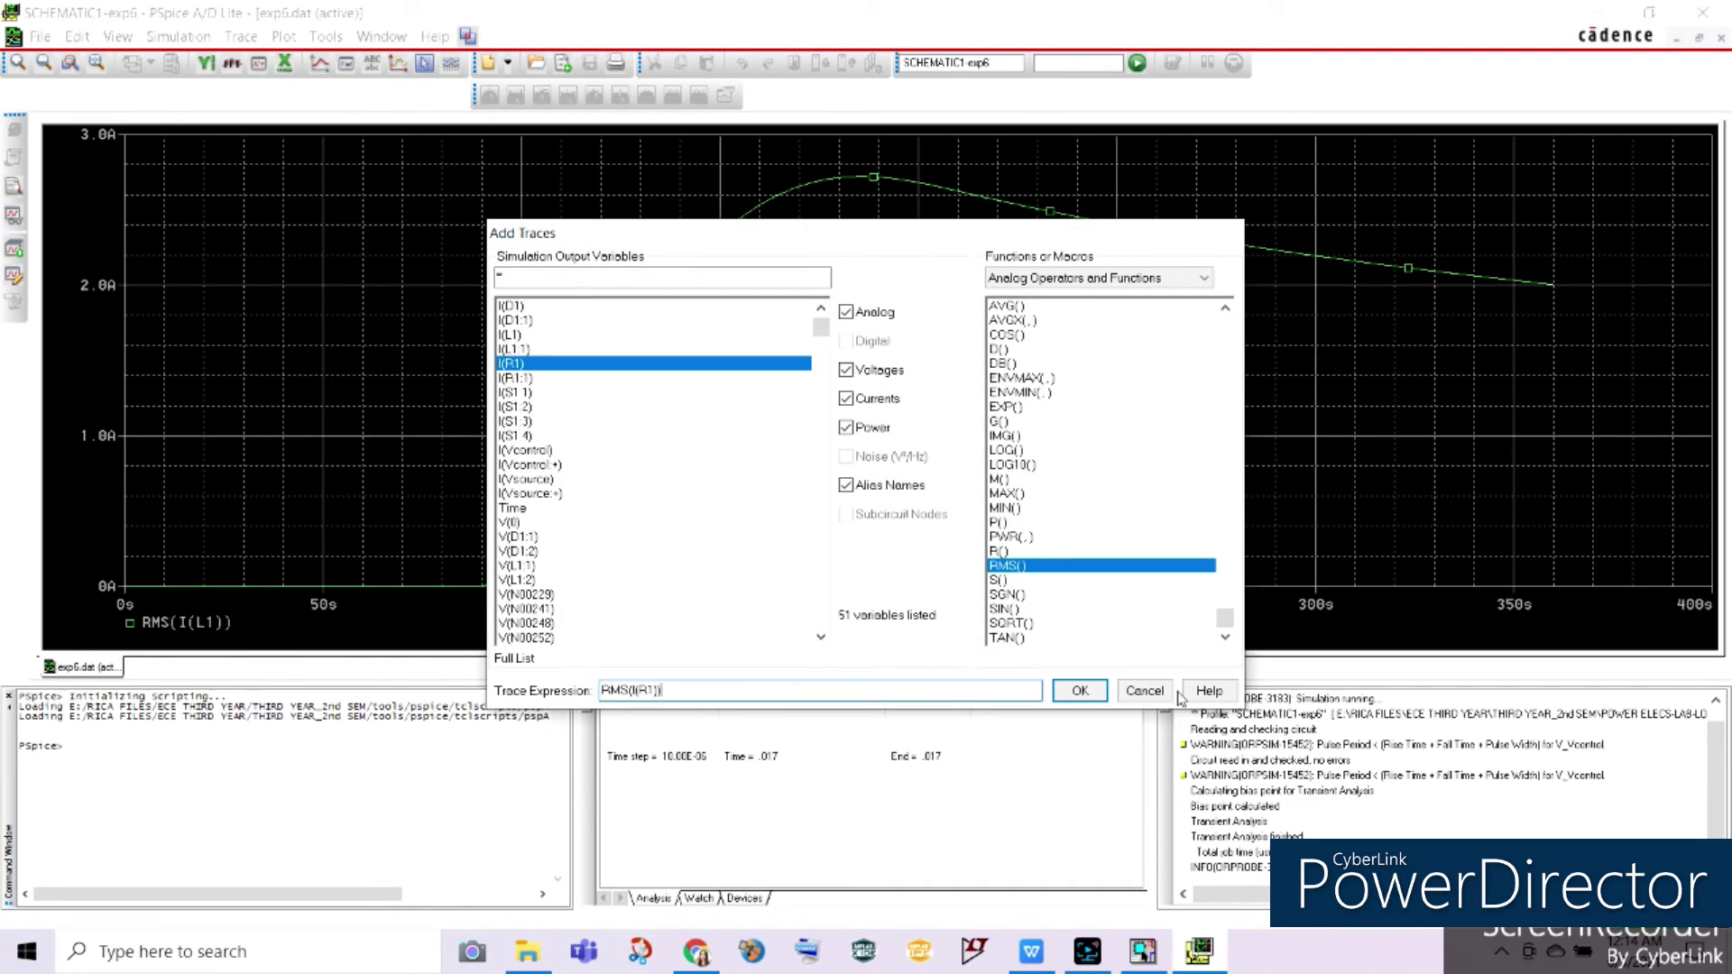
pyautogui.click(1083, 692)
# Read 2.0046 A at the trace end and enter it as the Alpha 90 RMS load current
pyautogui.click(424, 62)
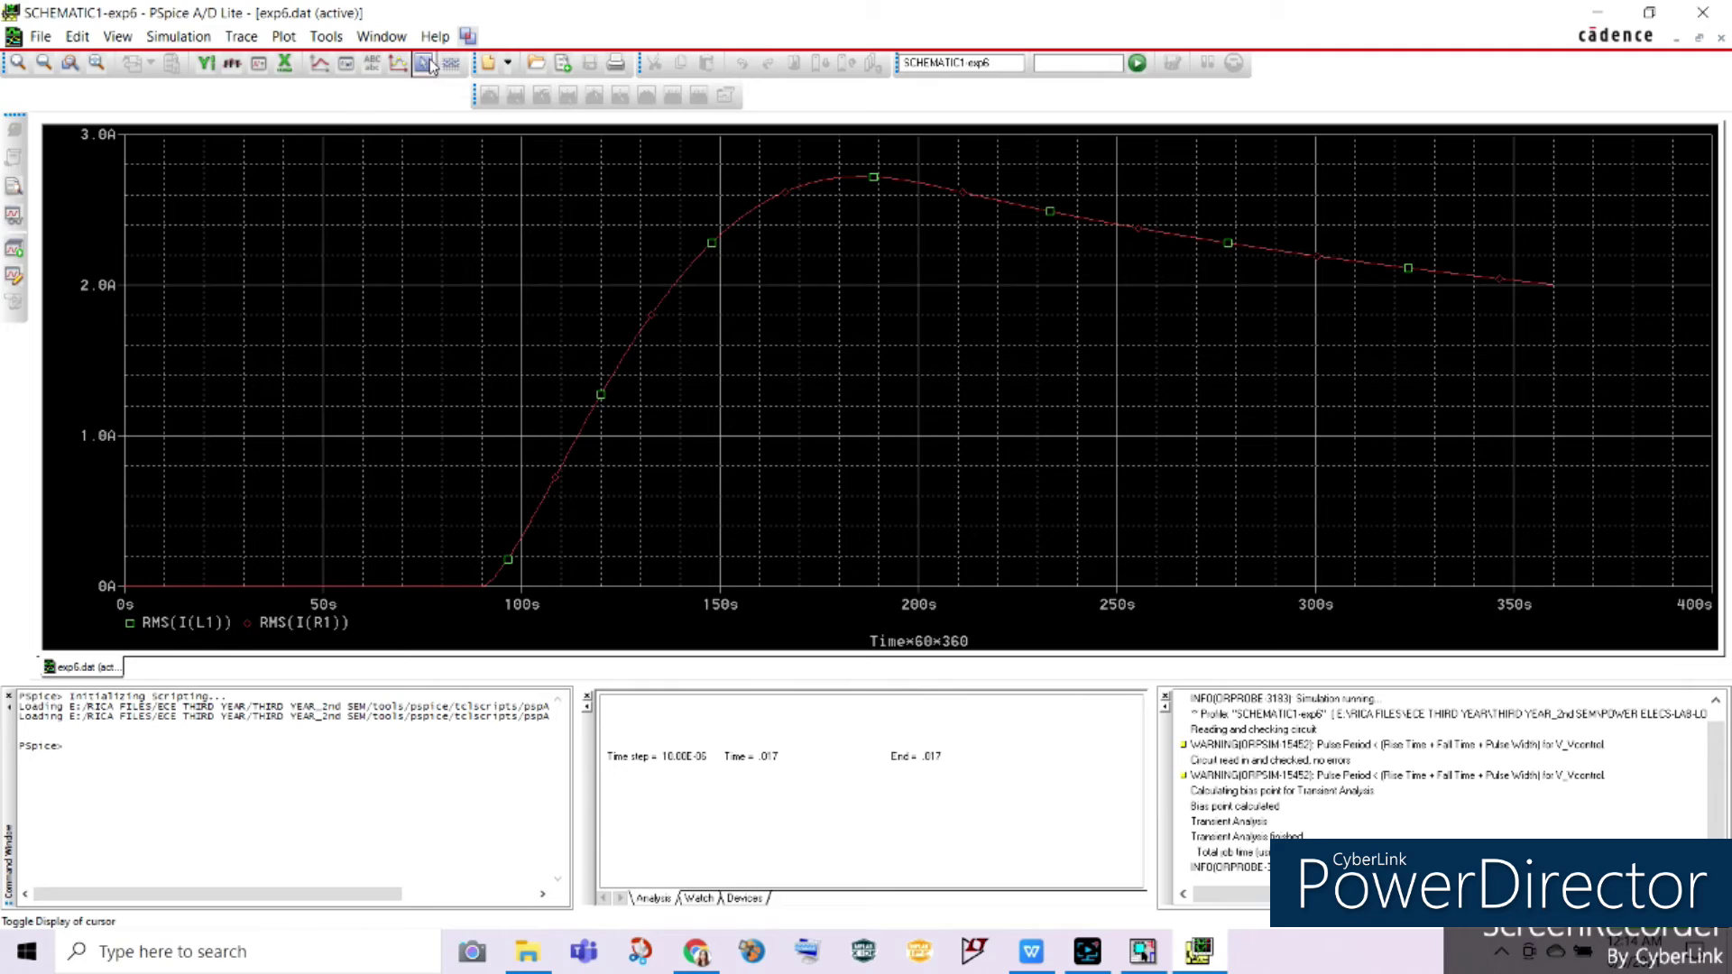
pyautogui.moveTo(202, 279); pyautogui.dragTo(1705, 454)
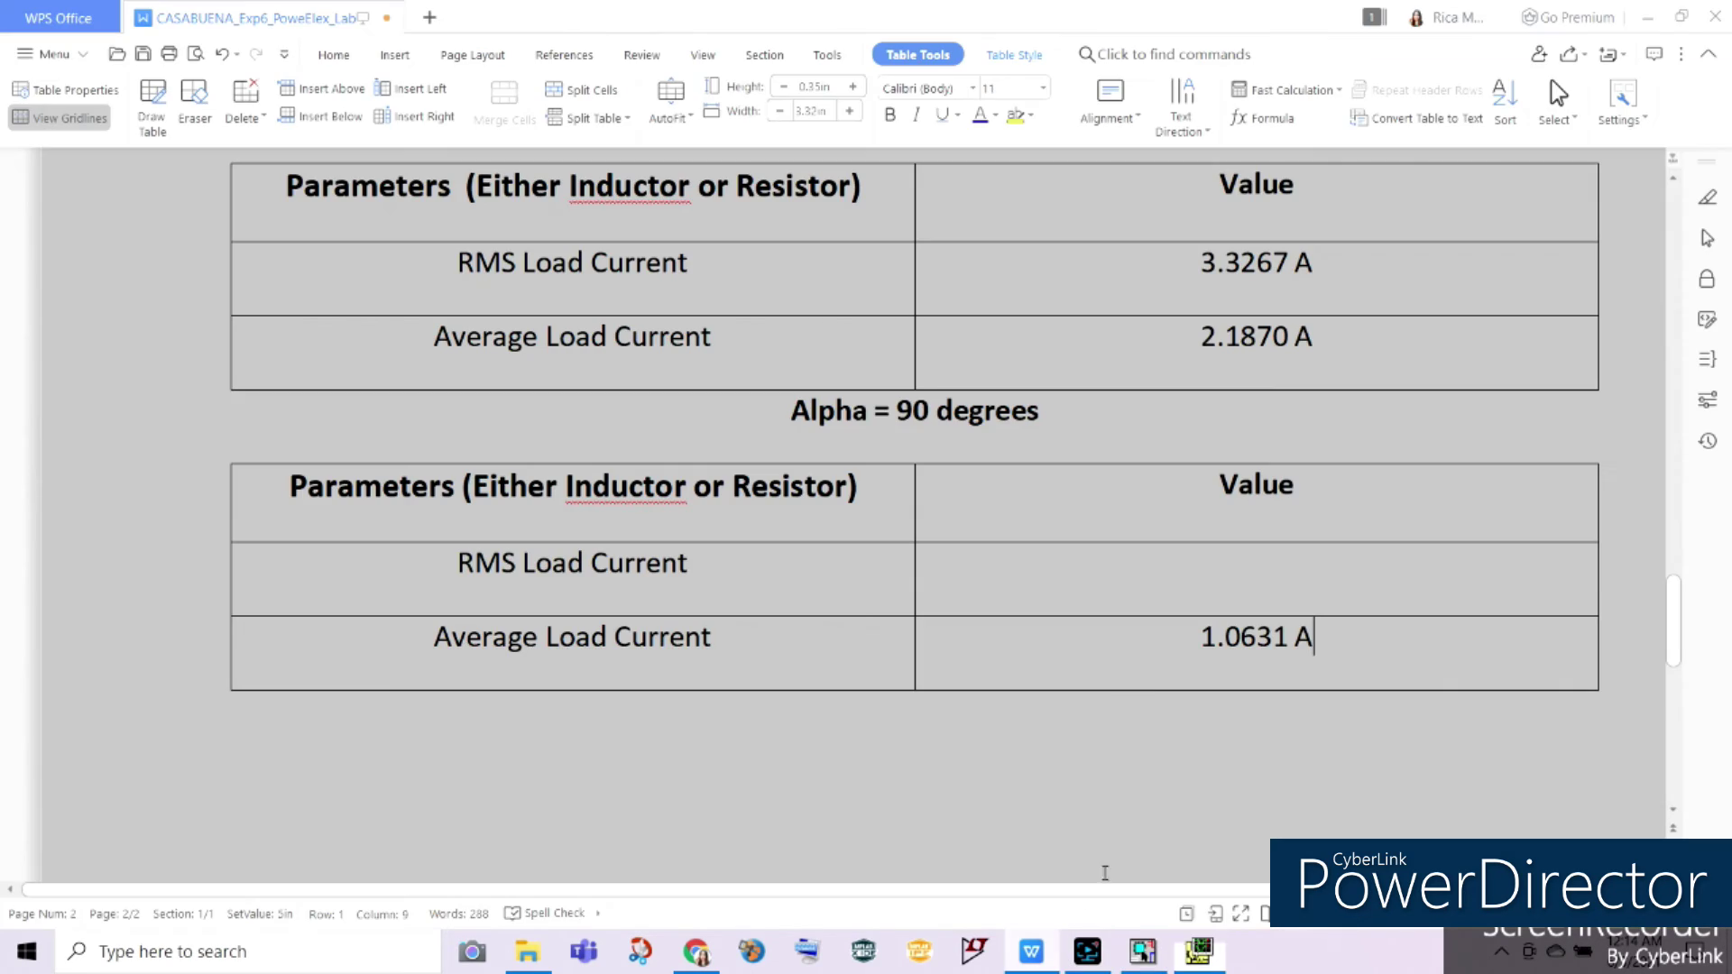
pyautogui.click(1031, 952)
pyautogui.click(1213, 608)
pyautogui.write('2.0046 A')
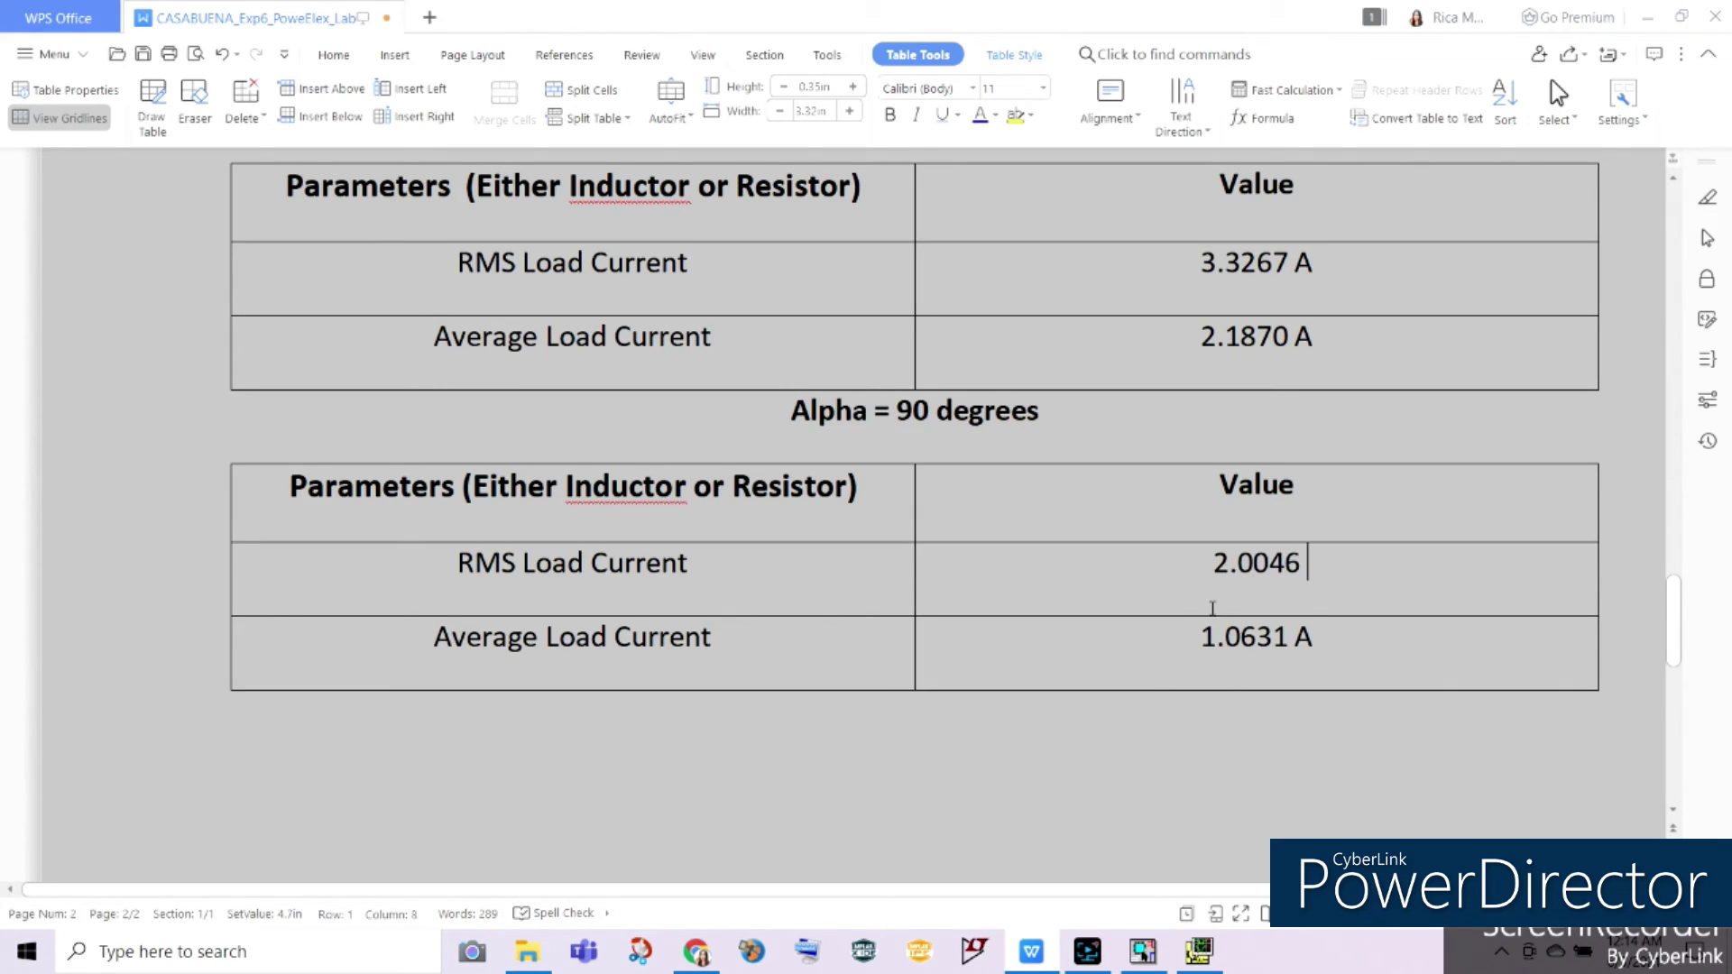